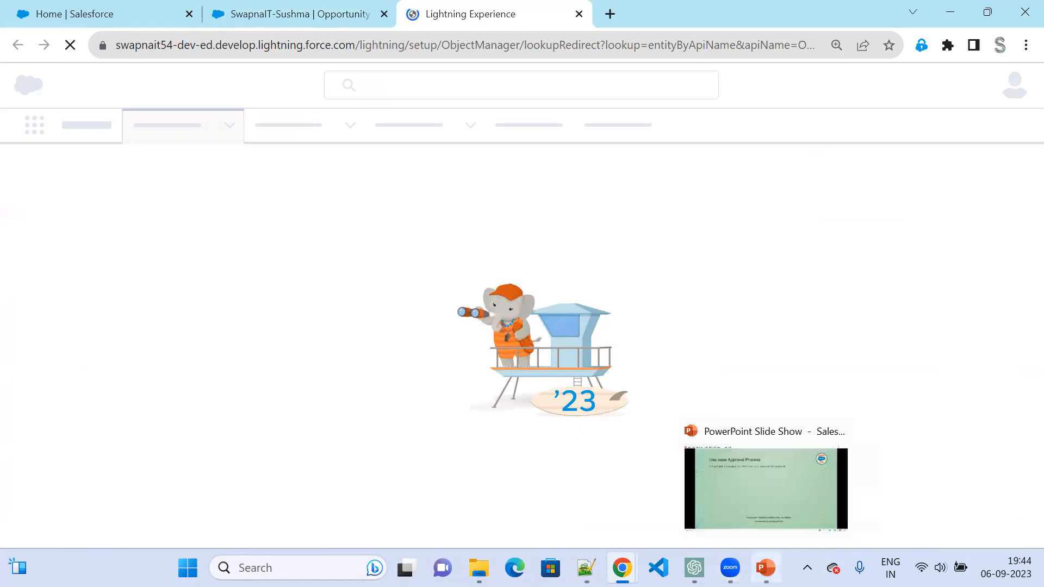
Glance at the approval process slide, open the Opportunity object's Fields & Relationships, and search for "Dis".
left_click(765, 568)
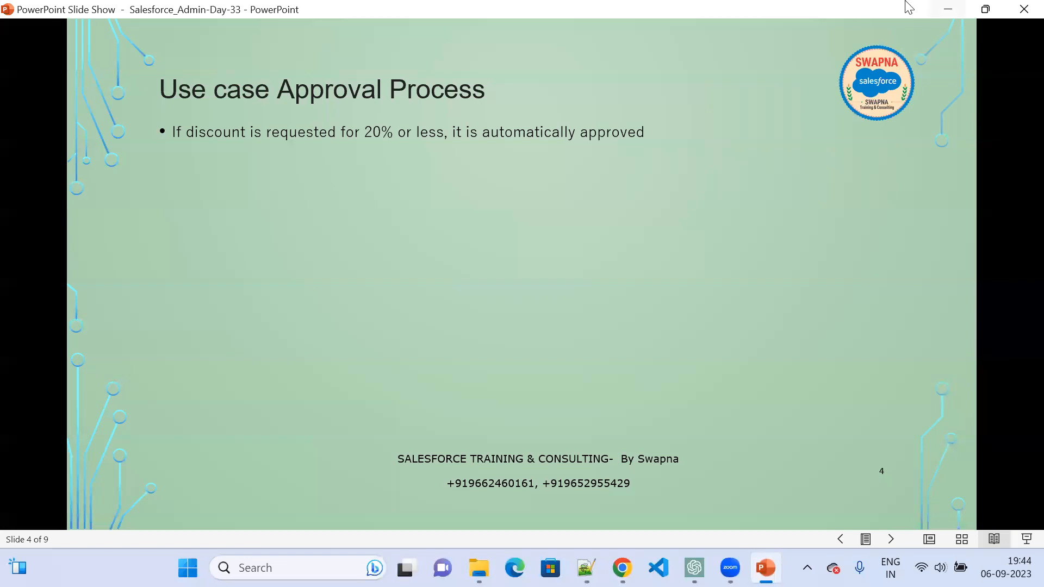
left_click(934, 13)
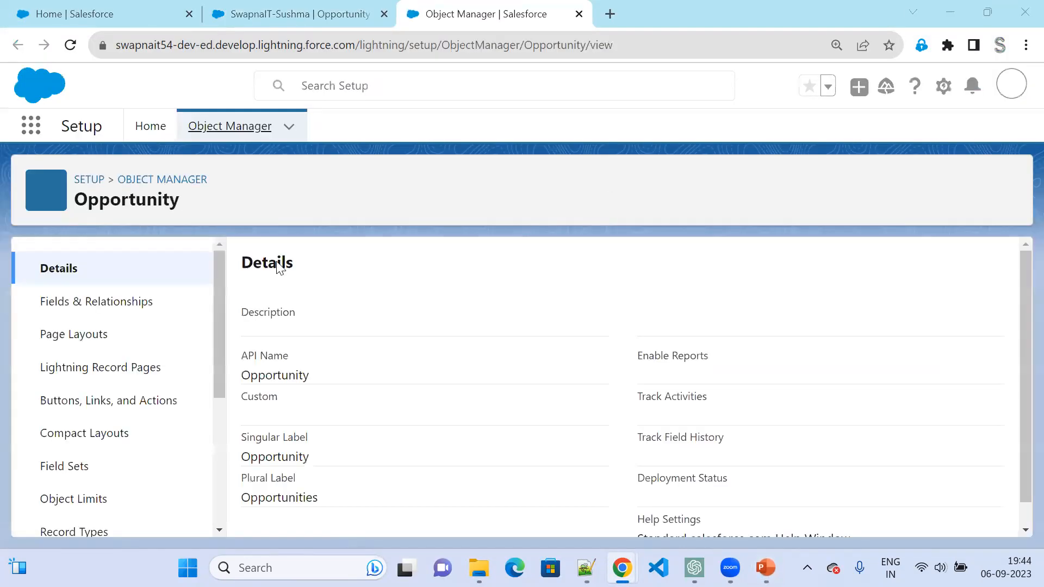
left_click(83, 314)
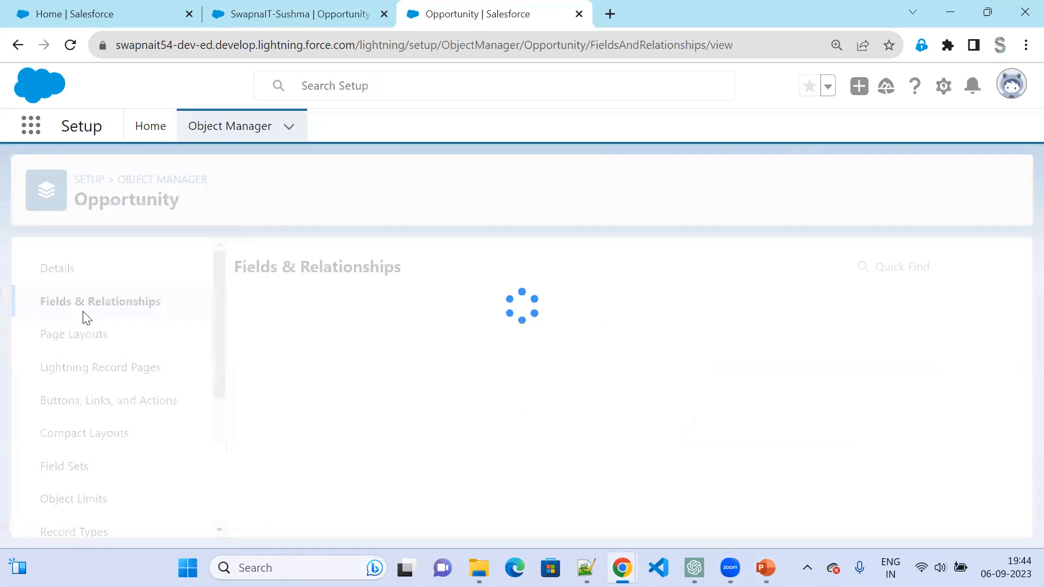
left_click(482, 272)
type("Dis")
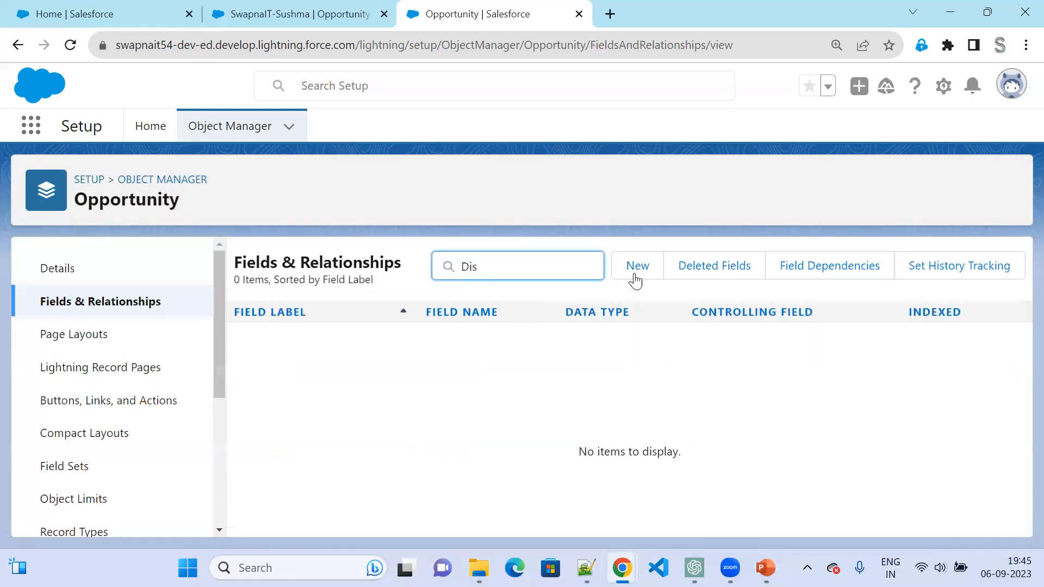
Start a new custom field on the Opportunity object and select Percent as its data type.
left_click(637, 267)
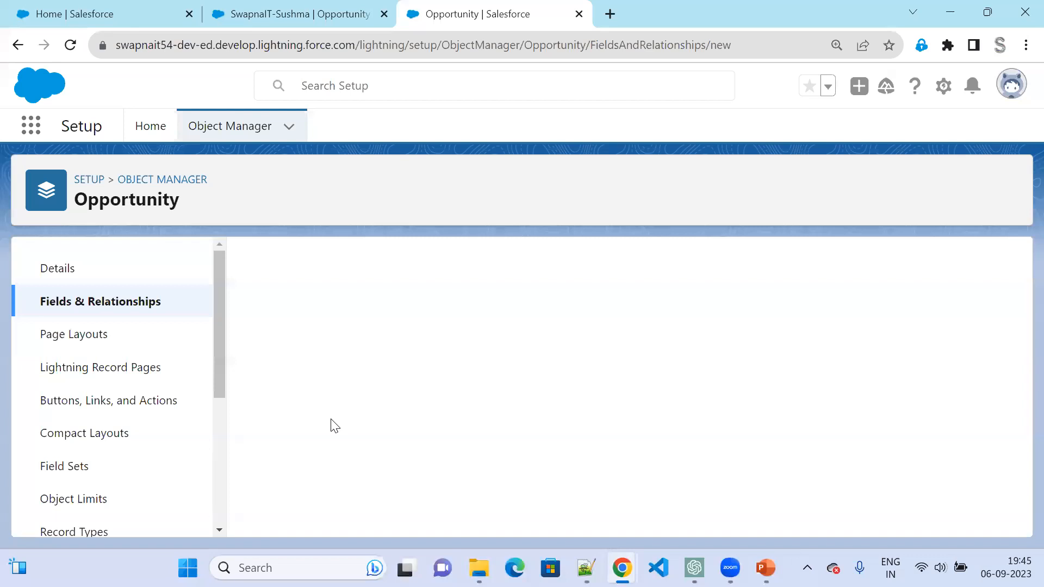
scroll(334, 426, "down", 6)
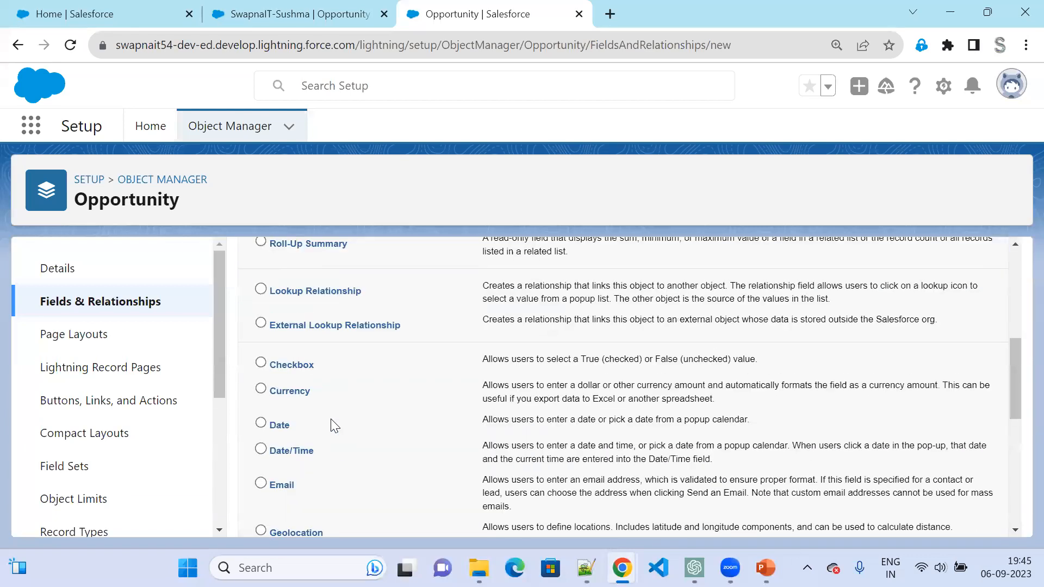
scroll(331, 420, "down", 3)
scroll(335, 426, "down", 3)
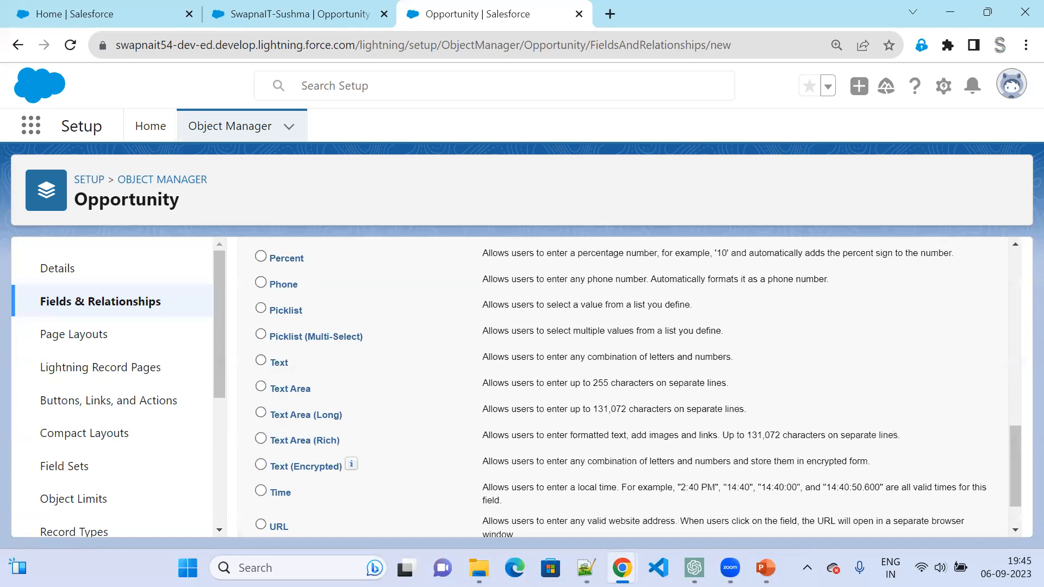
Switch to the PowerPoint slide show and reveal the remaining approval rules on the Use case Approval Process slide.
key("alt+Tab")
left_click(408, 329)
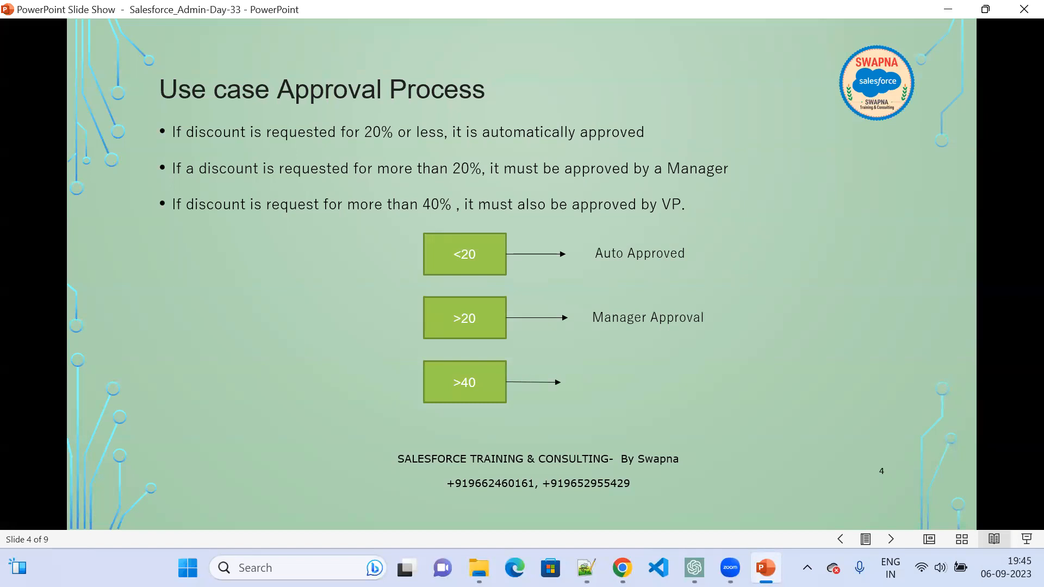
key("Left")
left_click(594, 388)
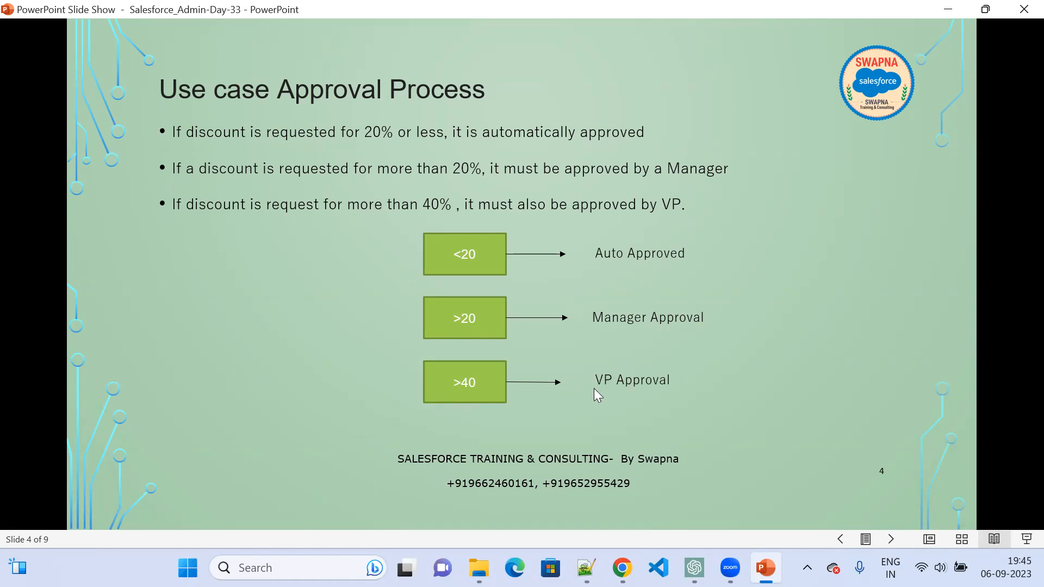
left_click(948, 10)
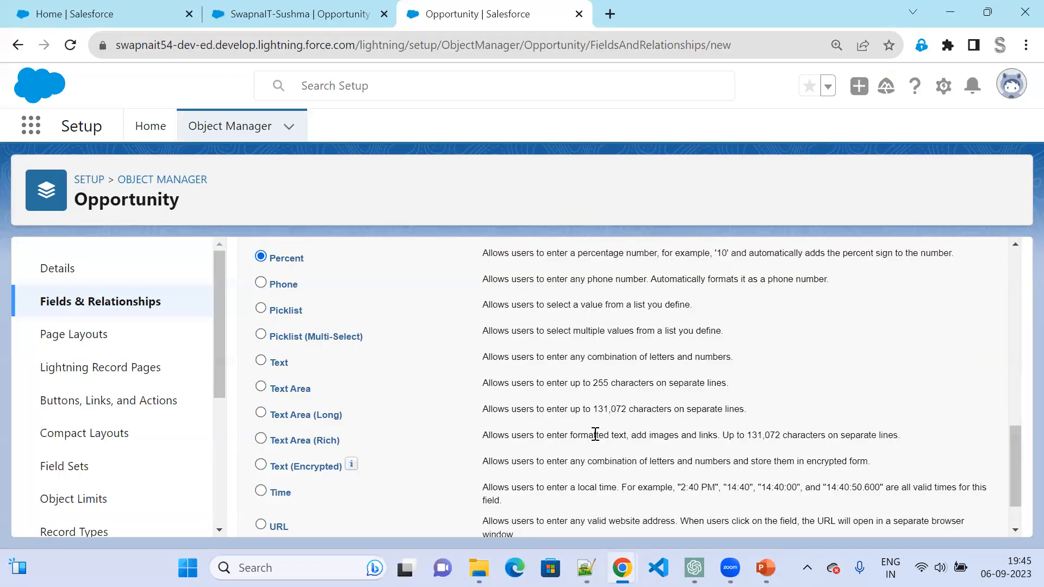
Continue to the new field's details and enter Discount as the field label.
scroll(595, 434, "up", 7)
scroll(640, 413, "up", 5)
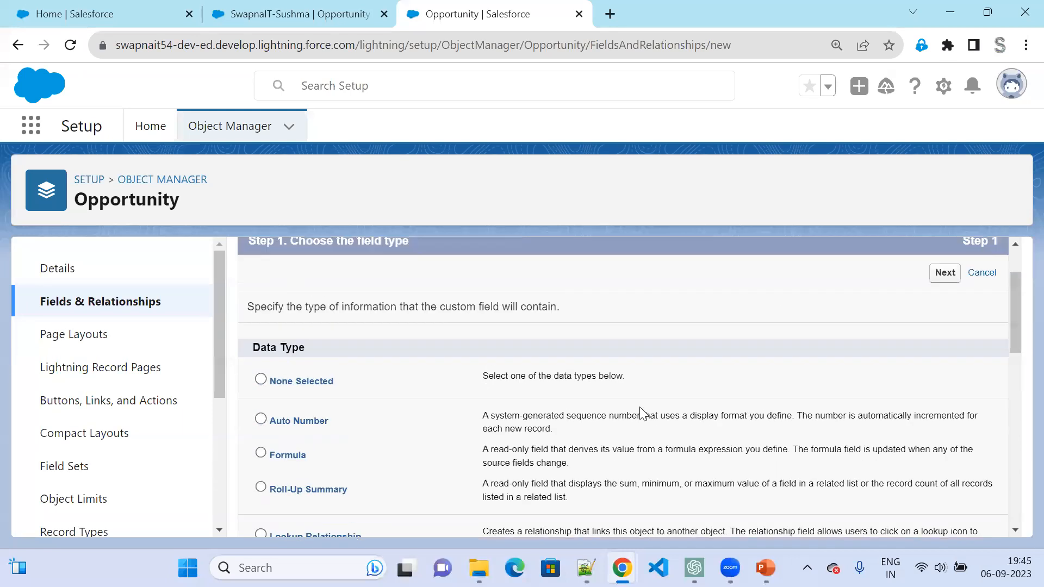
left_click(957, 354)
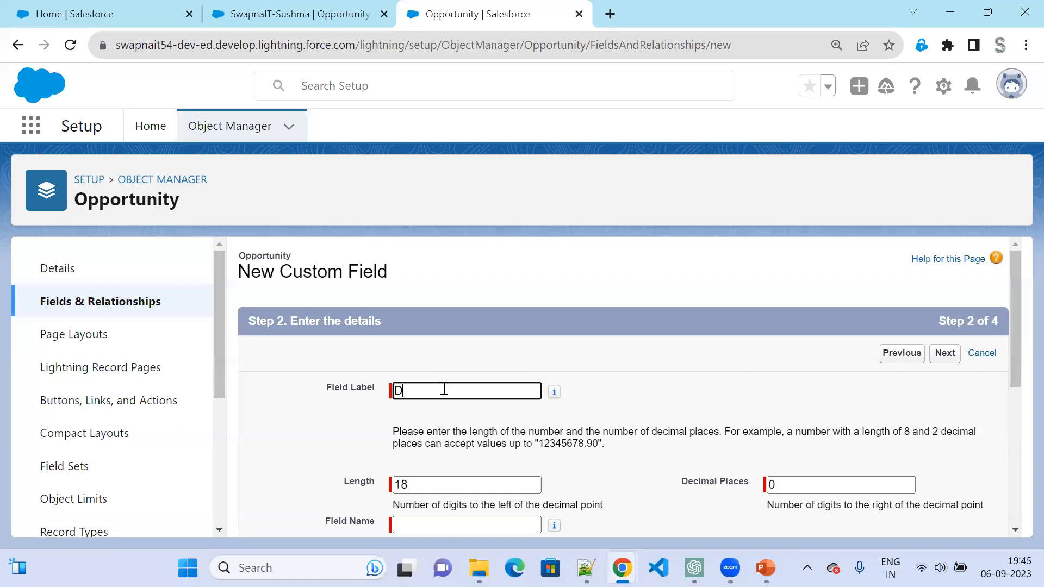
key("Tab")
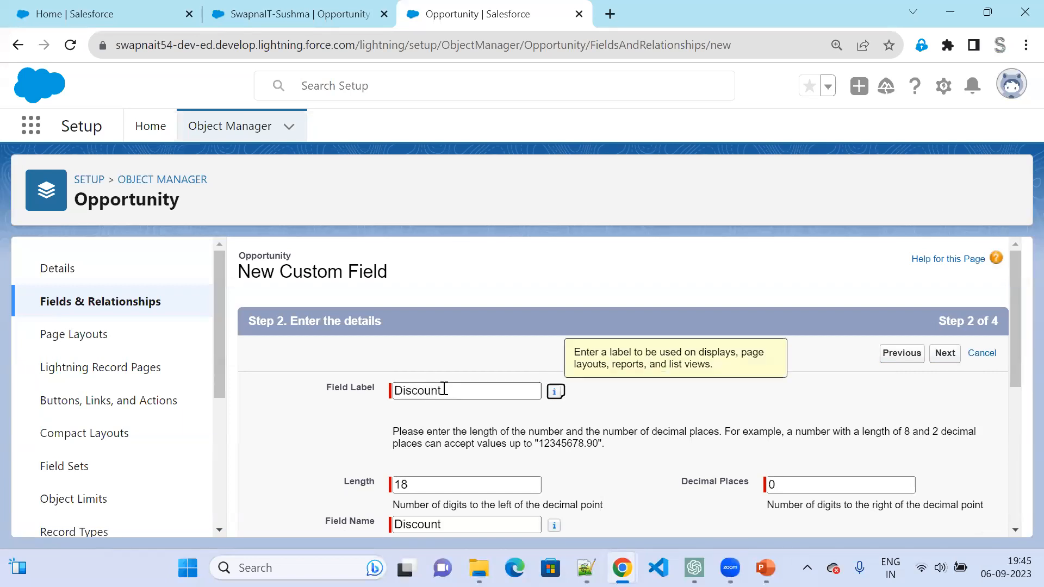
Set the Discount field's length to 2 and its decimal places to 16, and proceed to field-level security.
scroll(418, 392, "down", 3)
left_click(368, 325)
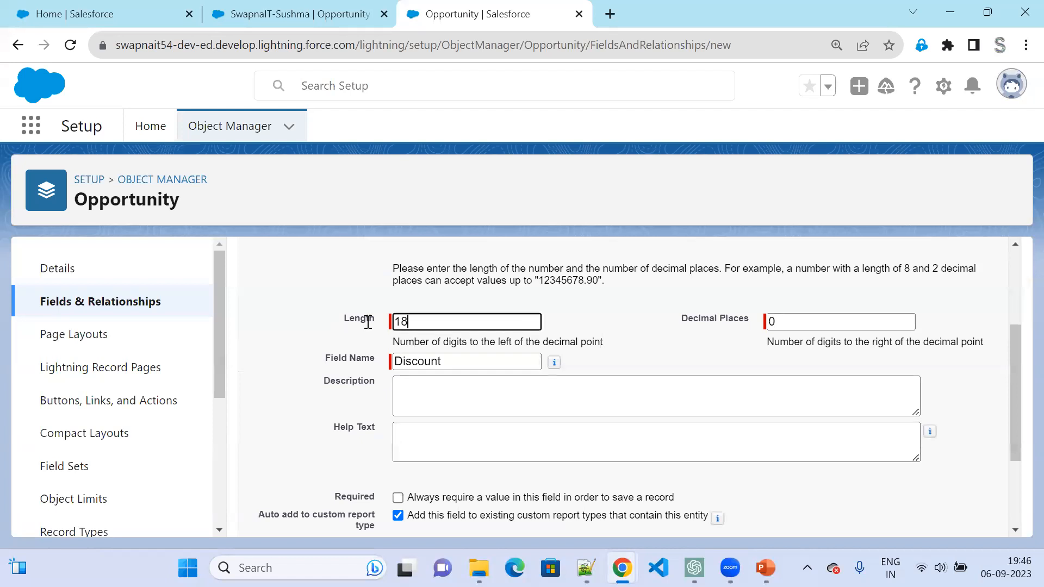
type("2")
left_click(745, 325)
type("16")
left_click(718, 359)
left_click(671, 392)
scroll(544, 424, "down", 3)
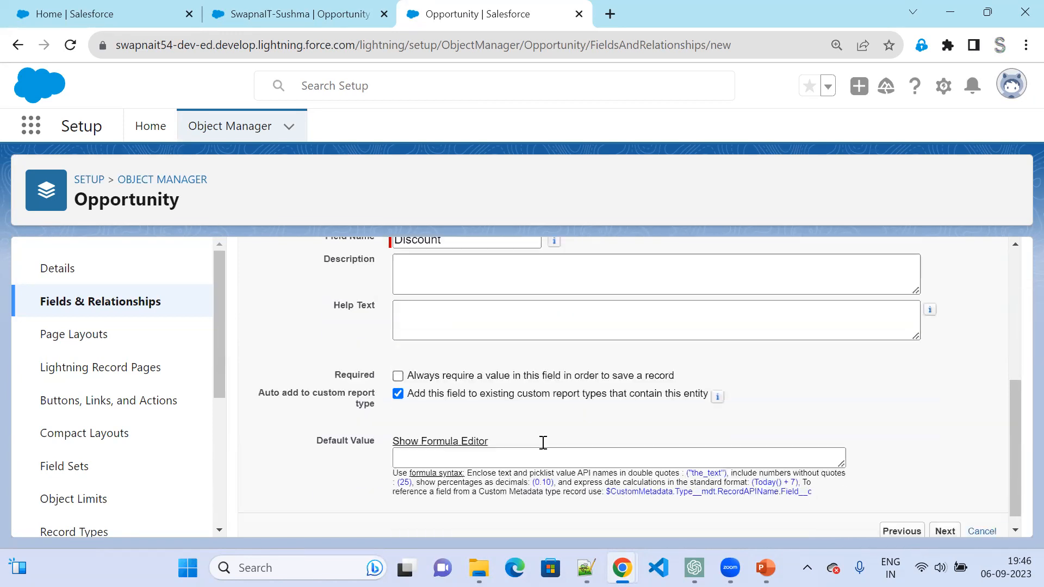
left_click(955, 520)
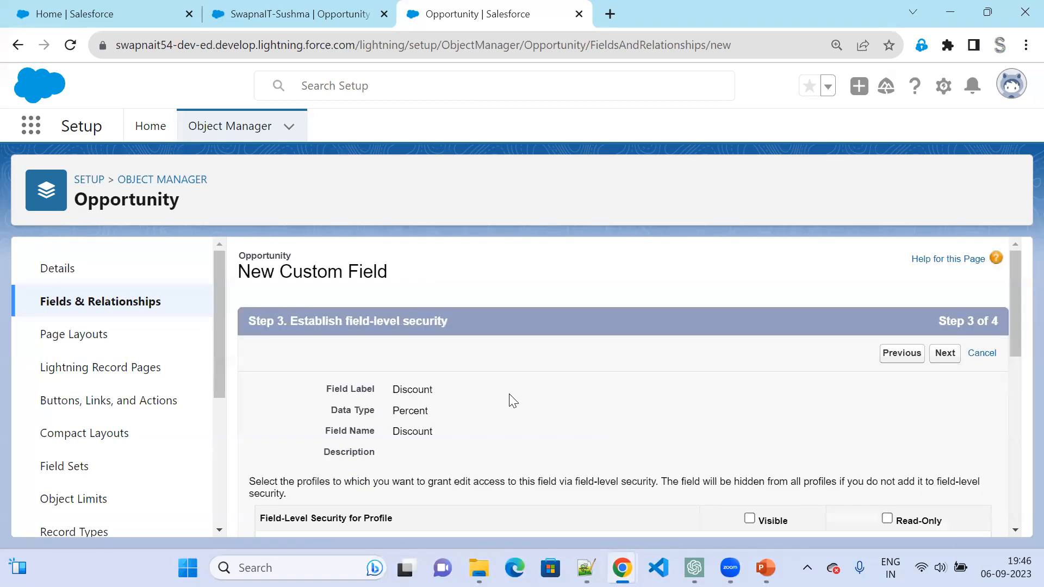
Accept the default field-level security, keep all four Opportunity page layouts selected, and save the Discount field.
scroll(509, 394, "down", 3)
scroll(832, 444, "up", 3)
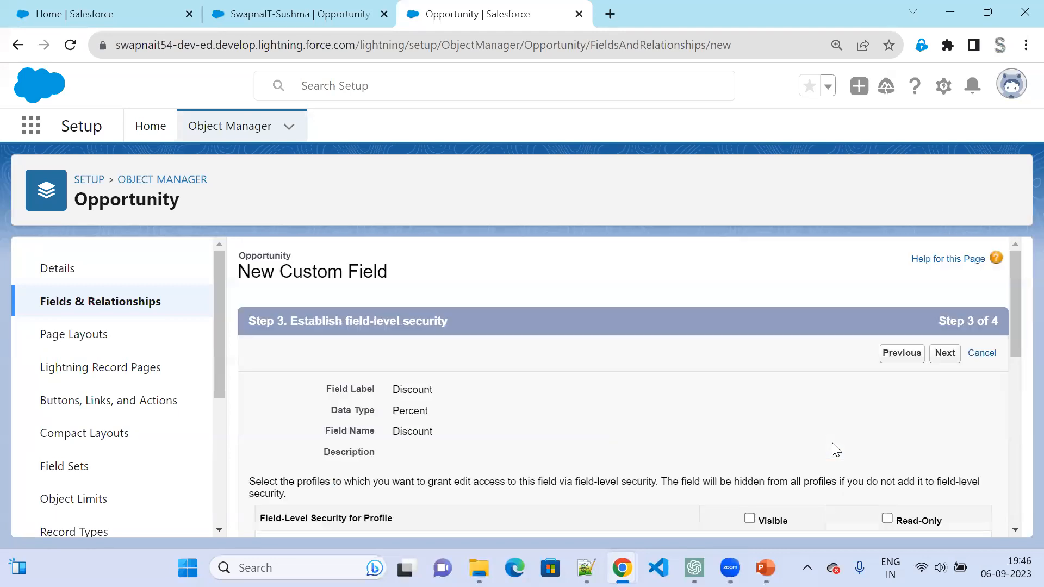
left_click(945, 354)
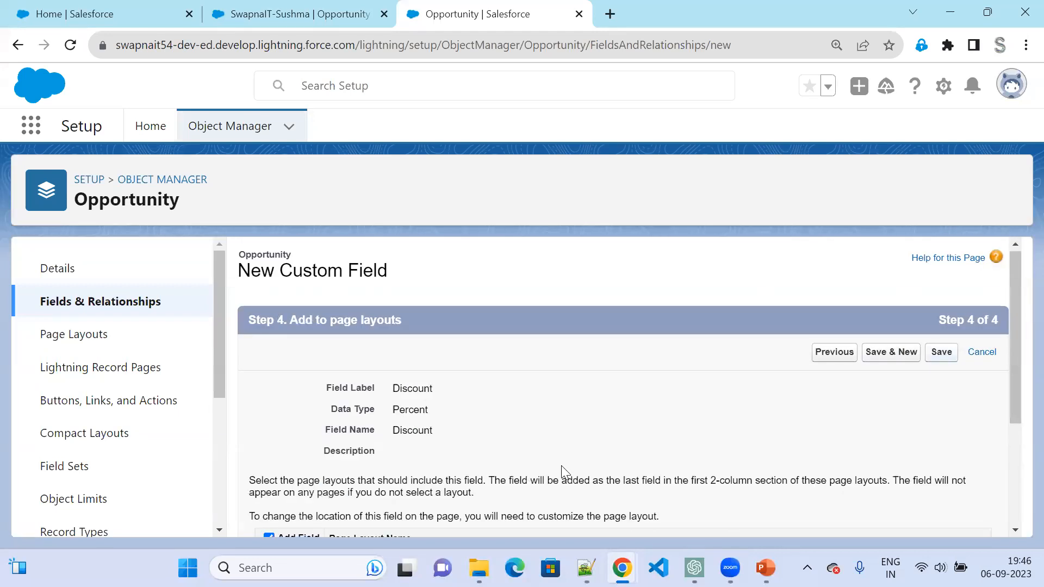
scroll(350, 408, "down", 3)
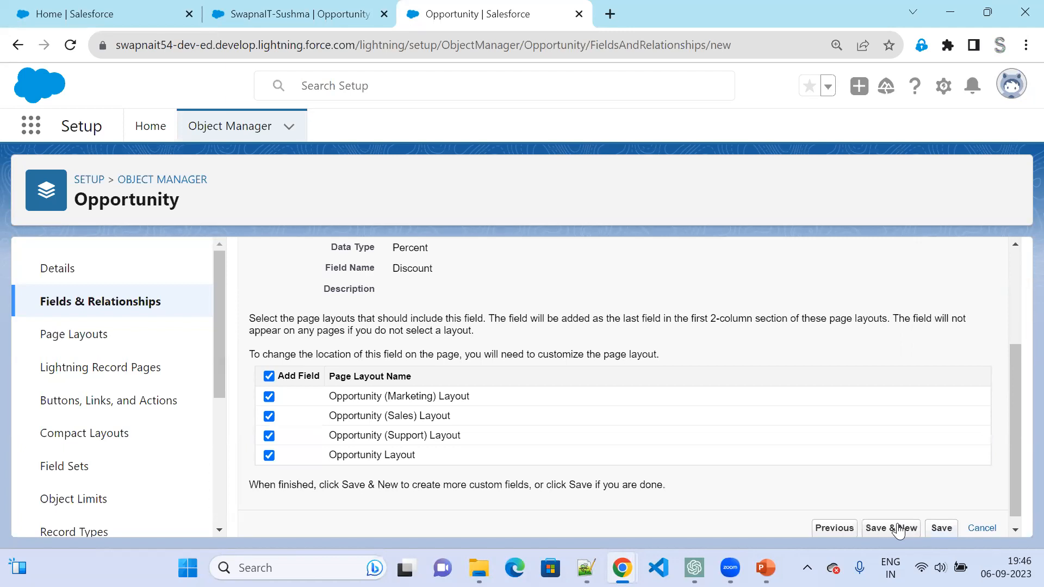
Return to the opportunity record, reload it, and find the new Discount field in its details.
left_click(270, 22)
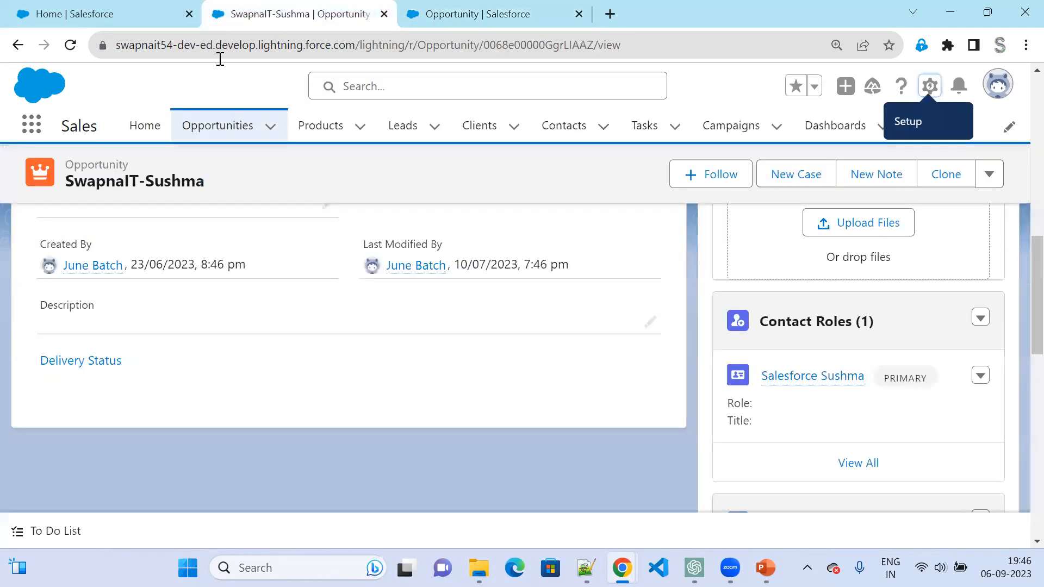
left_click(71, 48)
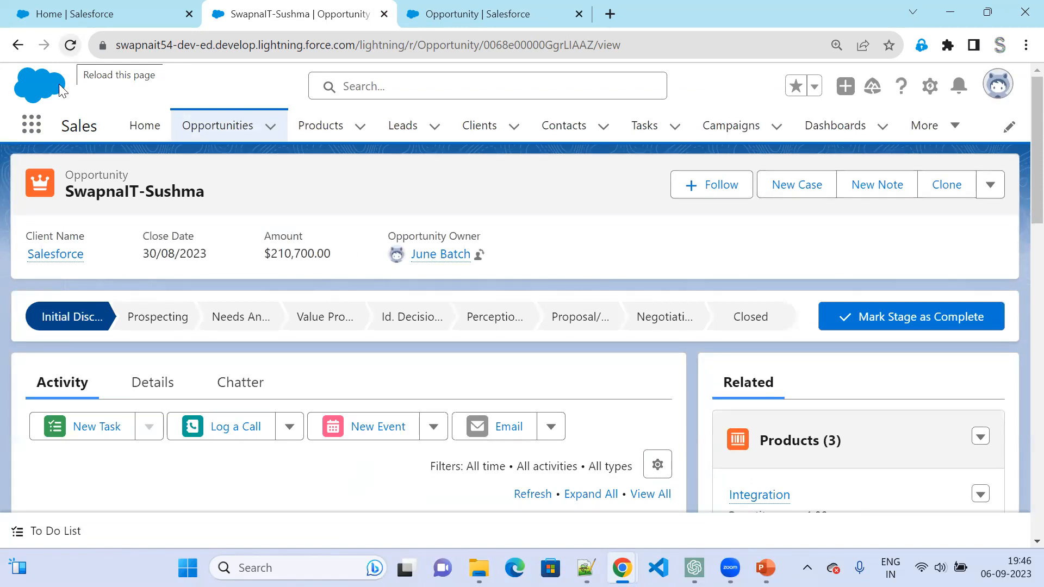
left_click(153, 395)
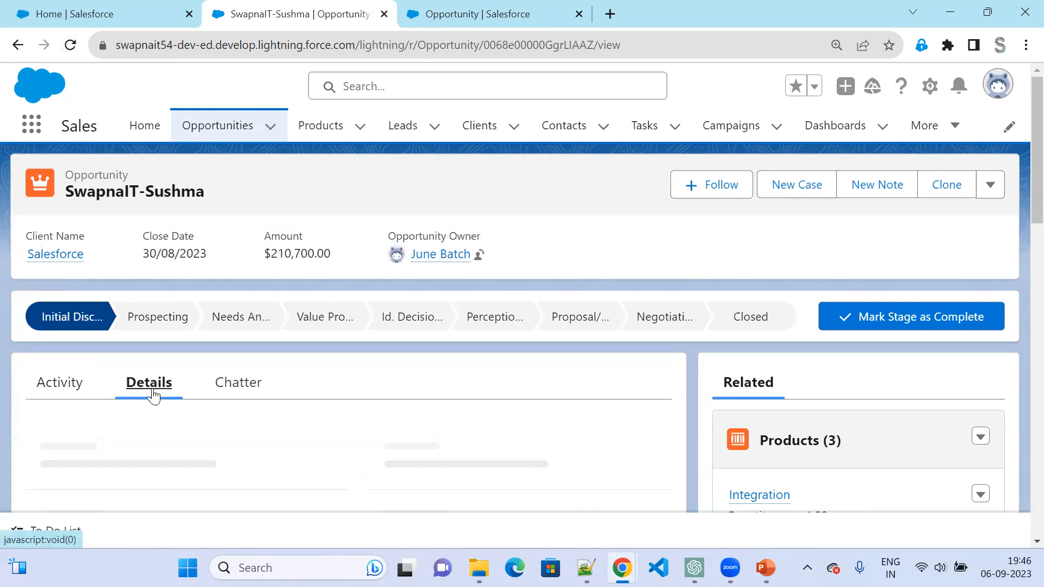
scroll(180, 444, "down", 3)
scroll(180, 445, "down", 8)
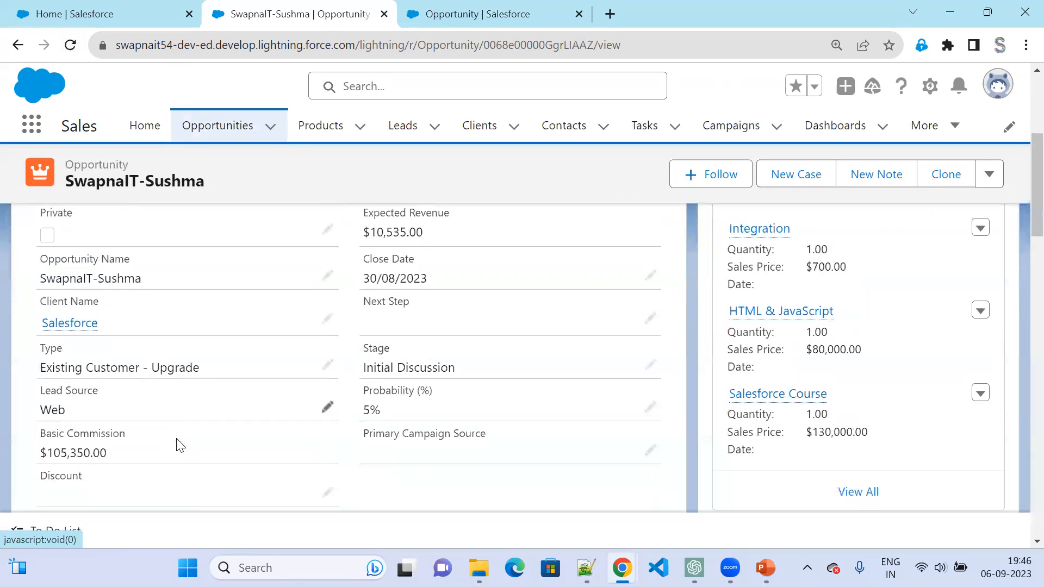
scroll(179, 445, "down", 3)
scroll(176, 443, "up", 5)
scroll(179, 443, "up", 2)
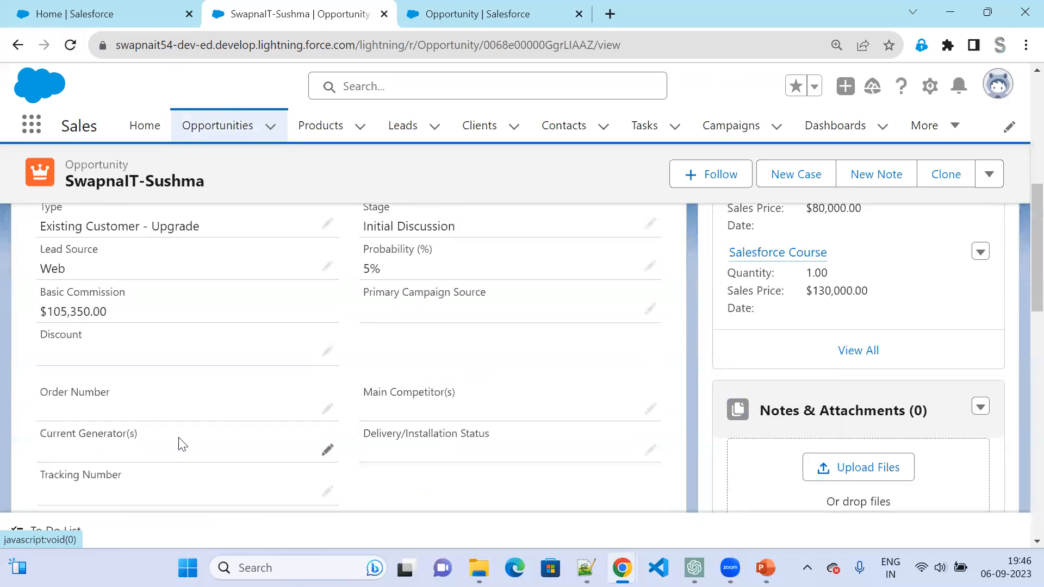
Try to set the opportunity's Discount to 2 percent and save the record.
left_click(326, 351)
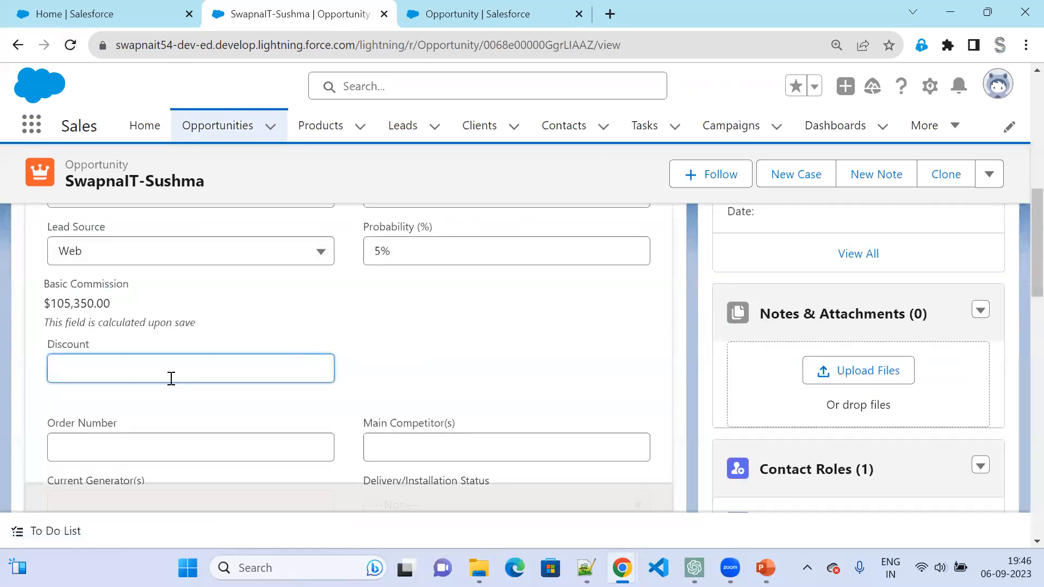
type("2")
left_click(389, 398)
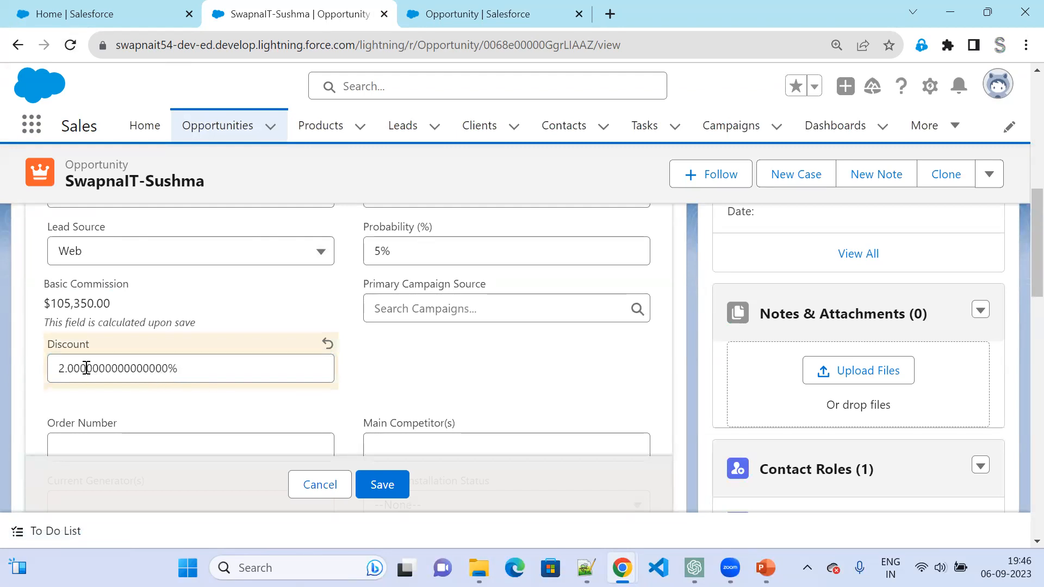
left_click(140, 371)
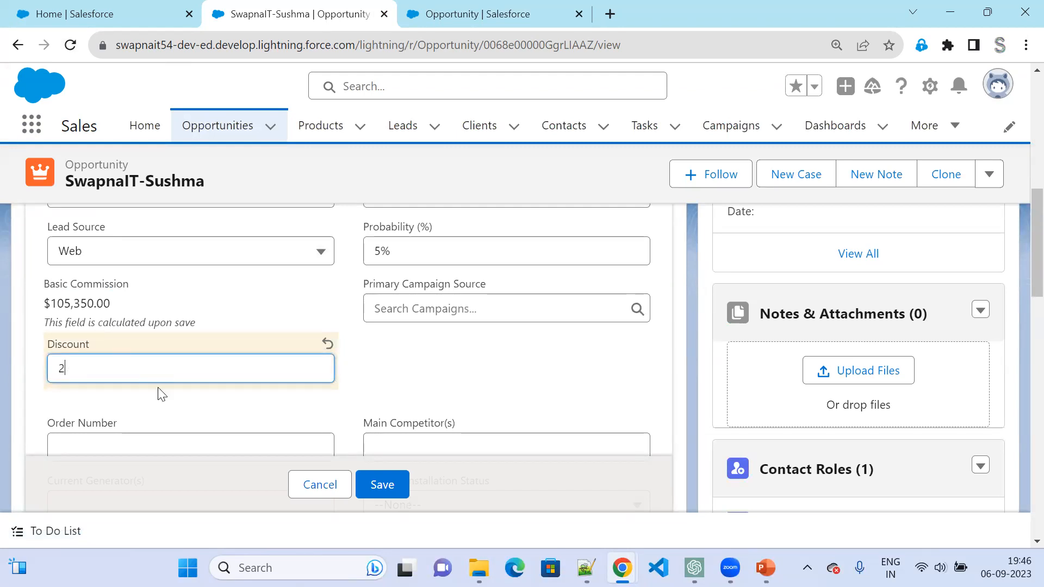
left_click(375, 487)
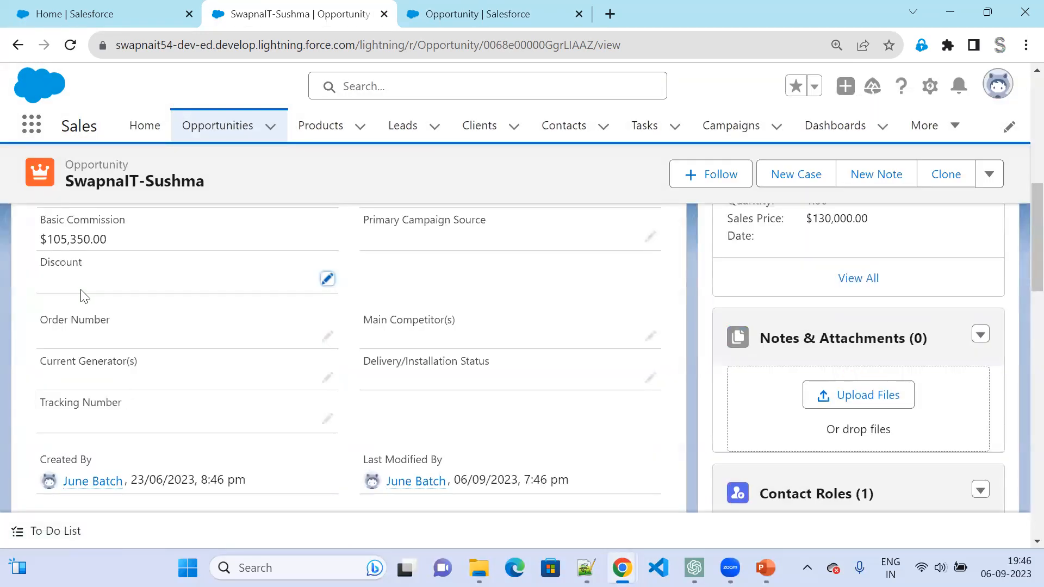
Enter 2 again as the opportunity's Discount, save the record, and reload it to check the field.
left_click(326, 278)
type("2")
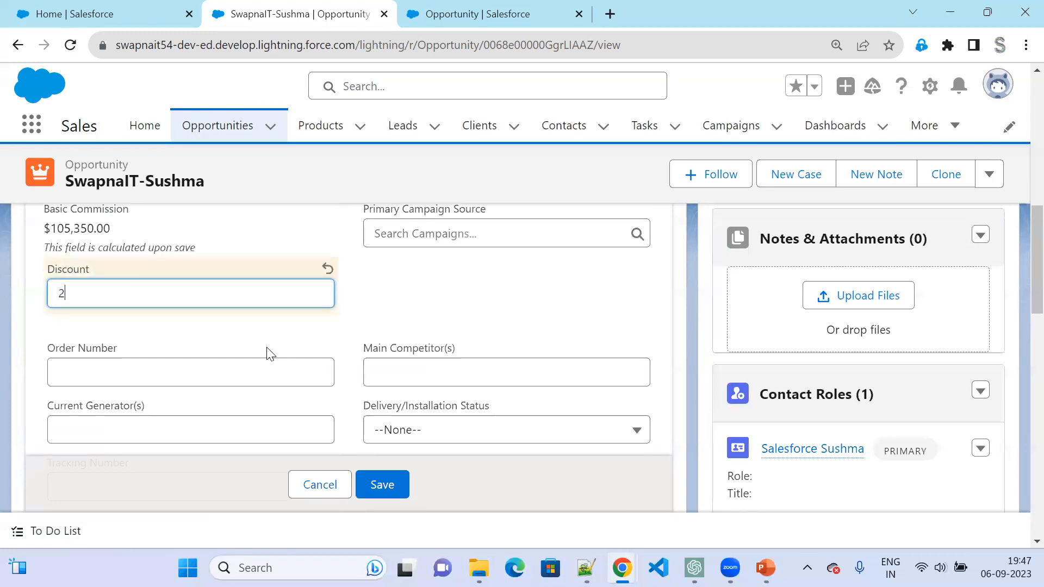
left_click(389, 477)
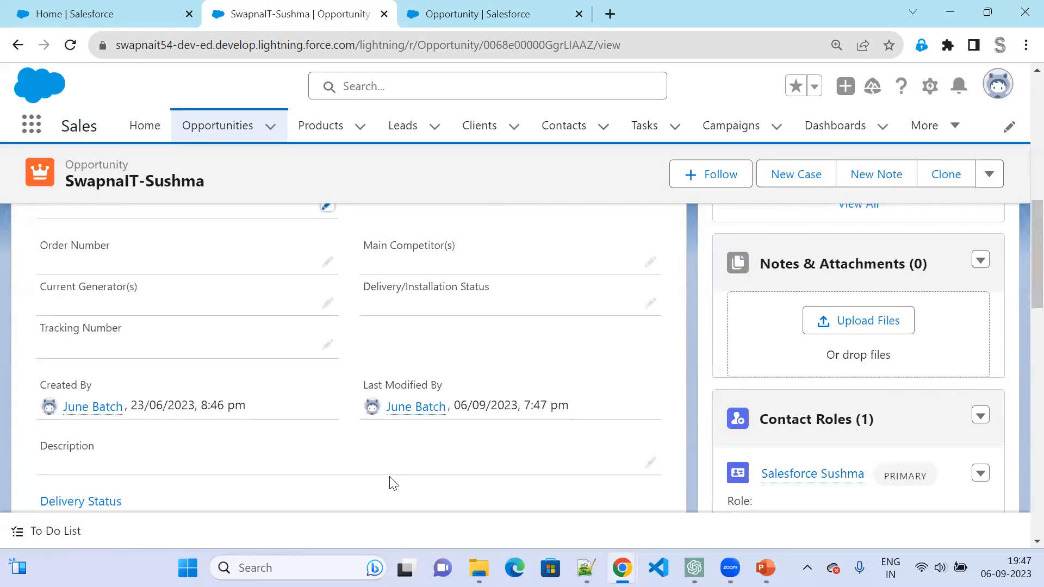
scroll(309, 462, "up", 4)
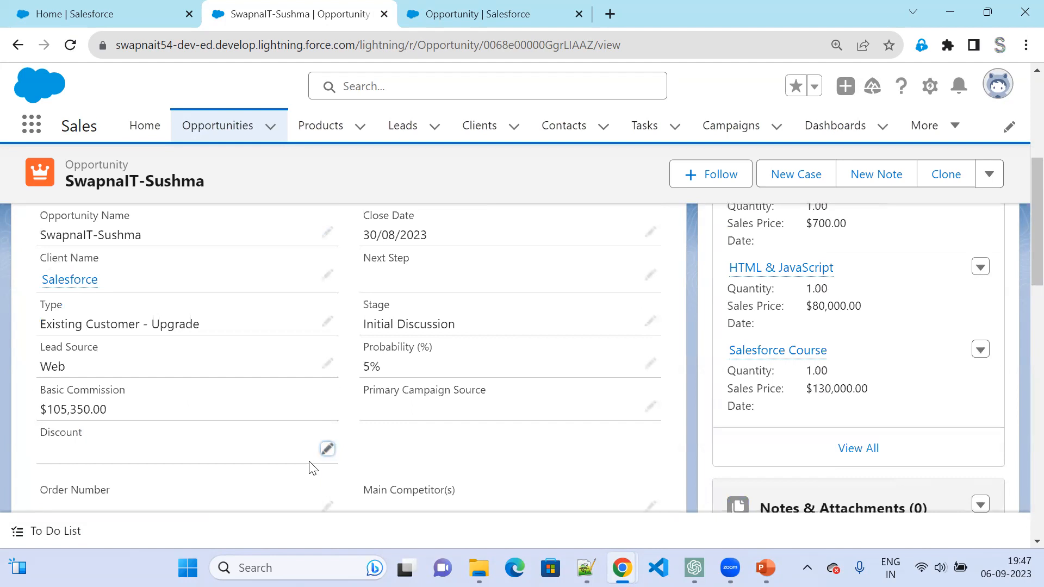
left_click(70, 44)
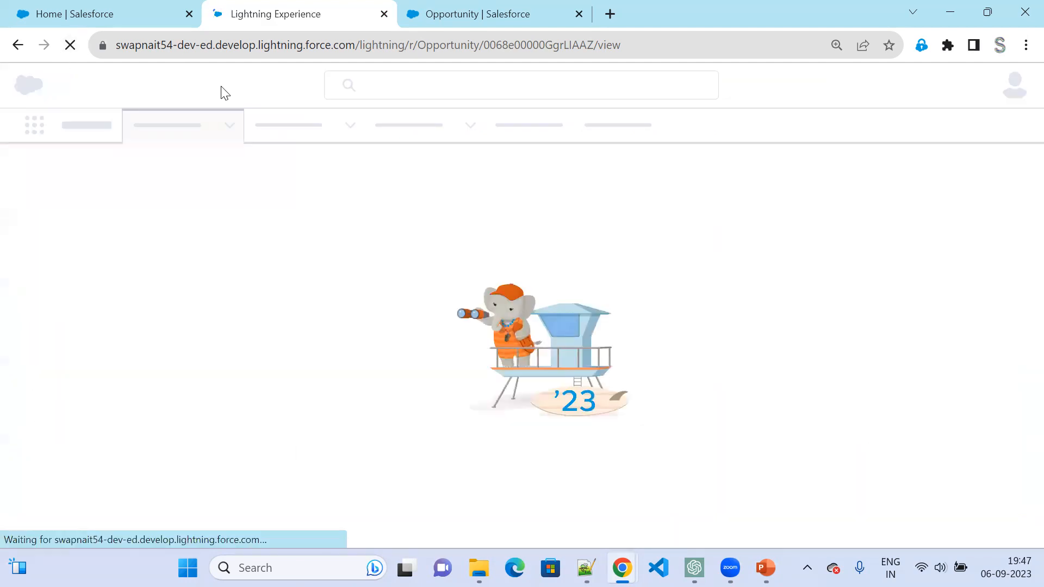
Go back to the Opportunity object's fields in Setup, search for "Dis", and open the Discount field's definition.
left_click(508, 21)
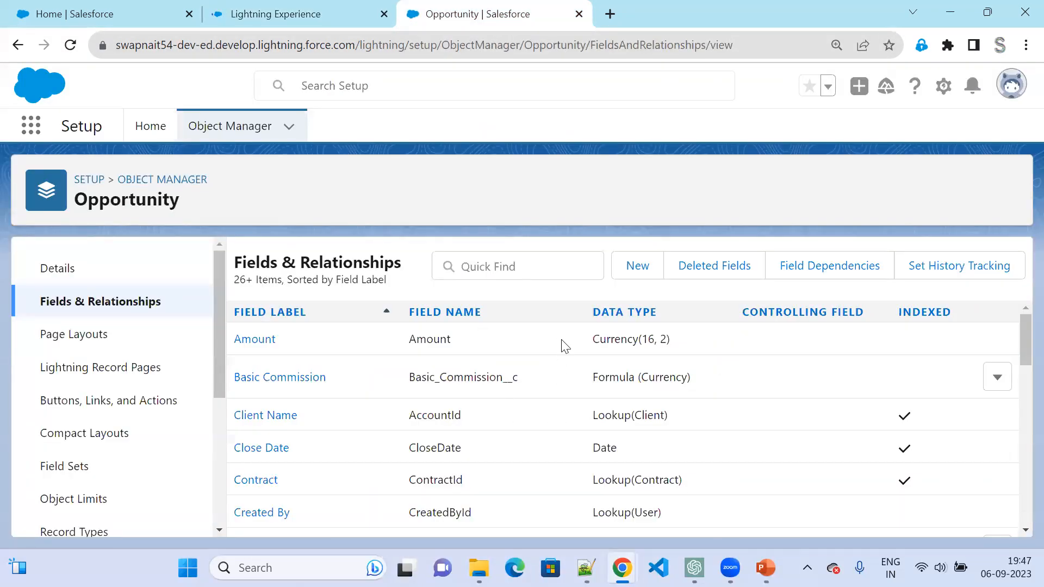
left_click(508, 260)
type("Dis")
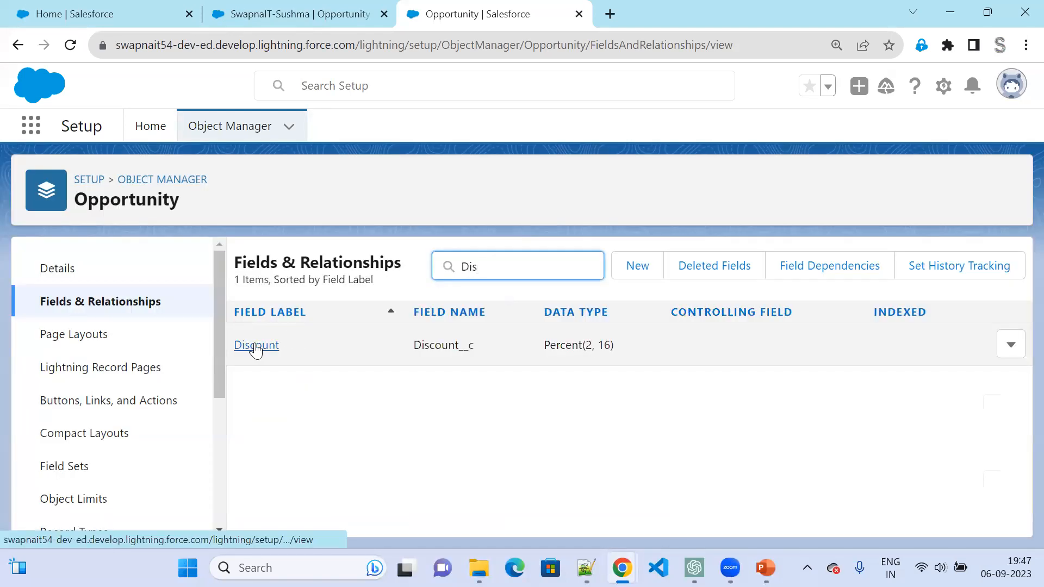
left_click(256, 346)
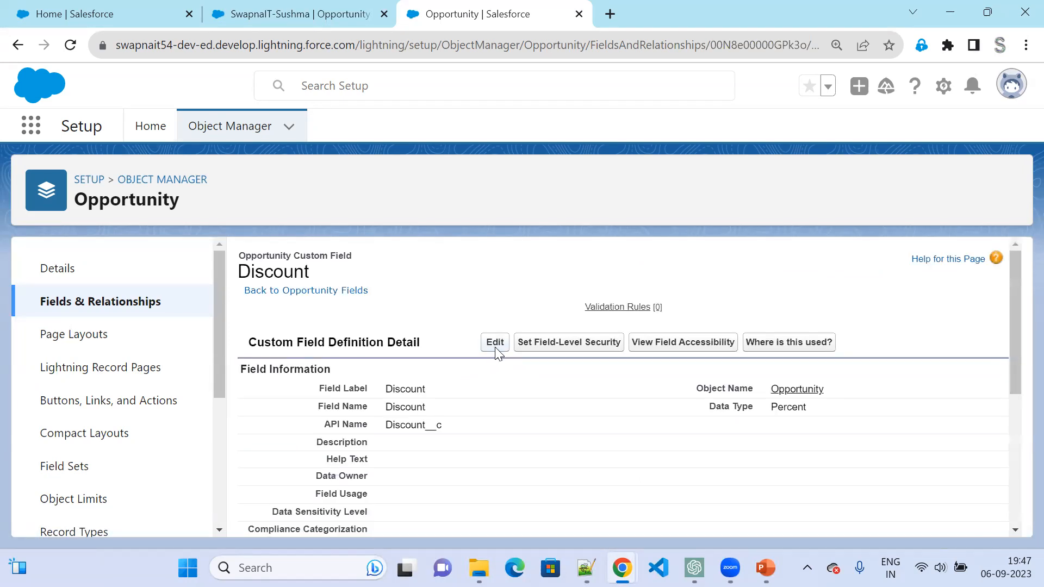
Edit the Discount field's definition, set its decimal places to 2, and save the field.
left_click(495, 343)
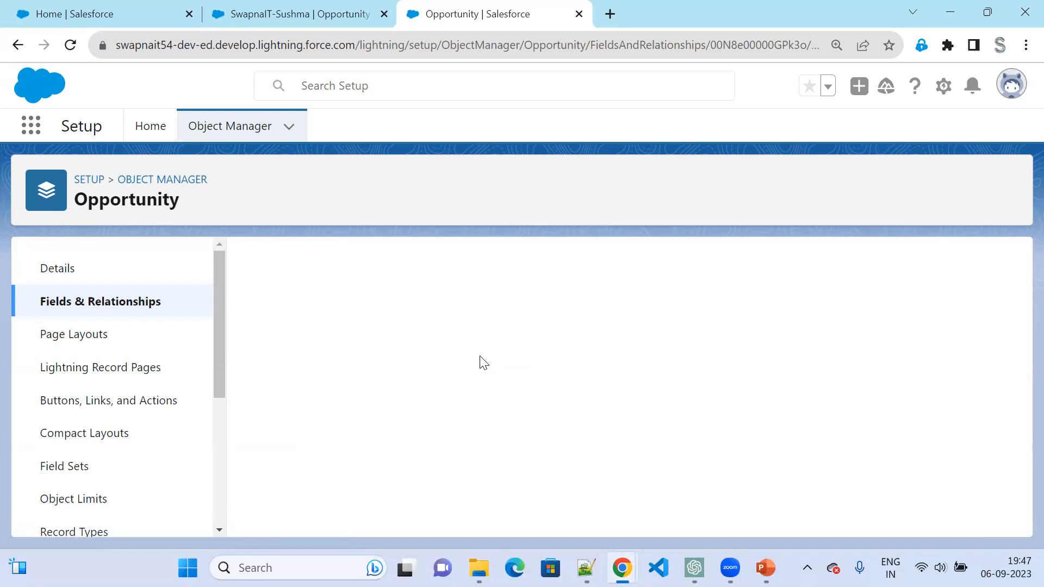
scroll(598, 408, "down", 3)
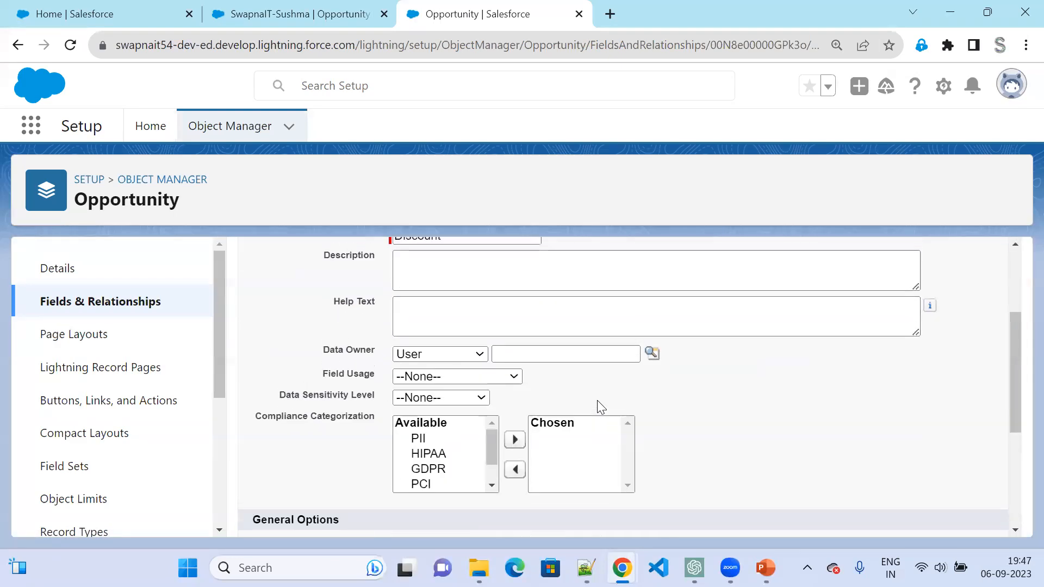
scroll(597, 403, "down", 4)
left_click_drag(425, 471, 384, 478)
type("2")
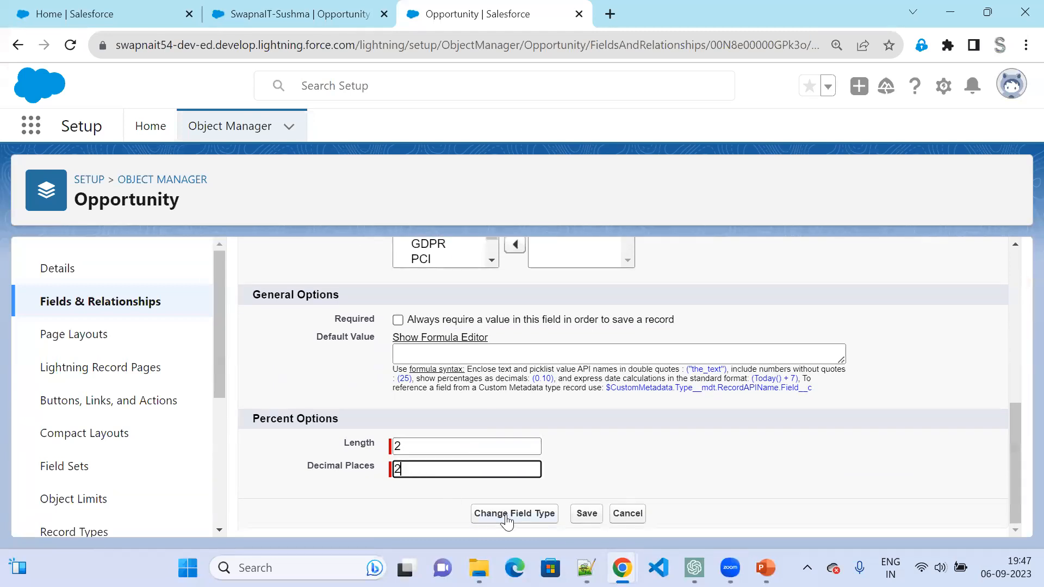
left_click(587, 514)
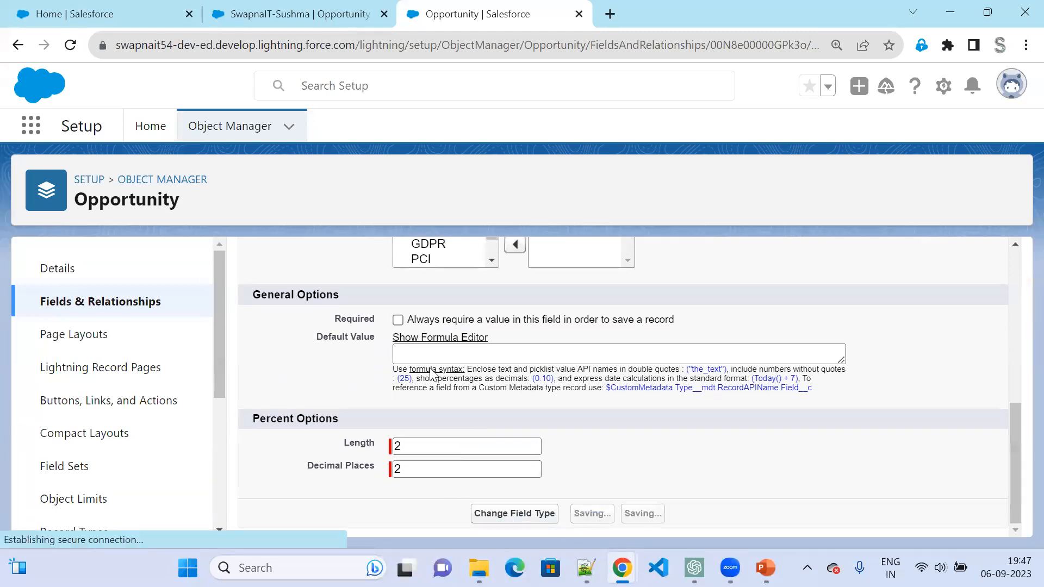
Return to the opportunity record, edit it to enter a 2 percent Discount, save, and check the Discount in its details.
left_click(300, 18)
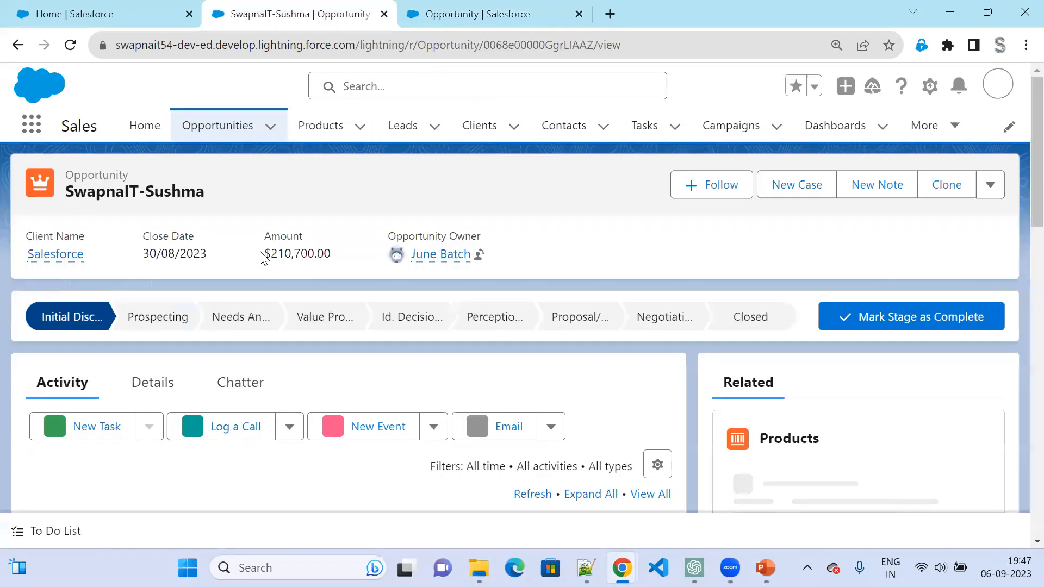
left_click(151, 385)
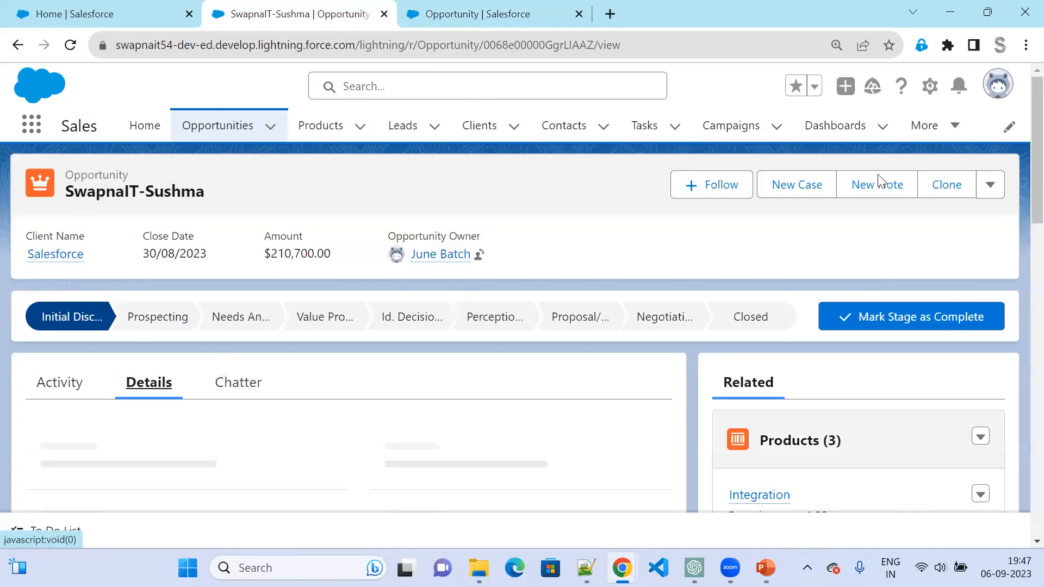
left_click(991, 187)
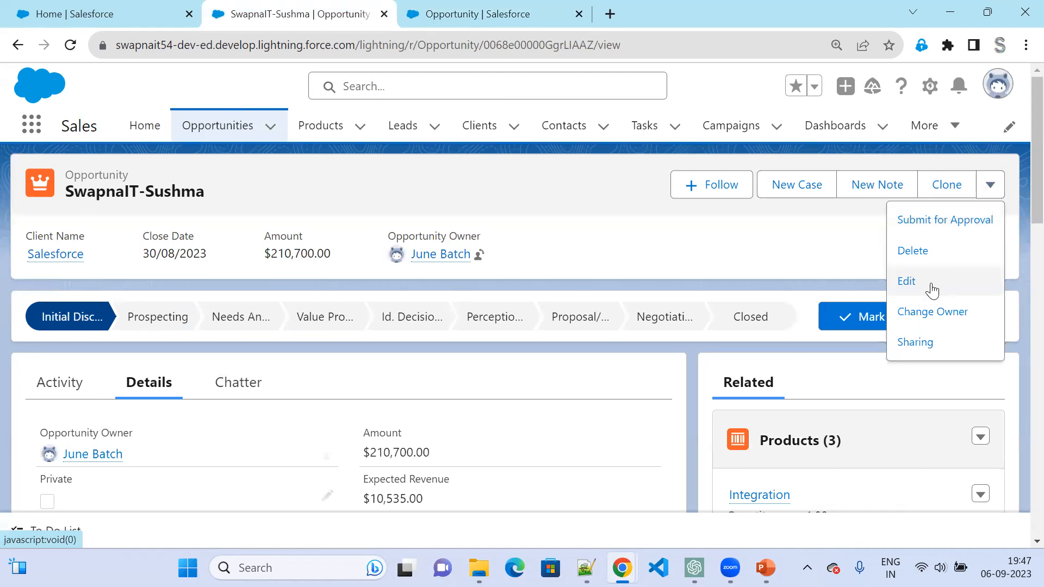
left_click(931, 288)
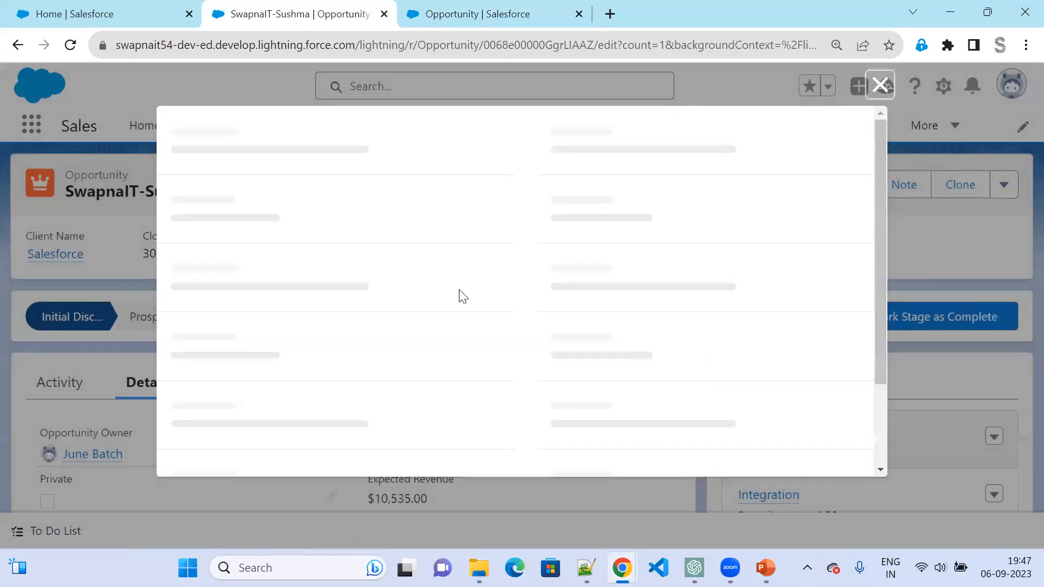
scroll(393, 340, "down", 5)
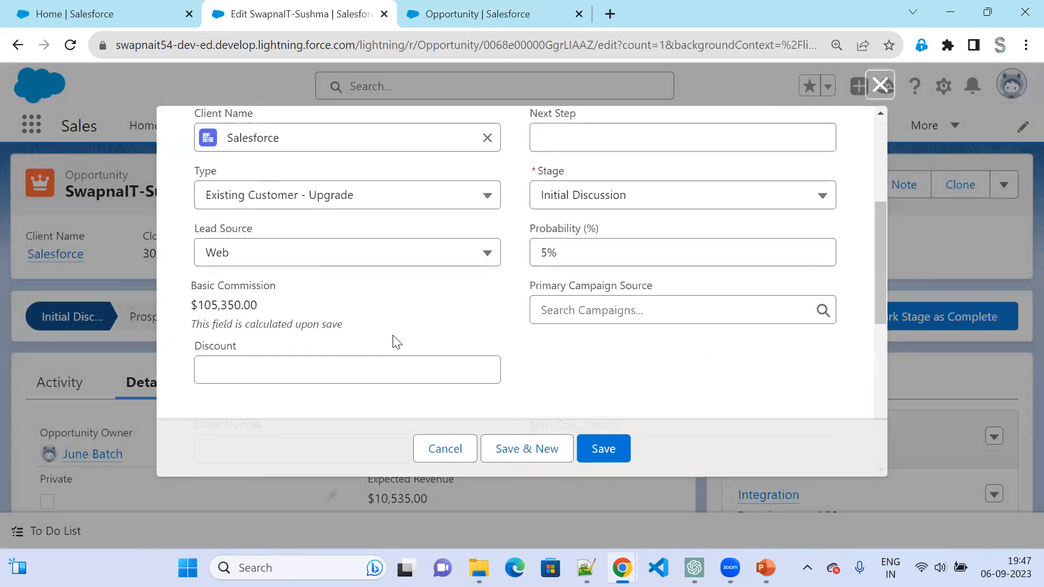
left_click(372, 302)
type("2")
left_click(588, 312)
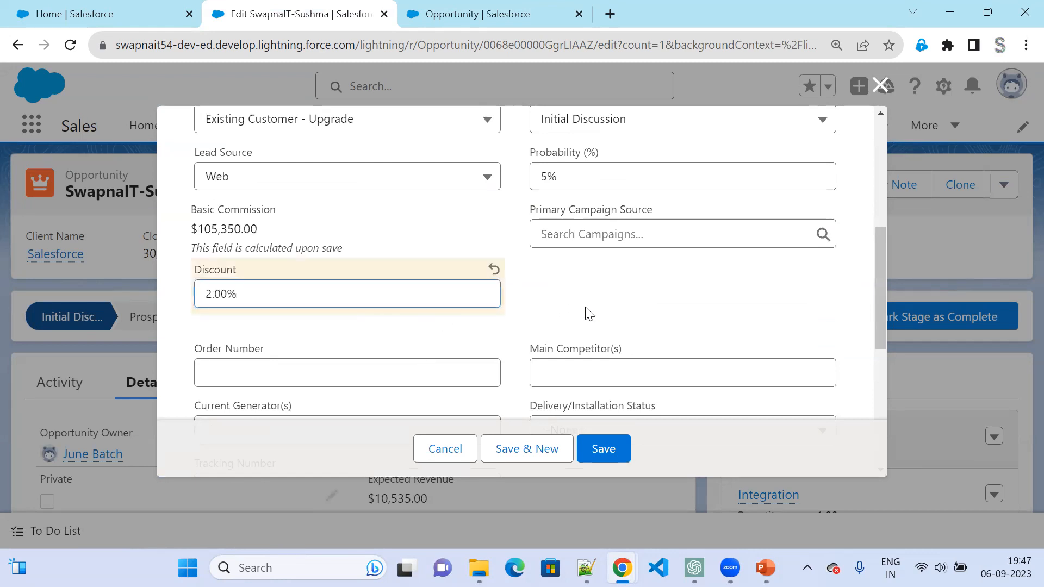
left_click(602, 445)
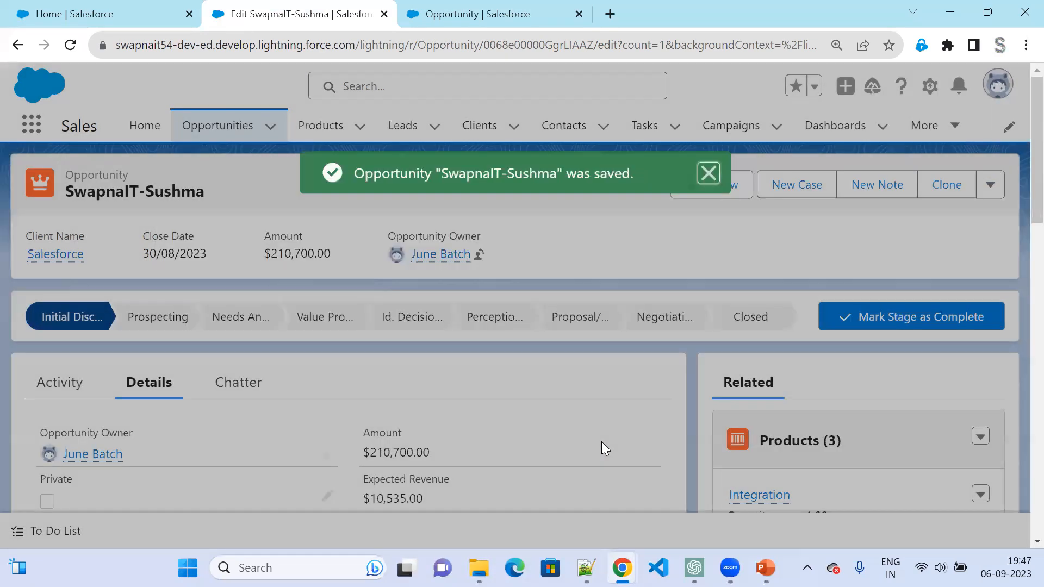
scroll(438, 386, "down", 3)
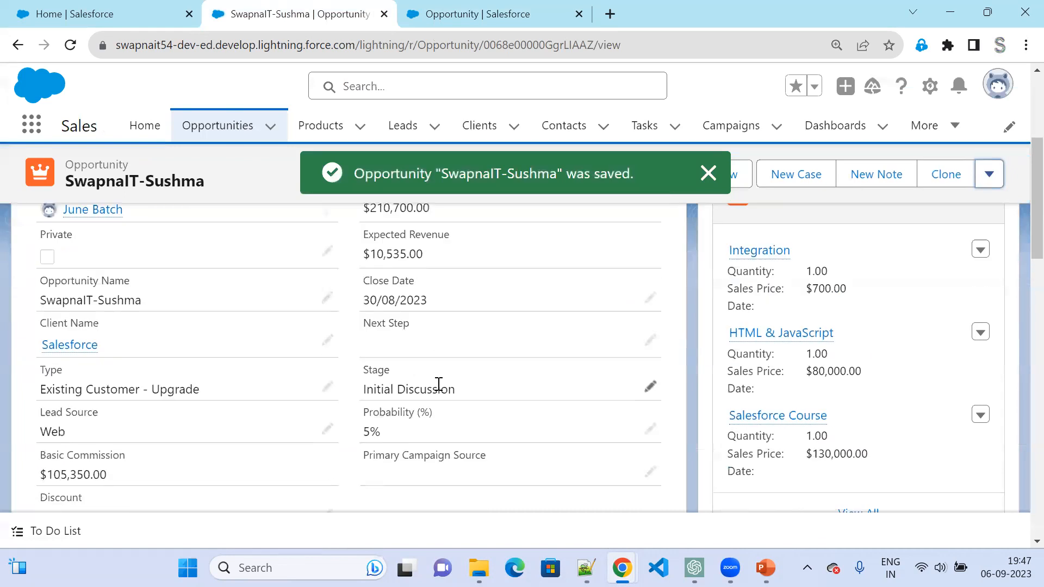
scroll(438, 384, "down", 3)
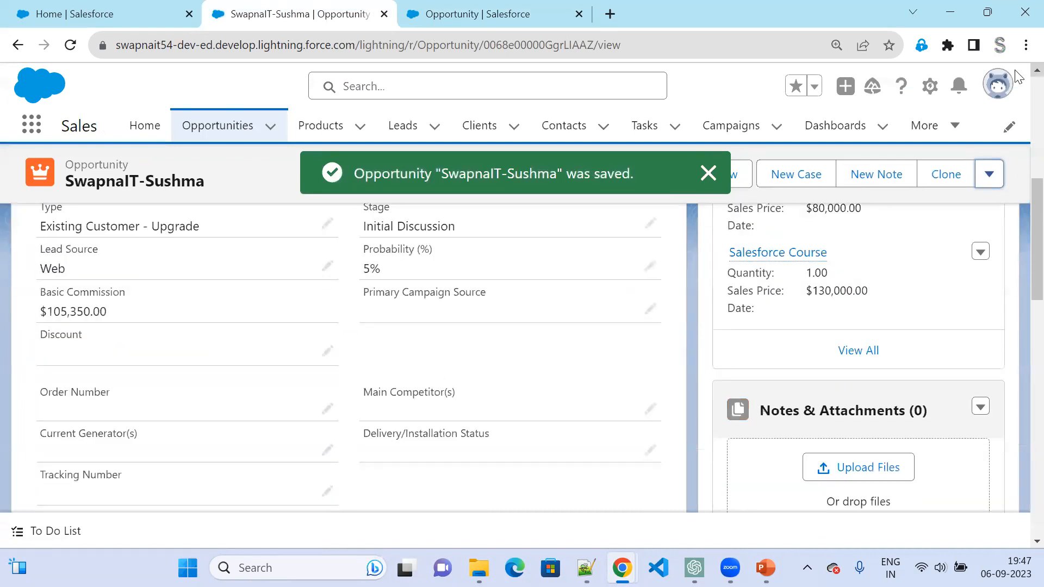
Switch to Salesforce Classic, choose the Sales app, and open the same opportunity from the recent opportunities.
left_click(999, 88)
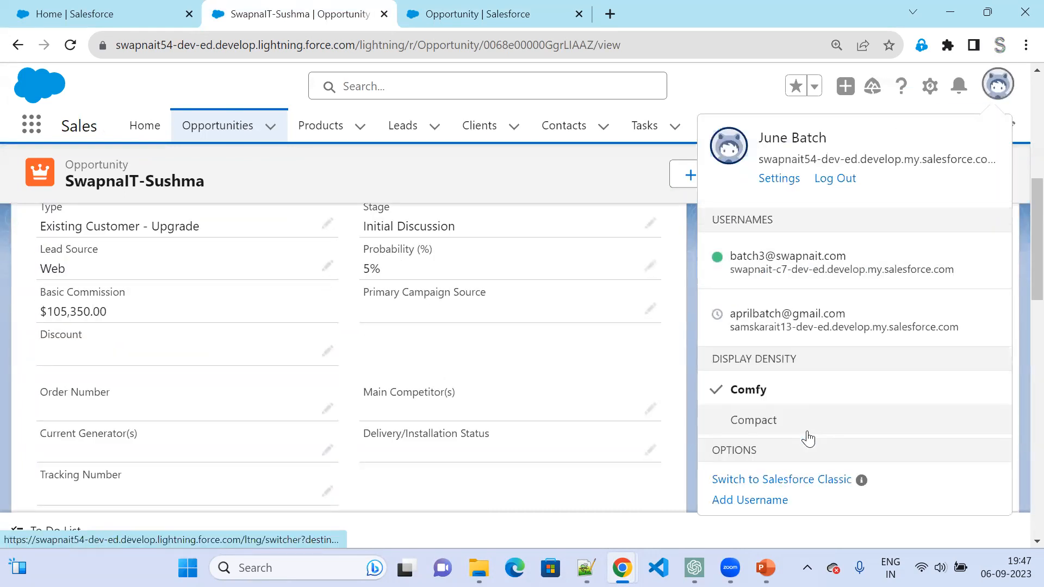
left_click(823, 483)
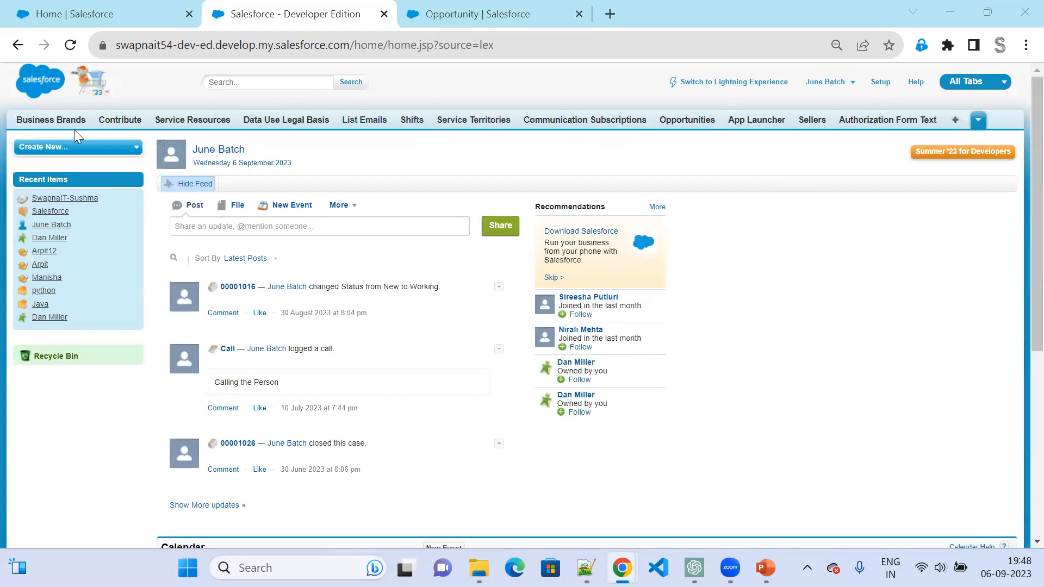
left_click(1001, 83)
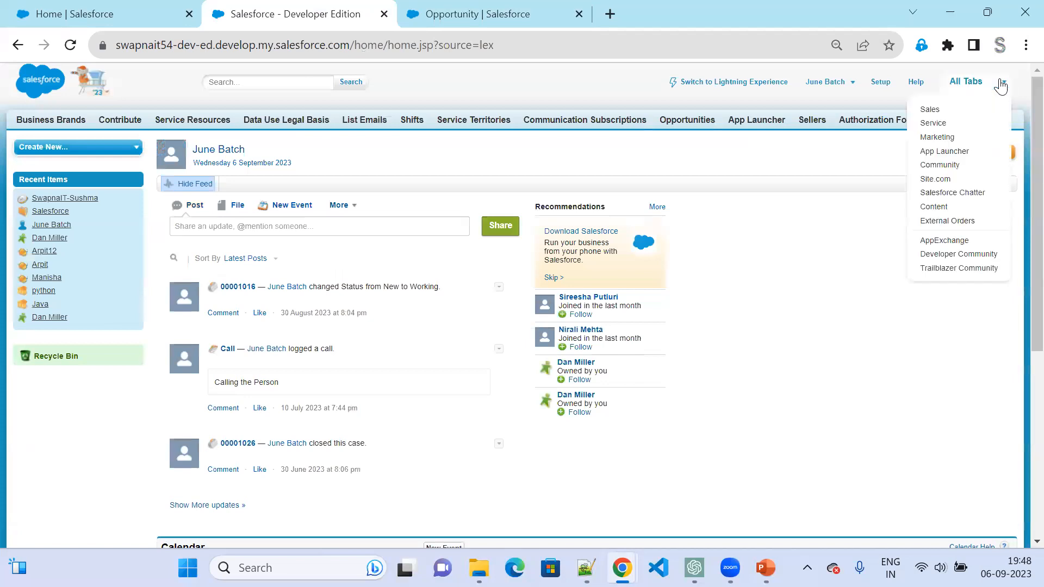
left_click(931, 110)
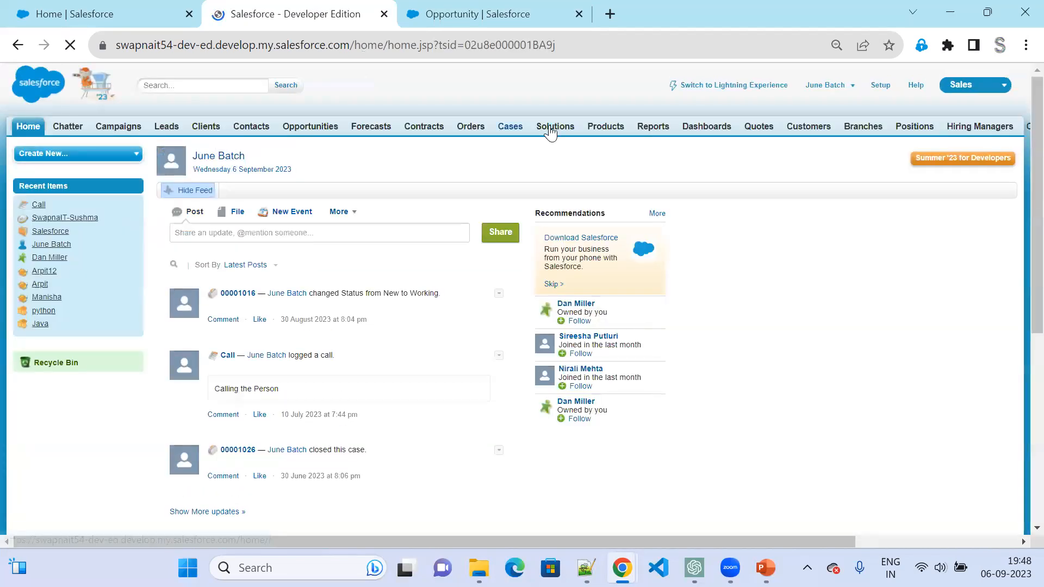
left_click(319, 132)
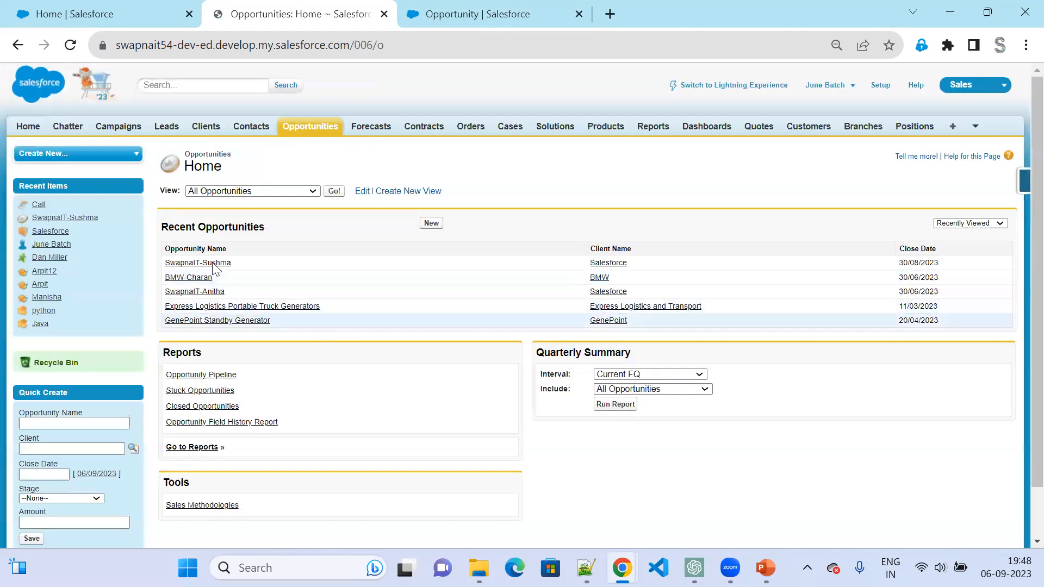
left_click(213, 263)
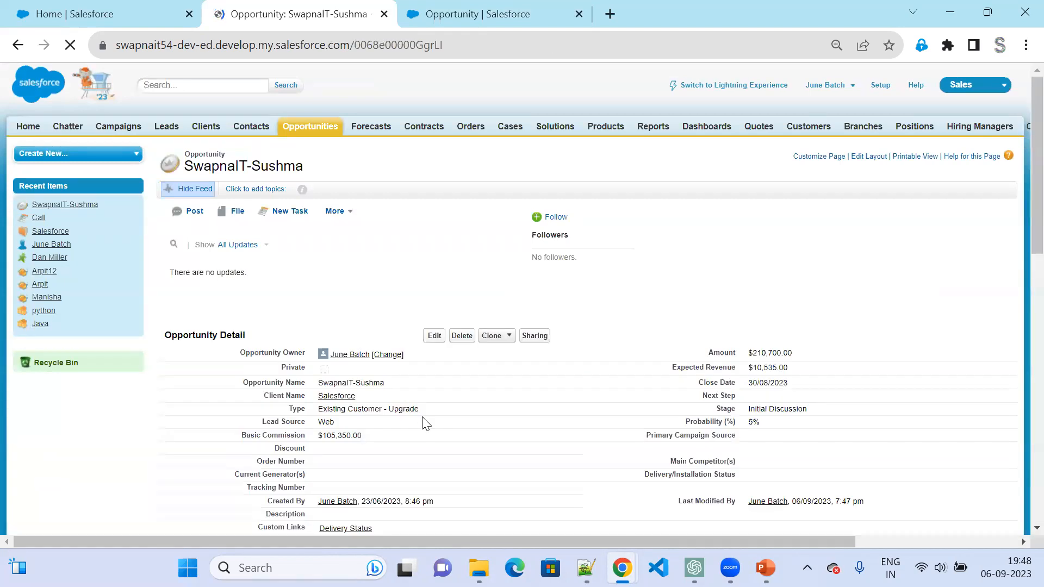
Set the opportunity's Discount to 2 inline in its details and save the record.
scroll(396, 406, "down", 3)
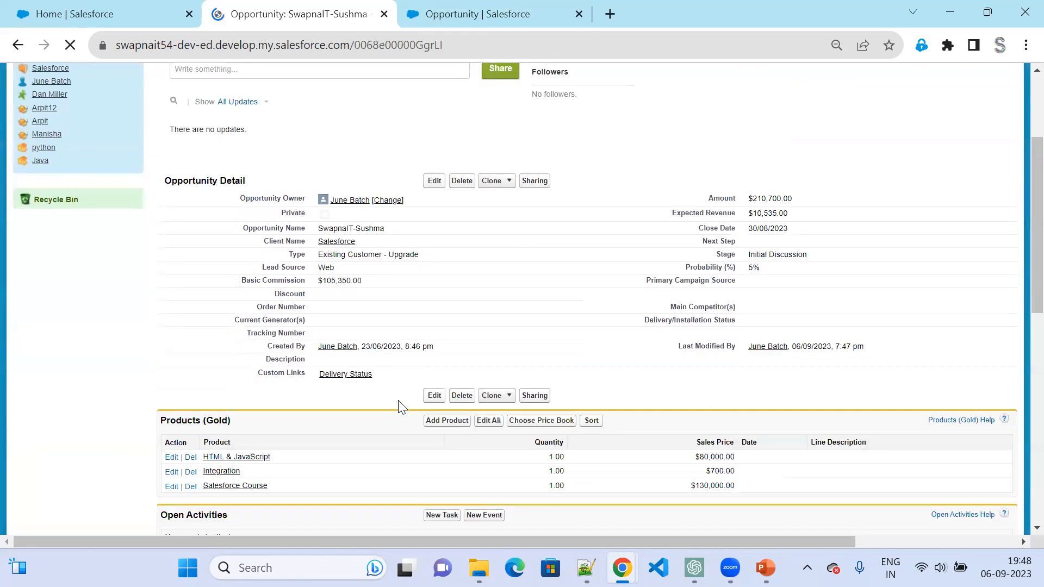
double_click(350, 293)
type("2")
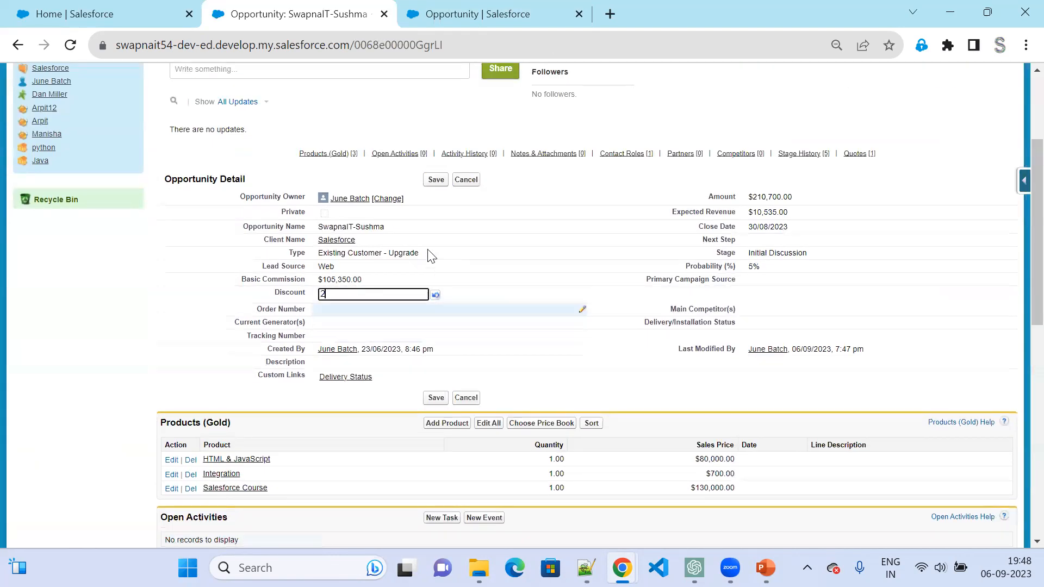
left_click(435, 180)
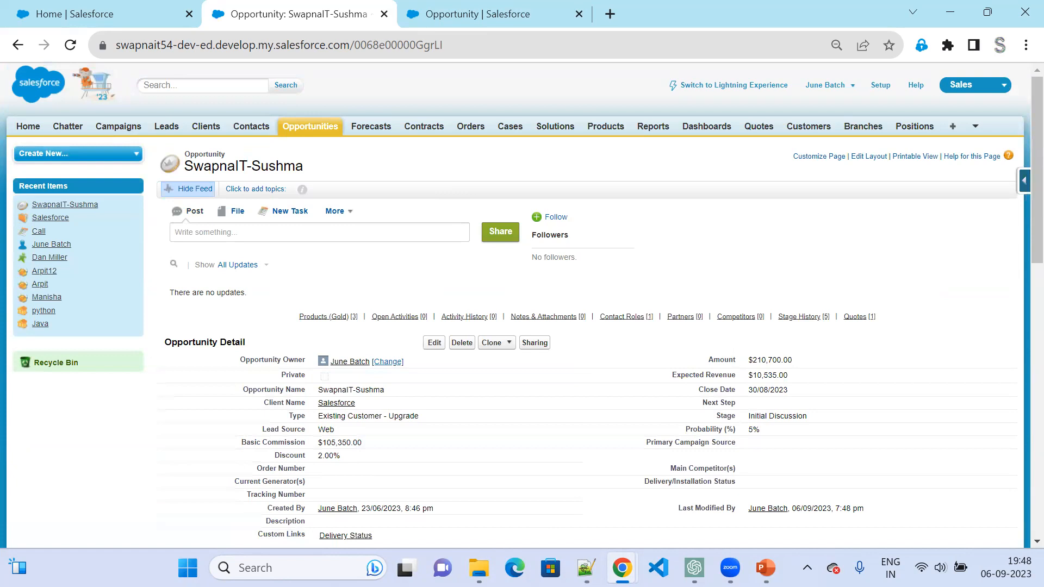
Switch to the PowerPoint slide show, review the approval process use case for discounts, and return to the browser.
left_click(765, 568)
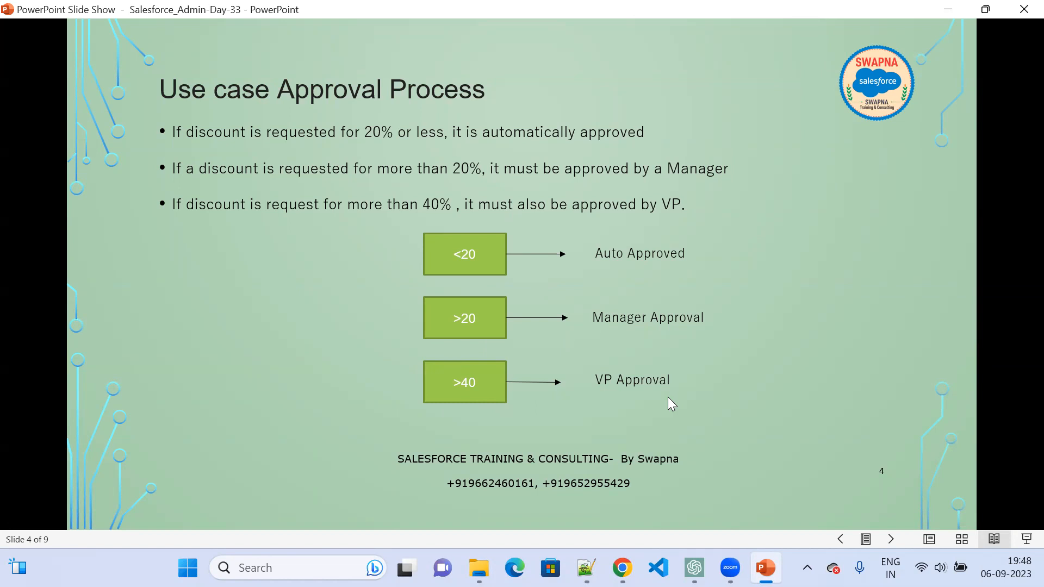
scroll(668, 397, "down", 1)
scroll(668, 397, "up", 1)
left_click(948, 10)
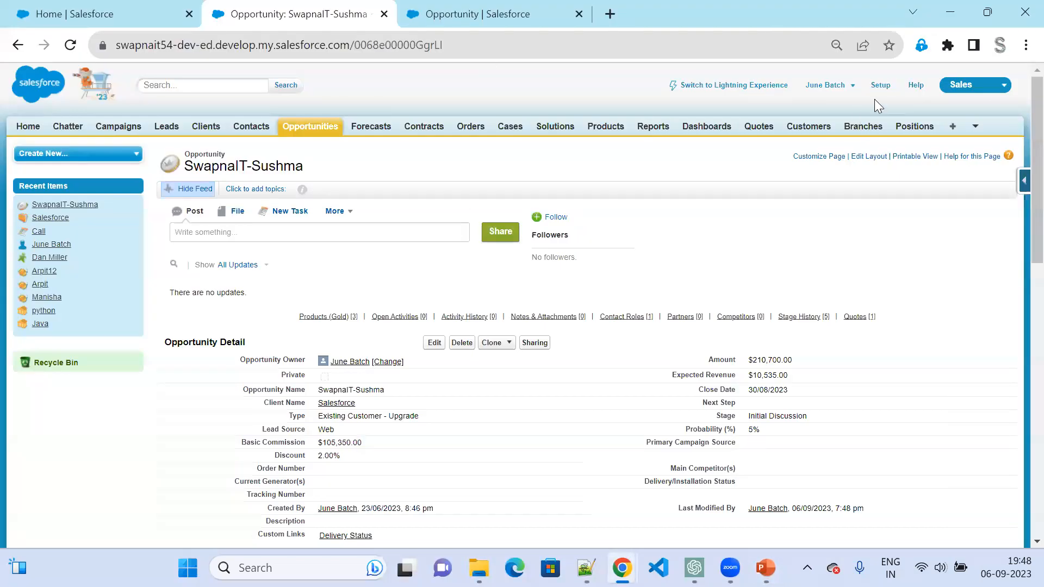
Search Setup for "Approval", open the Approval Processes page, and read its introductory note.
left_click(544, 15)
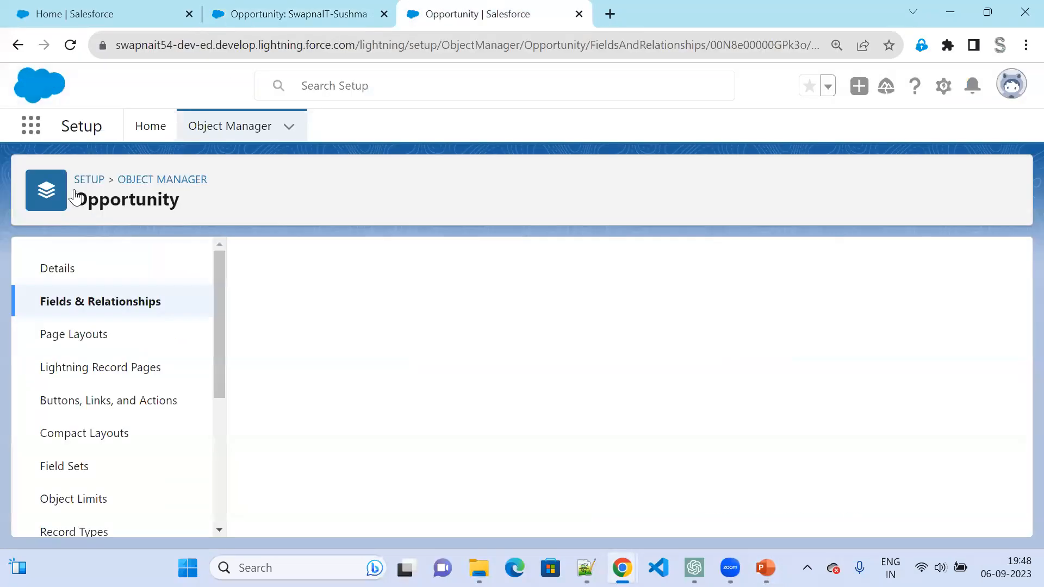
left_click(150, 128)
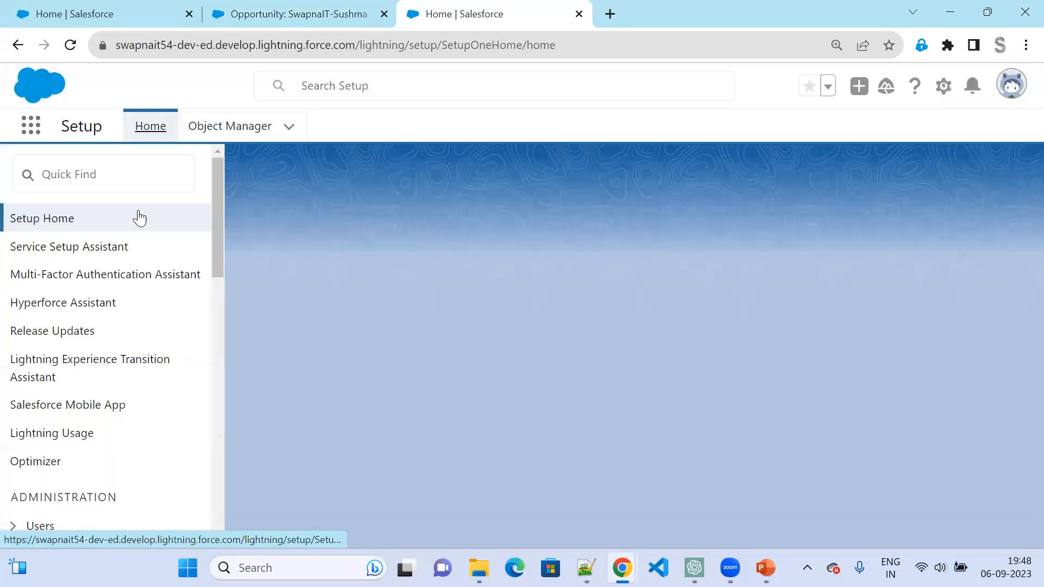
left_click(91, 174)
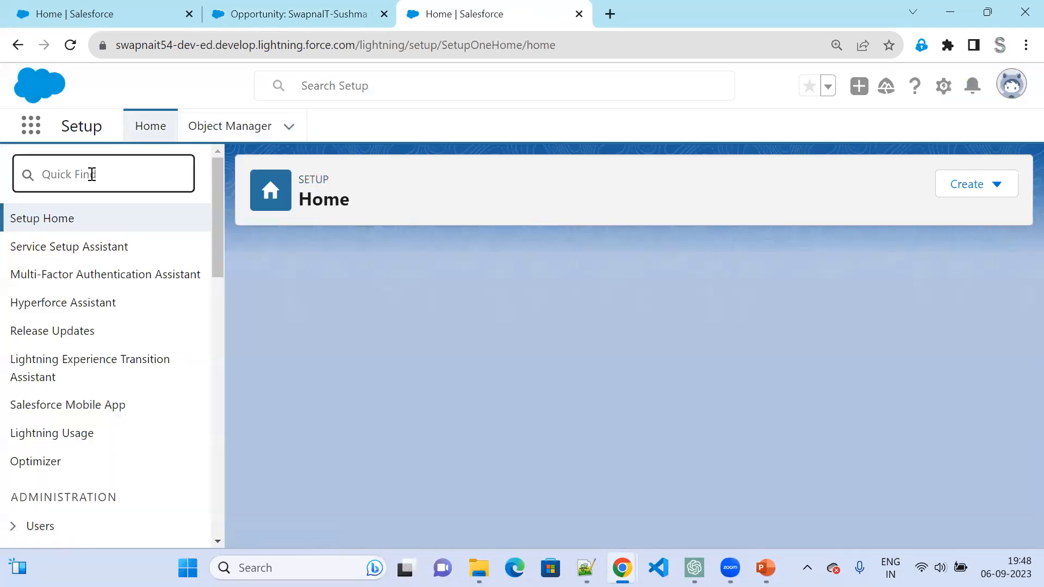
type("A")
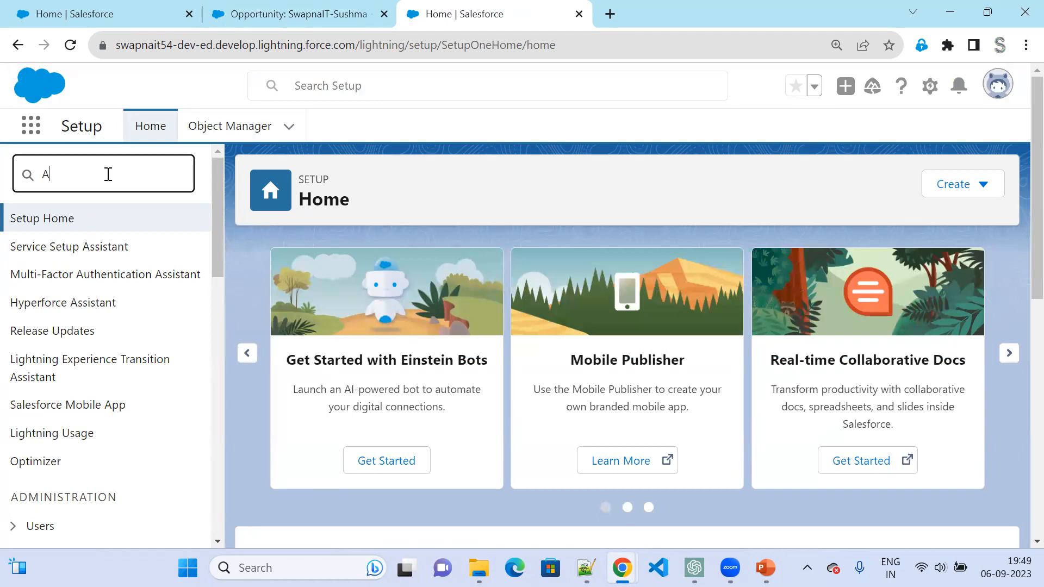
type("pproval")
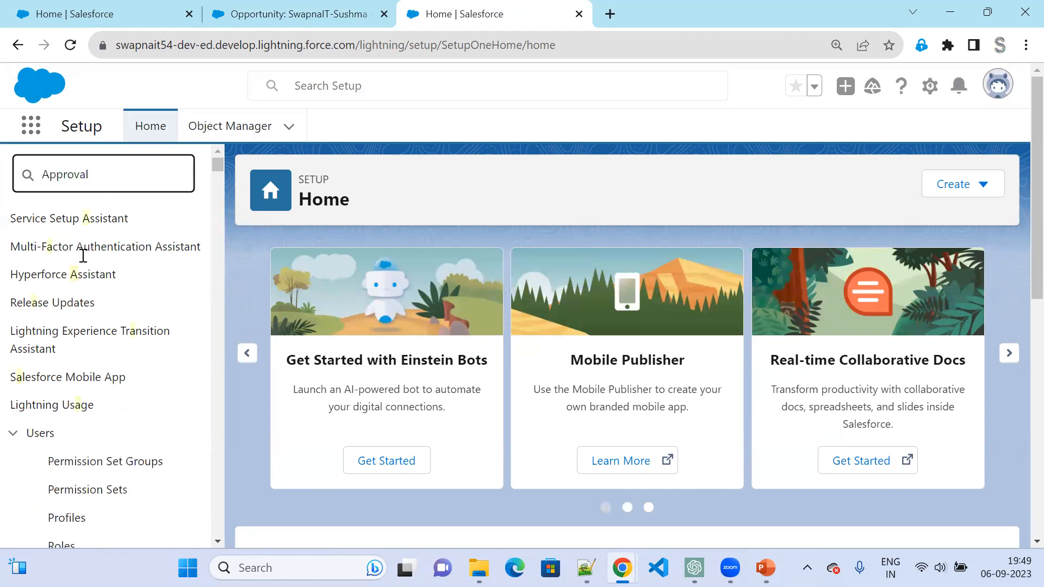
scroll(130, 370, "down", 2)
left_click(114, 313)
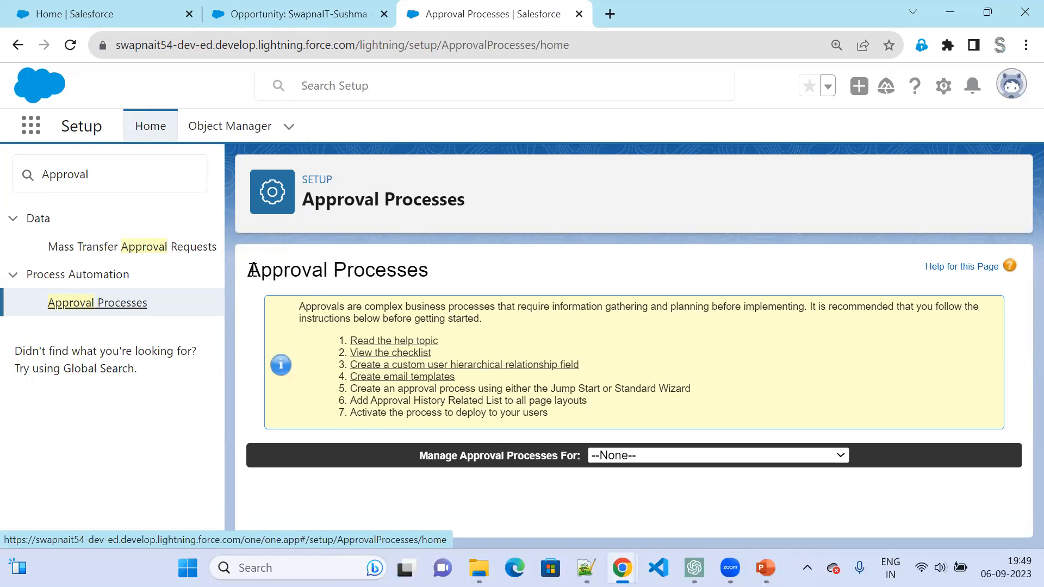
left_click_drag(253, 269, 403, 298)
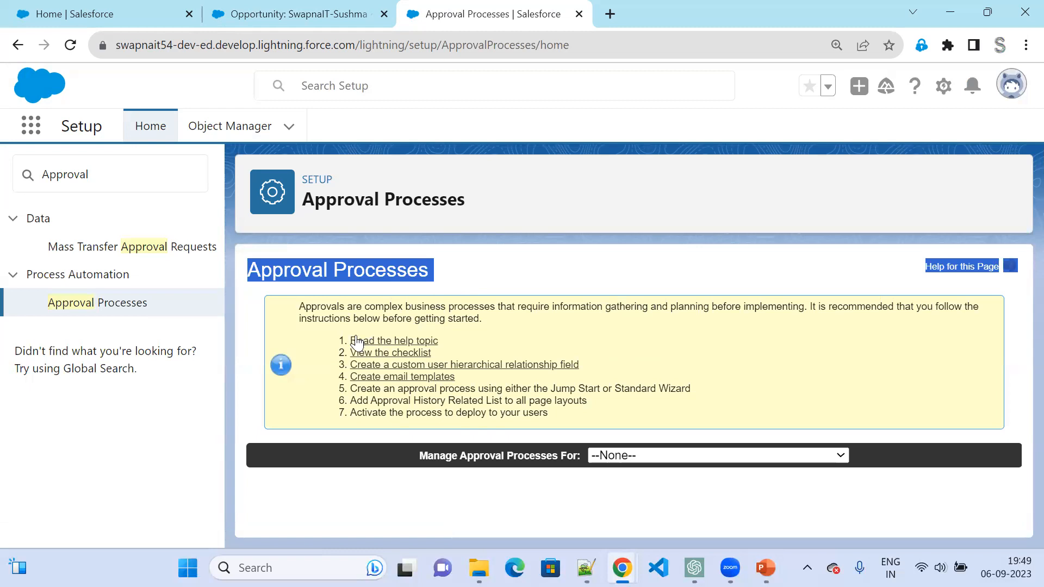
left_click_drag(331, 308, 827, 306)
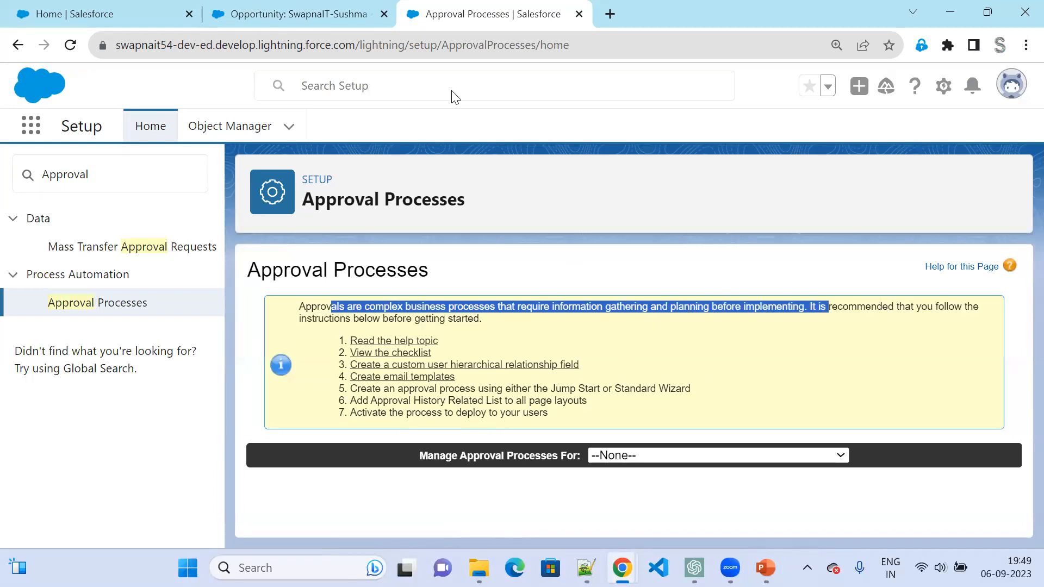
Duplicate the browser tab that shows the Approval Processes setup page.
left_click(314, 23)
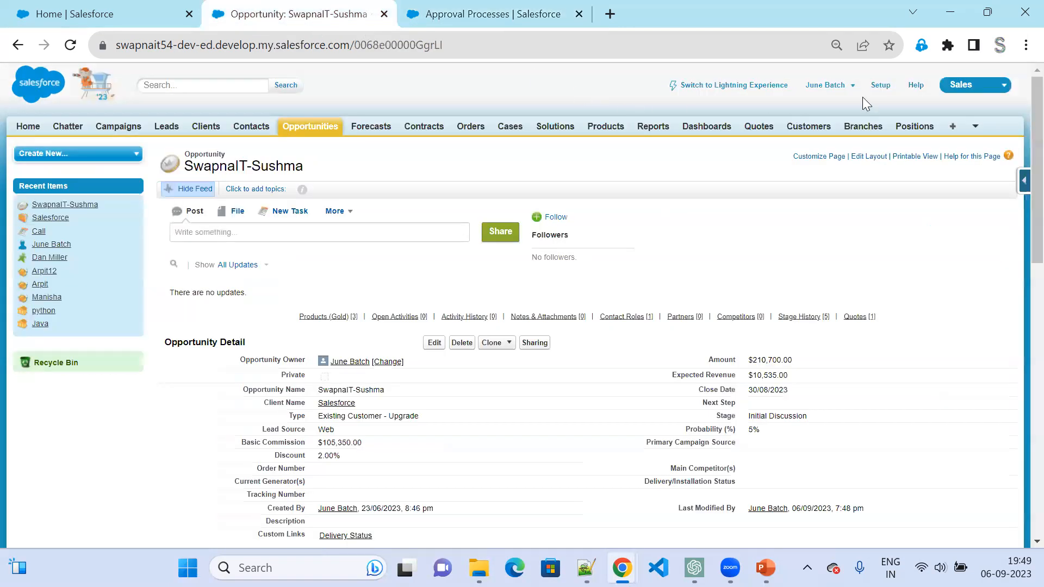
left_click(530, 15)
right_click(528, 14)
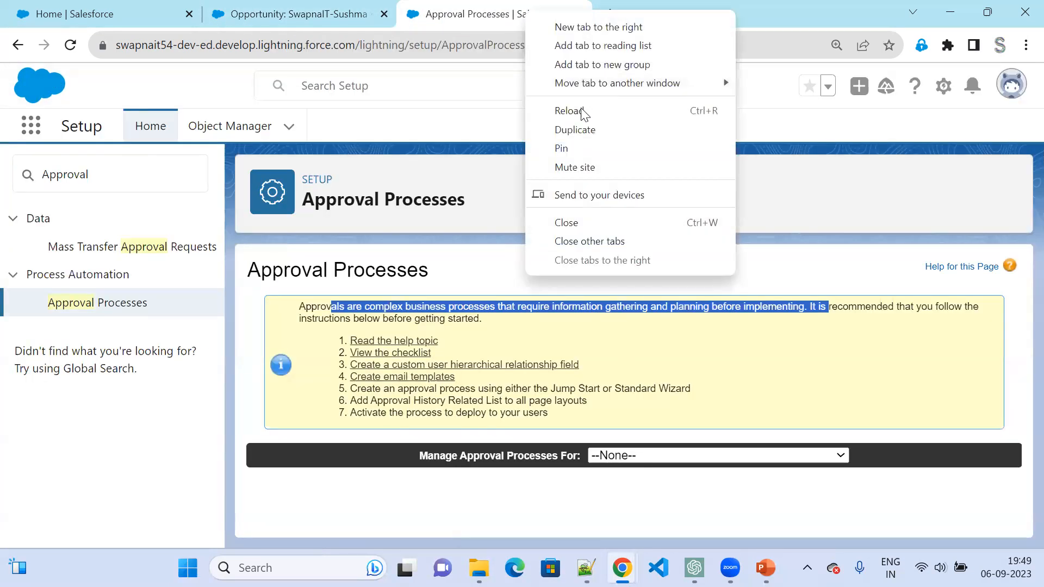
left_click(579, 131)
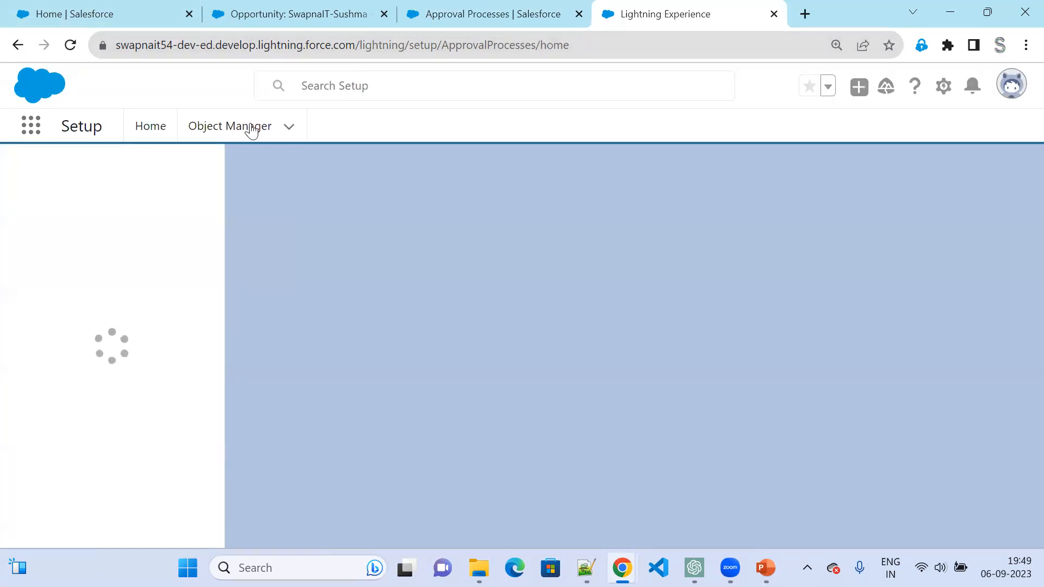
Find the Opportunity object in Object Manager, open its Fields & Relationships, and start a new custom field.
left_click(251, 129)
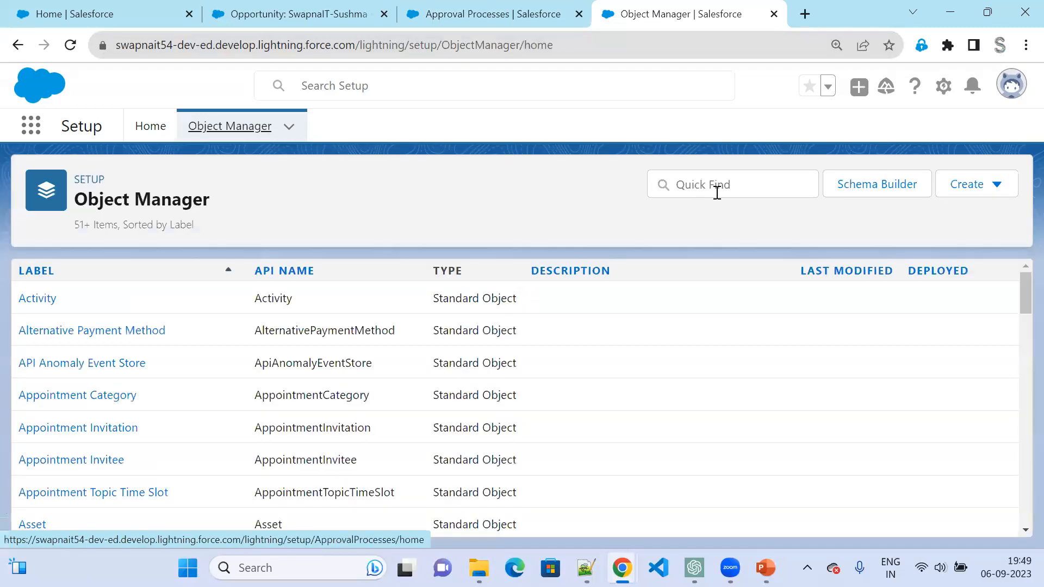
left_click(694, 181)
type("opp")
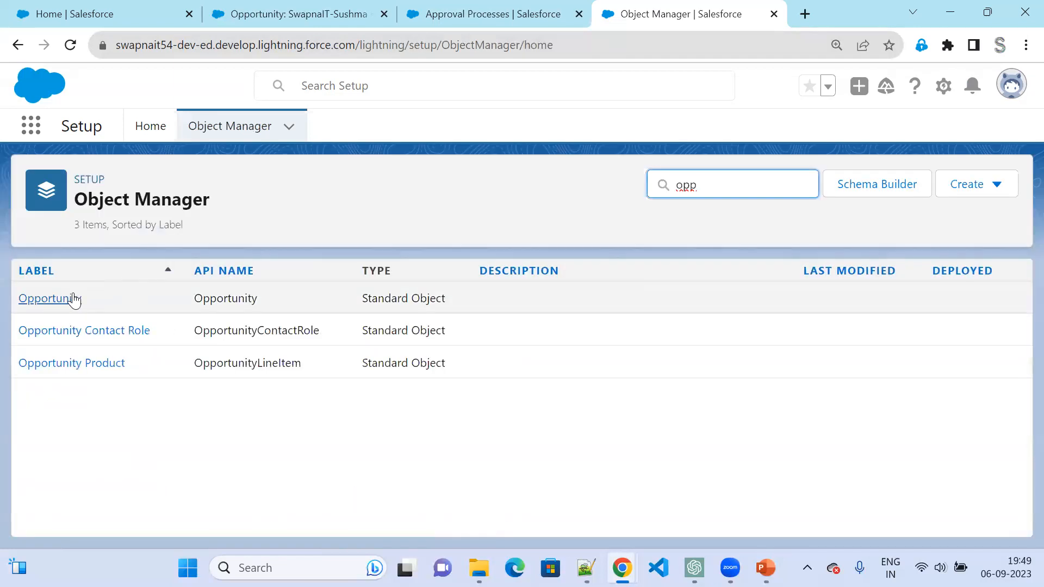
left_click(73, 298)
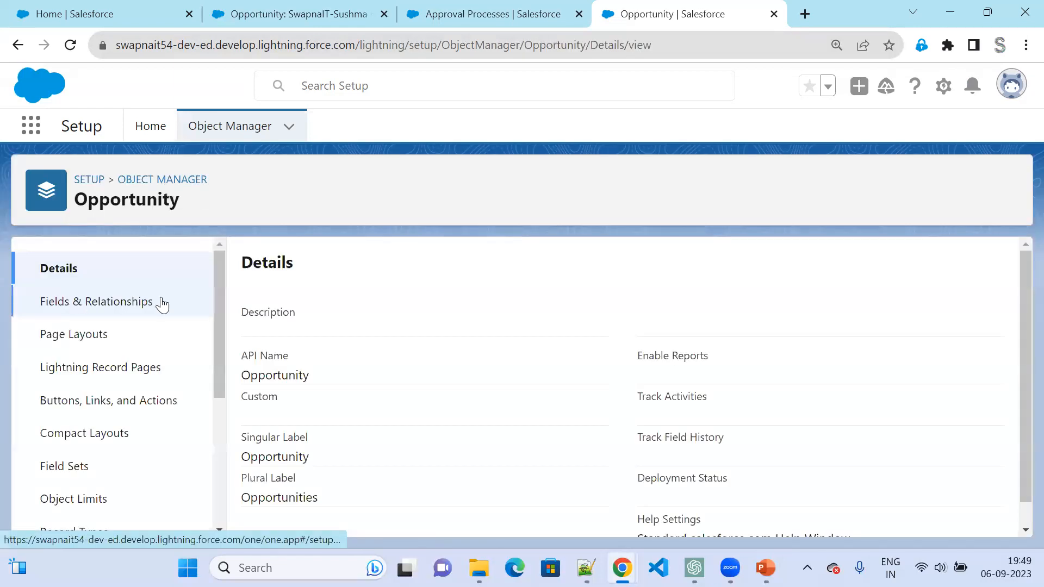
left_click(144, 314)
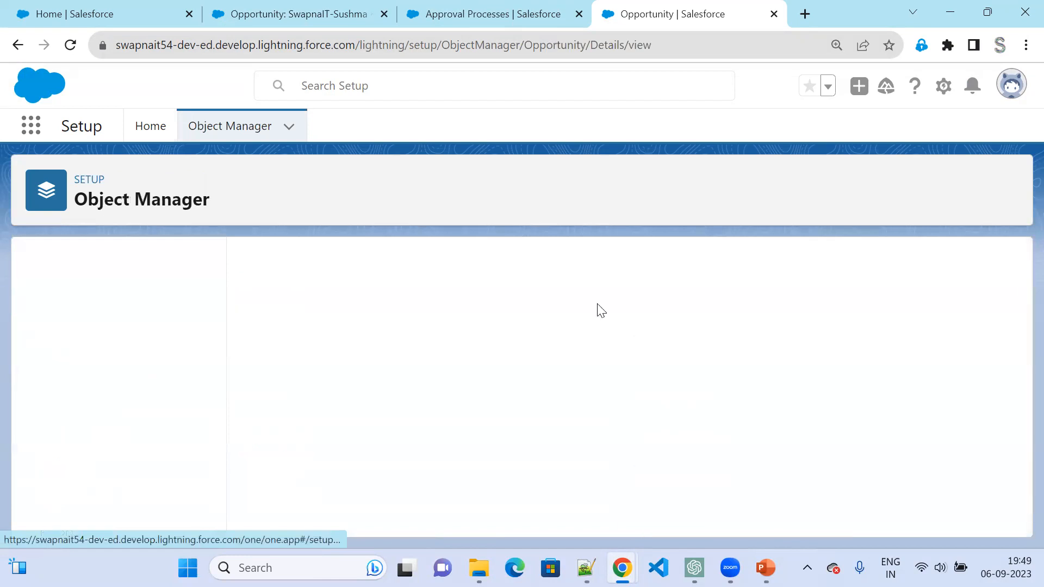
left_click(635, 266)
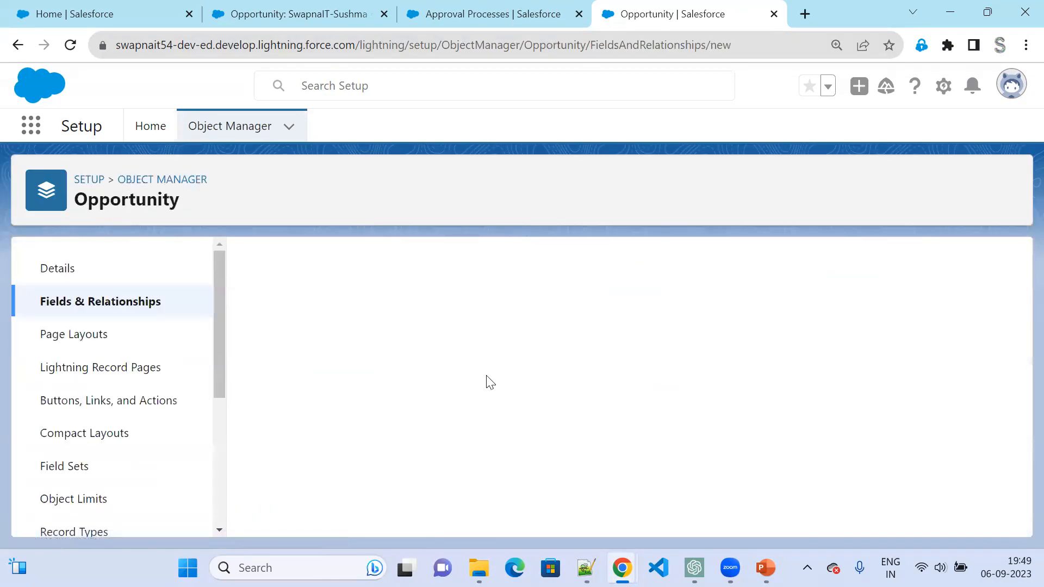
Choose Picklist as the new custom field's data type and proceed to its details.
scroll(523, 441, "down", 8)
scroll(484, 447, "down", 5)
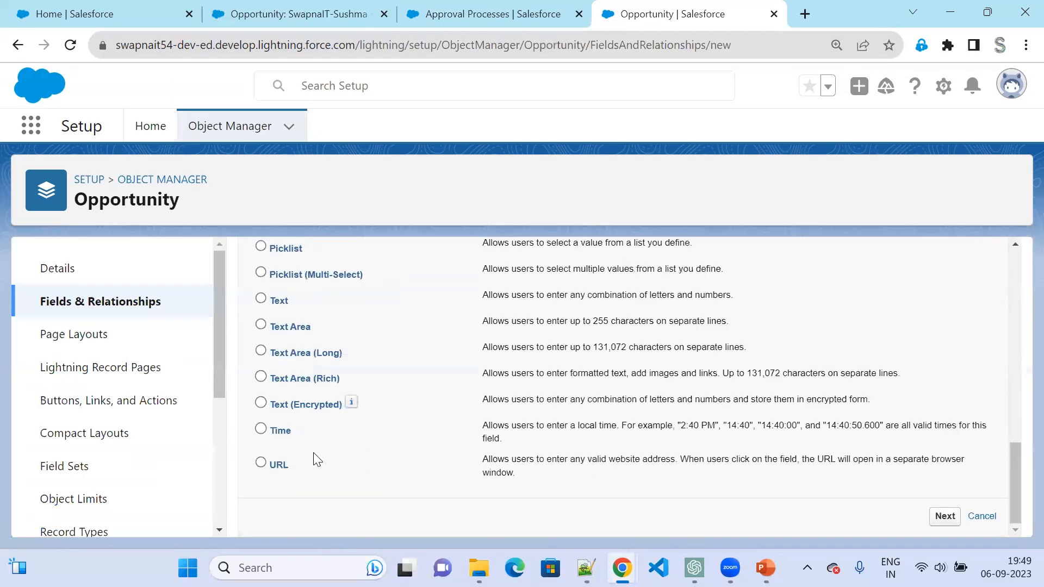
scroll(313, 338, "up", 2)
left_click(289, 330)
scroll(950, 277, "up", 7)
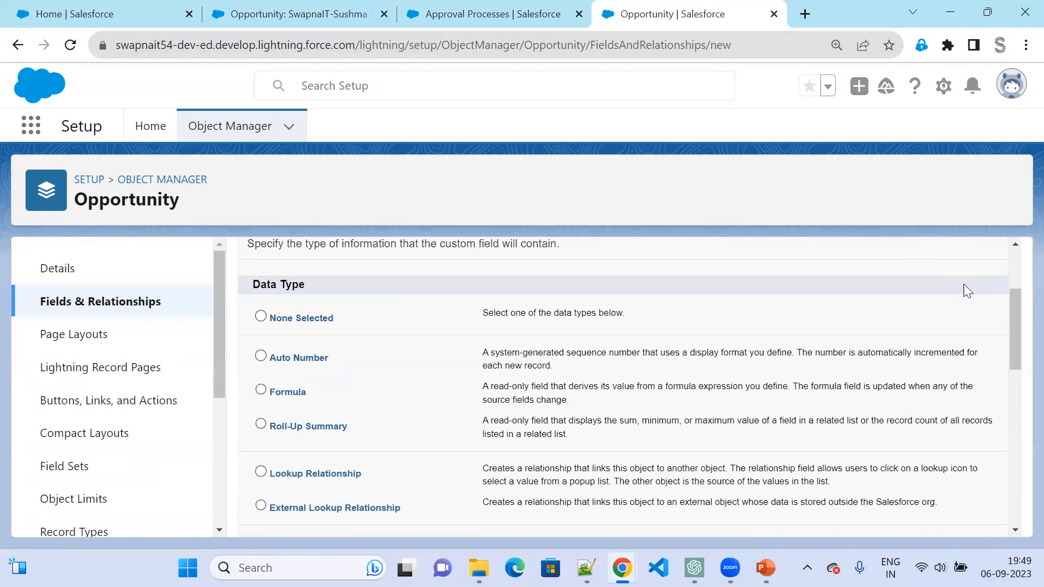
scroll(967, 289, "up", 3)
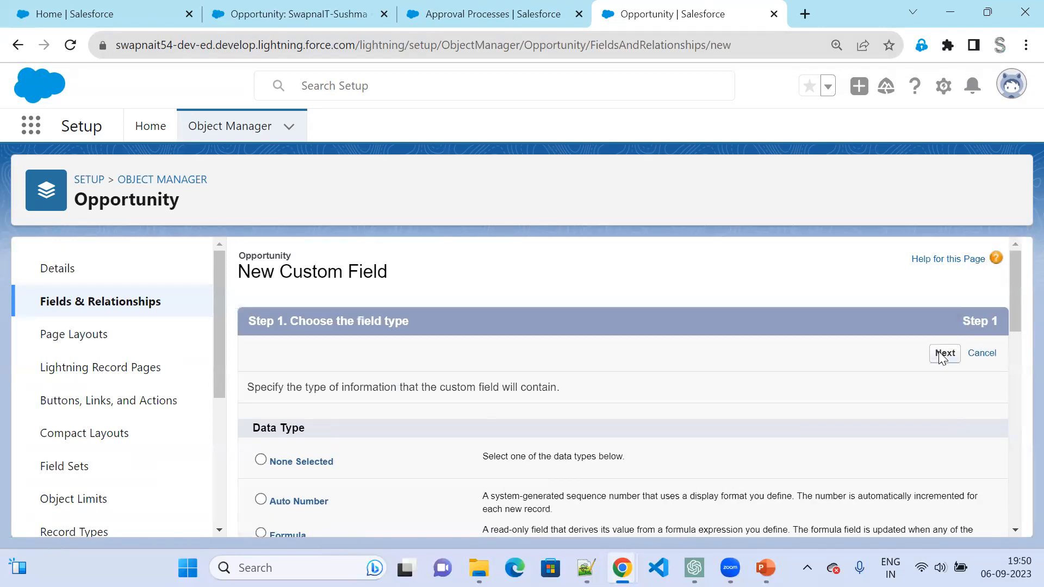
left_click(945, 354)
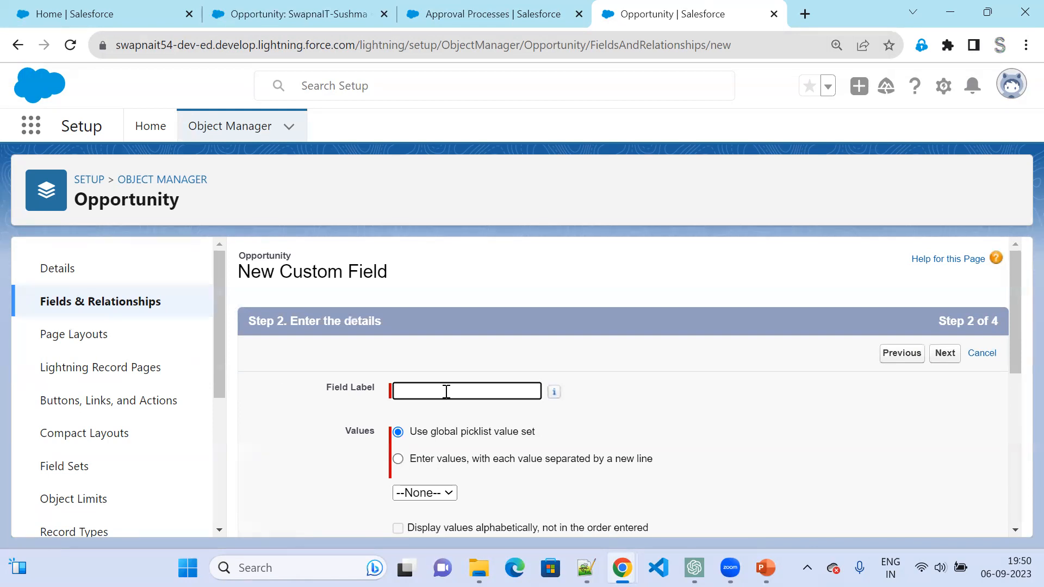
Label the field Approval Status and enter its own picklist values: New, In-progress, on Hold, Approved, Rejected and Recall.
type("Approval Status")
scroll(468, 426, "down", 3)
left_click(475, 296)
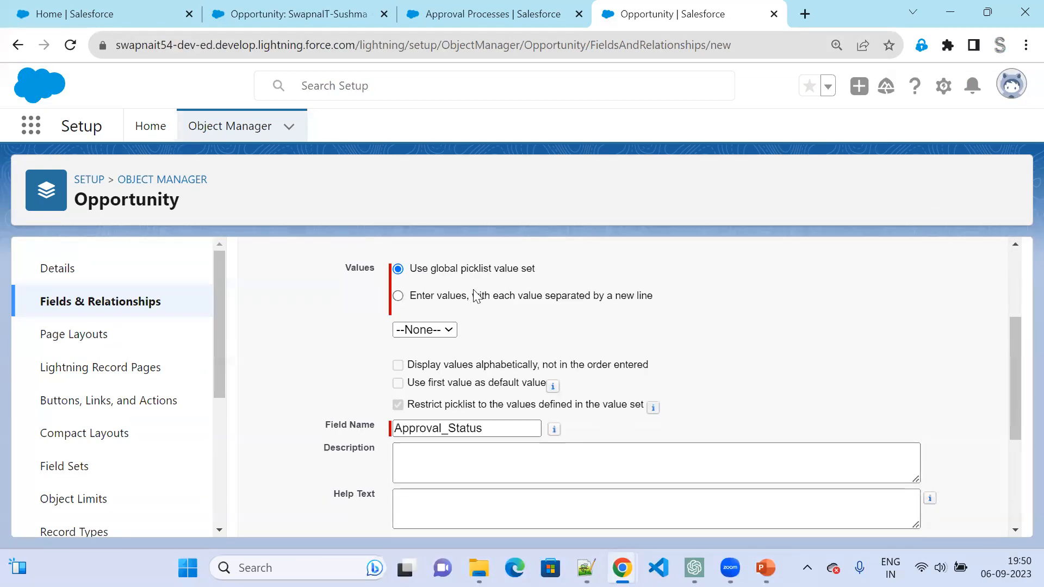
left_click(443, 356)
type("New")
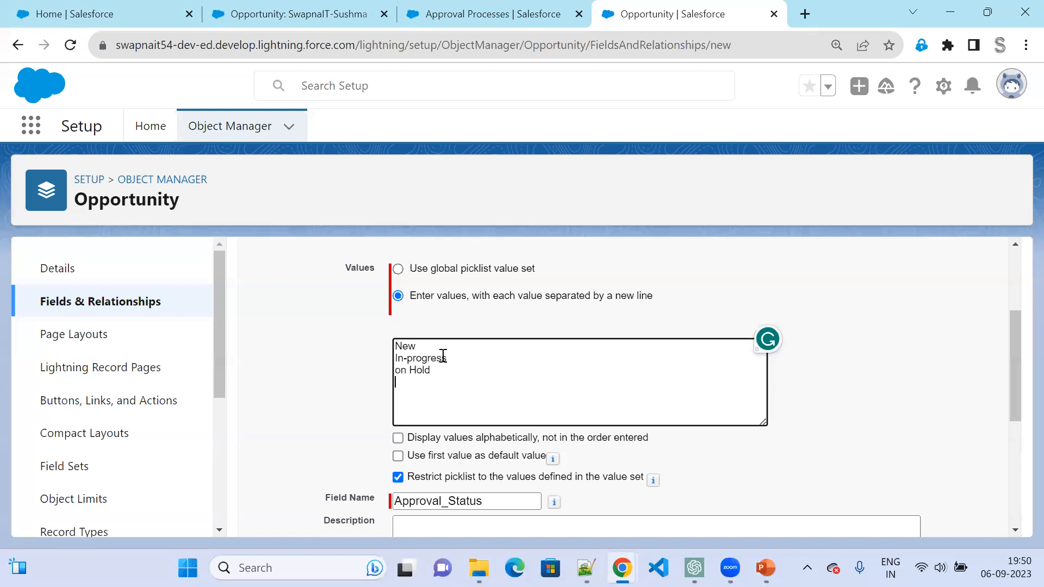
type("ed")
key("Return")
type("Rejecte")
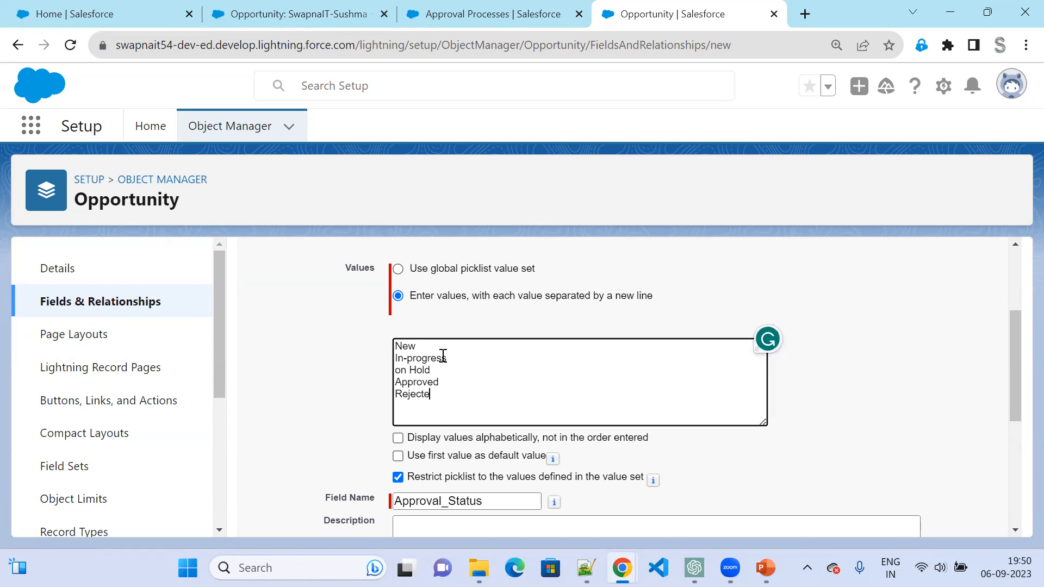
type("Recall")
scroll(653, 424, "down", 2)
scroll(870, 500, "down", 2)
Accept the default field-level security and page layouts for the Approval Status field and save it.
left_click(945, 518)
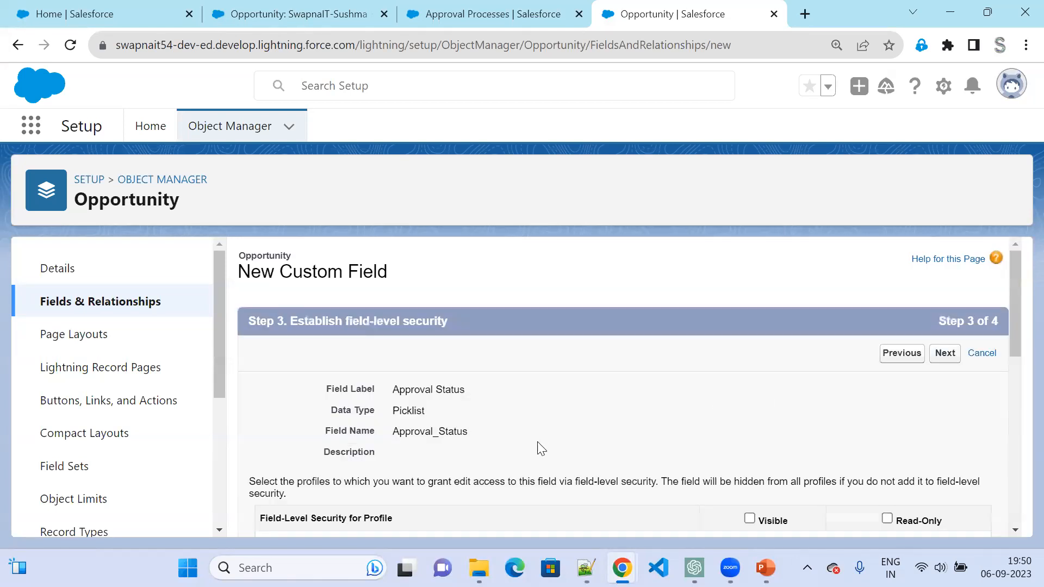
left_click(946, 357)
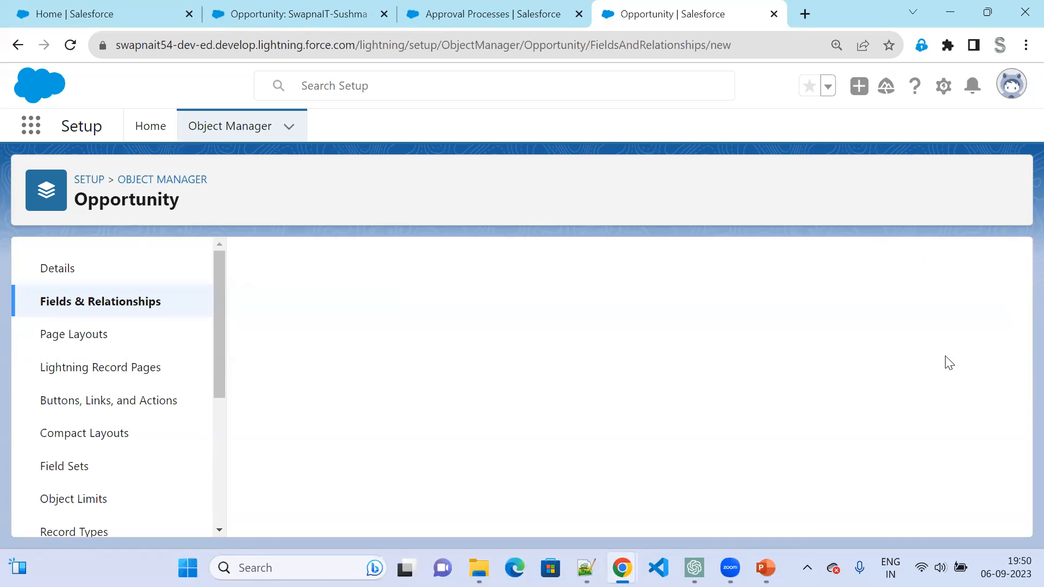
left_click(946, 360)
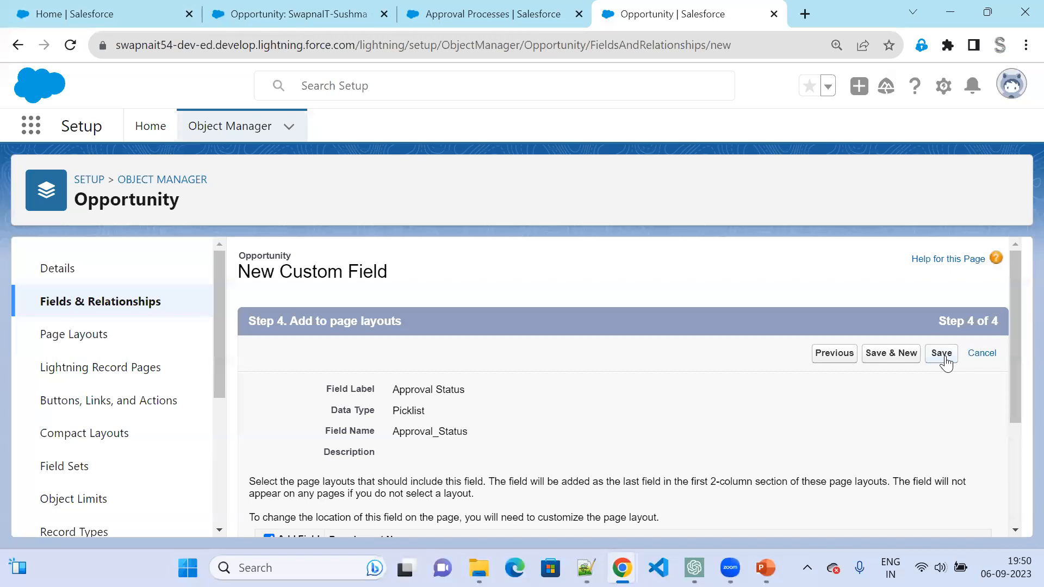
Reload the opportunity record and inspect the choices offered by its Approval Status picklist.
left_click(294, 8)
left_click(73, 49)
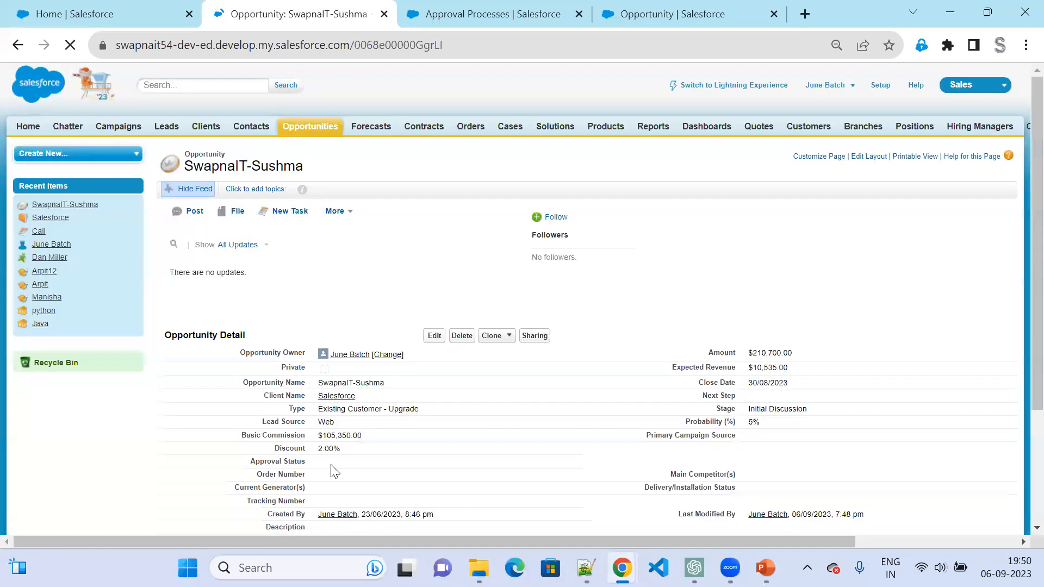
double_click(327, 469)
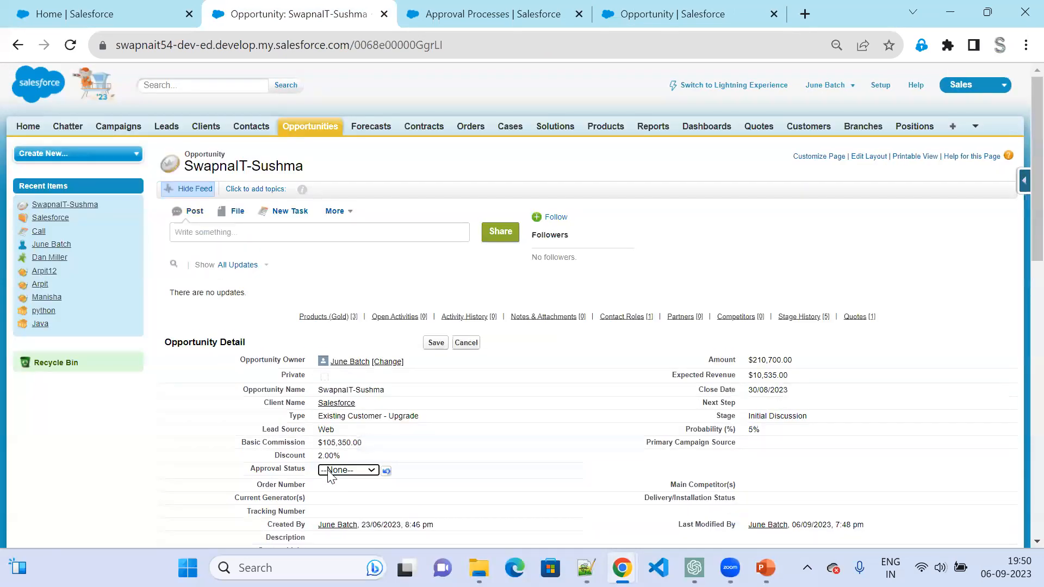
left_click(328, 471)
left_click(163, 432)
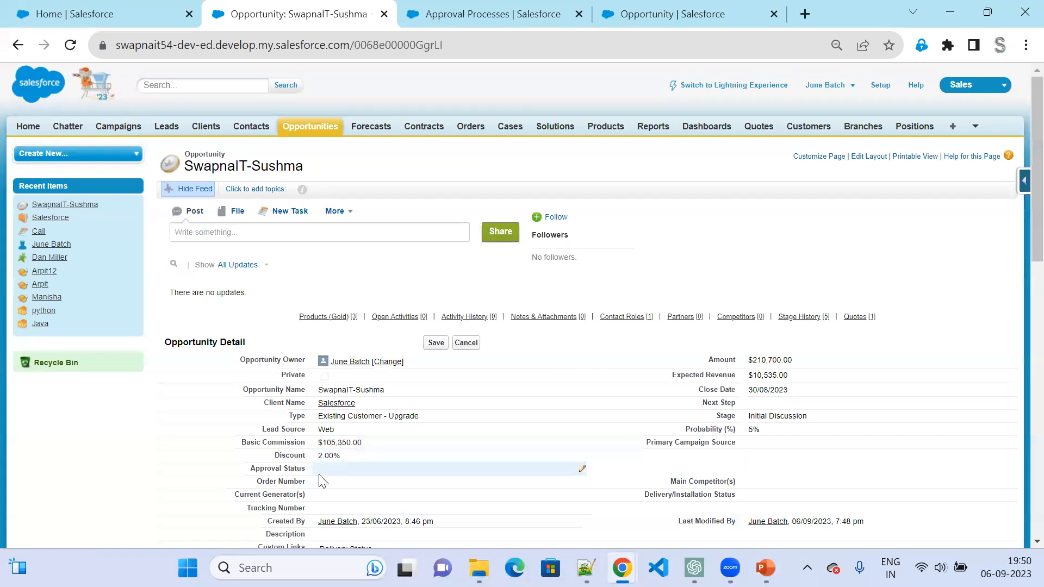
Return to the Approval Processes setup page and read its introductory recommendations.
left_click(678, 17)
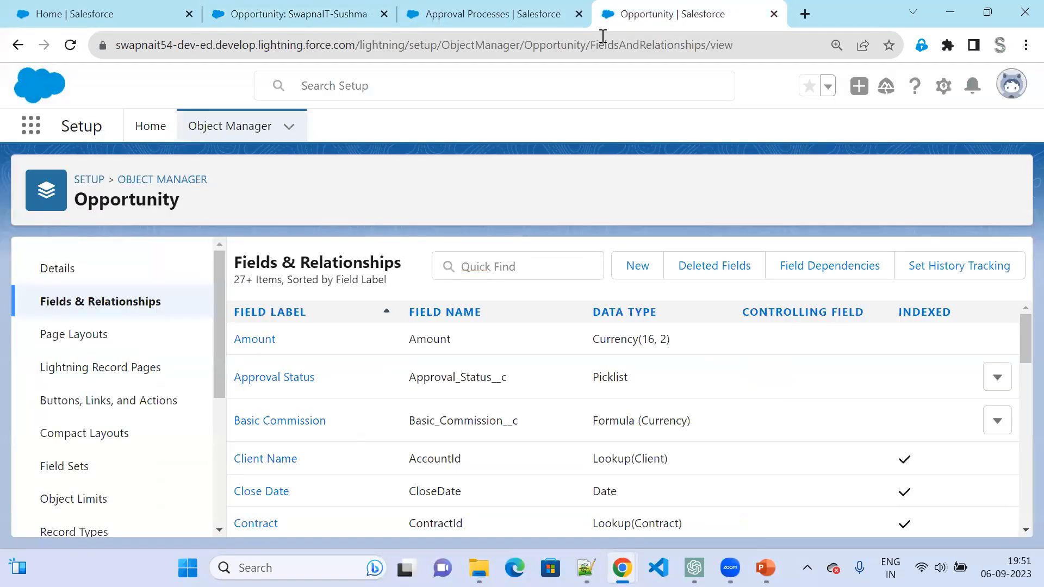
left_click(480, 12)
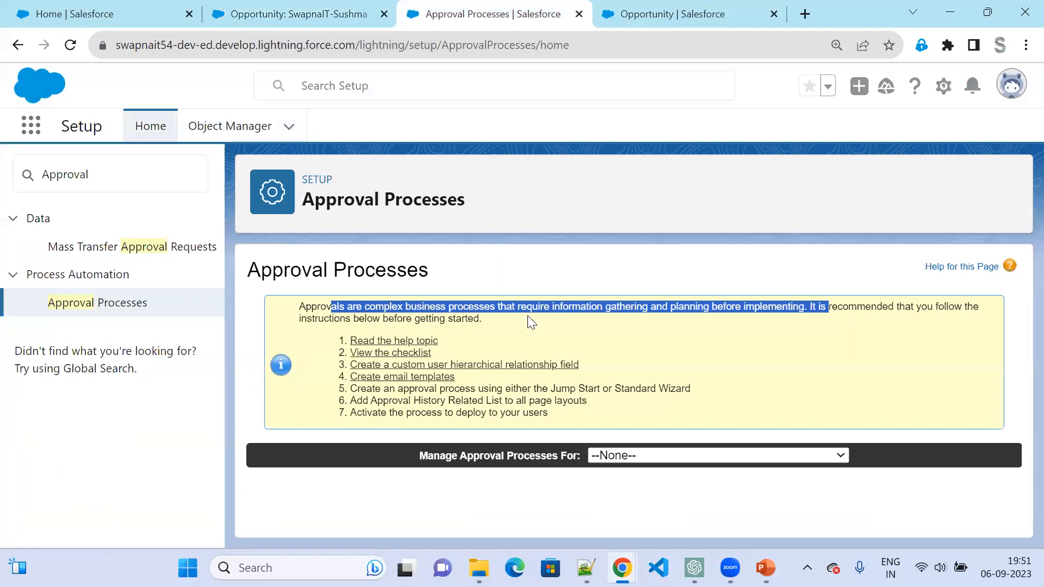
left_click(710, 331)
left_click_drag(560, 308, 807, 307)
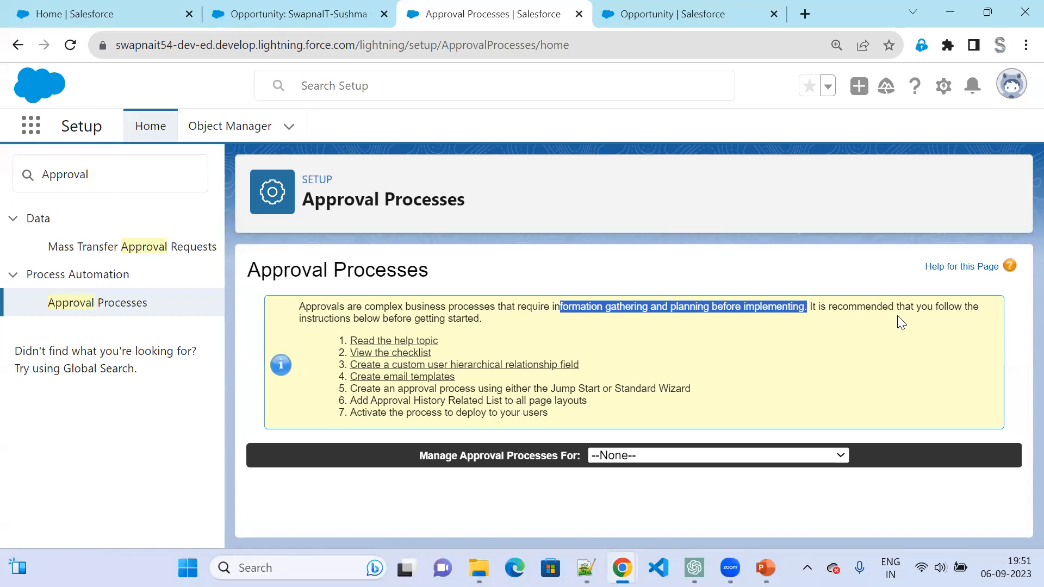
left_click_drag(352, 318, 523, 331)
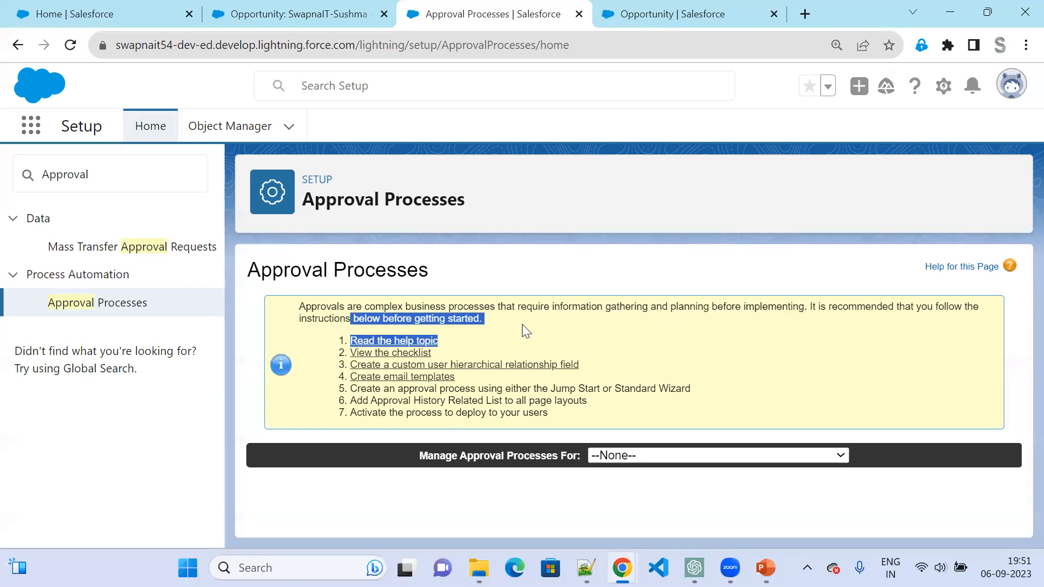
left_click(625, 352)
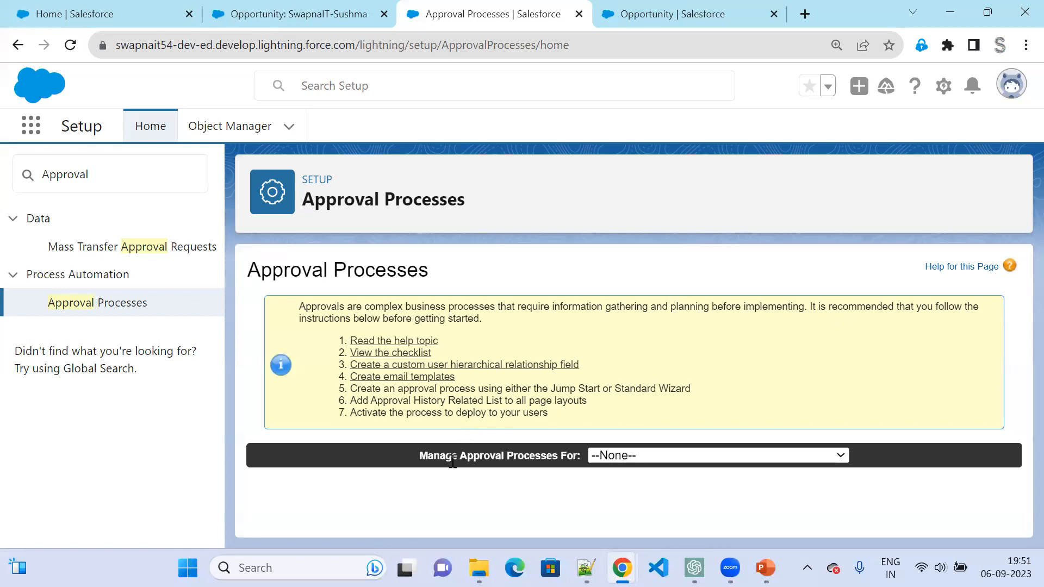
Choose Opportunity as the object whose approval processes are managed.
left_click_drag(427, 455, 592, 457)
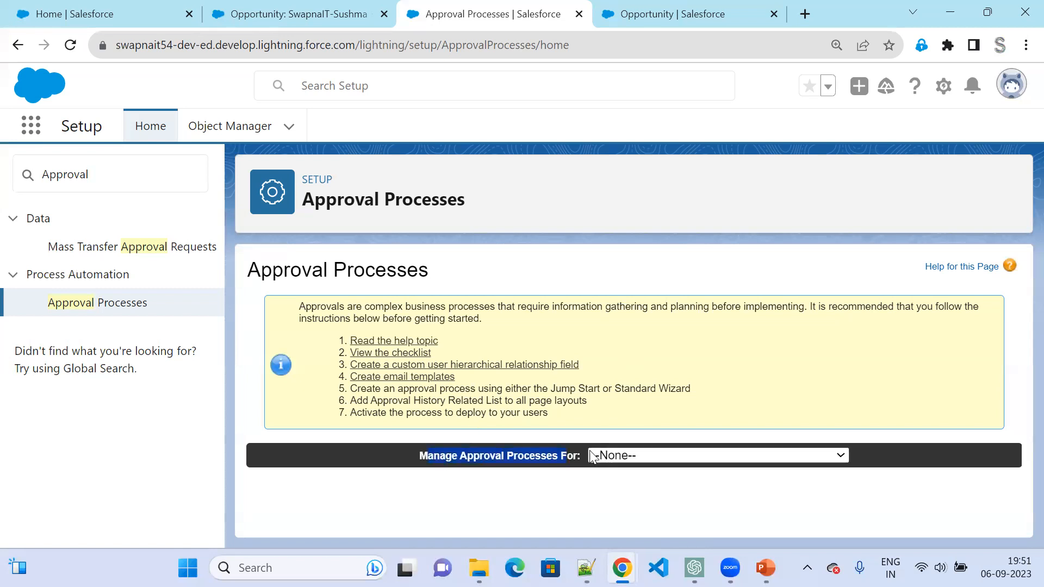
left_click(595, 455)
scroll(674, 372, "down", 2)
scroll(676, 372, "down", 15)
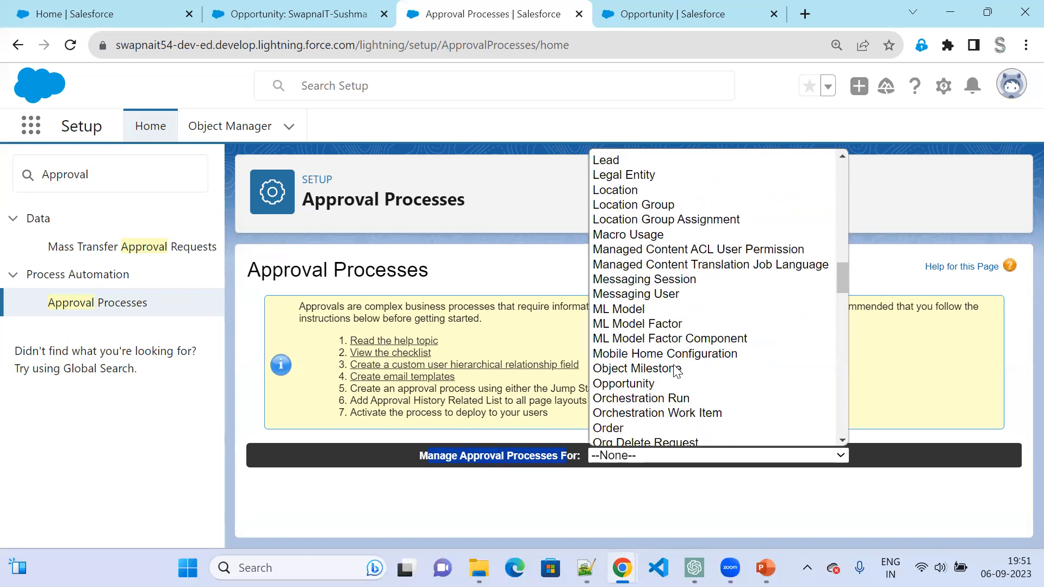
scroll(676, 371, "down", 3)
left_click(627, 217)
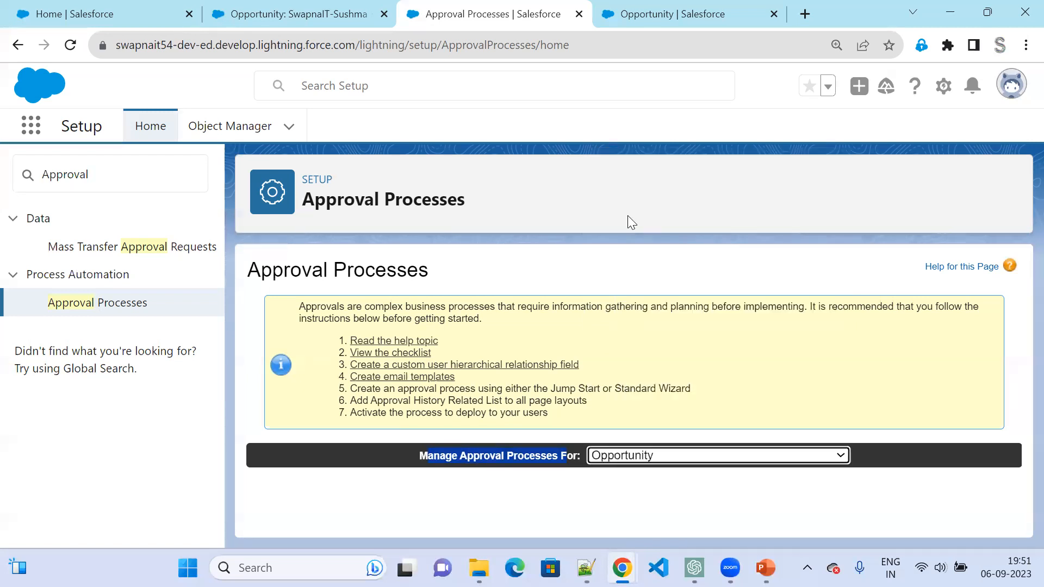
Examine the creation options and the lists of active and inactive approval processes for opportunities.
scroll(640, 448, "down", 3)
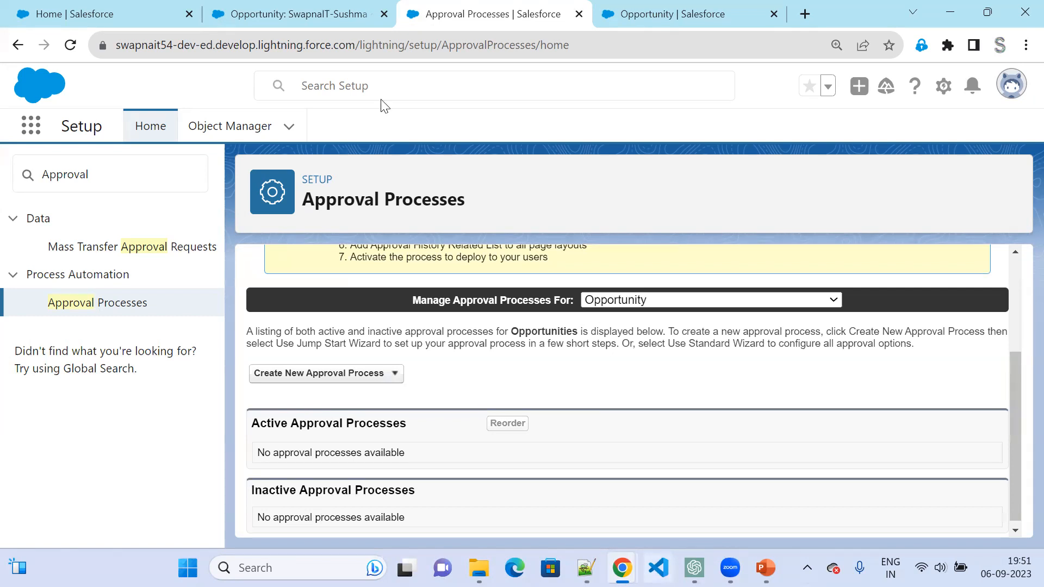
key("ctrl+2")
mouse_move(237, 314)
left_mouse_down()
mouse_move(298, 379)
mouse_move(905, 536)
mouse_move(1017, 538)
left_mouse_up()
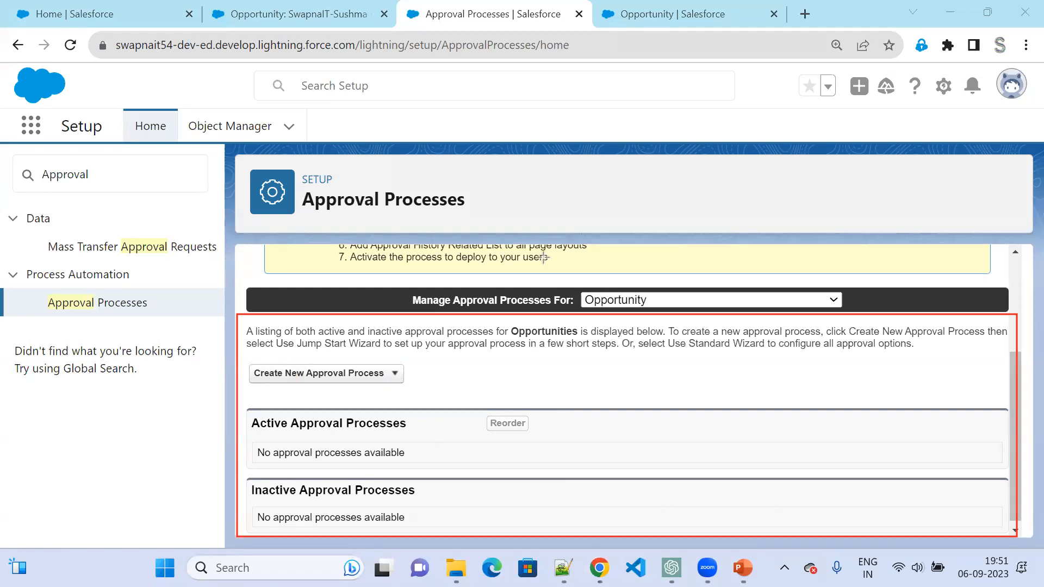
left_click_drag(601, 297, 691, 292)
left_click(762, 104)
left_click(792, 86)
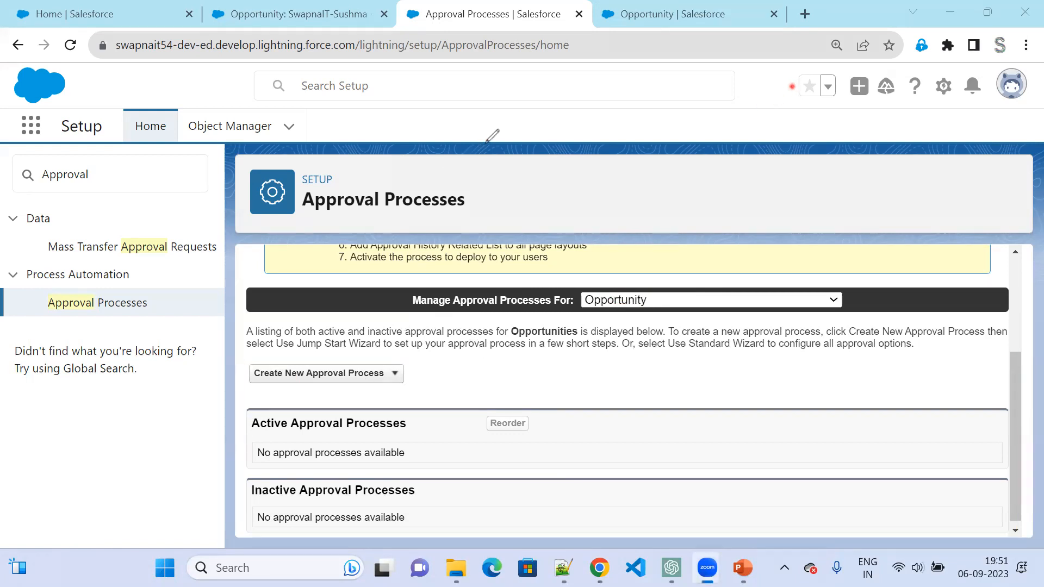
Start an approval process with the Standard Setup Wizard, name it Opportunity Approval Process, and proceed to its entry criteria.
left_click(395, 375)
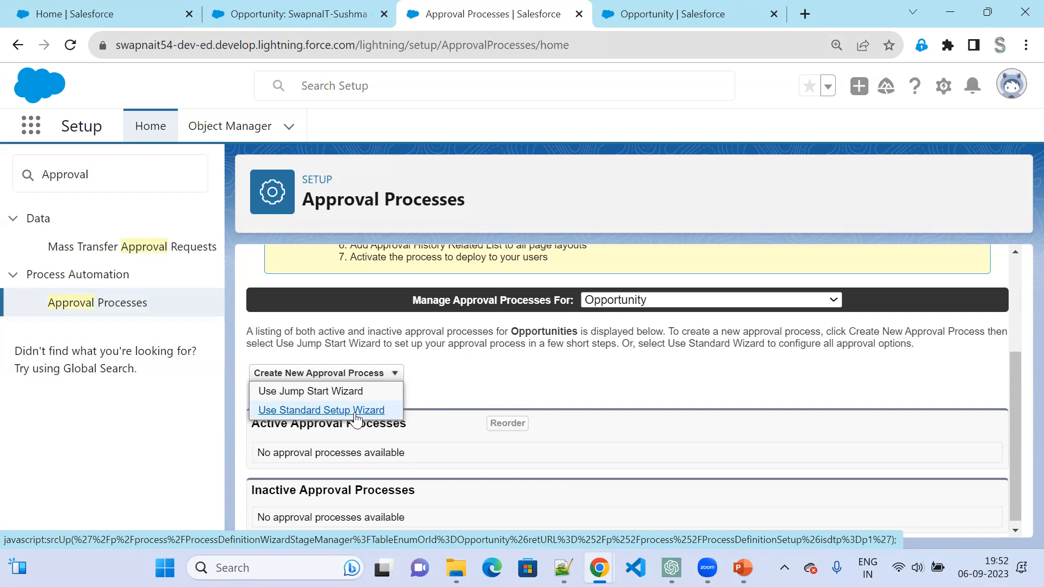
left_click(355, 413)
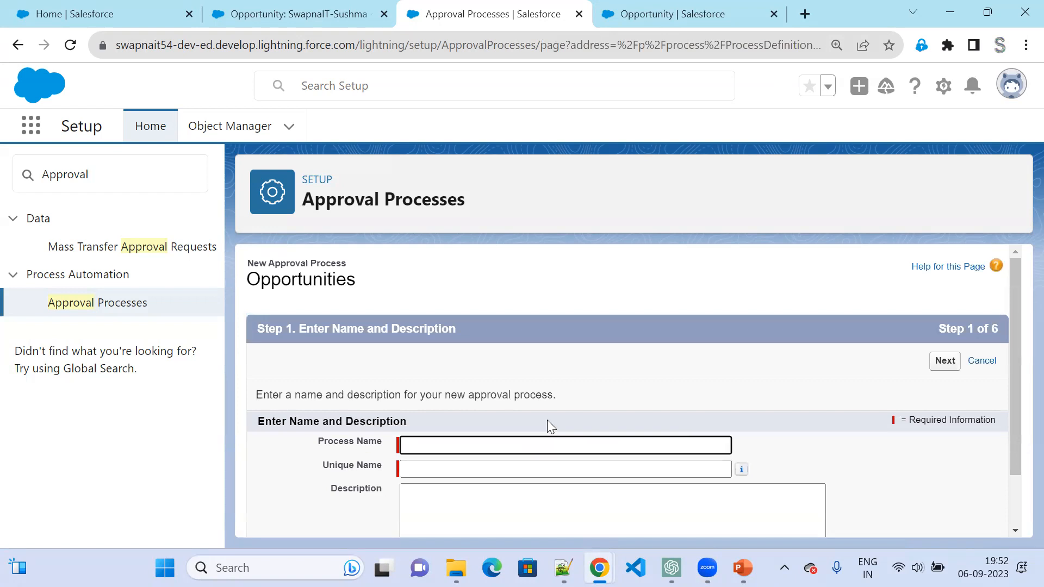
scroll(429, 377, "down", 2)
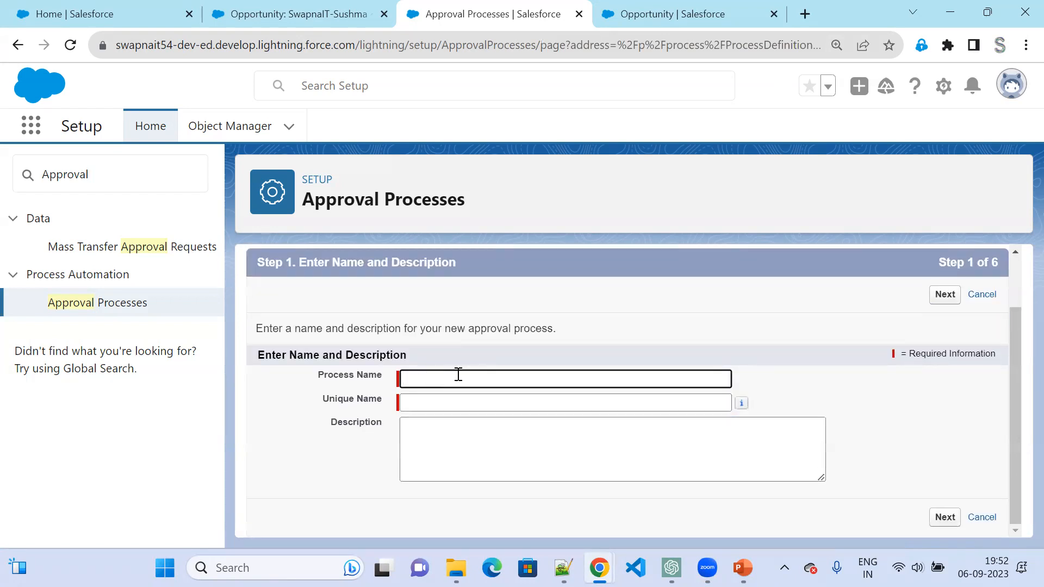
type("Opportunity Approval Process")
key("Tab")
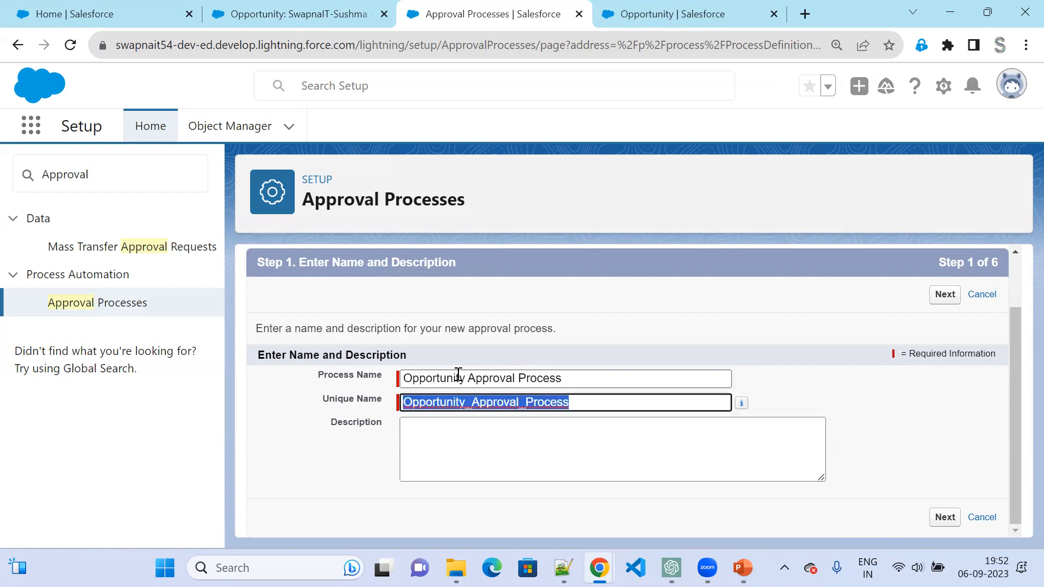
left_click(945, 297)
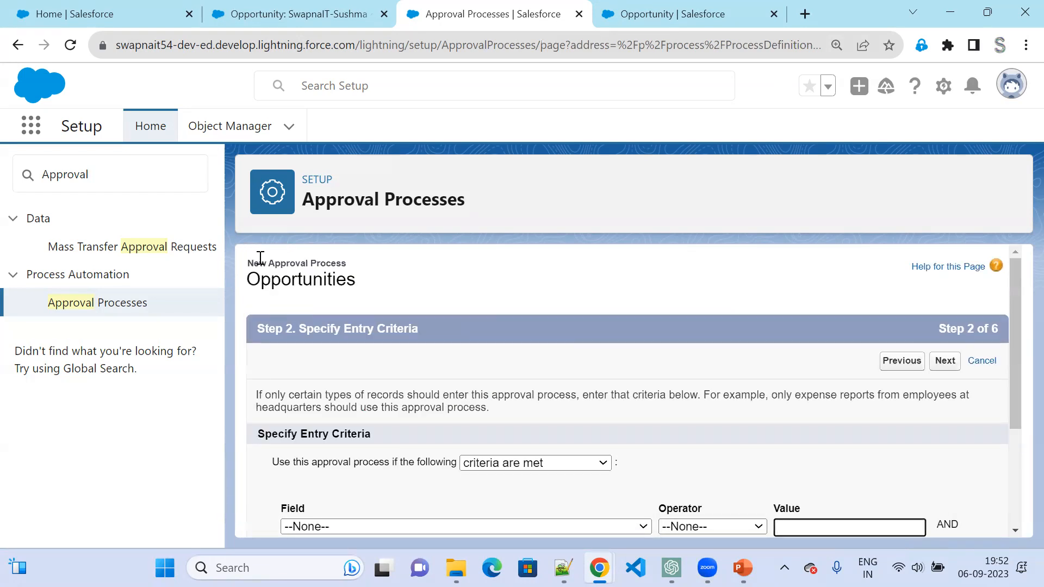
left_click(247, 268)
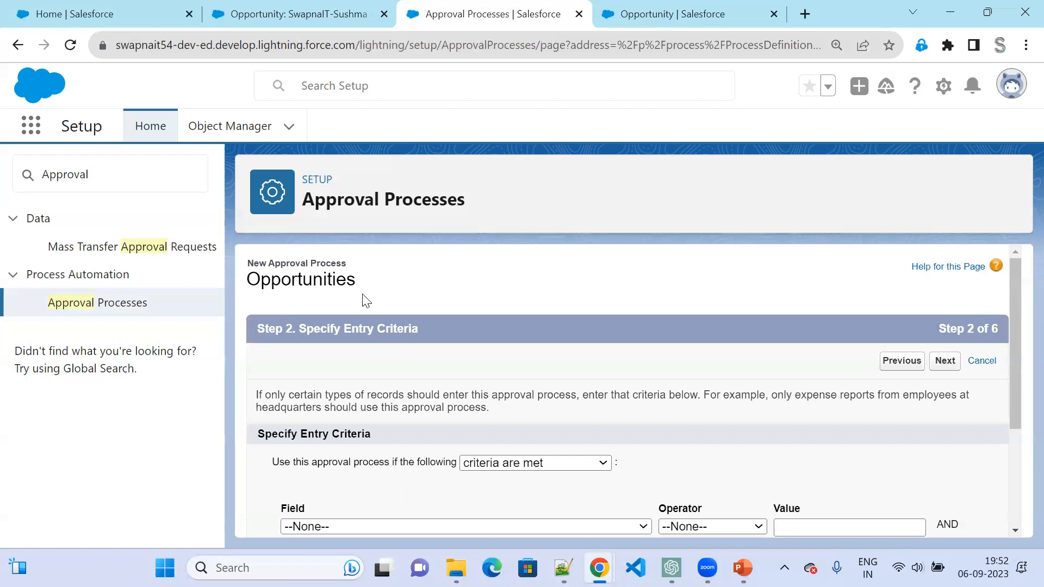
Set the entry criterion to Opportunity: Discount greater than 0 and proceed to the approver field and record editability properties.
scroll(362, 309, "down", 1)
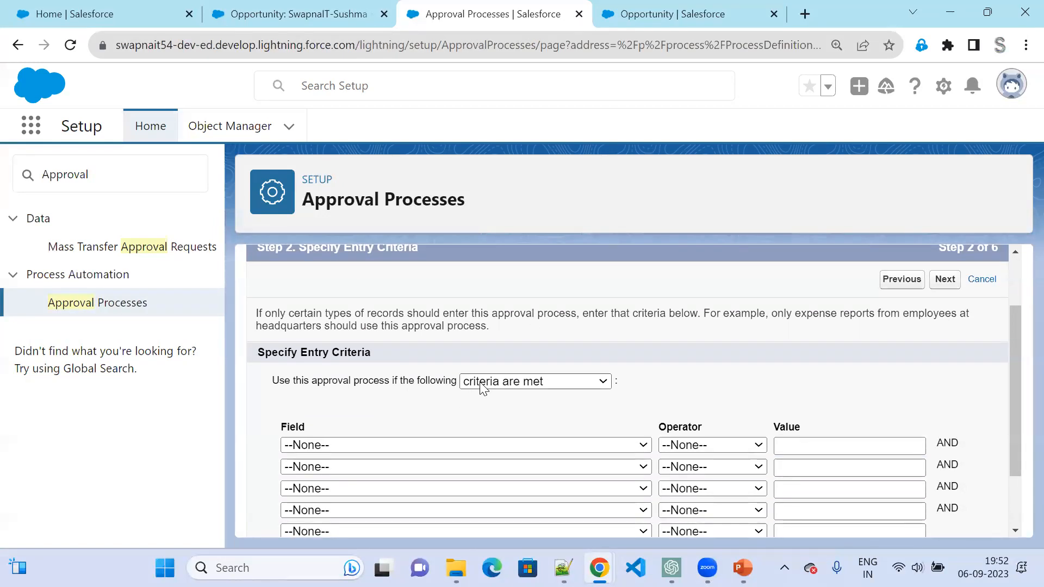
left_click(520, 456)
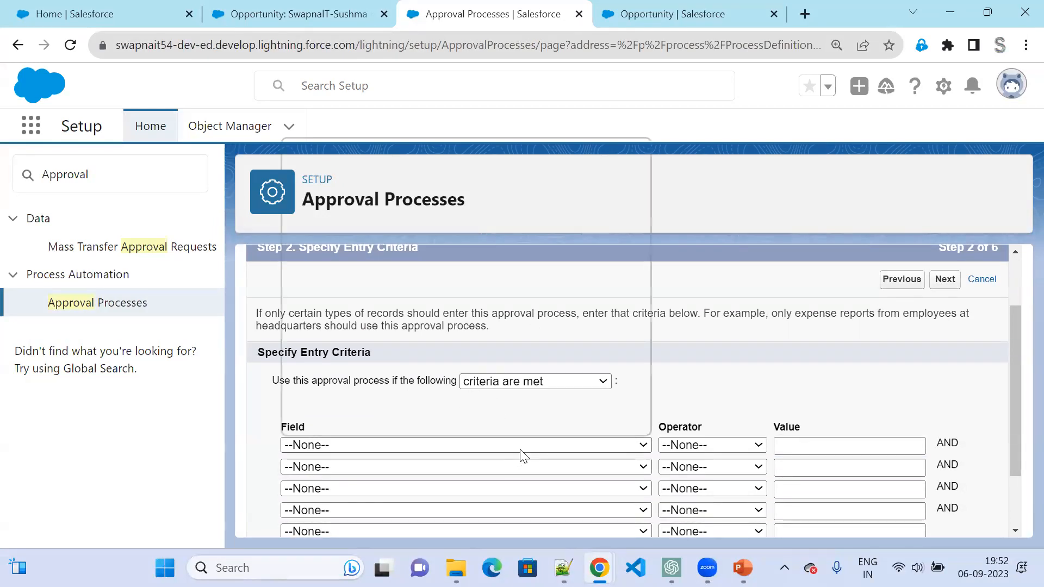
scroll(475, 393, "down", 1)
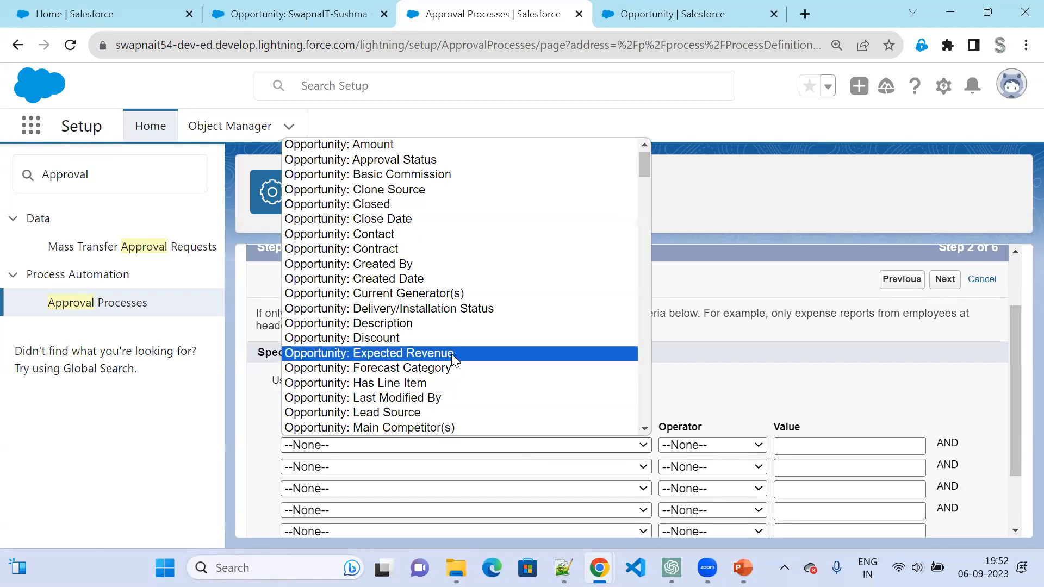
left_click(445, 340)
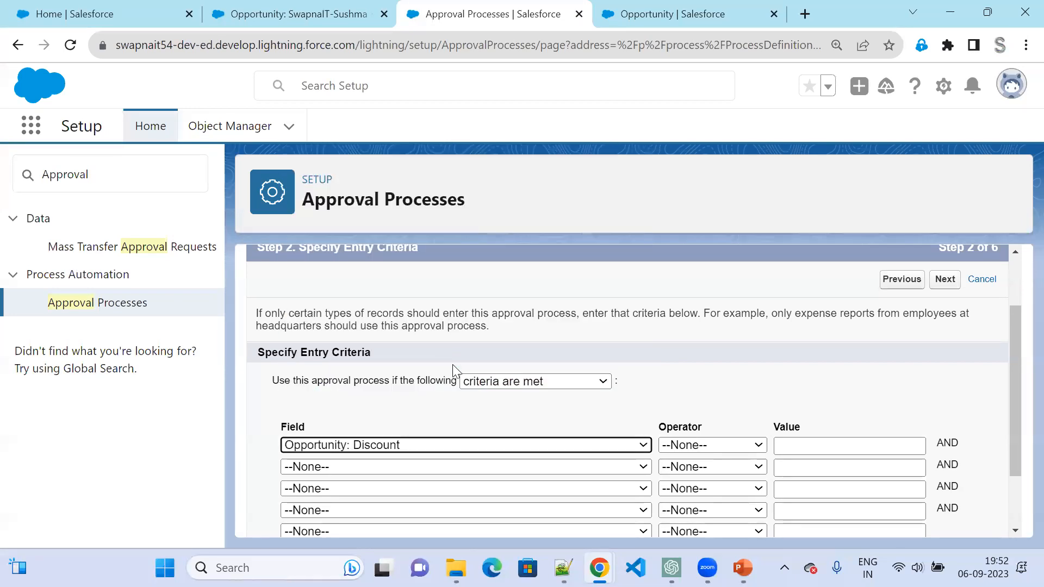
left_click(689, 446)
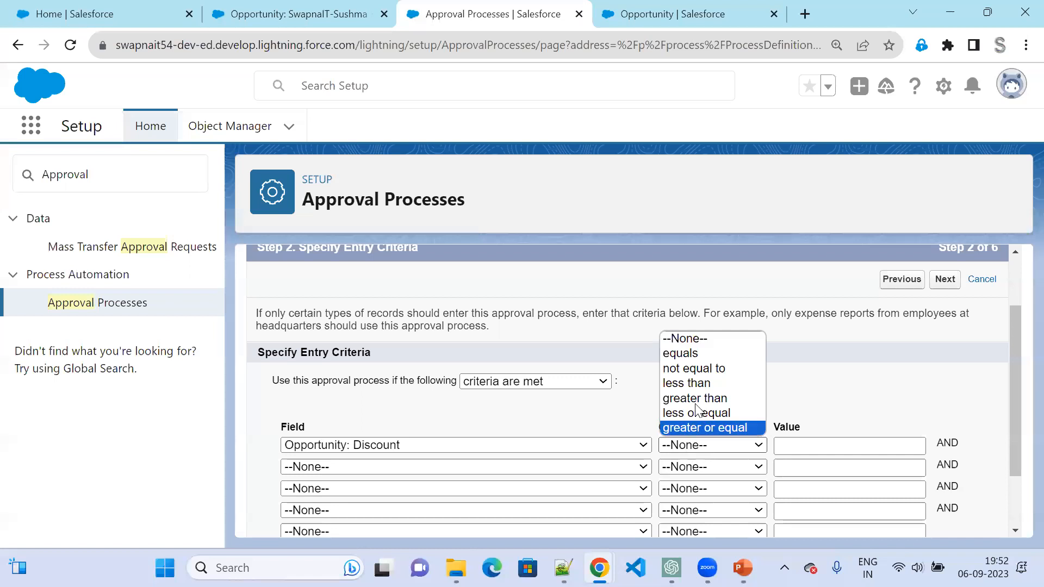
left_click(702, 370)
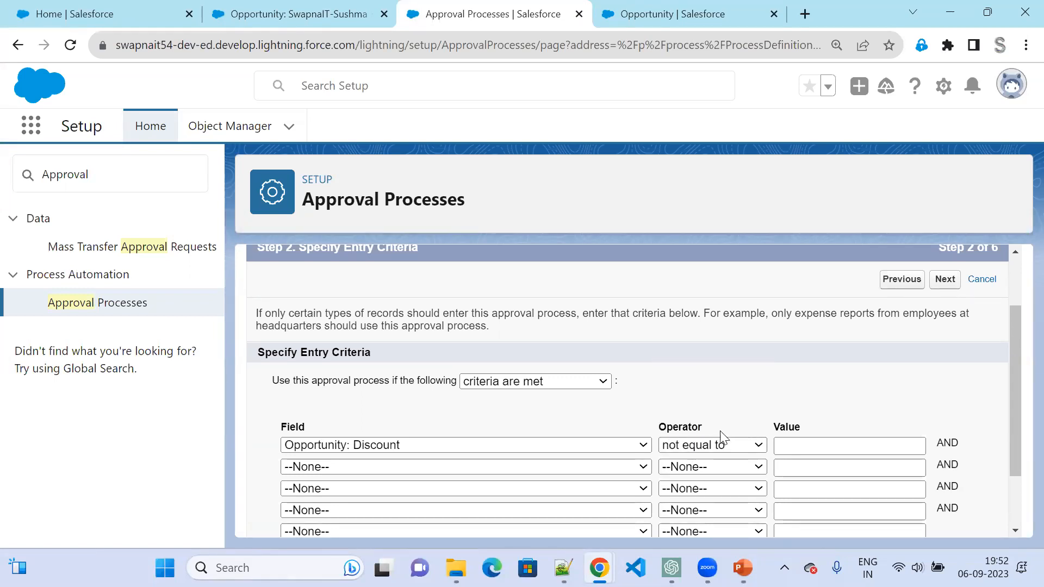
left_click(719, 449)
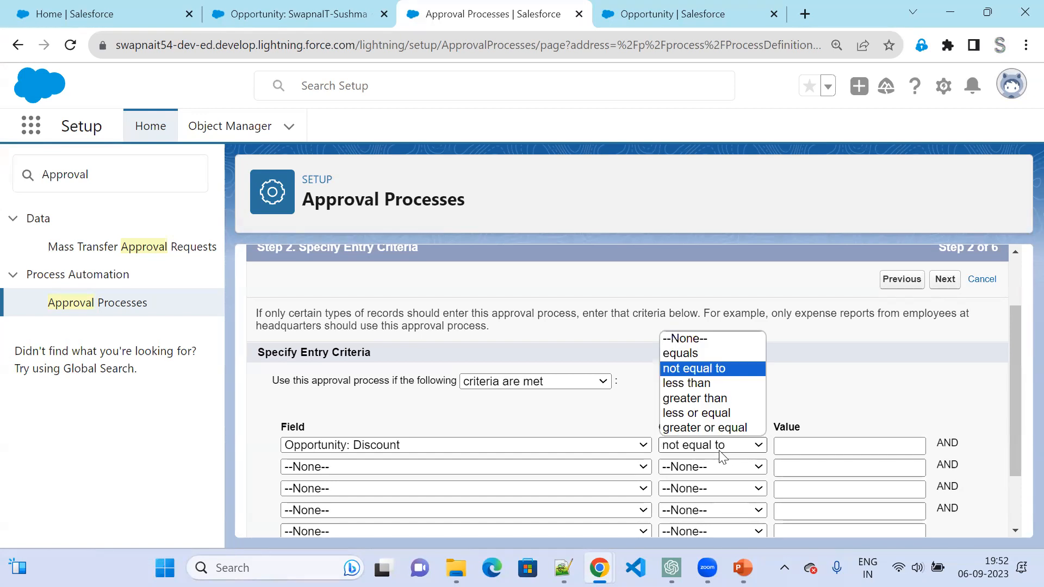
left_click(716, 399)
left_click(784, 444)
type("0")
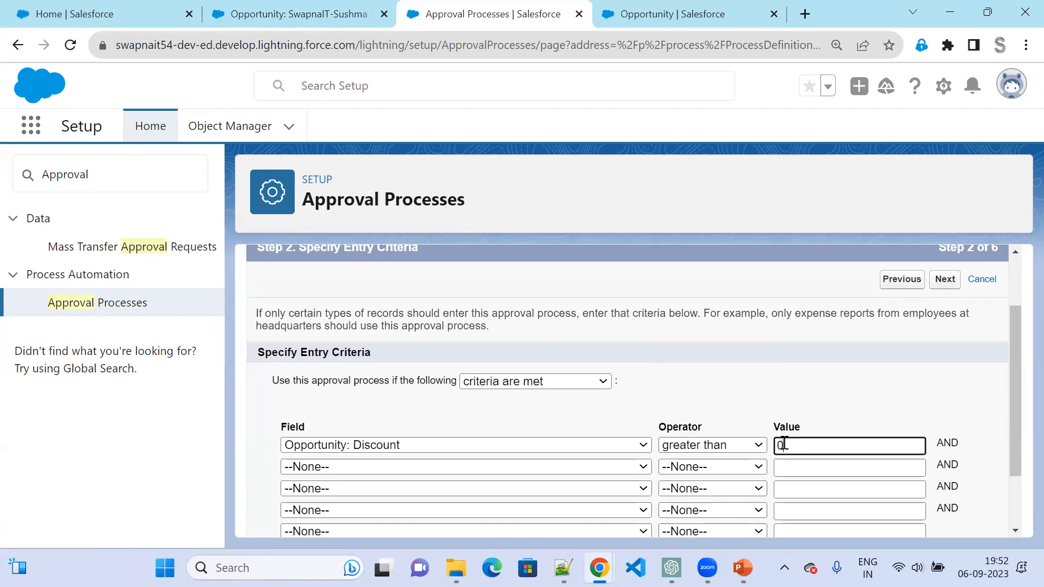
left_click(702, 394)
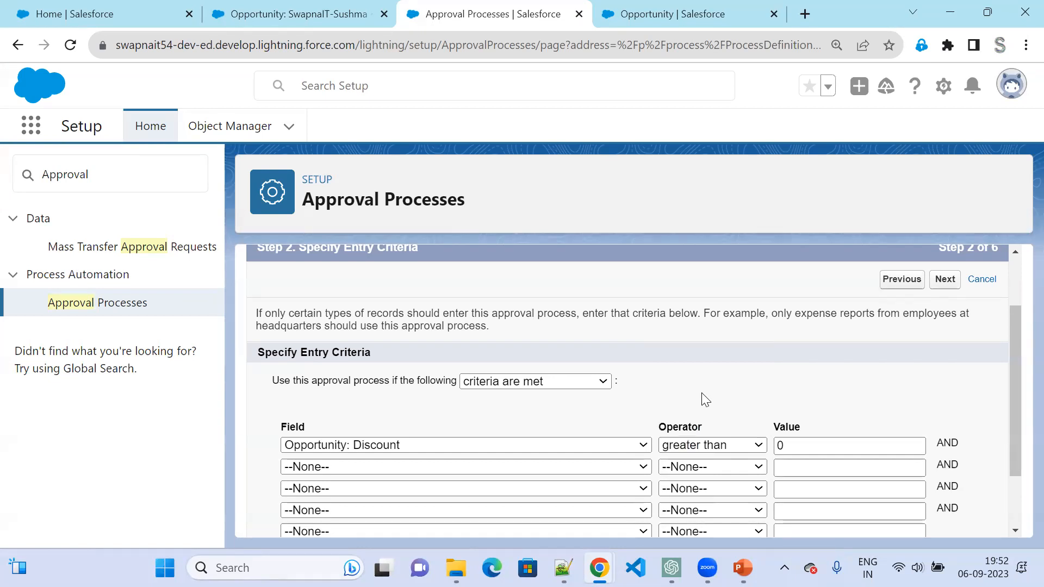
scroll(705, 400, "down", 2)
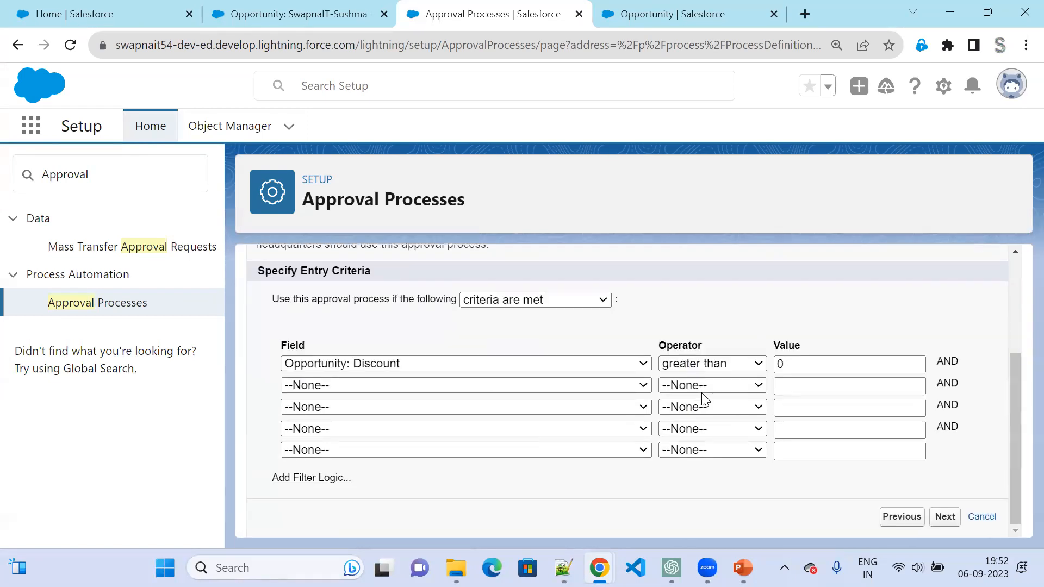
left_click(947, 517)
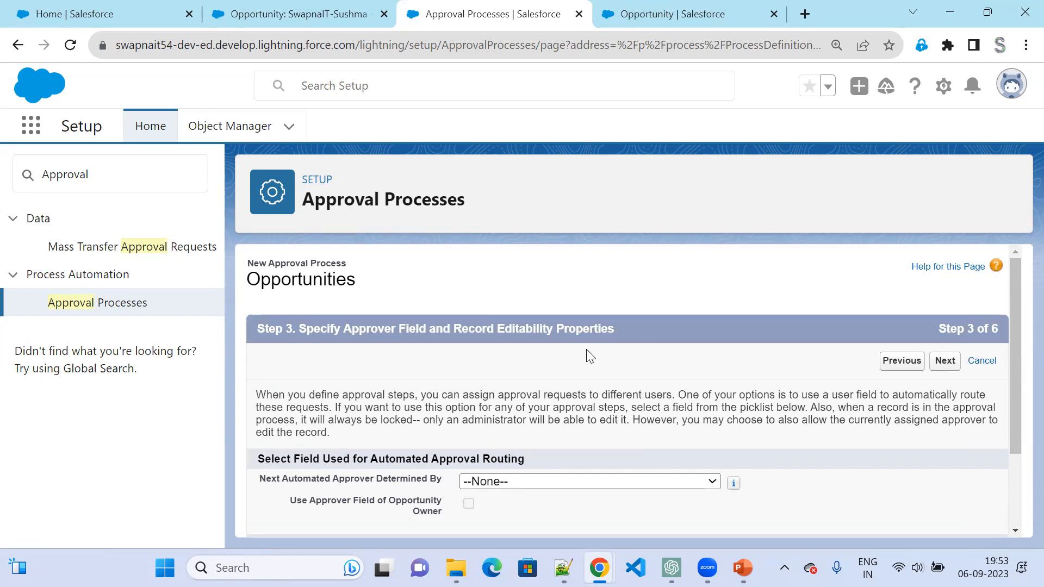
Allow administrators or the currently assigned approver to edit records during the approval process.
scroll(419, 490, "down", 1)
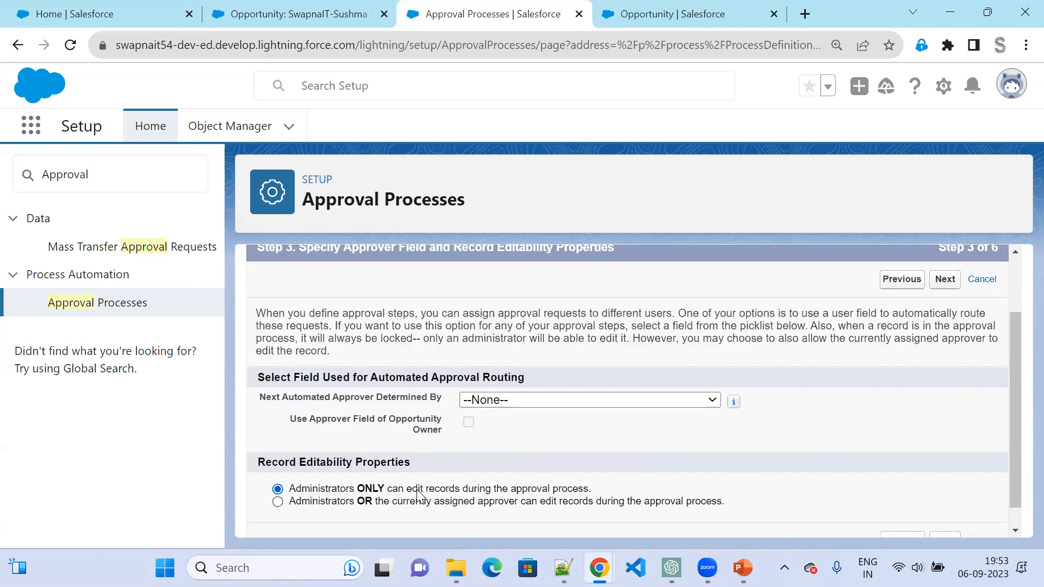
scroll(419, 496, "down", 1)
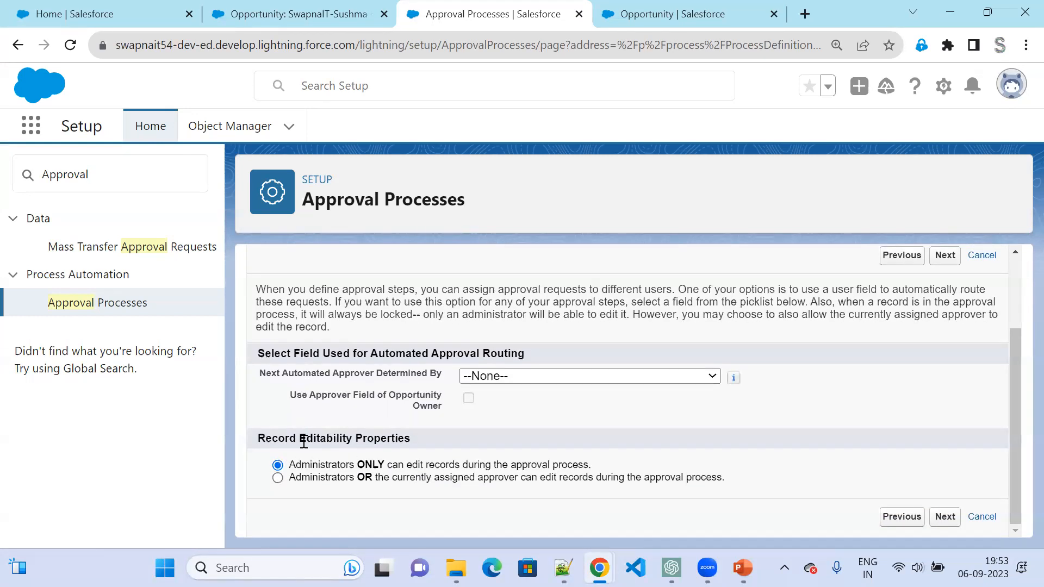
left_click_drag(300, 438, 457, 450)
left_click(459, 449)
left_click_drag(479, 194, 305, 200)
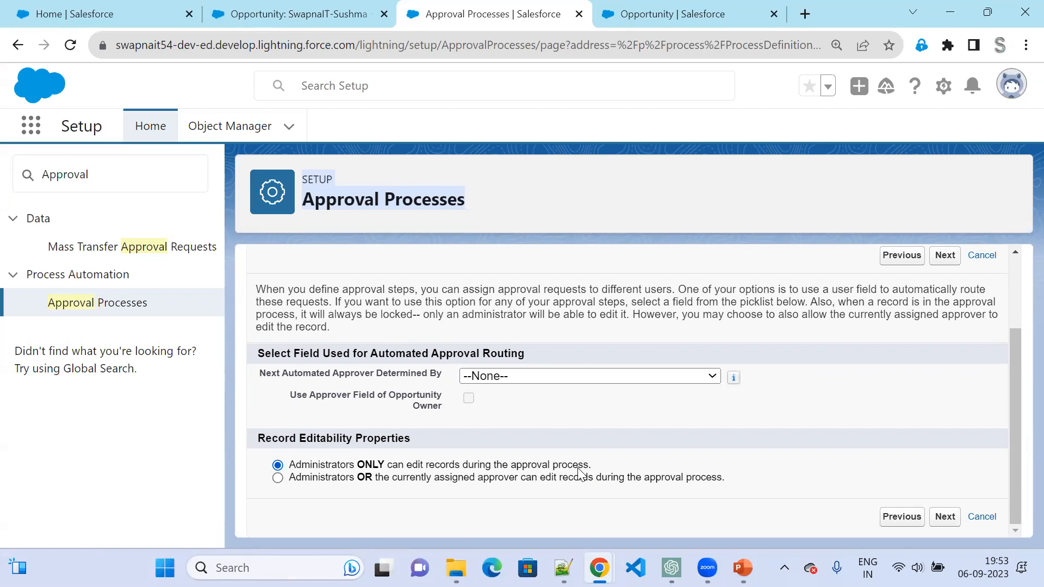
left_click(324, 480)
Try Manager as the next automated approver, and reset the selection to None.
left_click_drag(265, 354, 471, 354)
left_click_drag(613, 375, 614, 375)
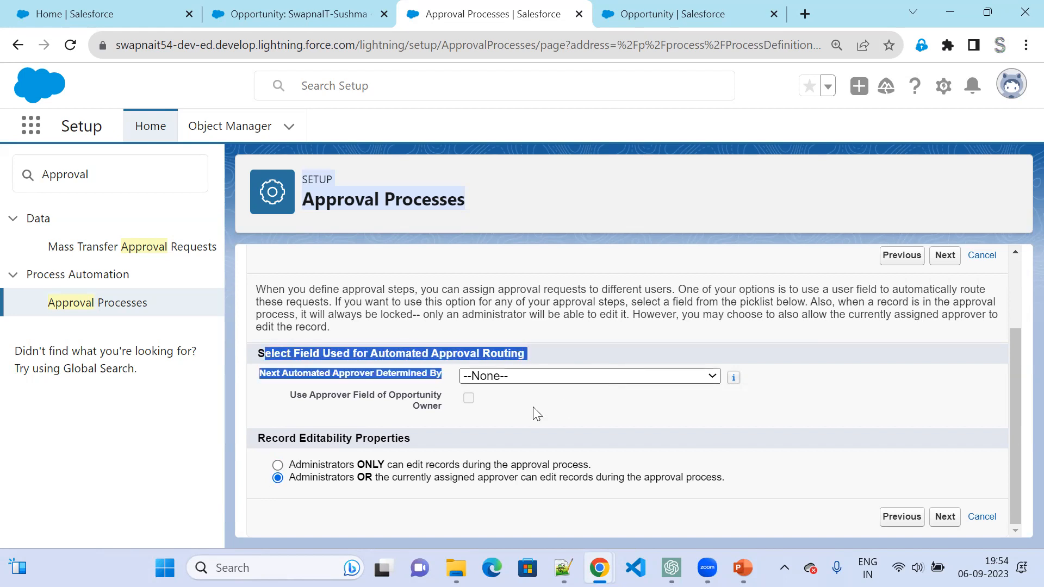
left_click(314, 391)
left_click_drag(337, 373, 408, 379)
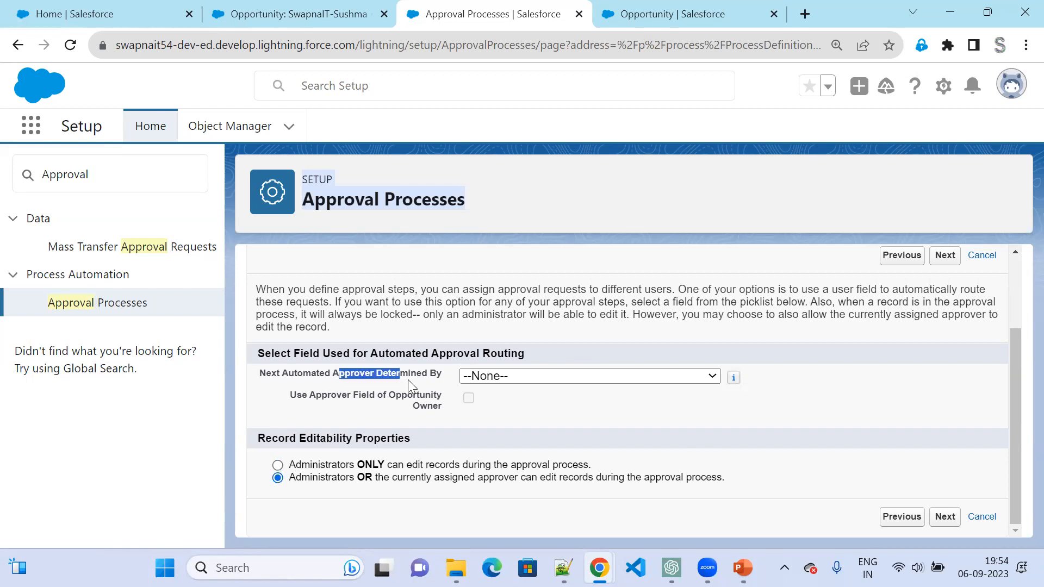
left_click(484, 378)
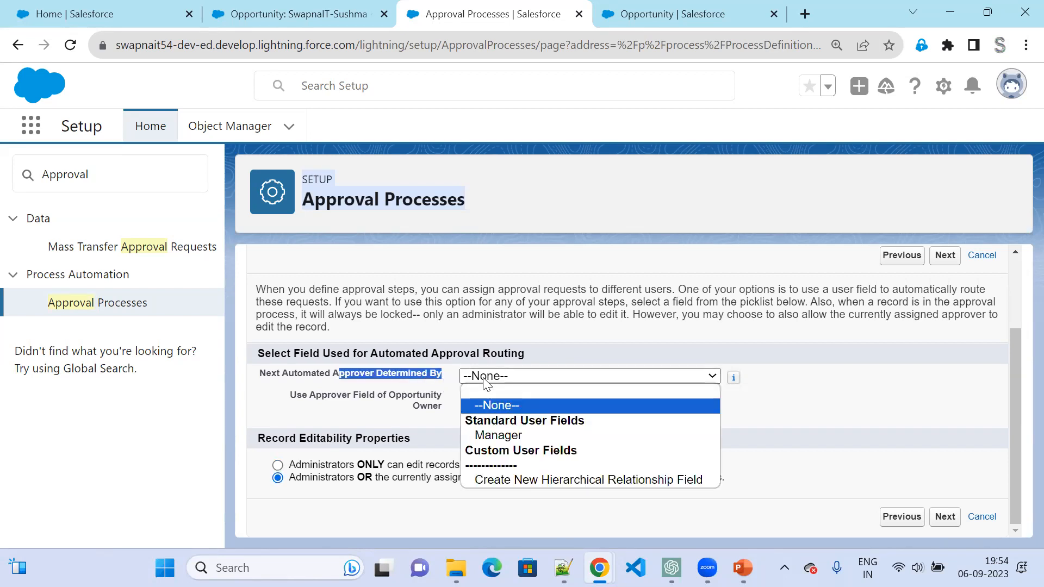
left_click(507, 440)
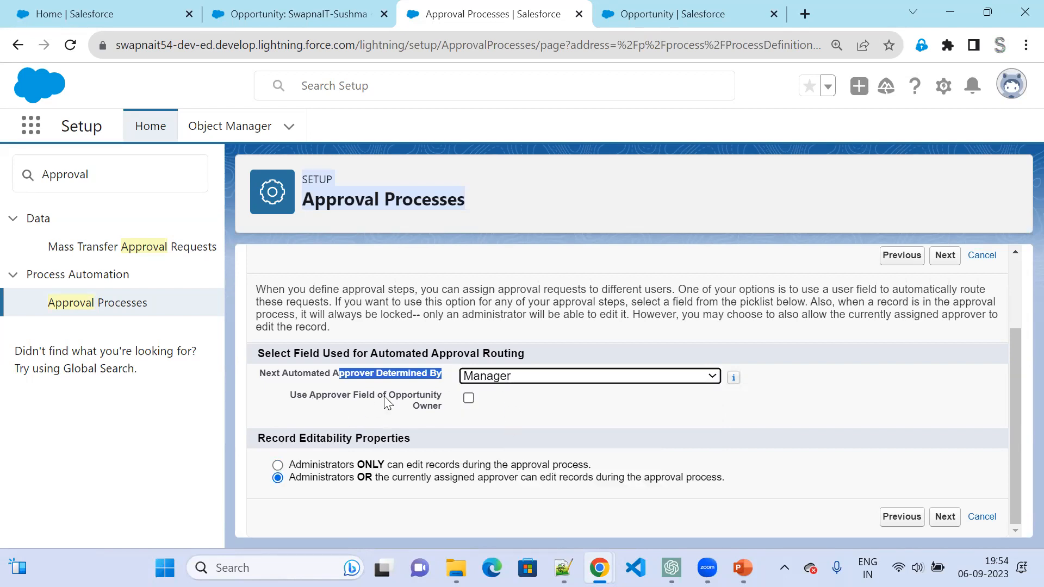
left_click(525, 377)
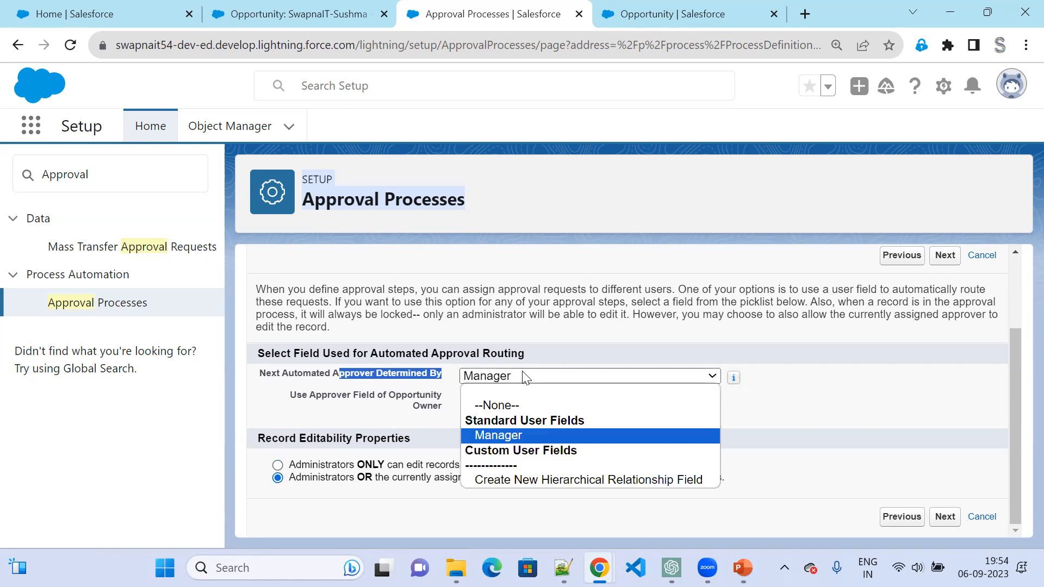
left_click(521, 403)
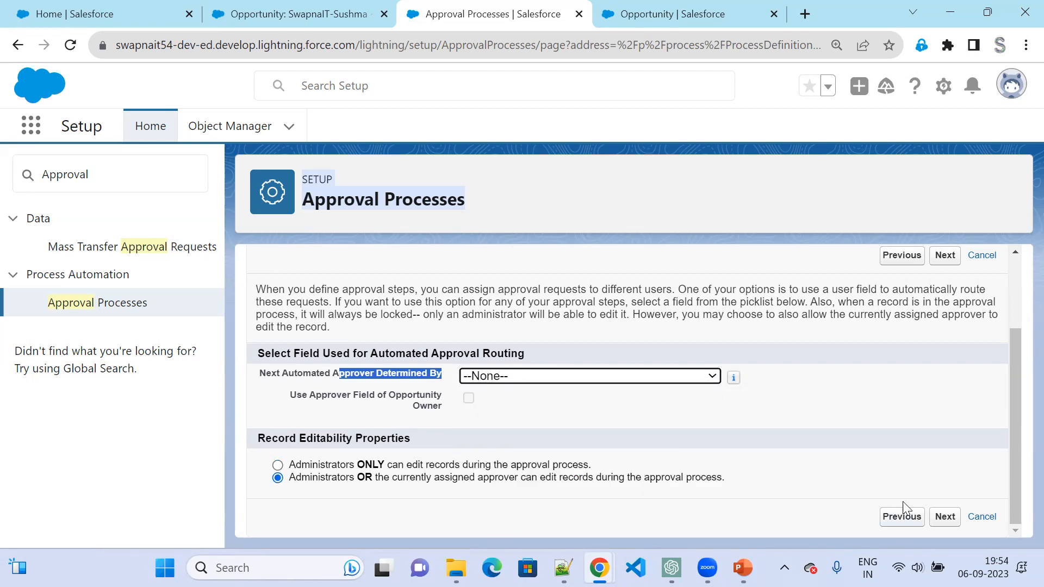
Proceed to the notification templates and assign Sales: New Customer Email from the Sales Department folder as the approval assignment template.
left_click(944, 519)
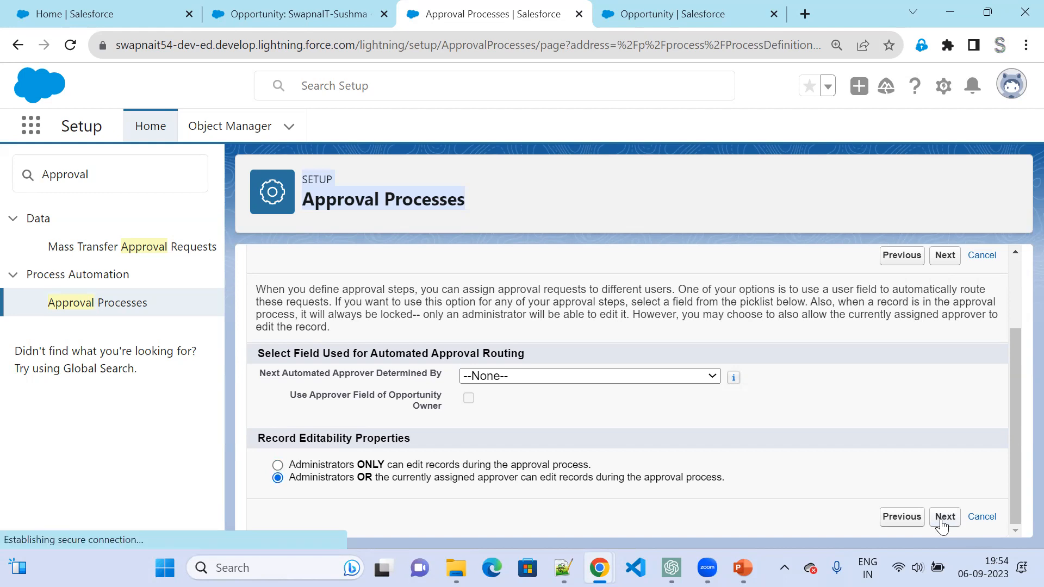
left_click_drag(265, 457, 424, 466)
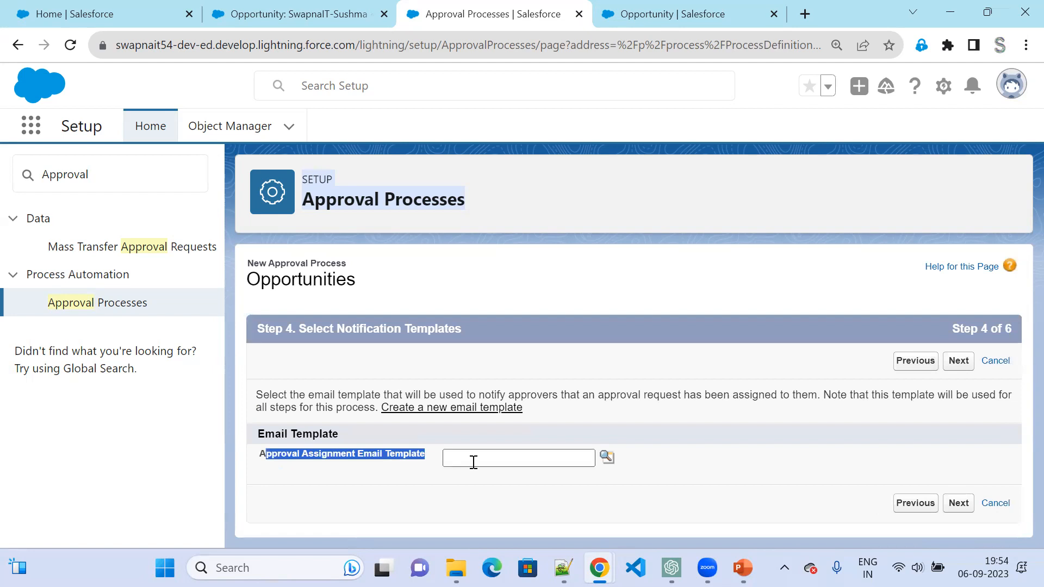
left_click(608, 459)
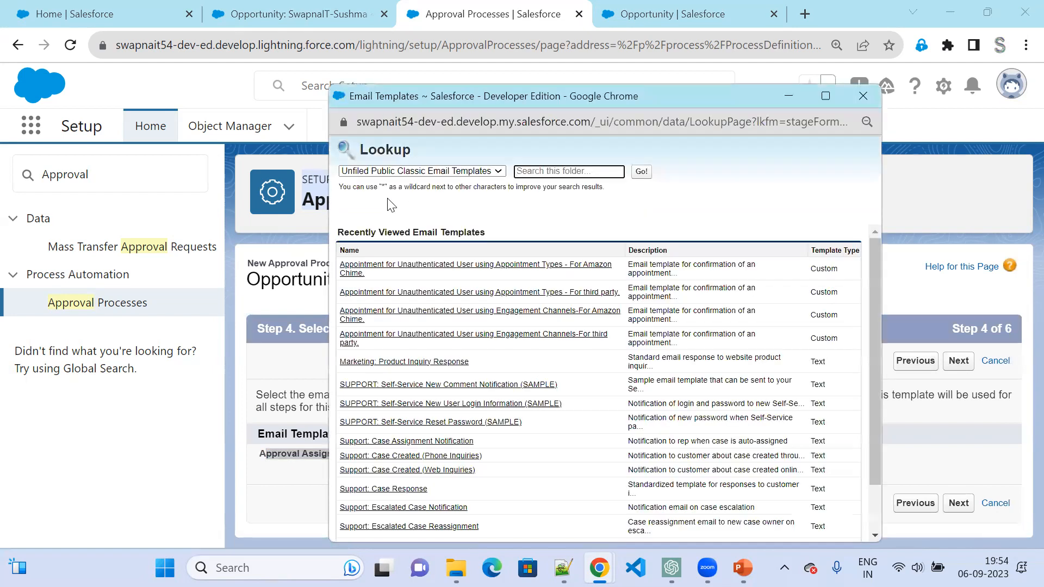
left_click(403, 172)
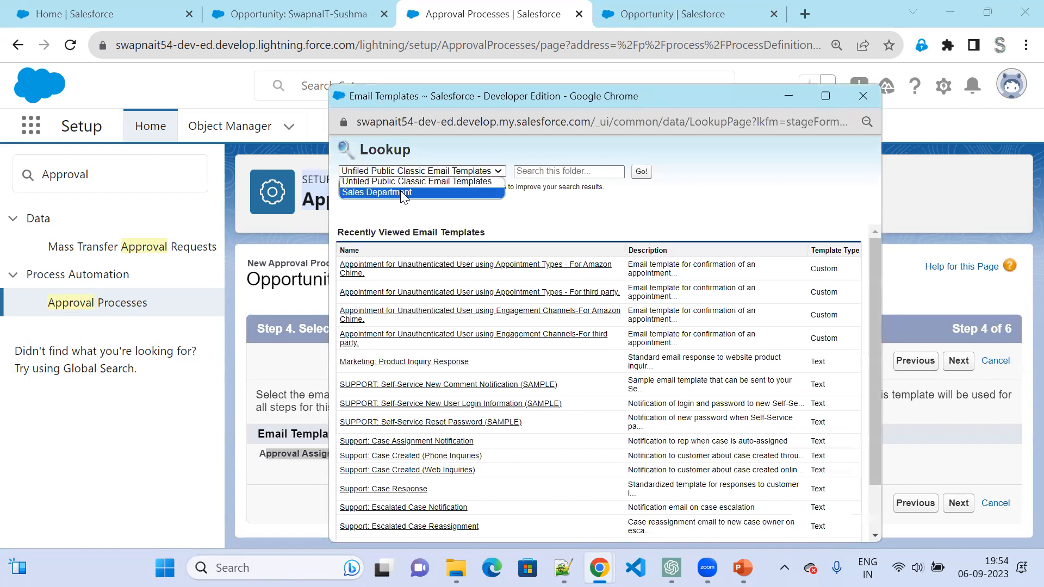
left_click(392, 192)
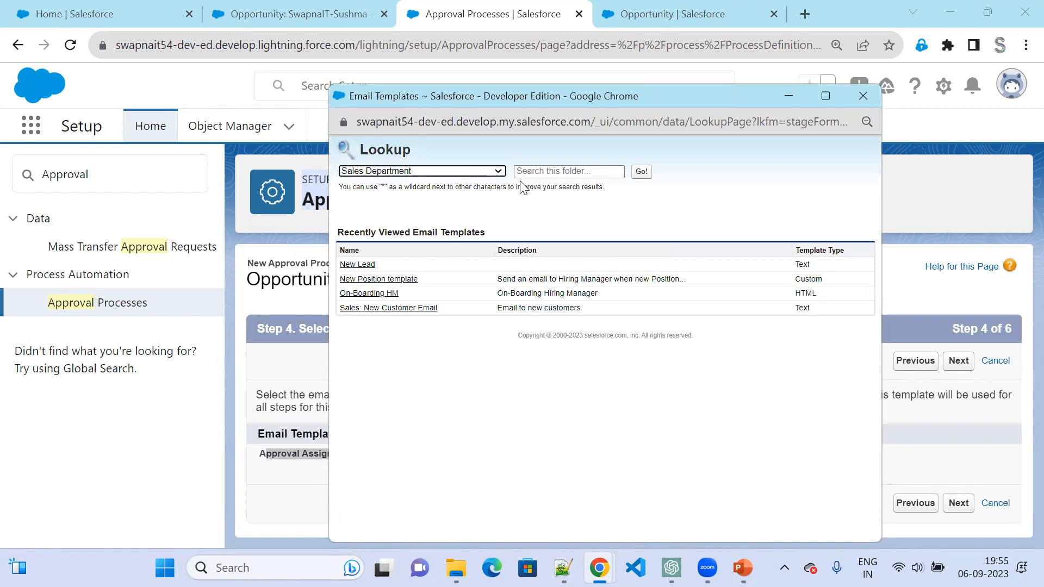
left_click(428, 308)
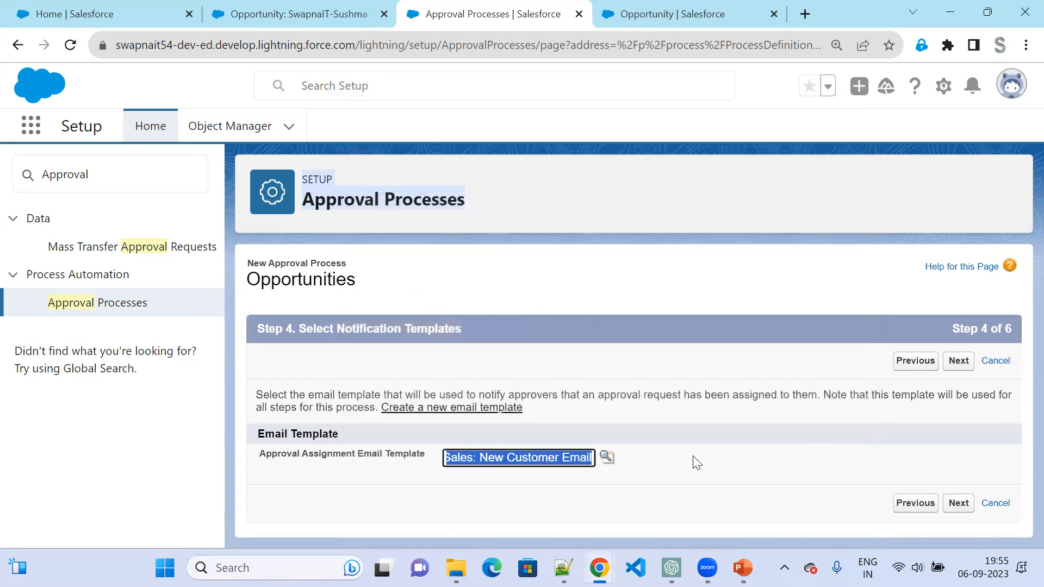
left_click(960, 504)
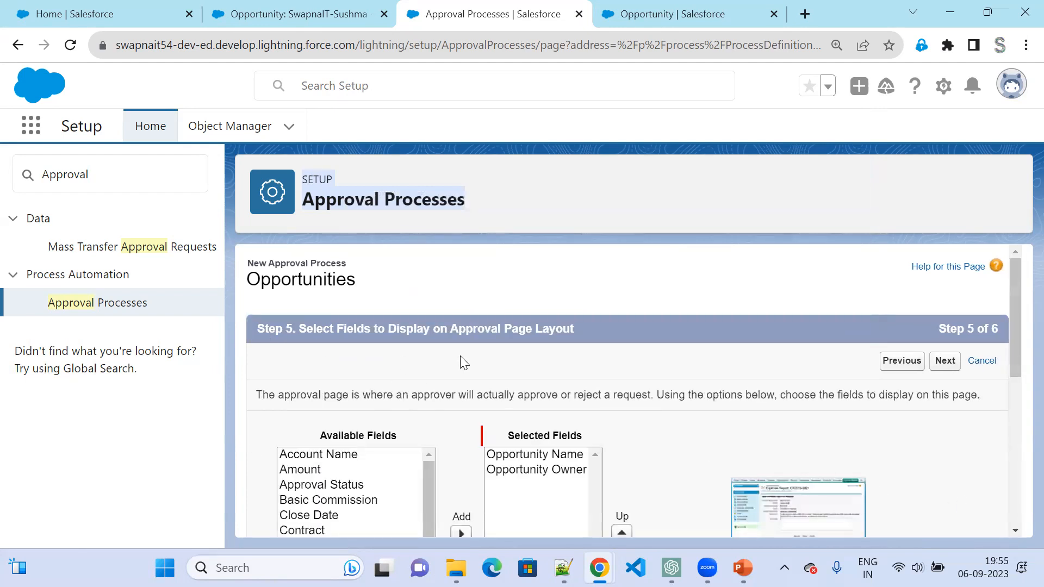
Switch to Paint and draw a simple person figure with a rounded rectangle body and a round head above it.
scroll(459, 363, "down", 2)
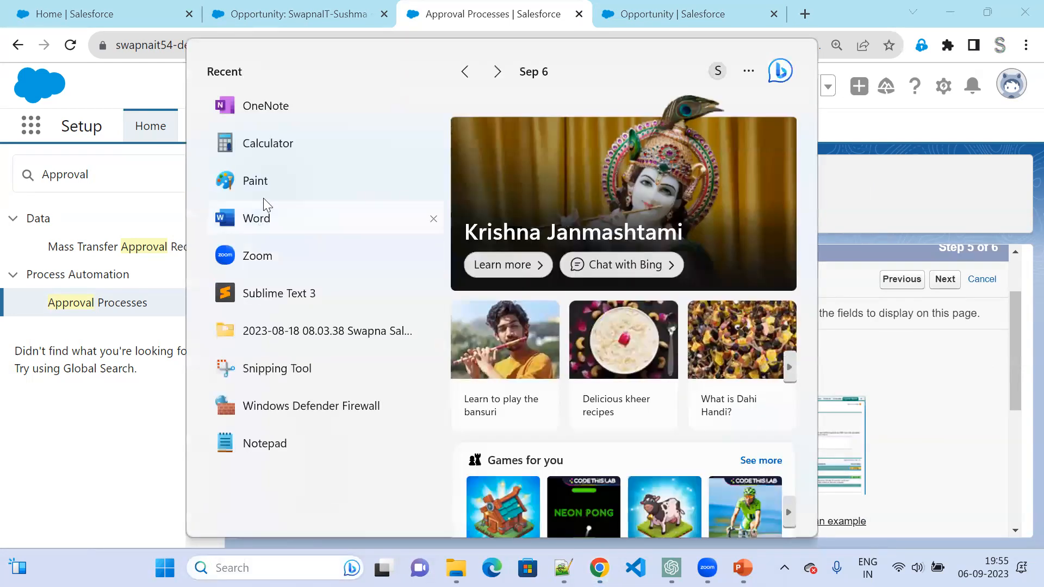
left_click(254, 181)
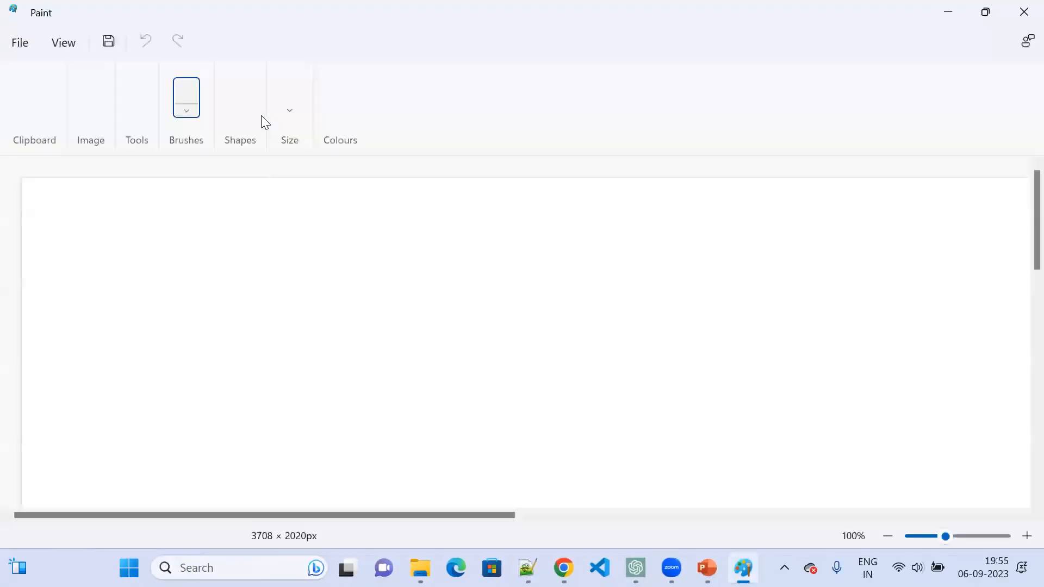
left_click(476, 81)
left_click_drag(201, 252, 251, 290)
left_click(442, 81)
left_click_drag(209, 223, 244, 253)
left_click(294, 297)
Add the text label Submitter beside the person figure.
left_click(299, 82)
left_click(299, 78)
left_click(271, 253)
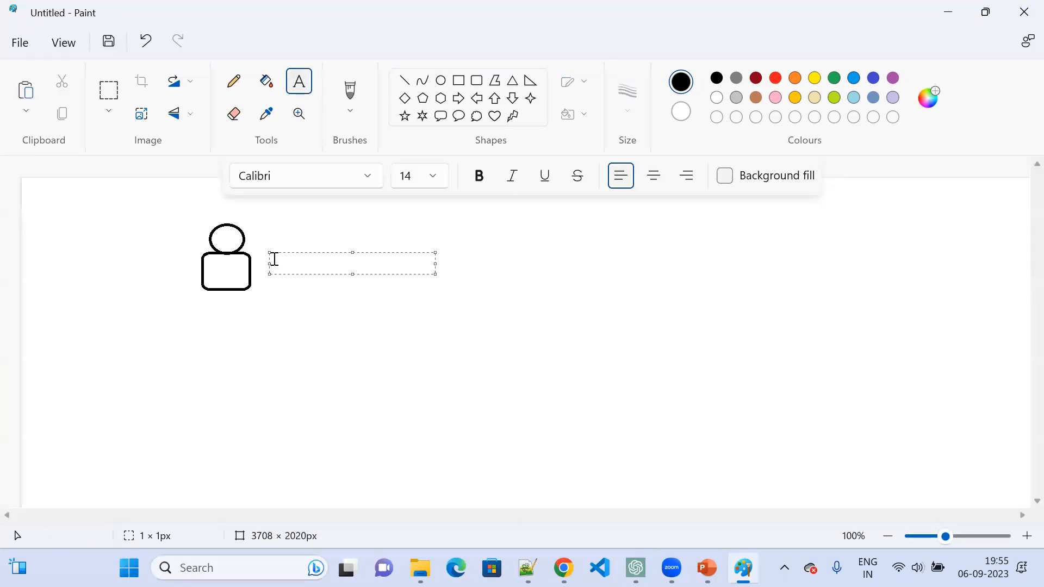
type("Su")
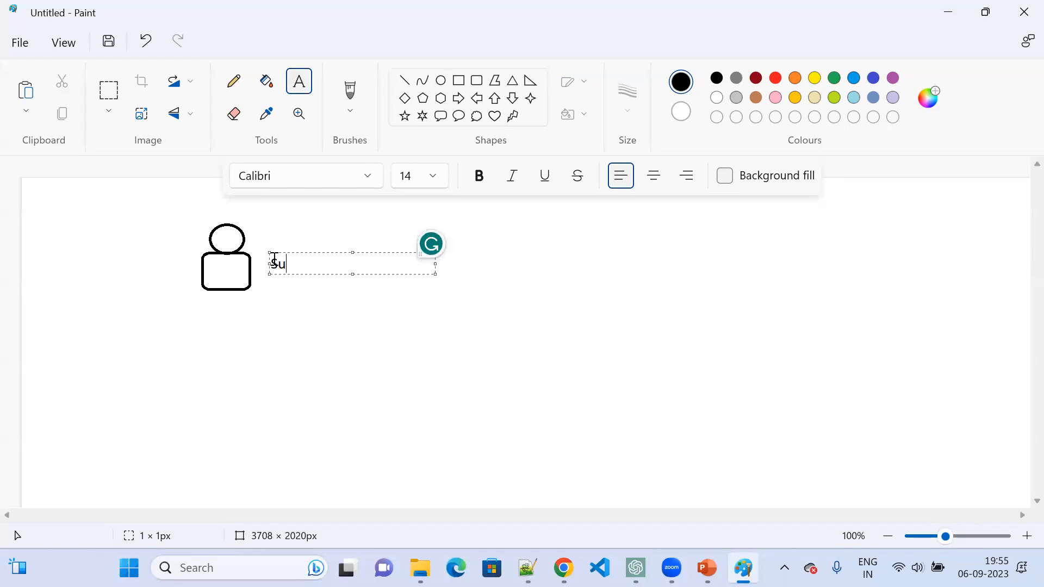
type("bmitter")
left_click(337, 302)
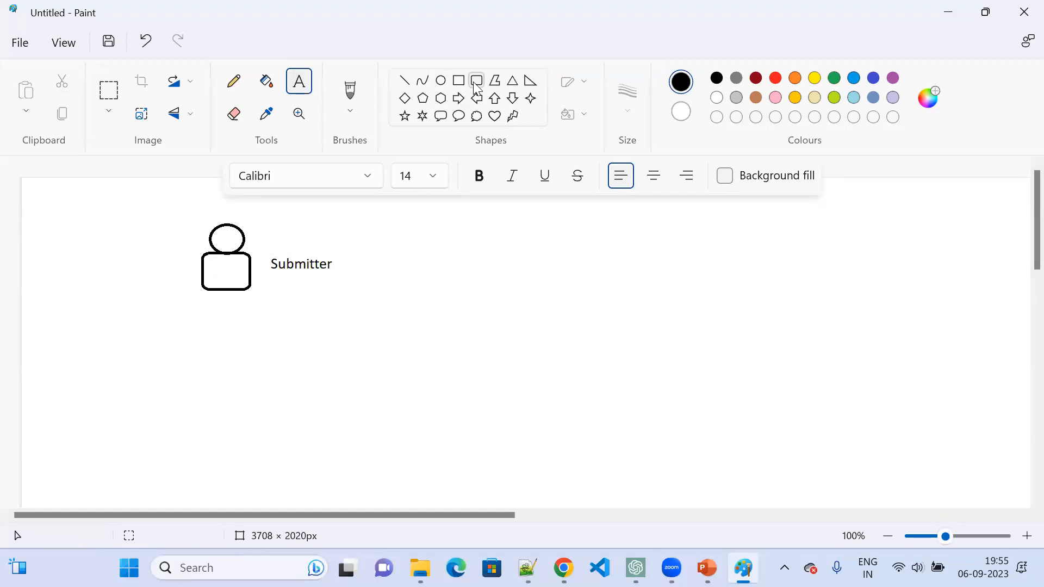
Add the text >20% below the Submitter label.
left_click(279, 301)
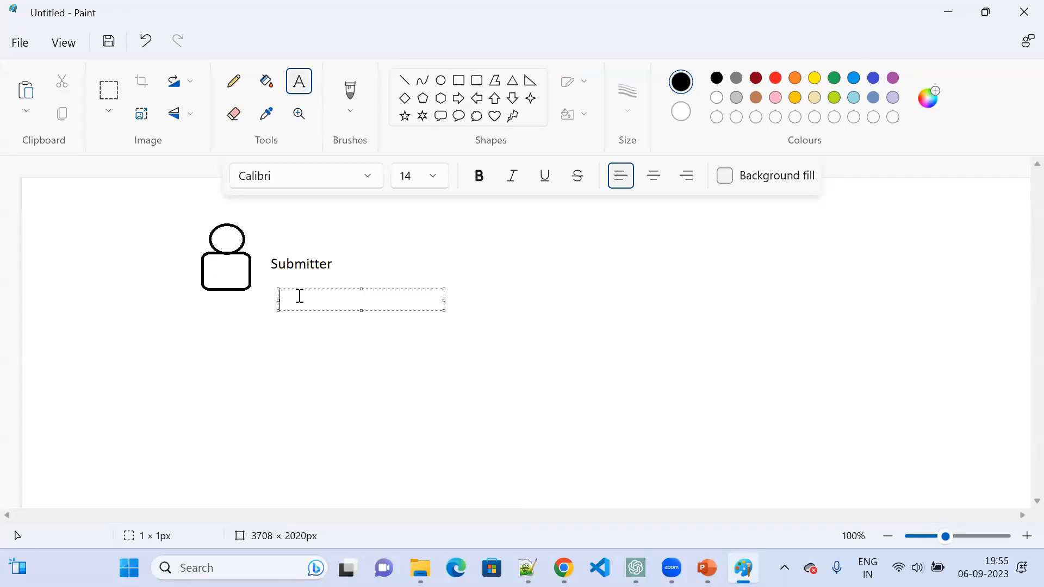
type(">20")
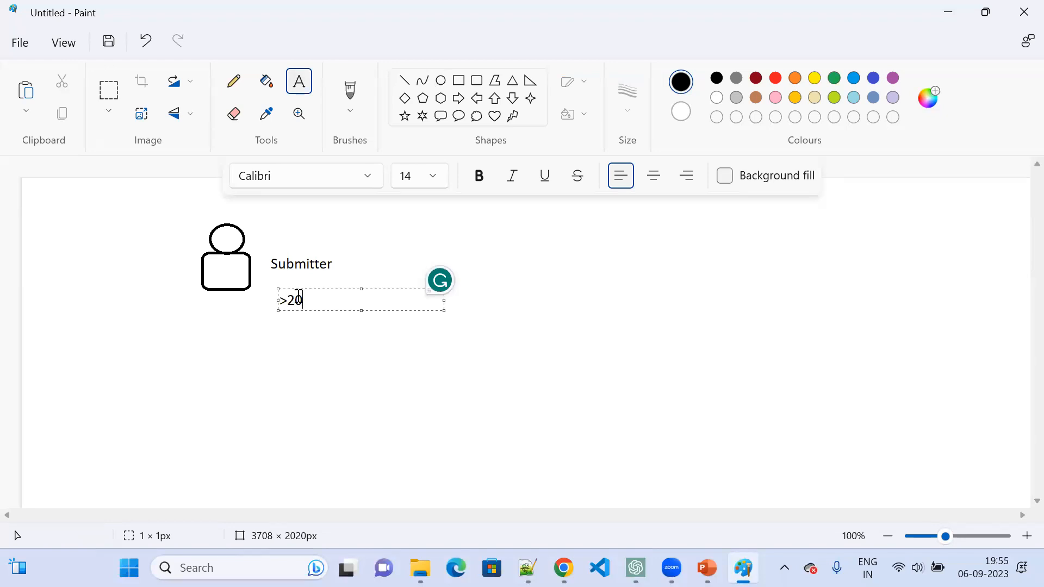
type("%")
left_click(518, 339)
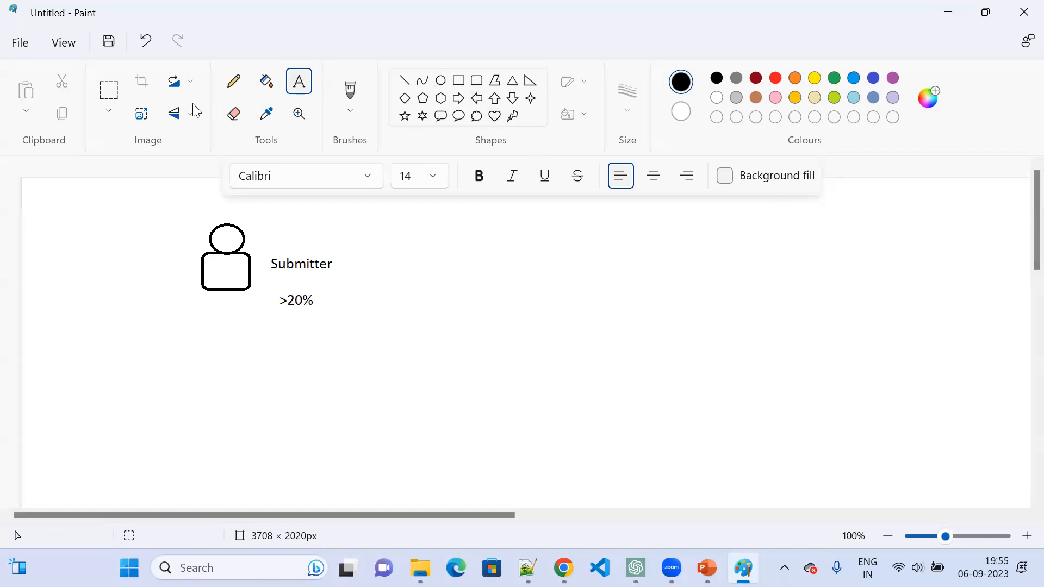
Duplicate the person figure and place the copy lower on the canvas, to the right of the Submitter text.
left_click(109, 89)
left_click_drag(179, 213, 259, 312)
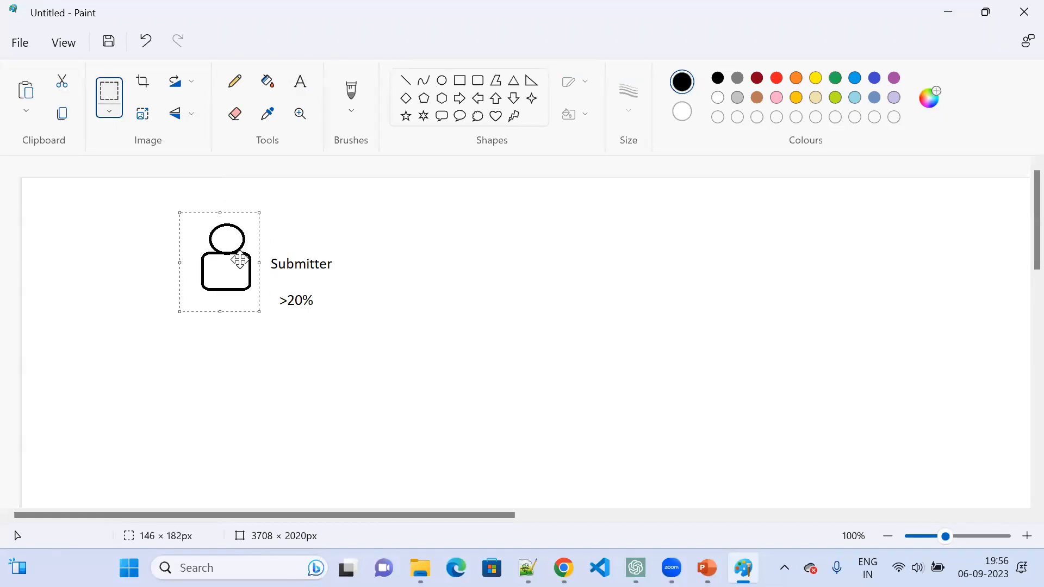
key("ctrl+c")
key("ctrl+v")
left_click_drag(76, 212, 582, 325)
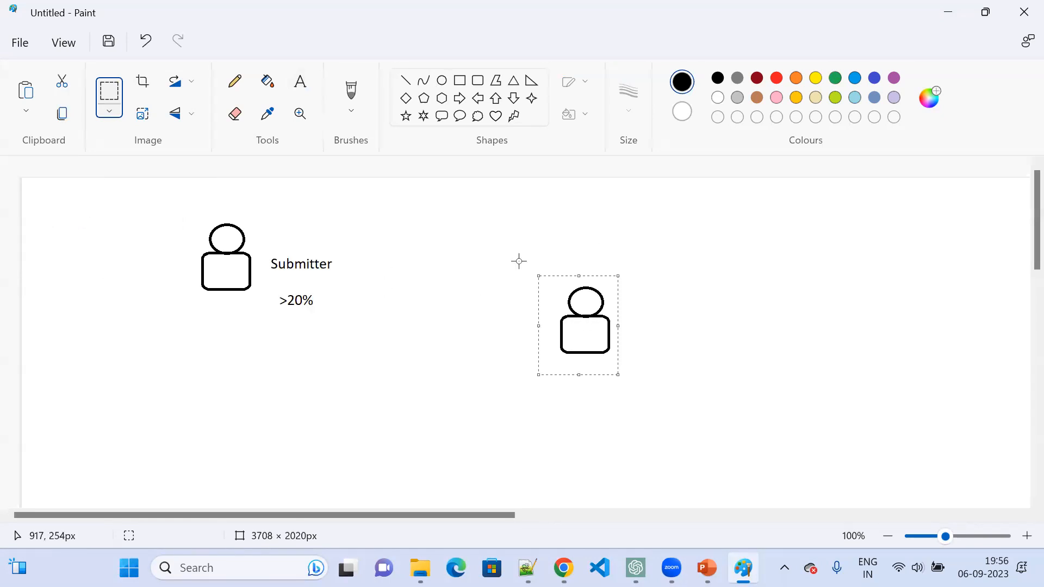
left_click(671, 333)
Add the text label Team Lead beside the copied person figure.
left_click(300, 81)
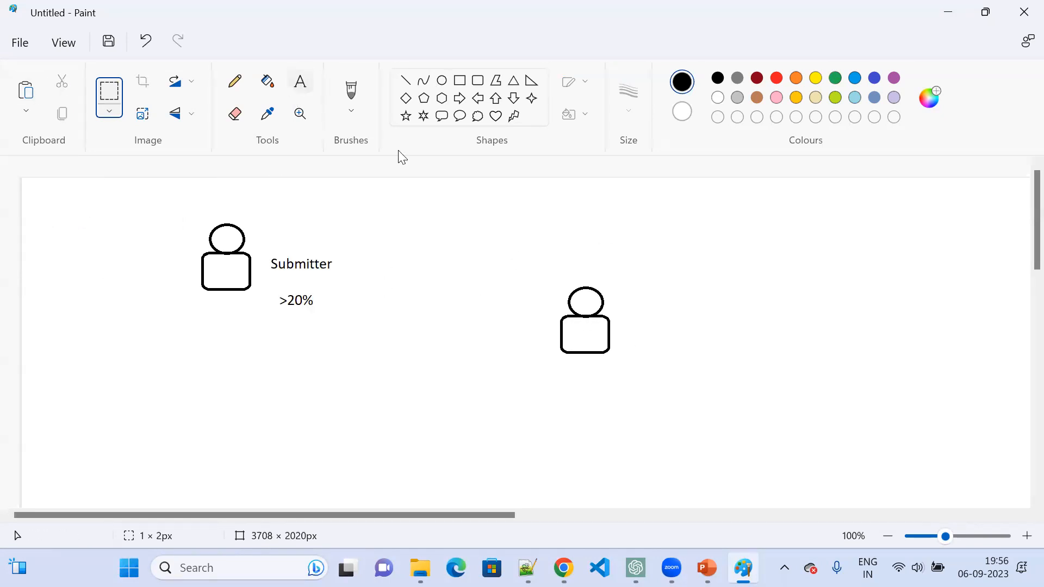
left_click(635, 298)
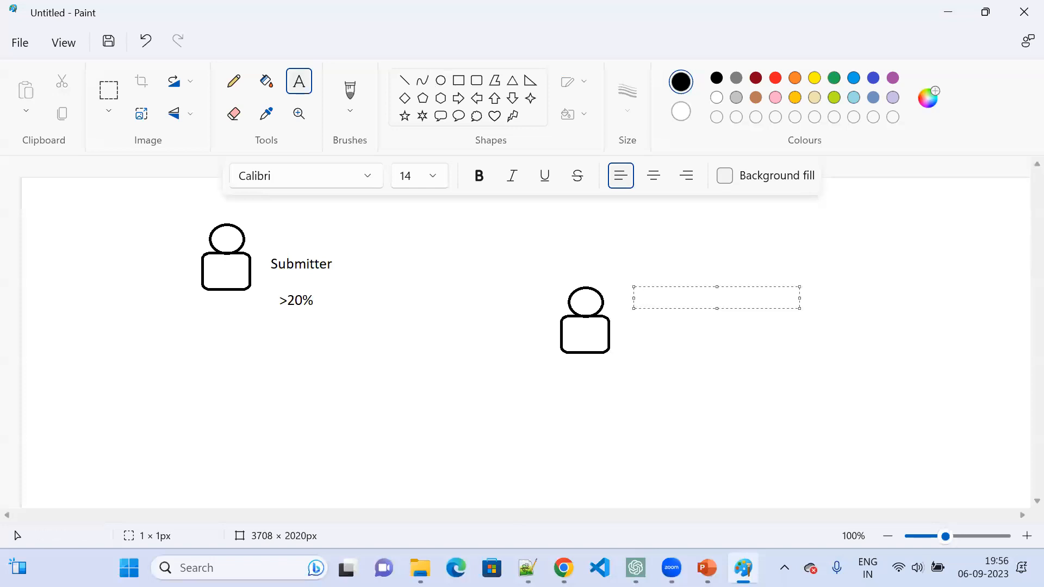
type("Team Lead")
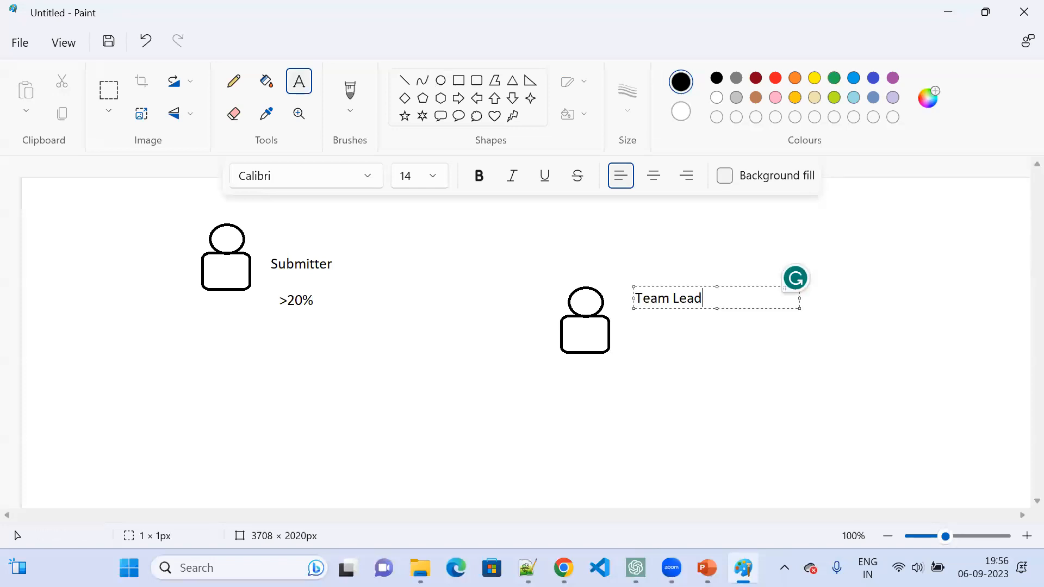
key("Return")
key("Return")
left_click(543, 303)
Switch back to Salesforce and add Amount, Approval Status, Close Date and Discount to the approval page's selected fields.
left_click(949, 11)
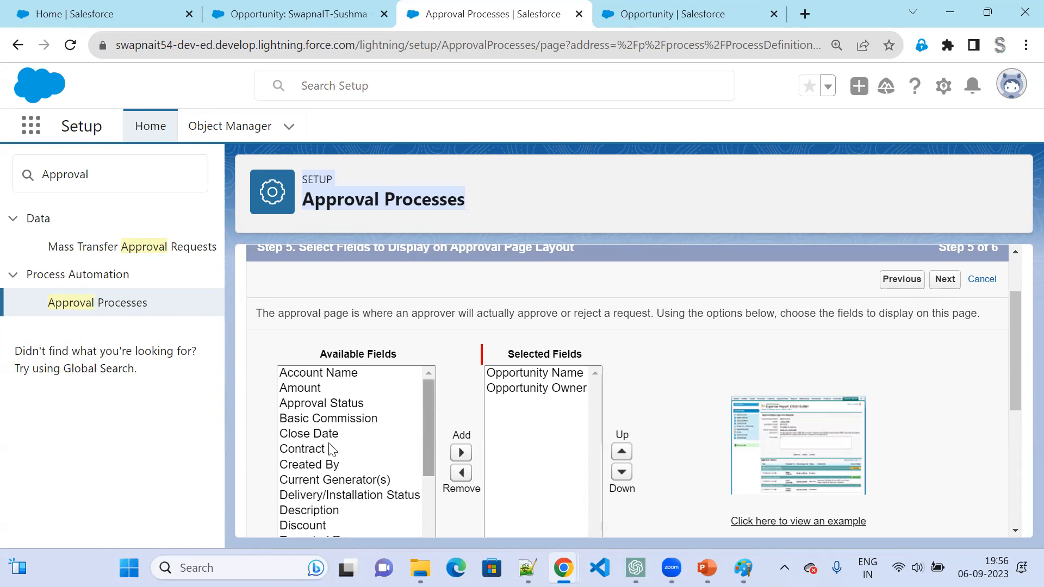
left_click(308, 388)
left_click(461, 410)
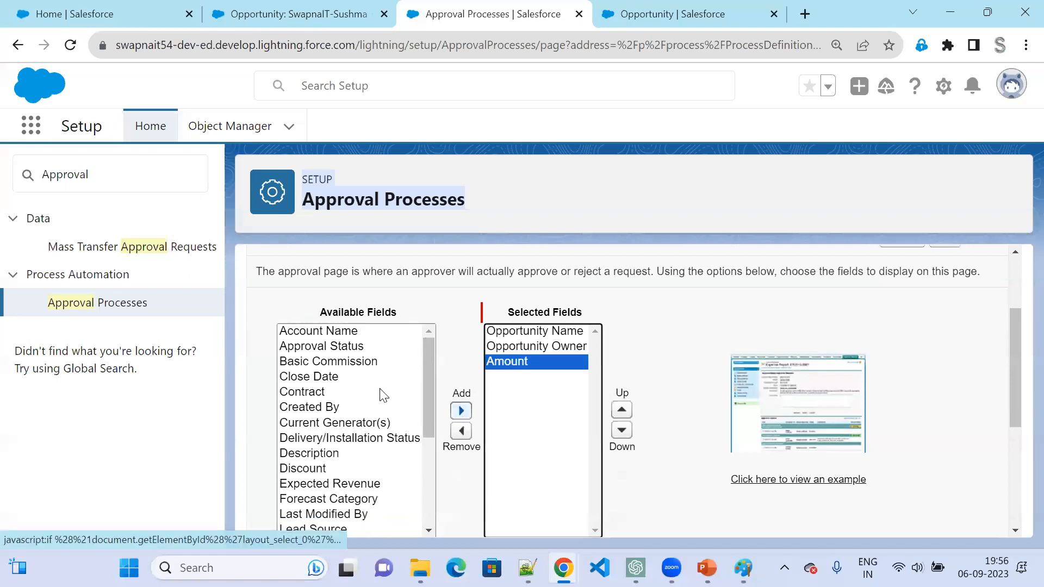
left_click(469, 415)
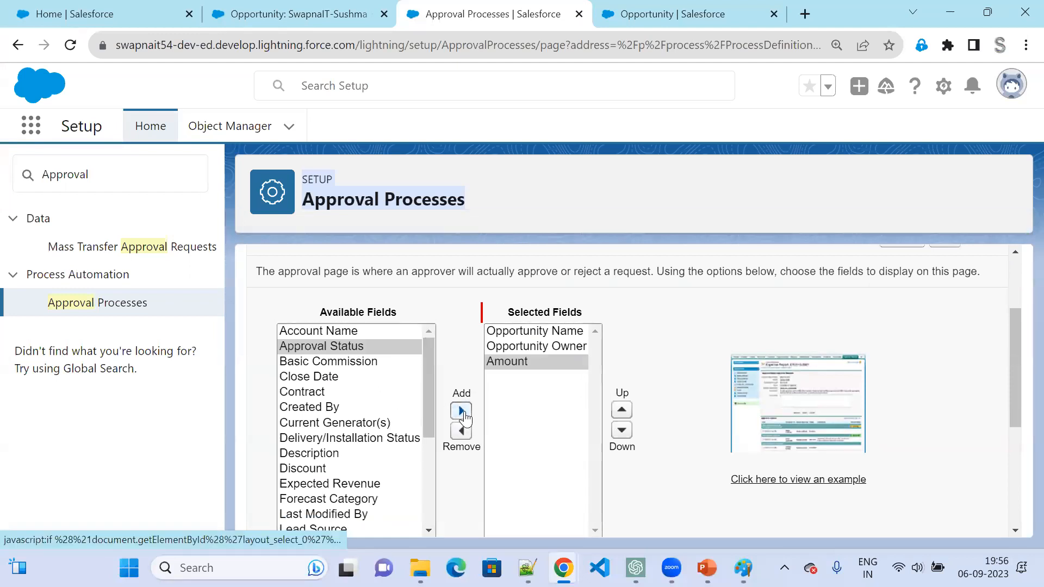
left_click(462, 412)
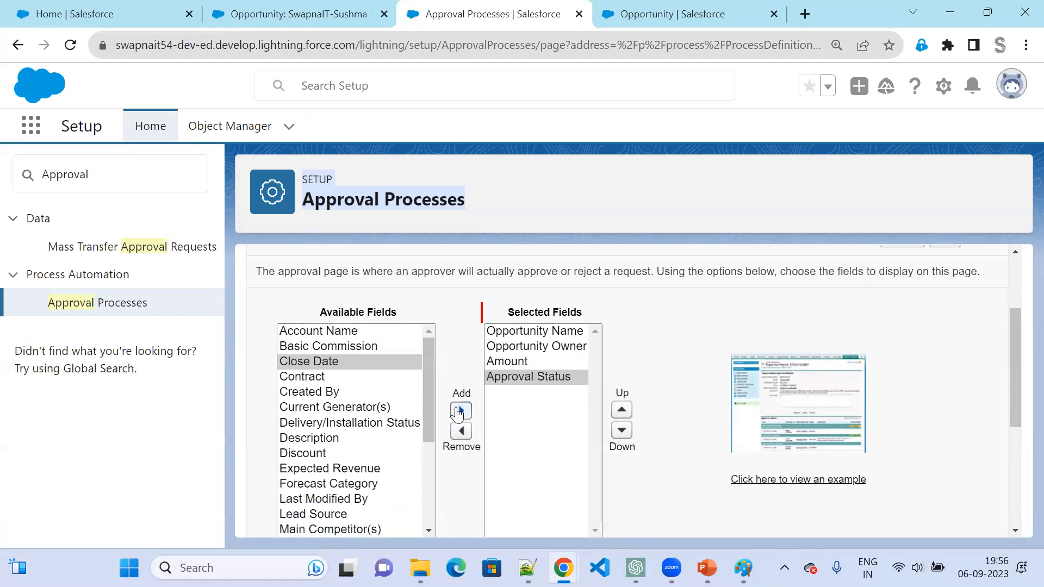
left_click(341, 440)
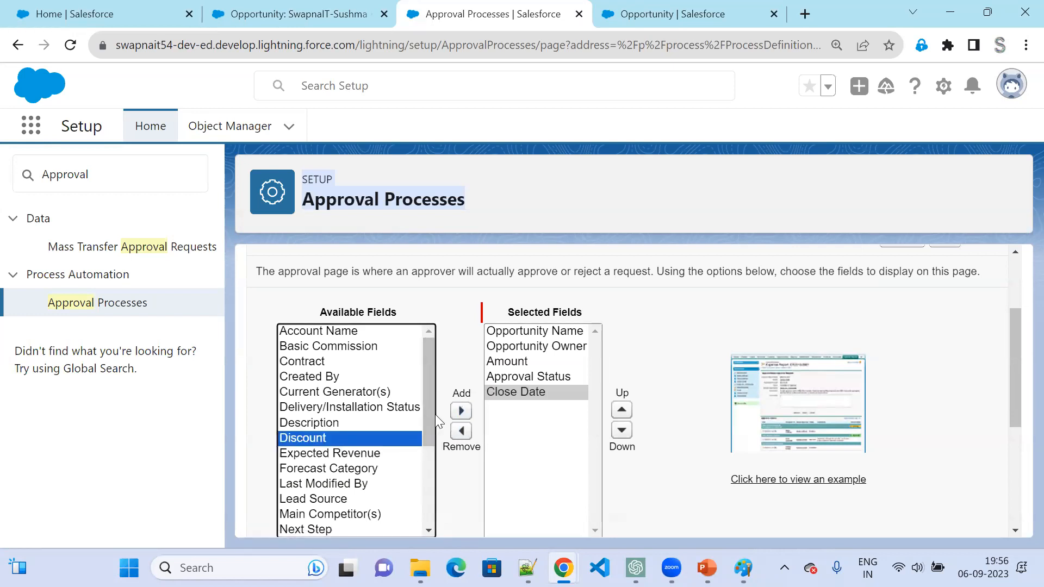
left_click(461, 410)
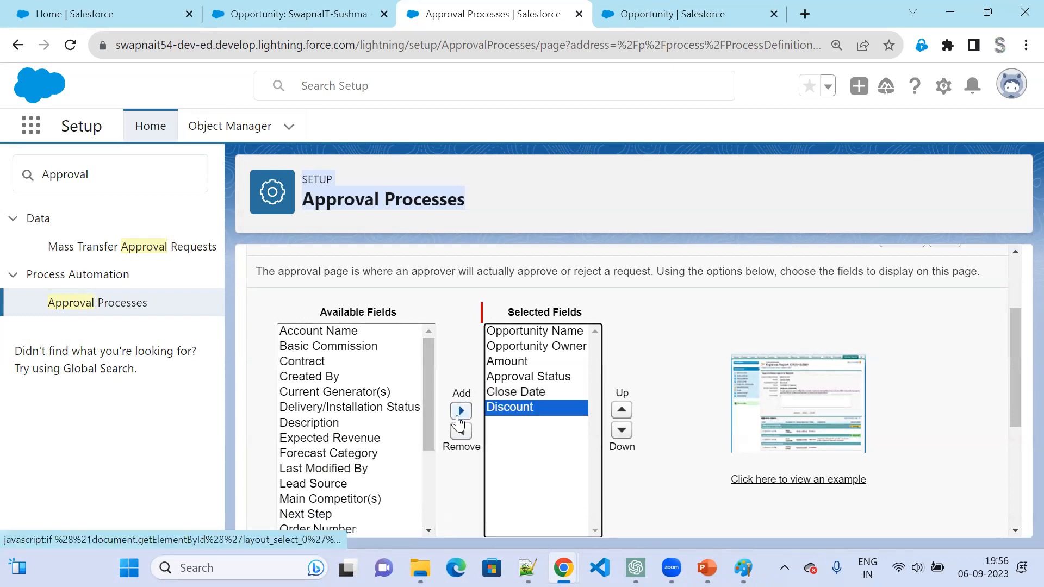
Reorder the selected fields so Discount sits directly below Amount, and look through the remaining available fields.
left_click(622, 410)
left_click(622, 410)
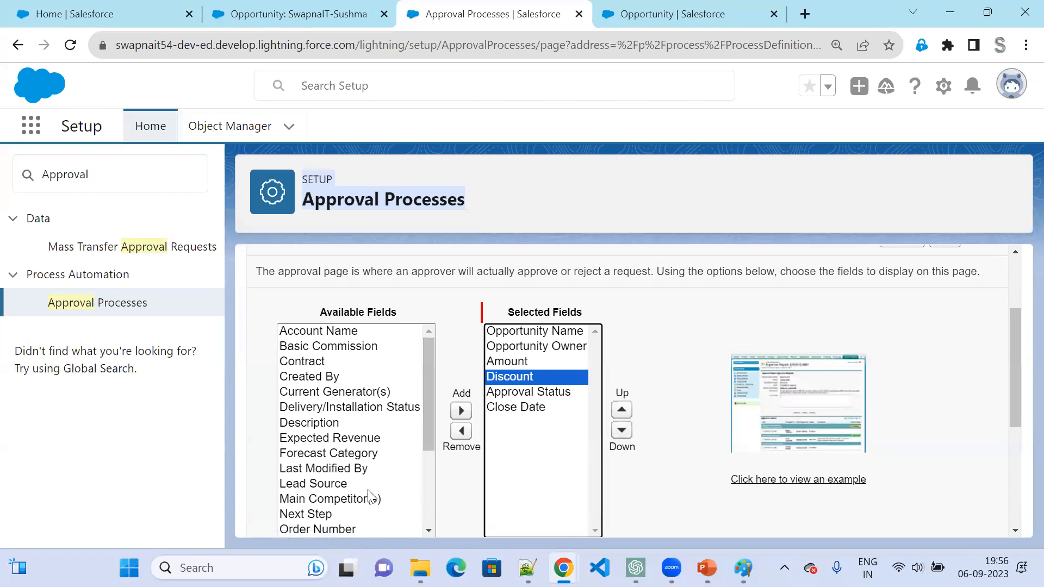
scroll(370, 497, "down", 3)
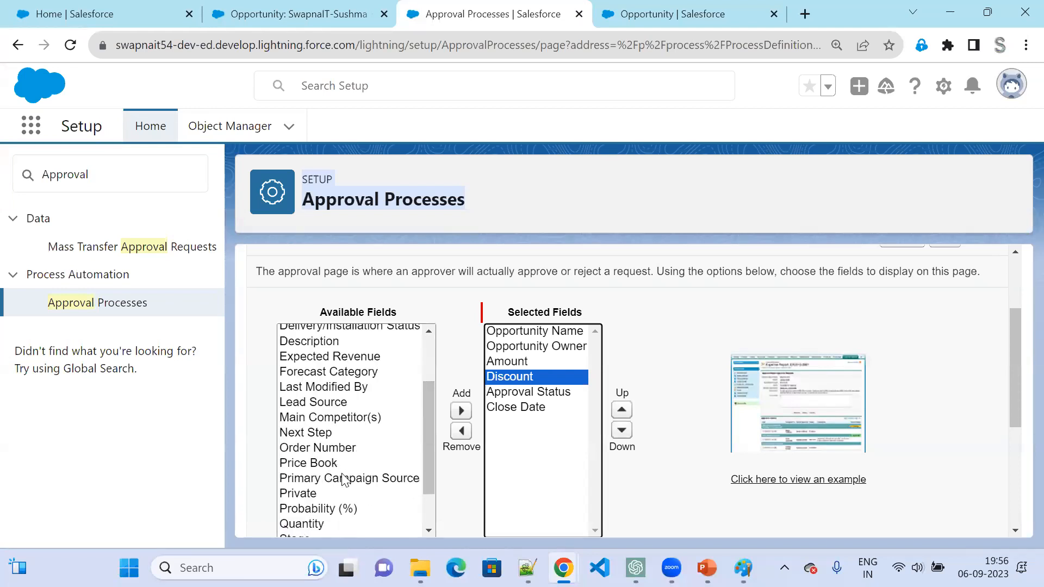
scroll(339, 495, "down", 2)
scroll(316, 488, "down", 2)
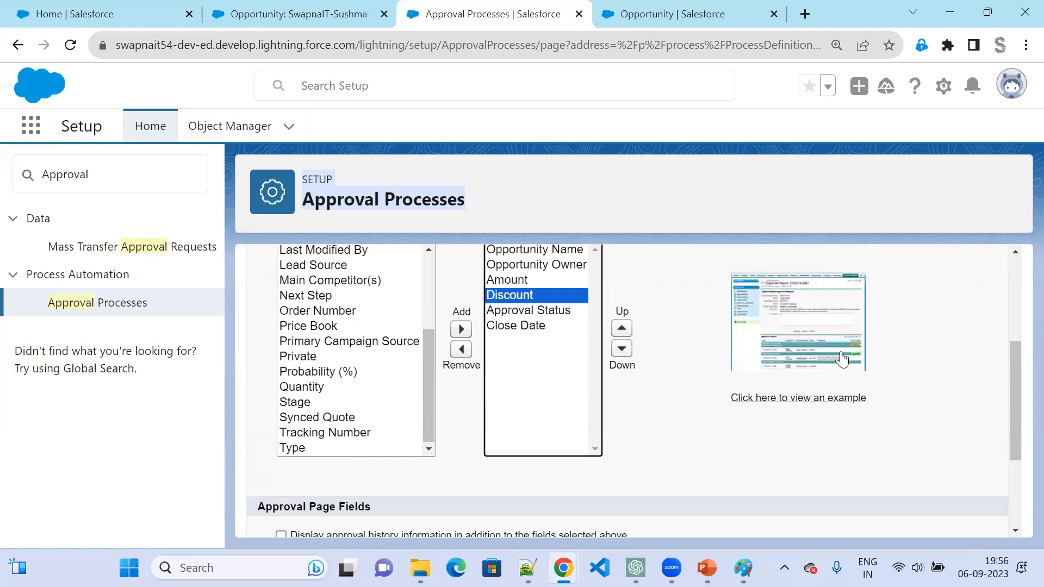
scroll(534, 344, "up", 2)
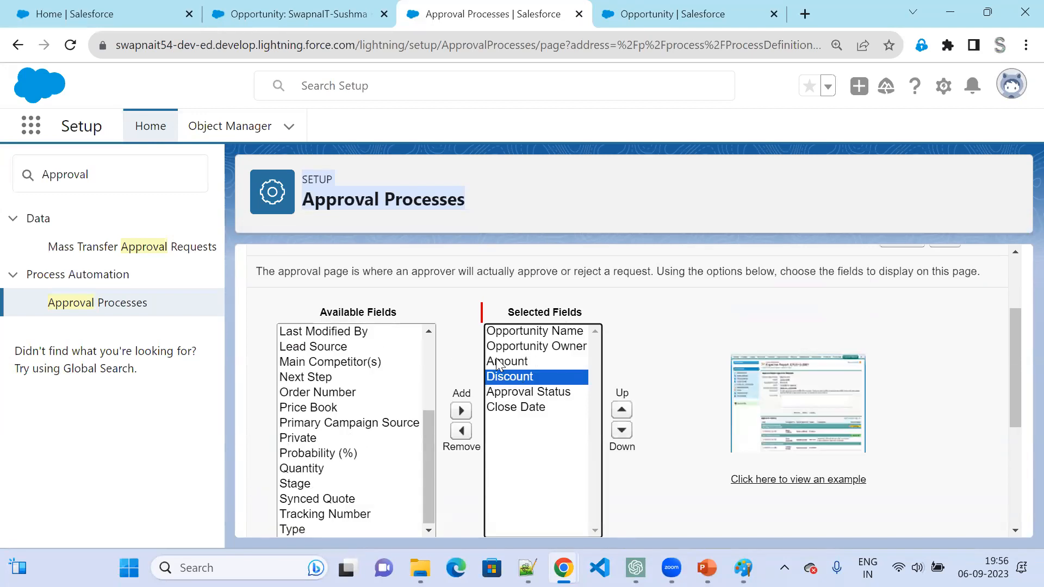
Try to remove Opportunity Owner from the selected fields of the approval page layout.
left_click(541, 346)
left_click(462, 431)
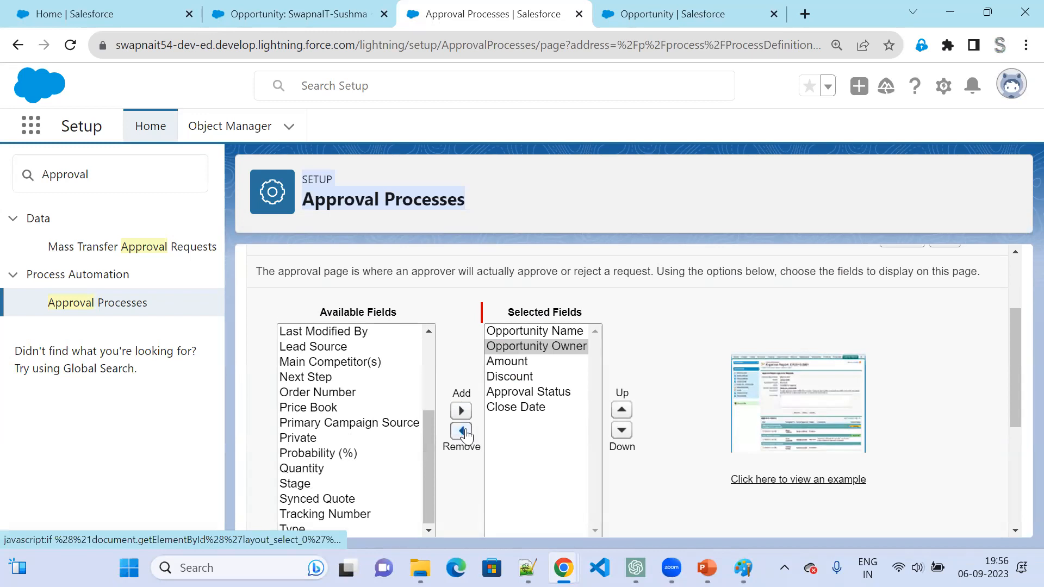
left_click(525, 360)
left_click(464, 433)
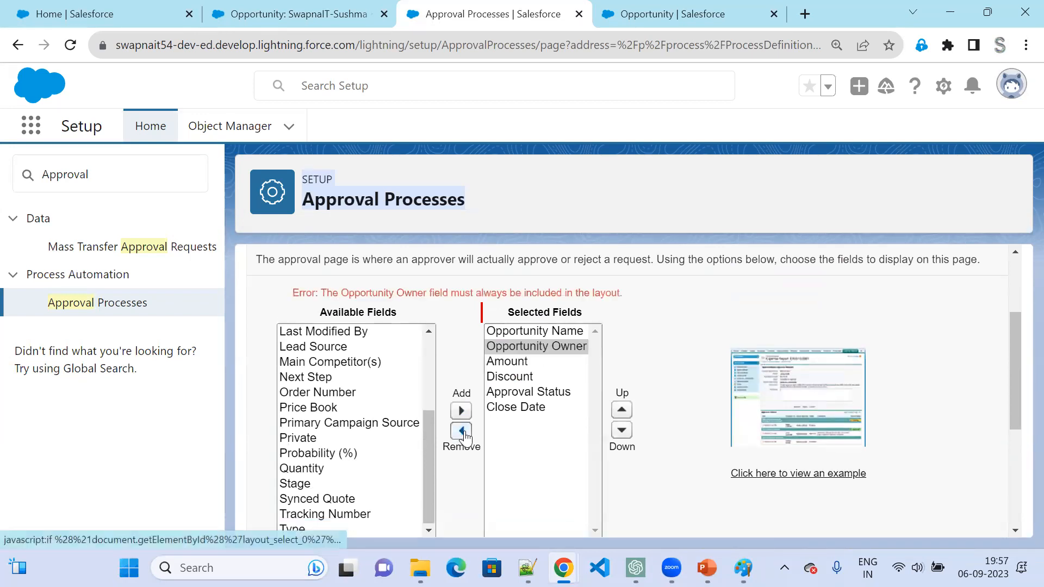
left_click(557, 346)
left_click(547, 332)
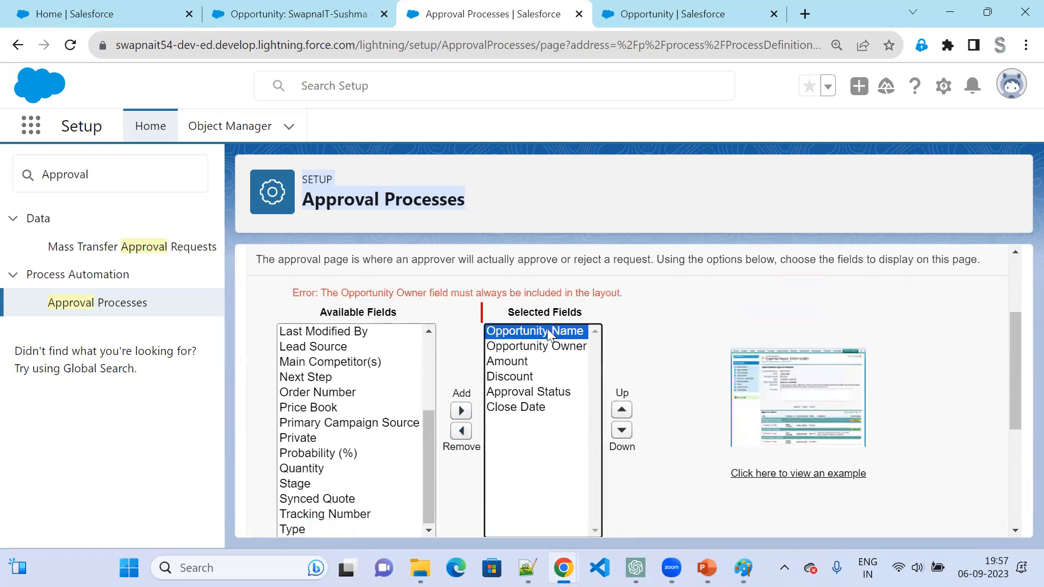
left_click(531, 363)
left_click(534, 376)
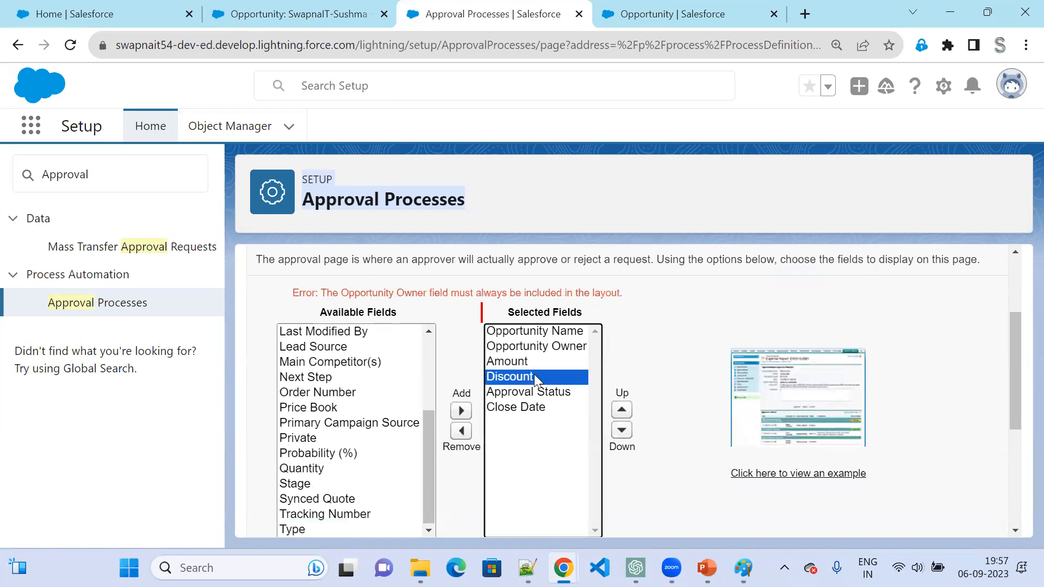
Enable the display of approval history information in addition to the selected fields on the approval page.
scroll(668, 360, "down", 3)
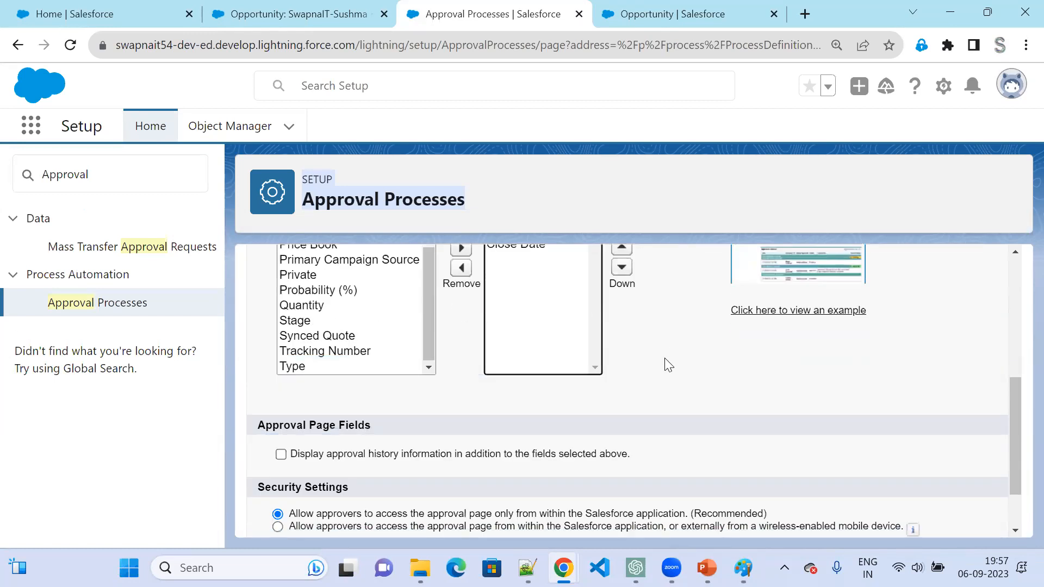
scroll(664, 358, "down", 1)
scroll(659, 364, "up", 5)
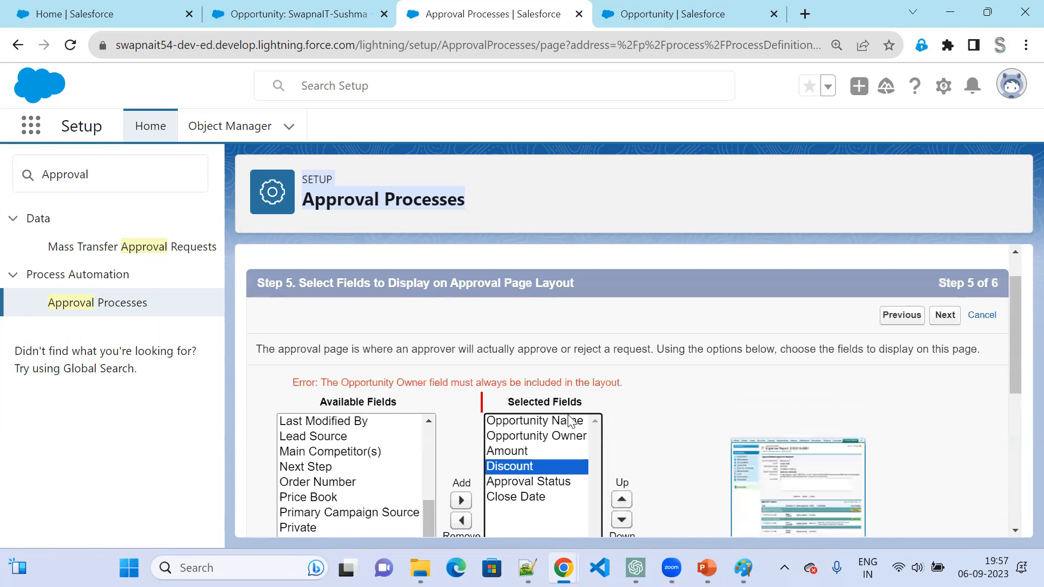
scroll(570, 420, "down", 6)
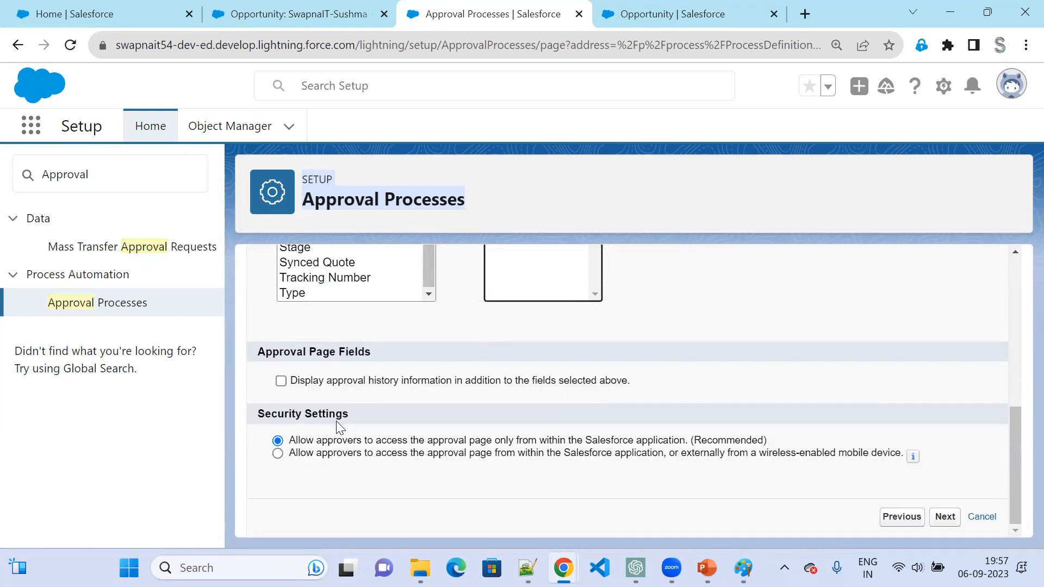
left_click_drag(272, 352, 355, 353)
left_click_drag(320, 381, 642, 393)
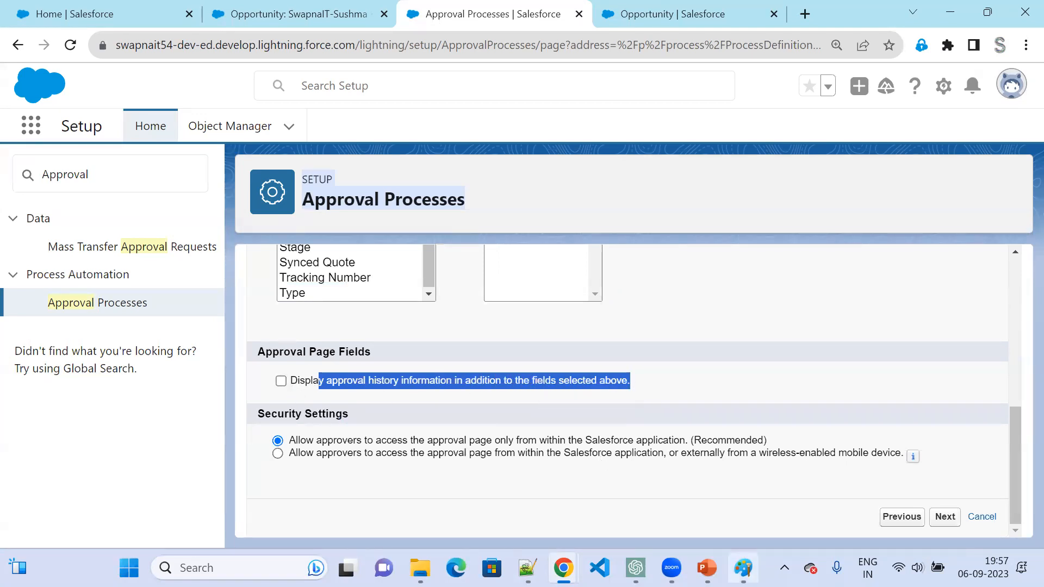
left_click(743, 568)
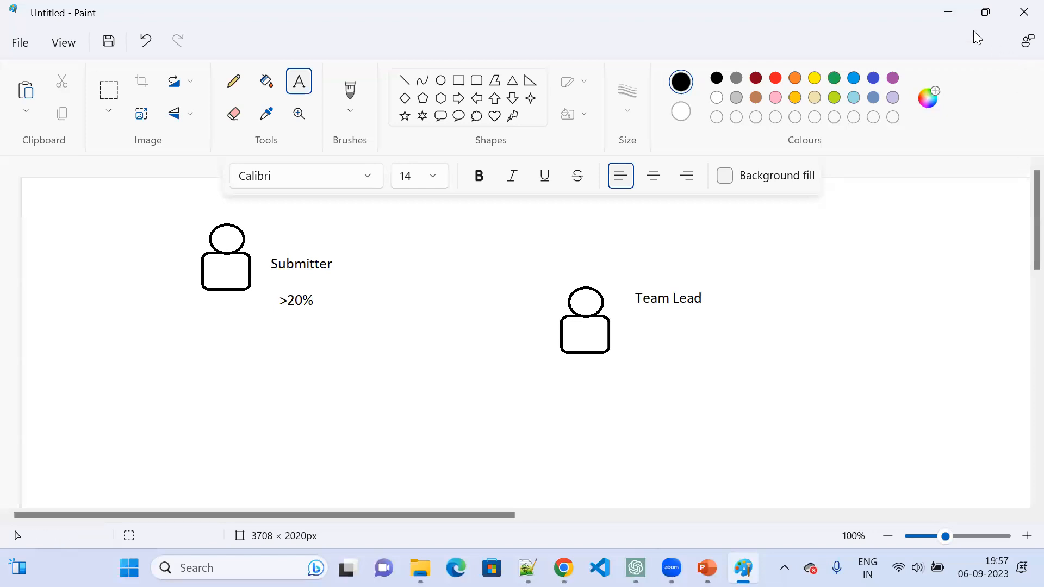
left_click(950, 12)
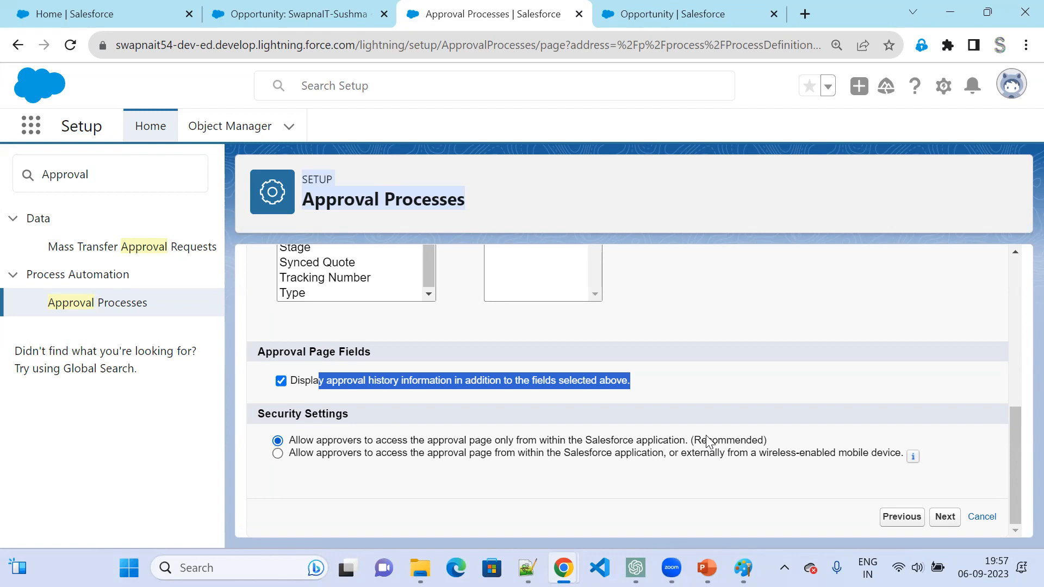
Switch to Paint, draw a rounded rectangle about 329 × 182 px beside the Team Lead label, and brush an arrow to it from the Team Lead figure.
left_click(743, 568)
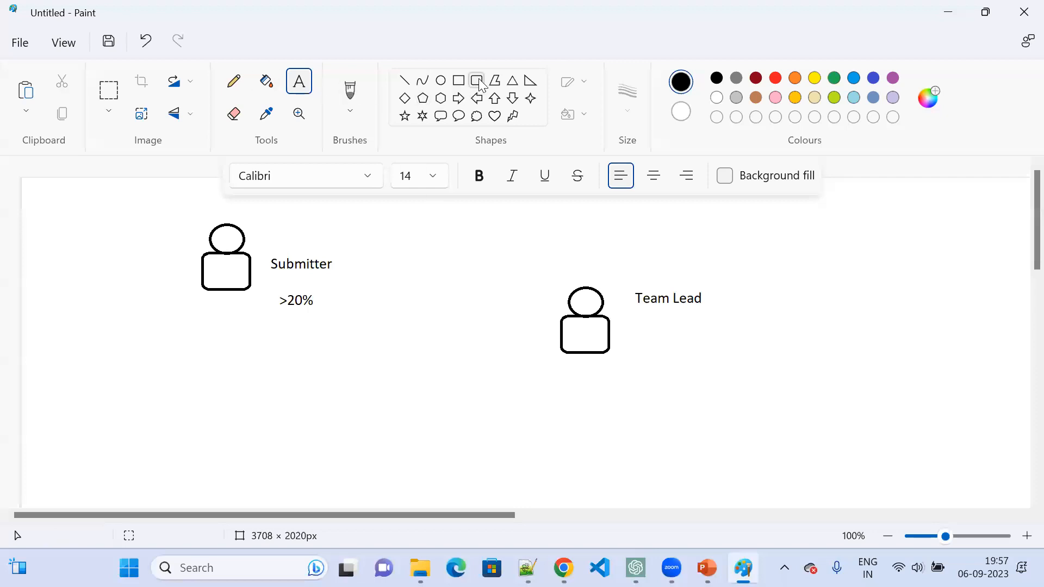
left_click(479, 82)
left_click_drag(719, 284, 898, 383)
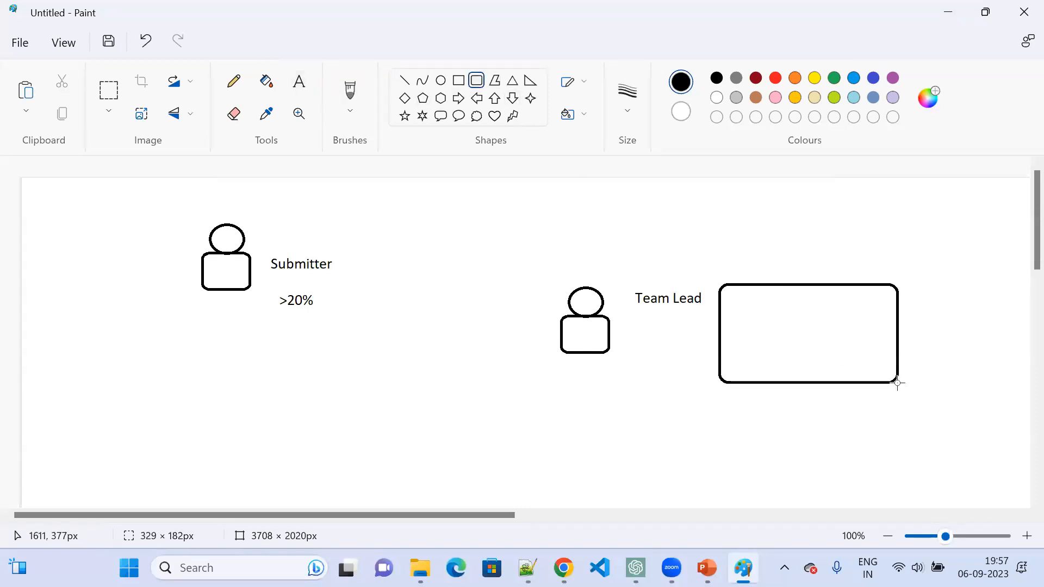
left_click(299, 85)
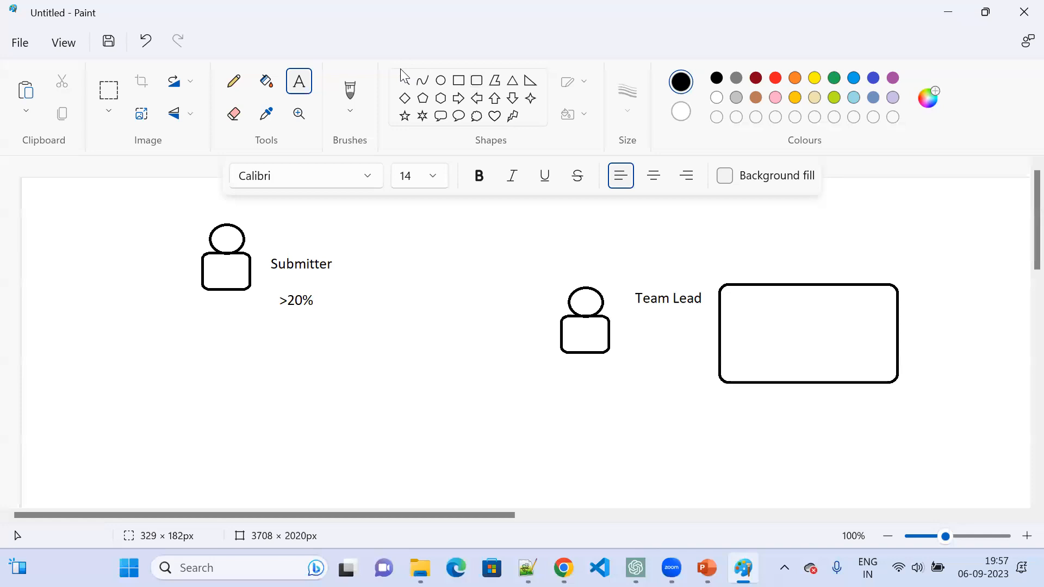
left_click(350, 91)
mouse_move(611, 334)
left_mouse_down()
mouse_move(749, 314)
mouse_move(733, 322)
left_mouse_up()
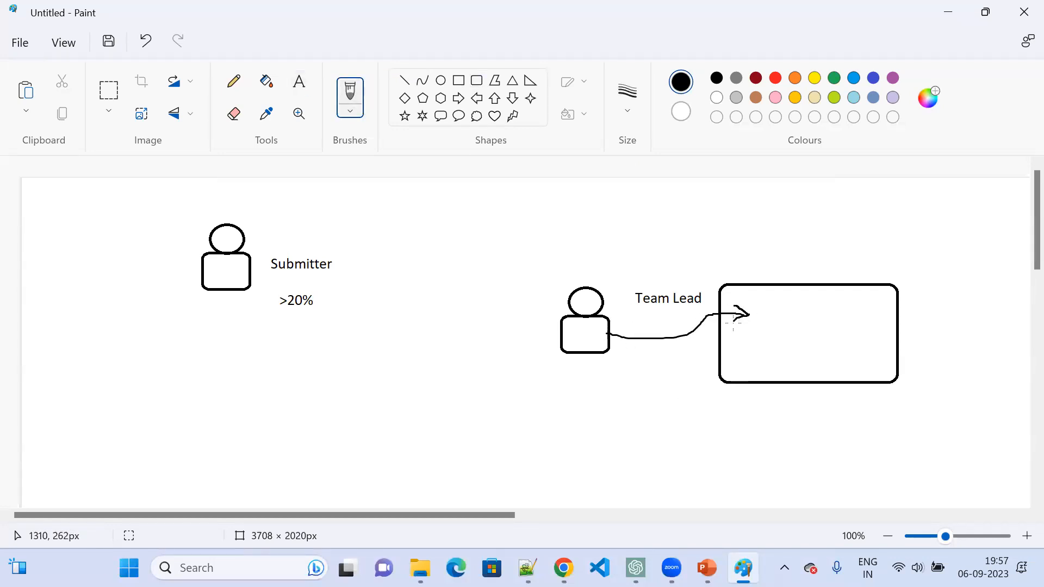
Return to Salesforce and set the security option to allow approver access only from within the Salesforce application.
left_click(947, 12)
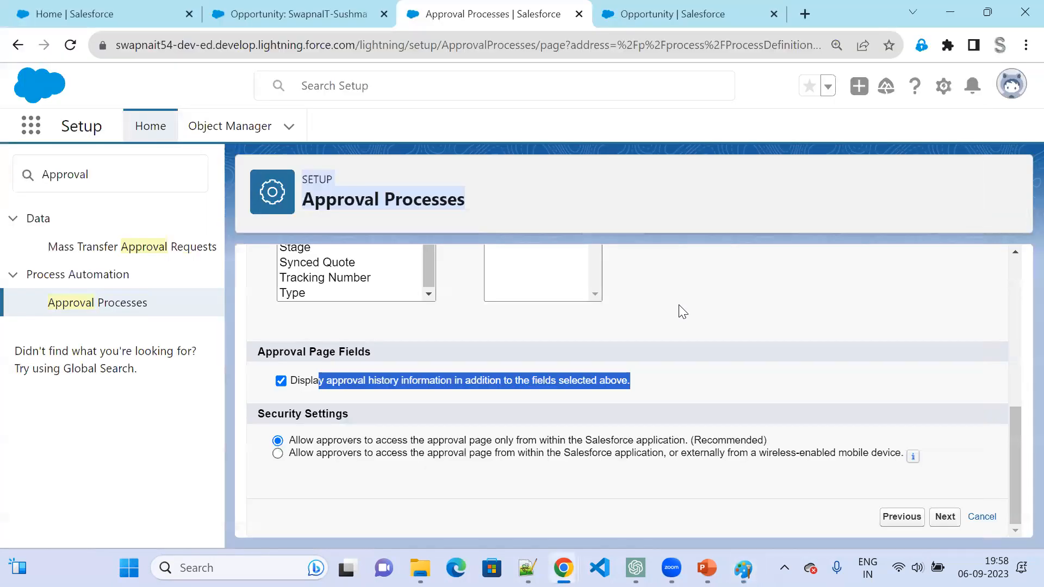
left_click(563, 457)
left_click_drag(564, 457, 703, 461)
left_click_drag(678, 453, 751, 463)
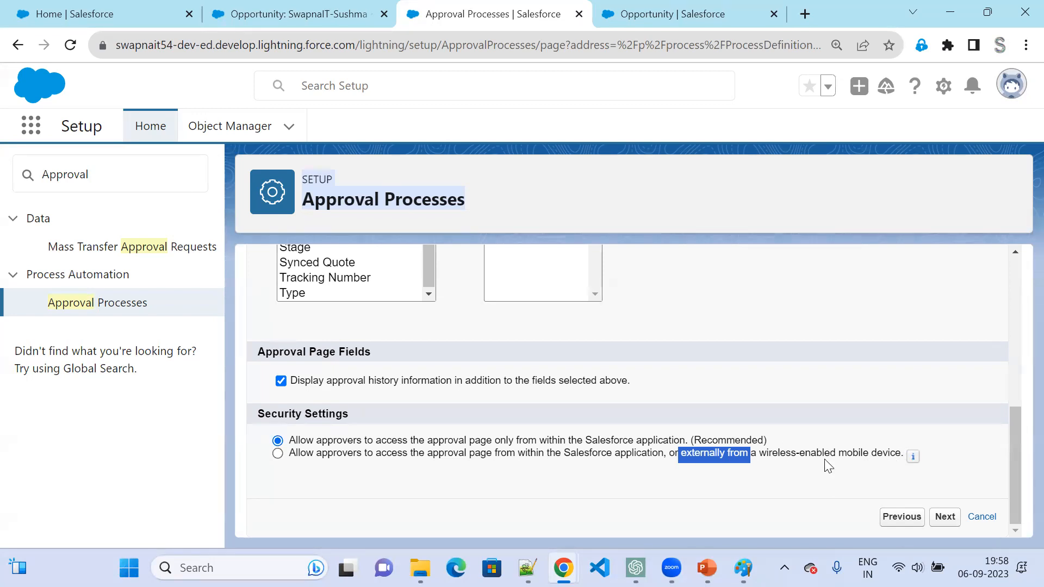
left_click(277, 454)
left_click(278, 441)
mouse_move(913, 457)
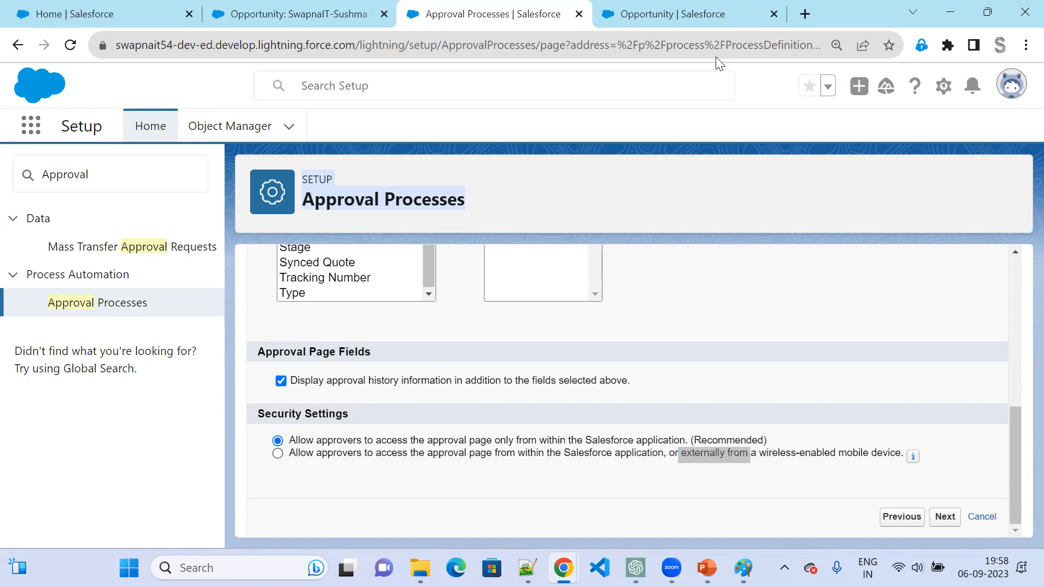
Proceed to the initial submitters step and review its allowed submitters, page layout settings and submission settings.
left_click(953, 521)
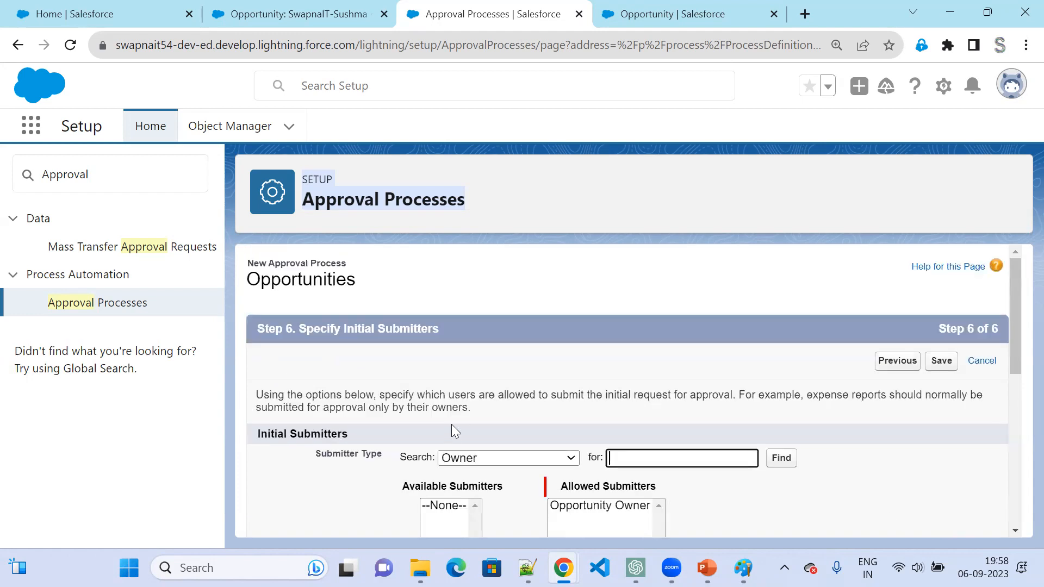
scroll(452, 432, "down", 1)
scroll(452, 426, "up", 1)
scroll(484, 413, "down", 1)
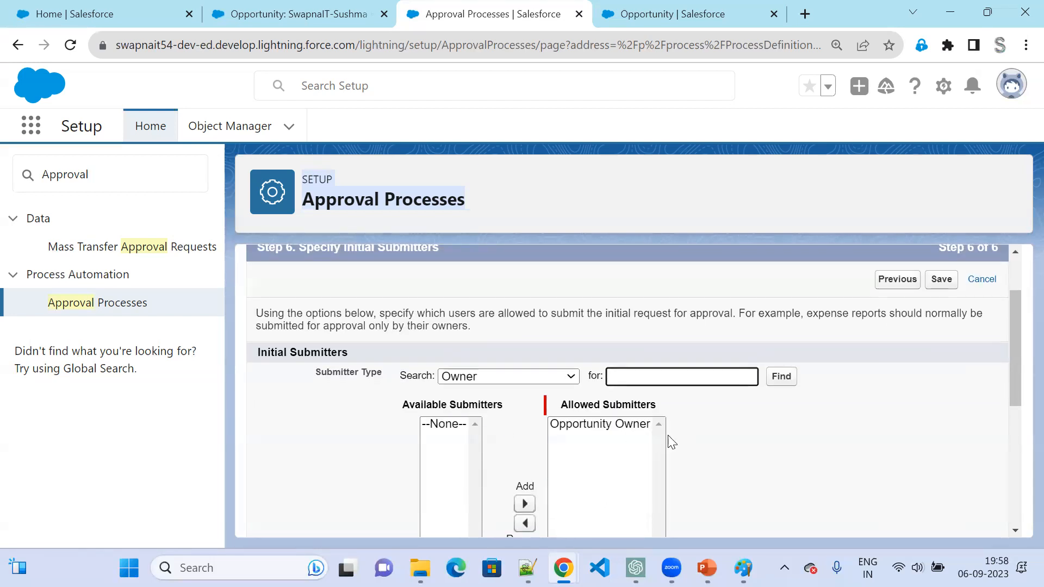
scroll(621, 429, "down", 4)
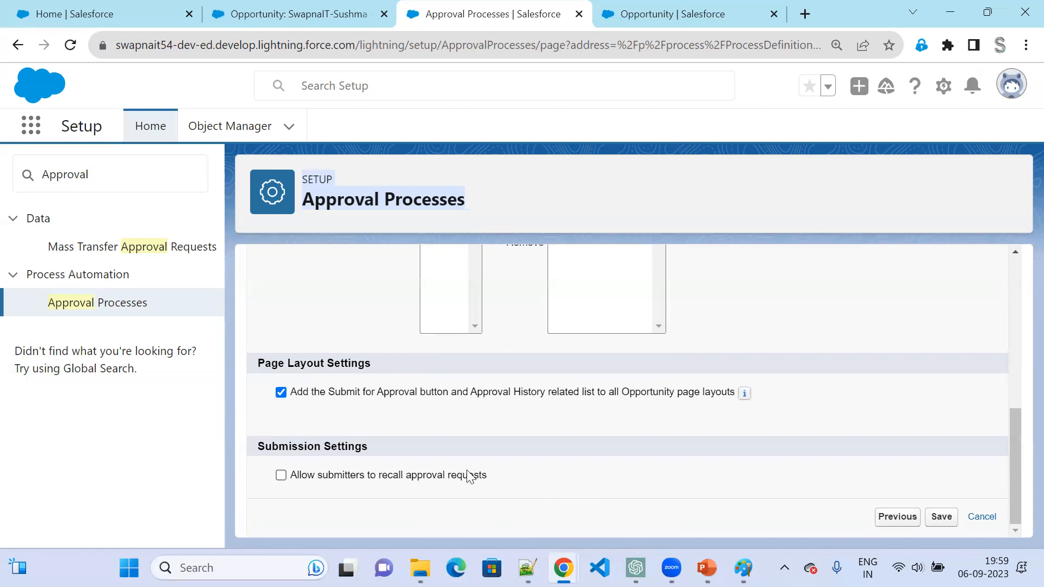
Allow submitters to recall approval requests and save the approval process.
left_click(322, 478)
left_click(932, 523)
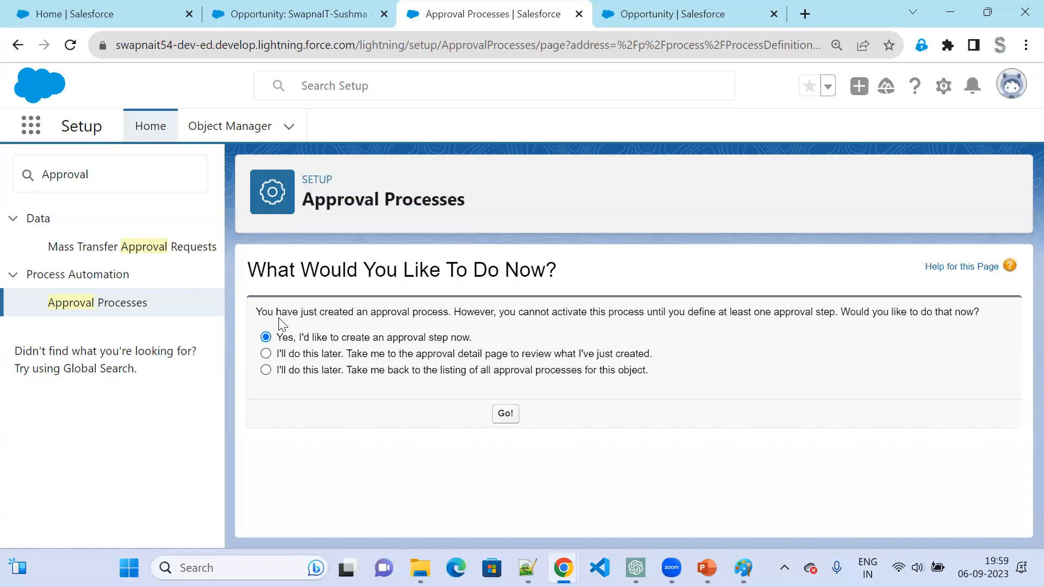
Postpone creating an approval step, return to the Opportunity process listing, and open Opportunity Approval Process down to its initial submission actions.
left_click_drag(473, 338, 430, 339)
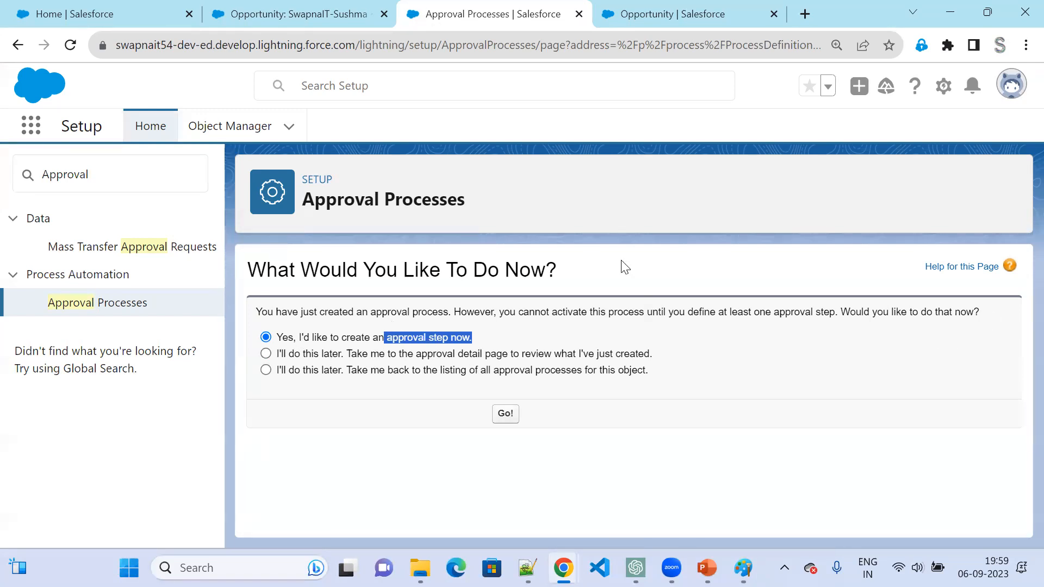
left_click(330, 372)
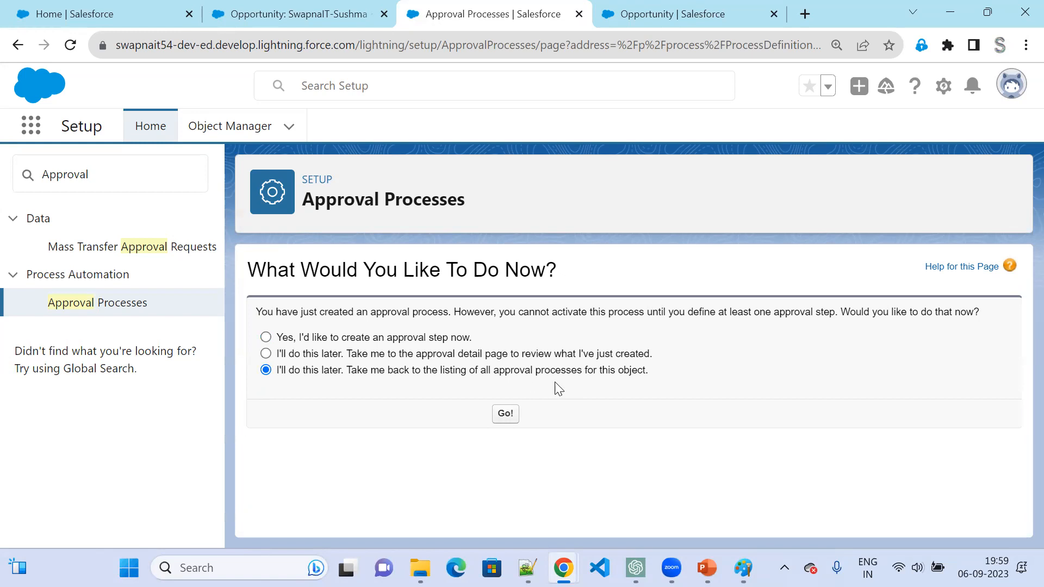
left_click(505, 416)
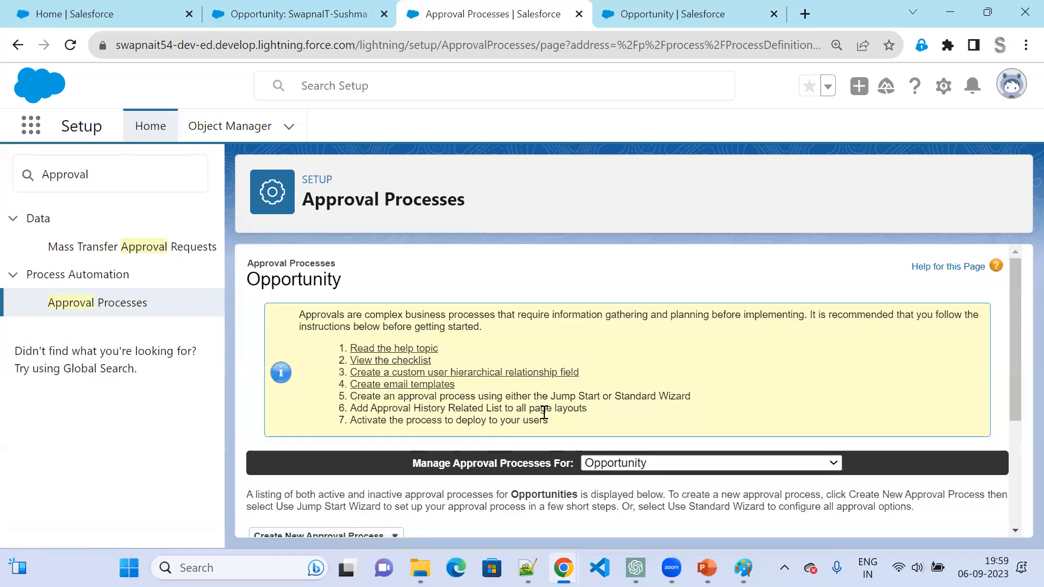
scroll(543, 412, "down", 3)
scroll(544, 412, "down", 1)
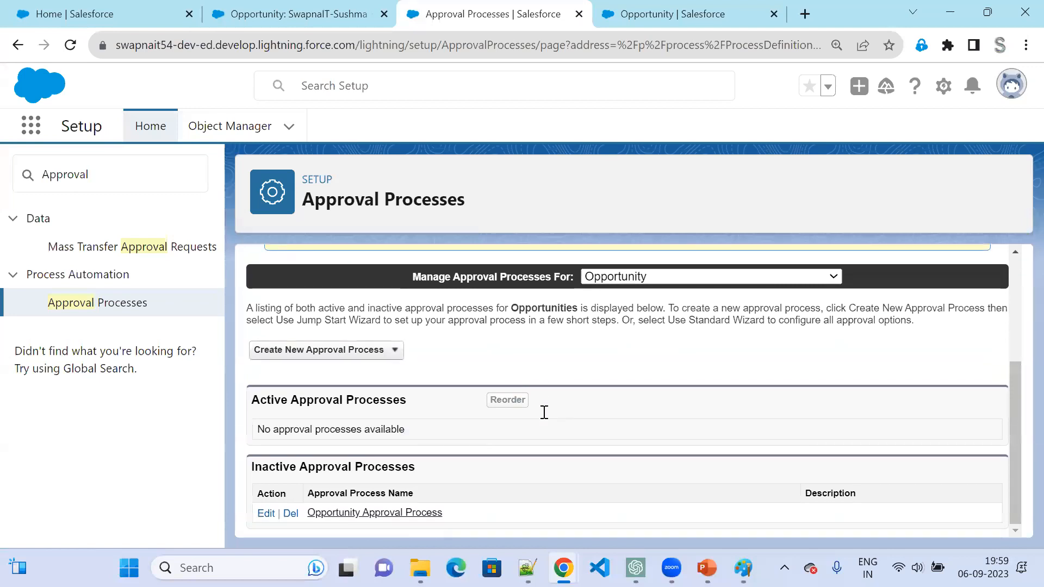
left_click(363, 514)
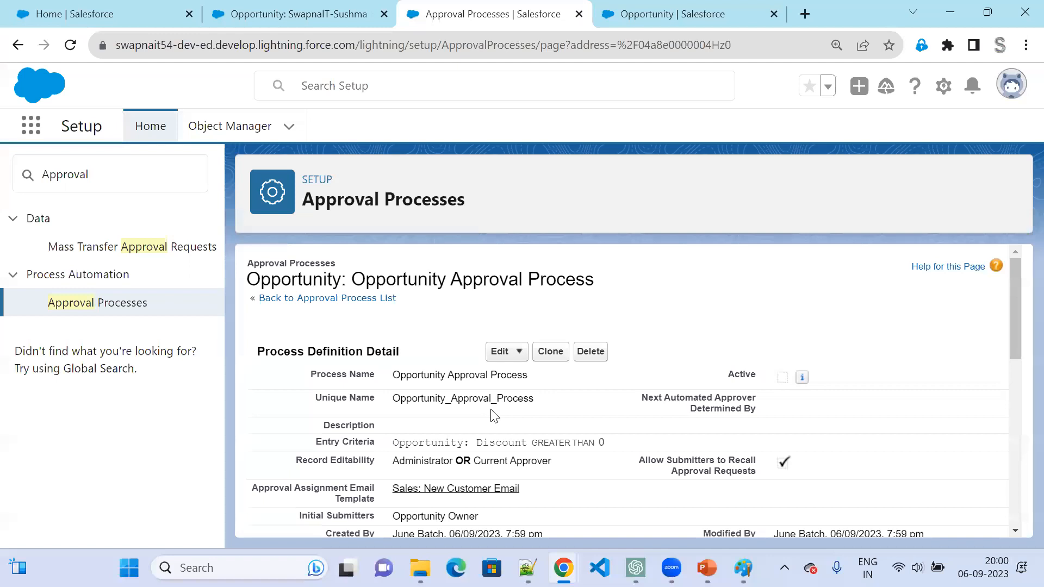
scroll(491, 414, "down", 2)
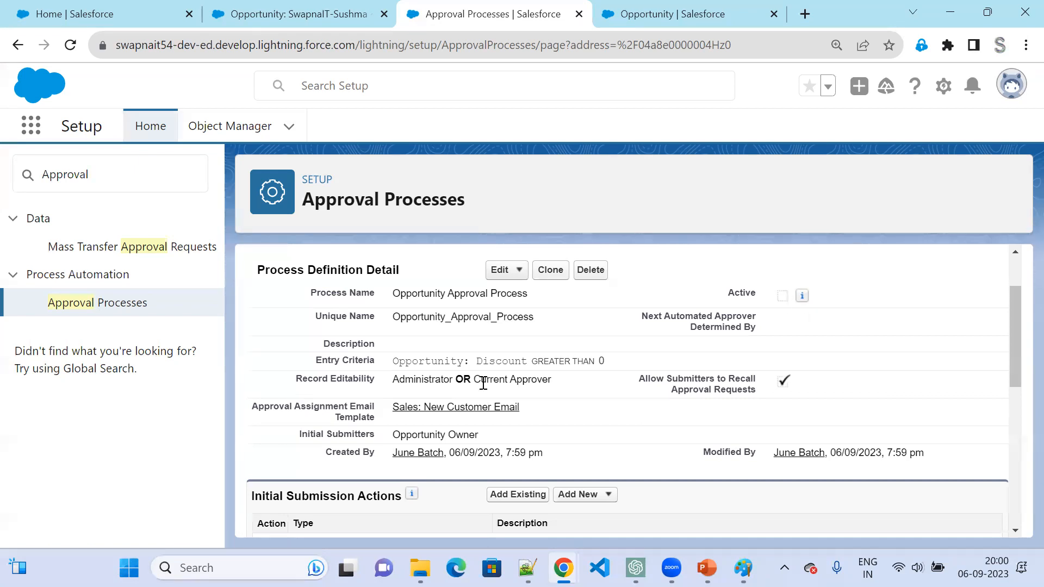
scroll(483, 384, "down", 3)
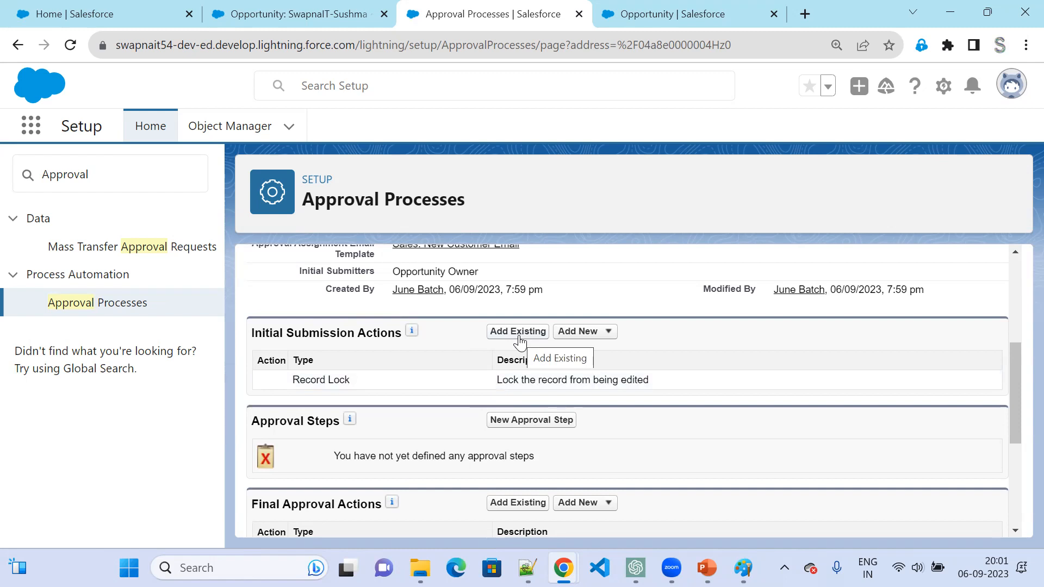
Add a new field update named "Approval status inprogress" to the initial submission actions, targeting the Approval Status field.
left_click(596, 335)
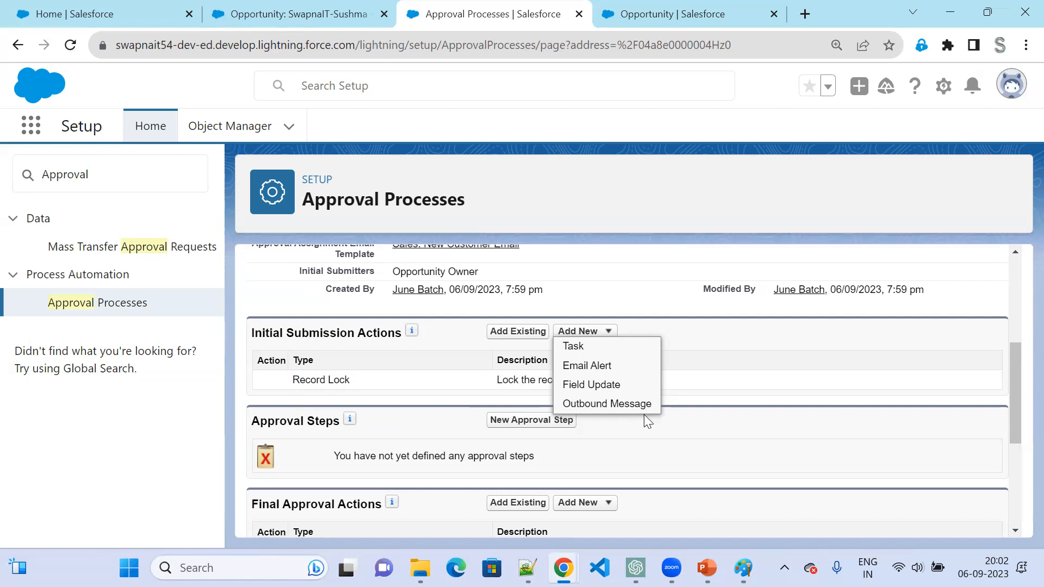
left_click(598, 386)
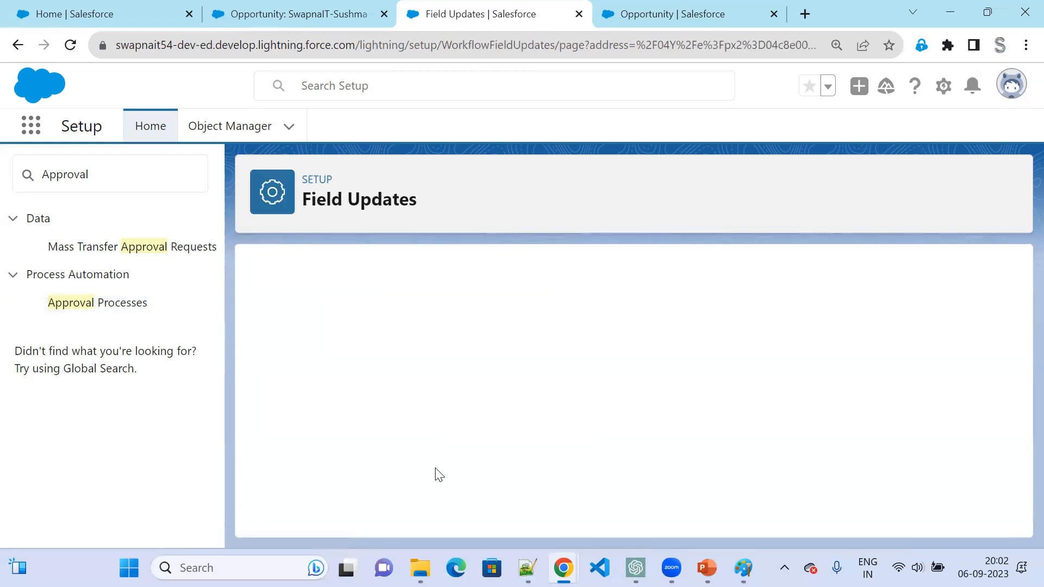
scroll(447, 400, "down", 1)
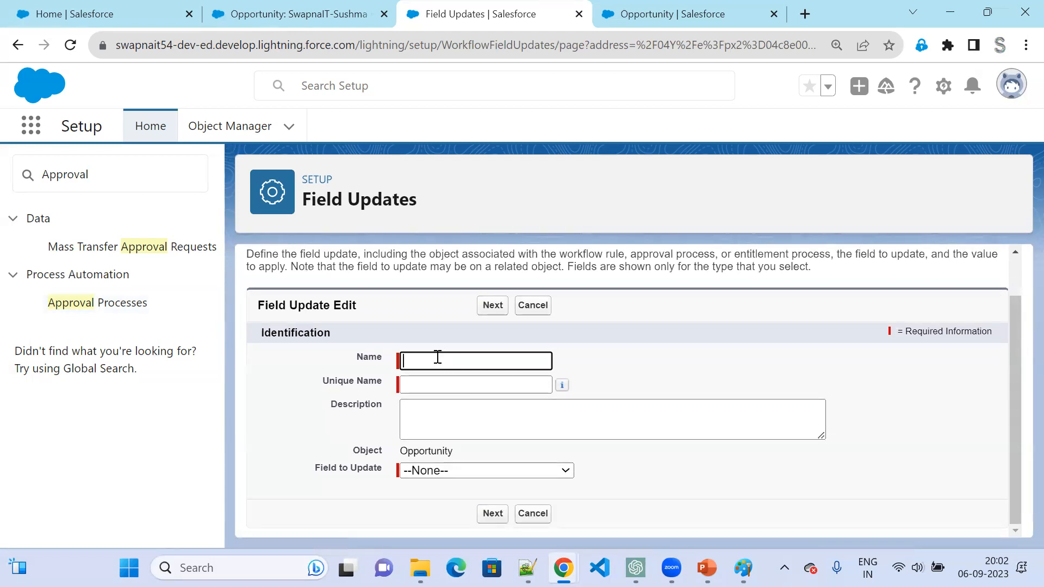
type("Approval status ")
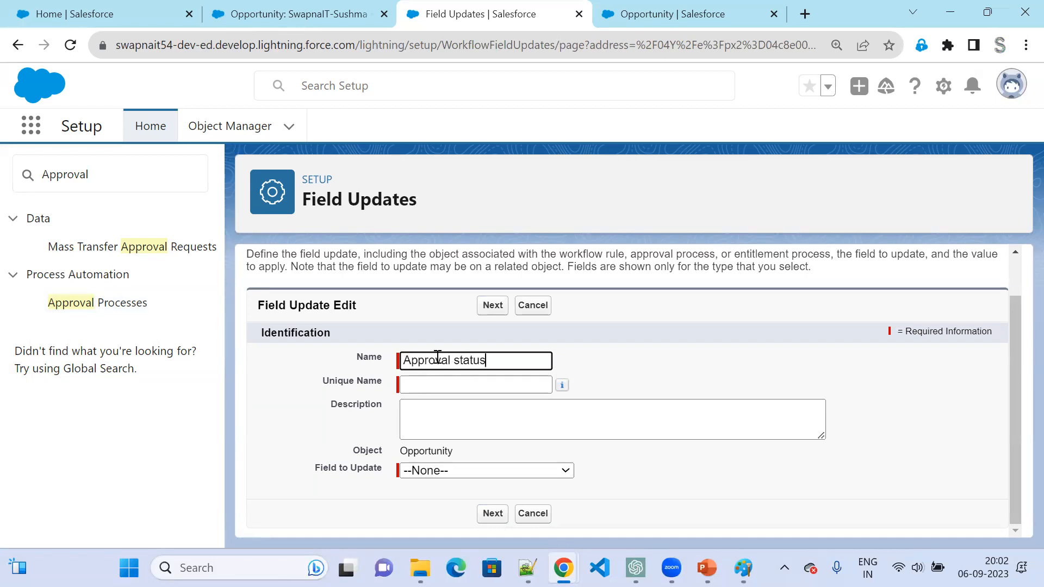
type("inprogress")
left_click(451, 428)
left_click(480, 471)
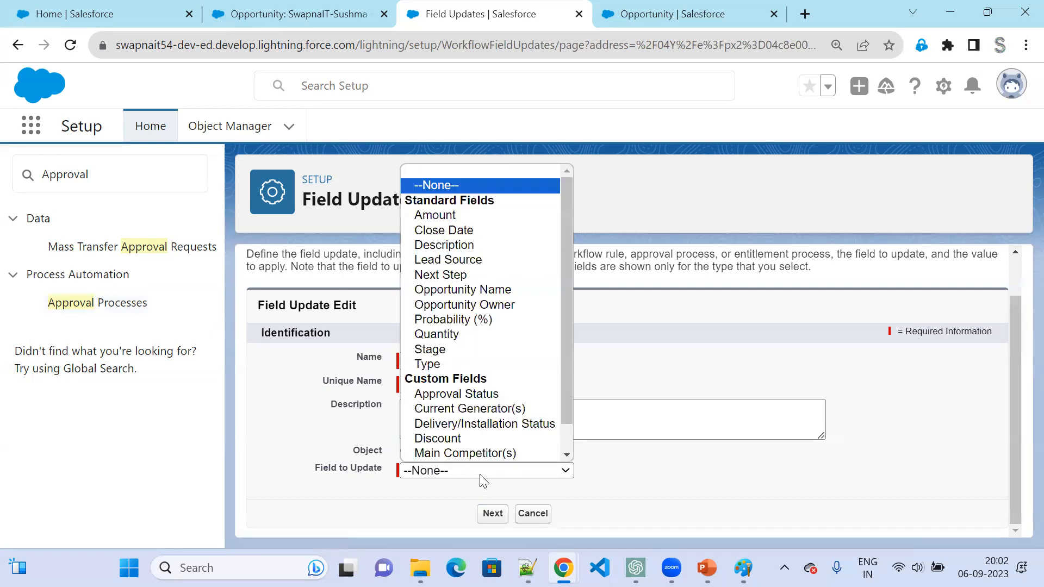
left_click(486, 394)
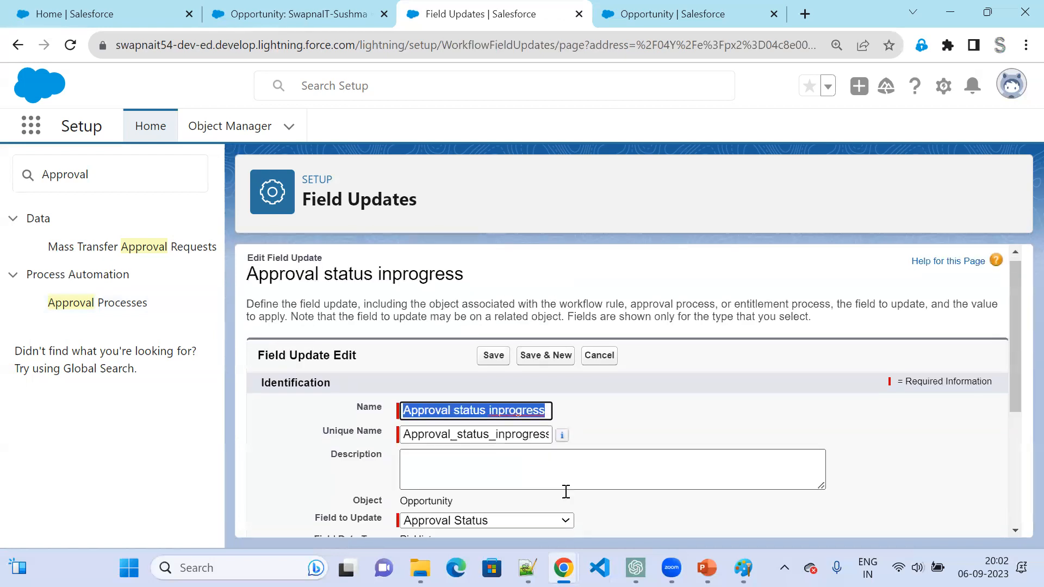
Give the field update the specific value In-progress and save it.
scroll(564, 489, "down", 5)
left_click(571, 461)
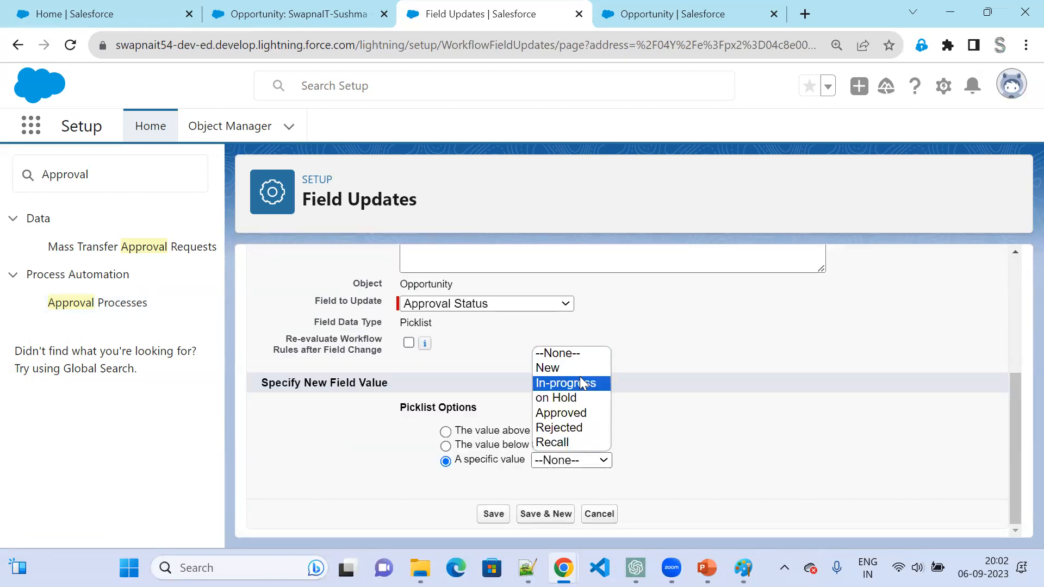
left_click(579, 381)
left_click(495, 514)
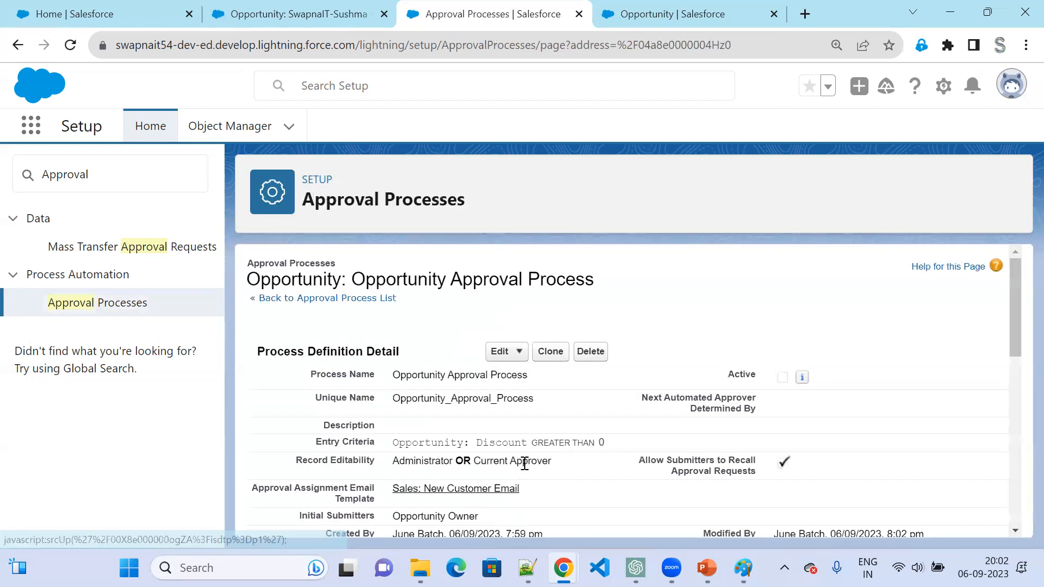
Start a new approval step named ">20 percent" with the unique name X20_percent and proceed to its criteria.
scroll(560, 438, "down", 5)
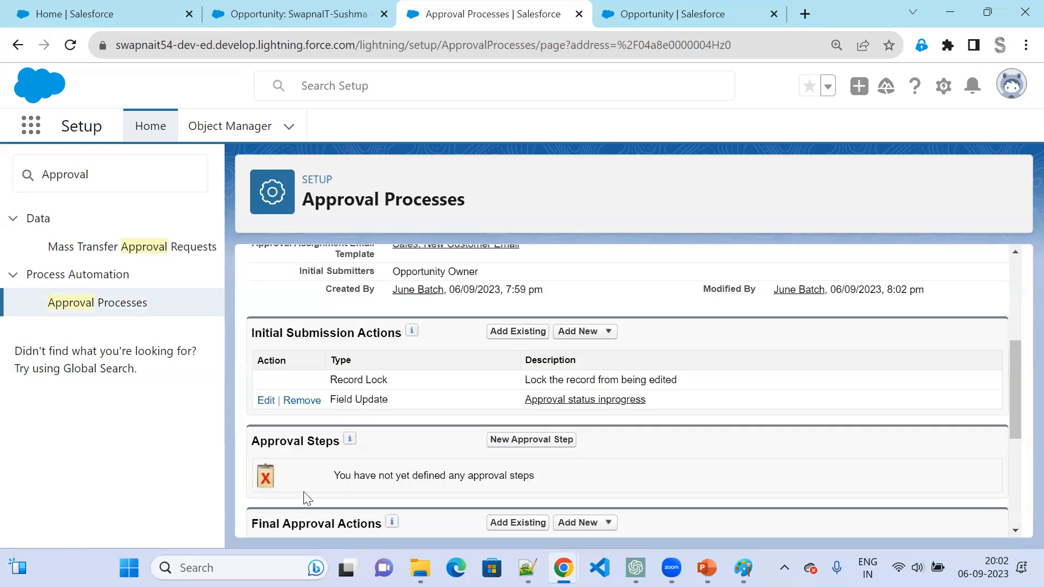
left_click(530, 440)
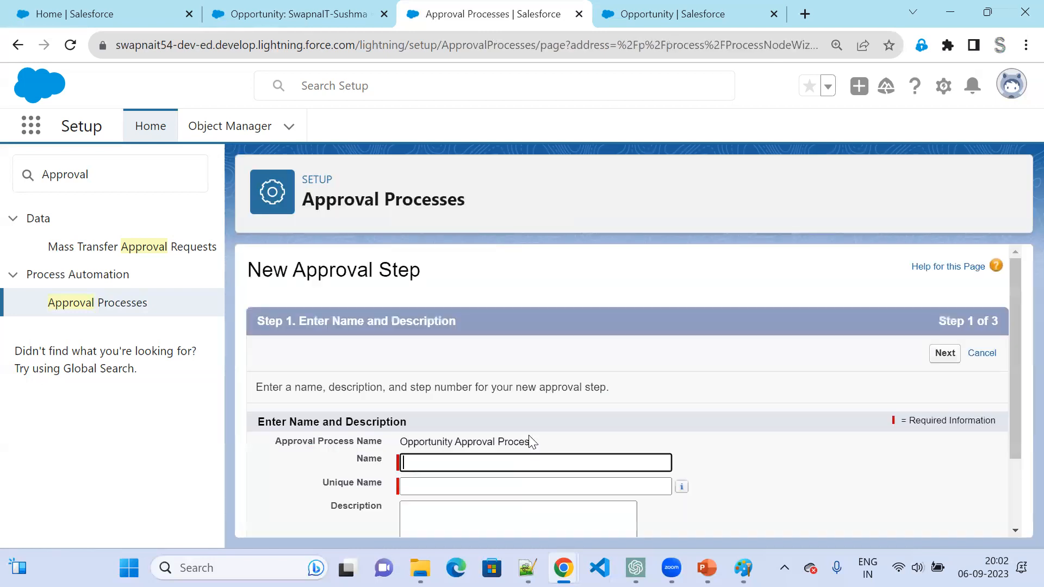
scroll(529, 441, "down", 1)
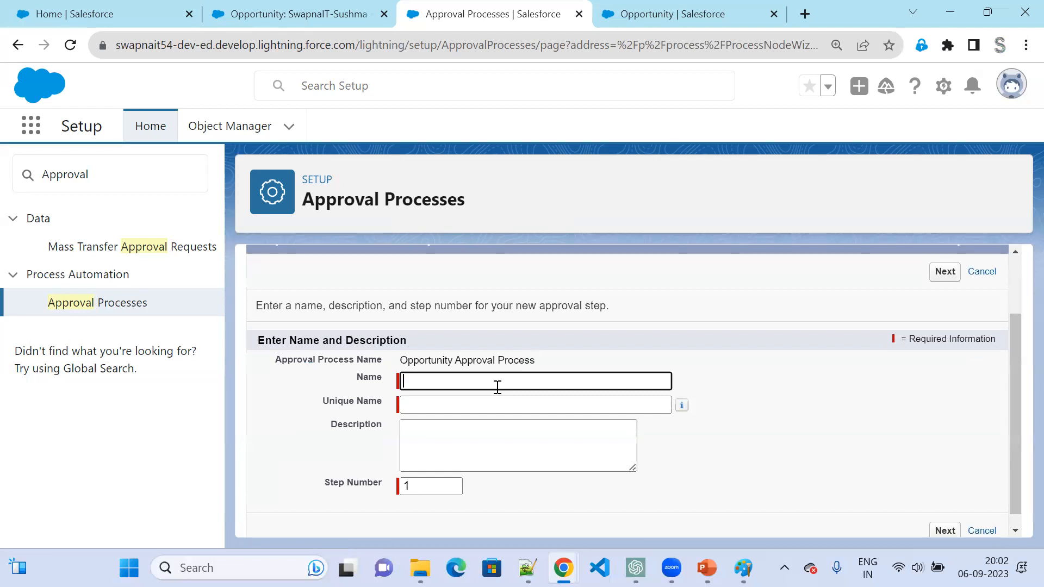
type(">20 percent")
key("Tab")
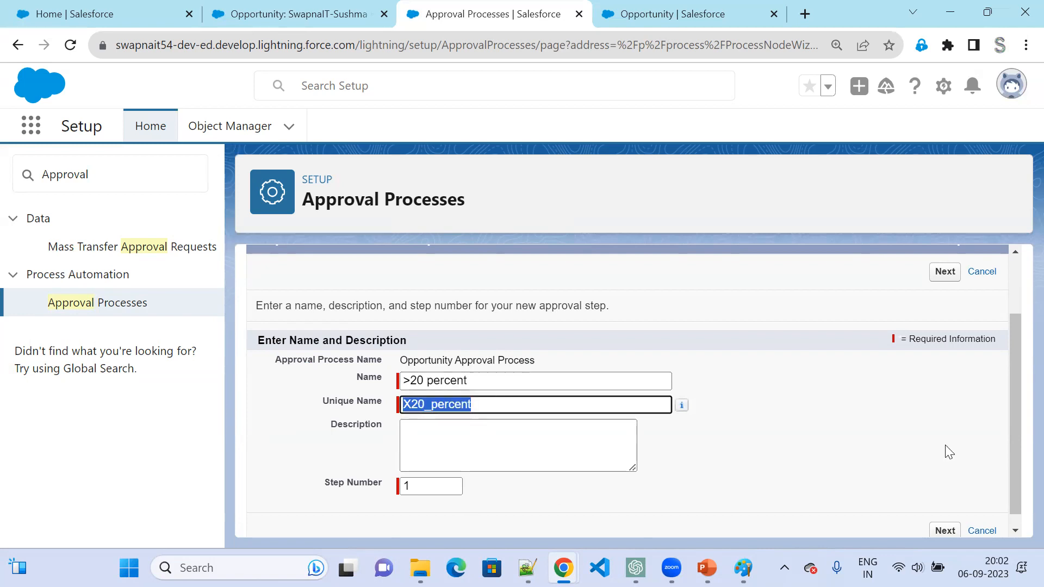
scroll(931, 517, "down", 1)
left_click(938, 516)
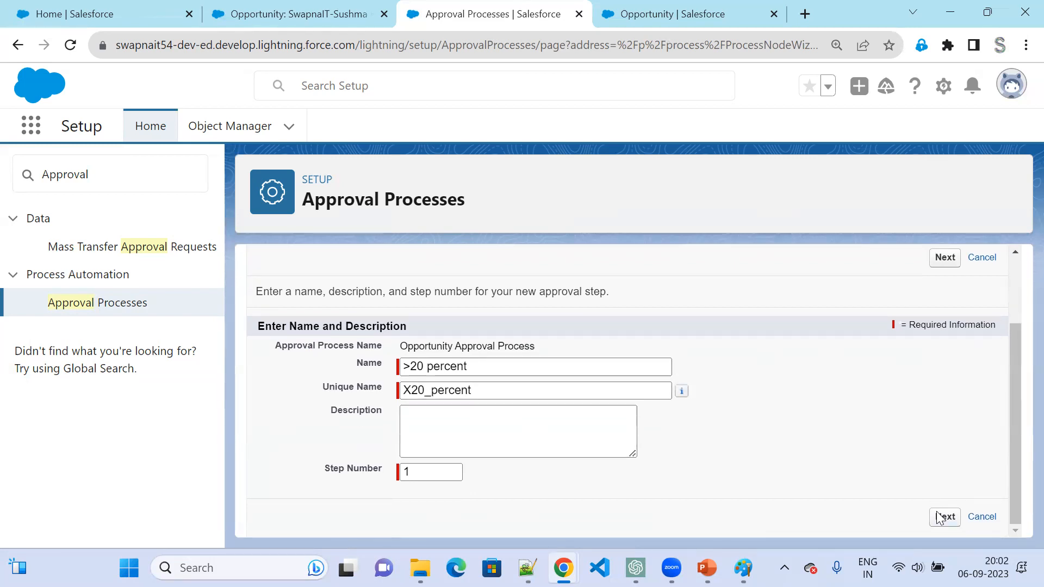
Restrict entry to the approval step to records that meet specified criteria instead of all records.
scroll(632, 421, "down", 1)
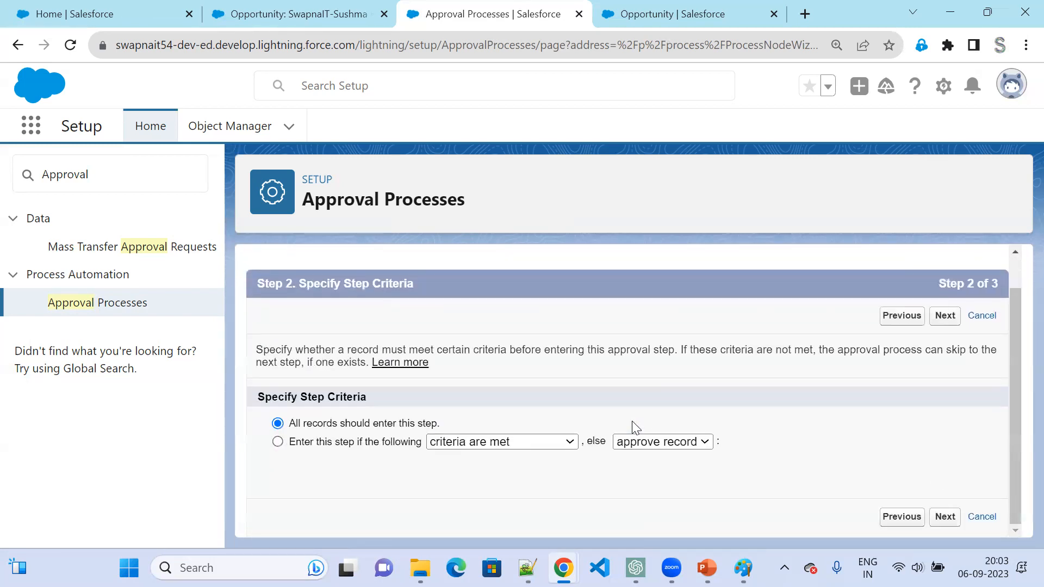
left_click(300, 446)
left_click_drag(350, 426, 455, 430)
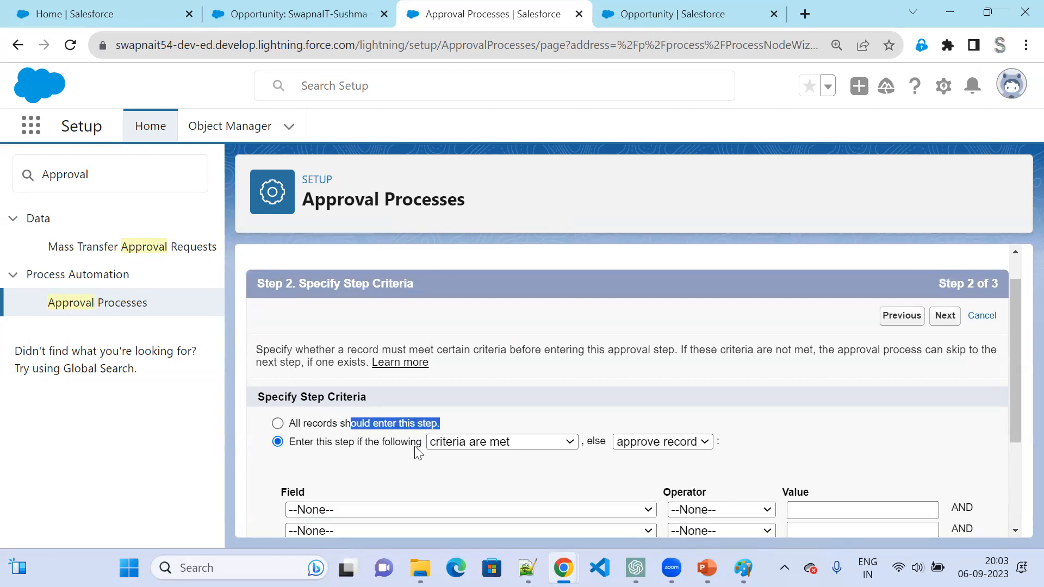
left_click(325, 427)
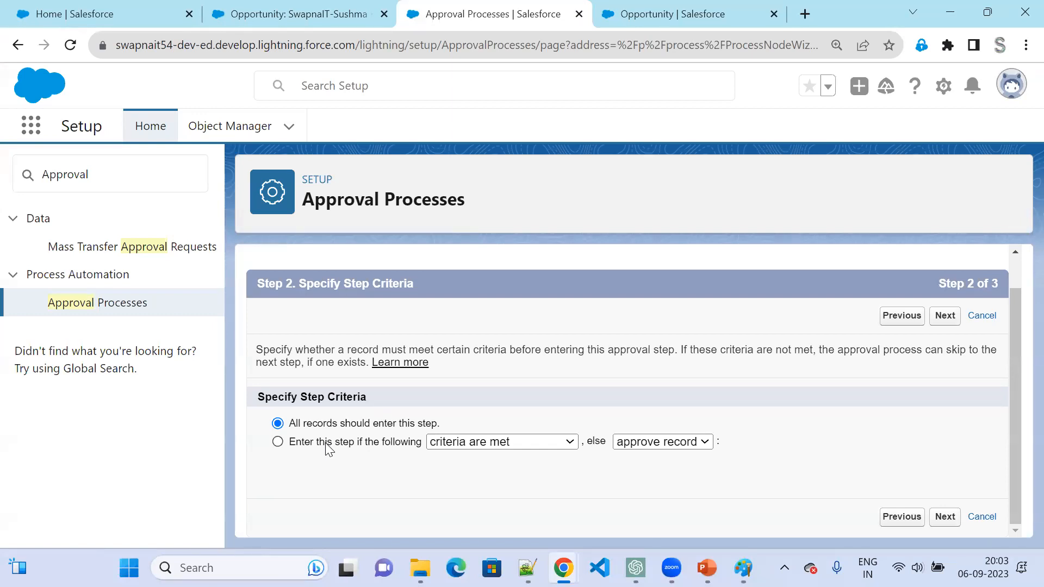
left_click(327, 445)
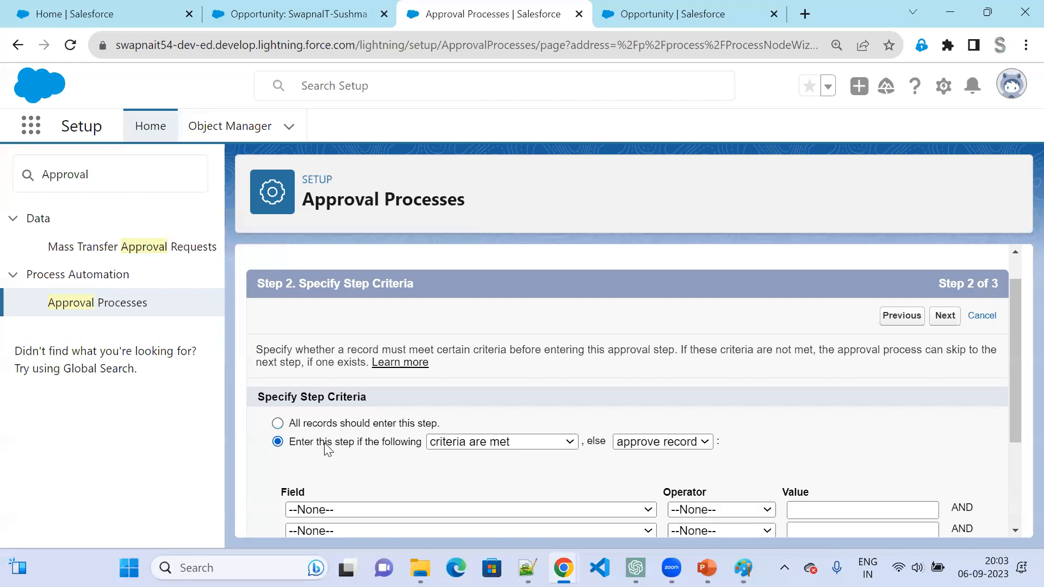
Define the step criterion as Opportunity: Discount greater than 20 and proceed to the approver selection.
scroll(327, 447, "down", 1)
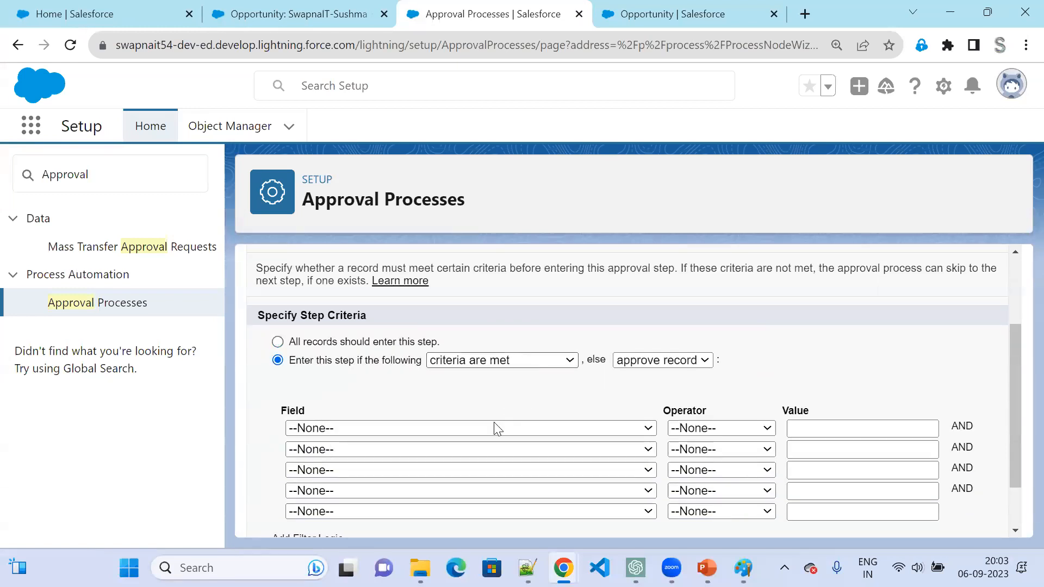
left_click(487, 432)
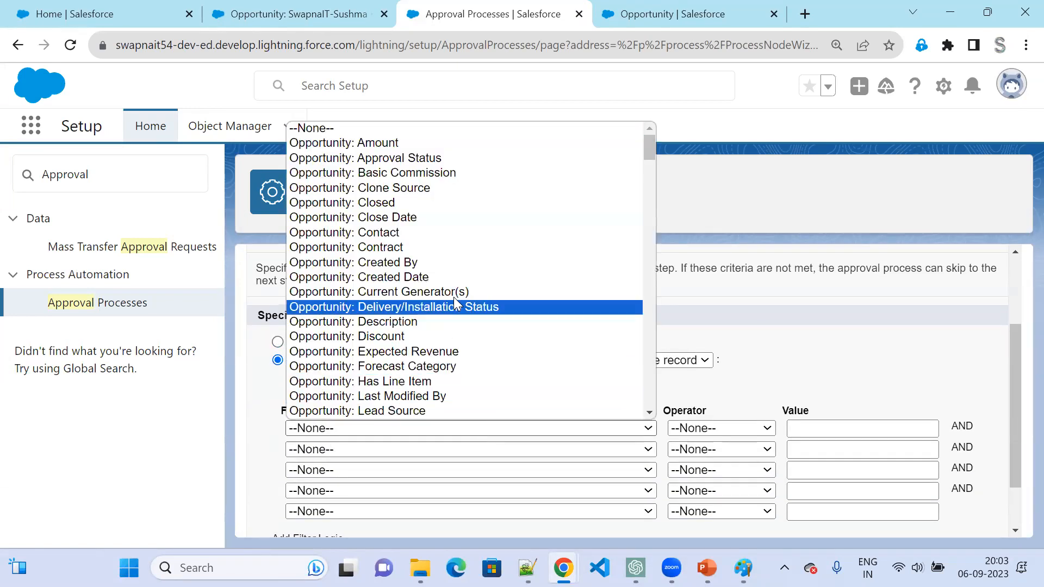
left_click(453, 337)
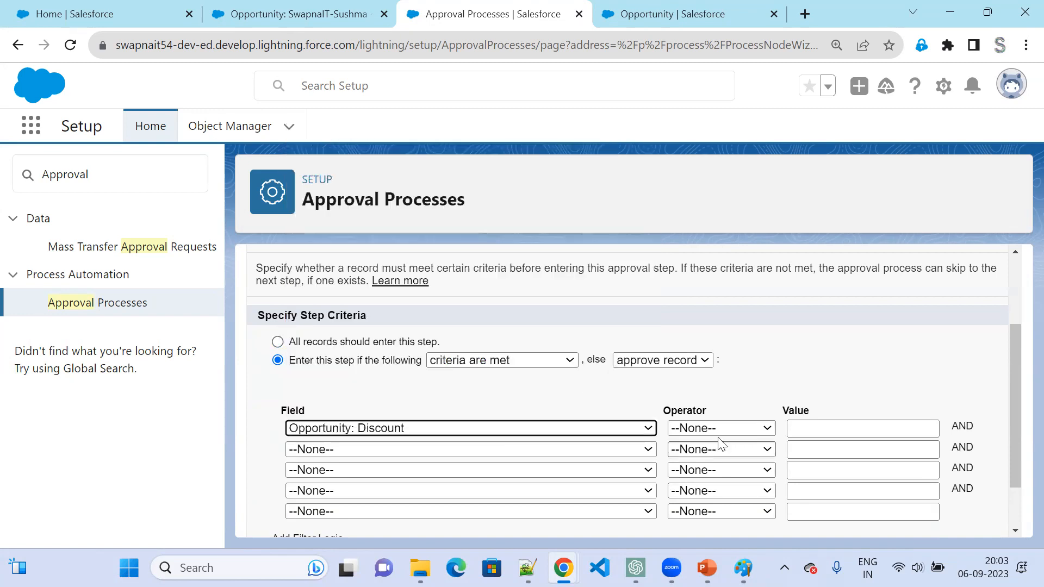
left_click(721, 433)
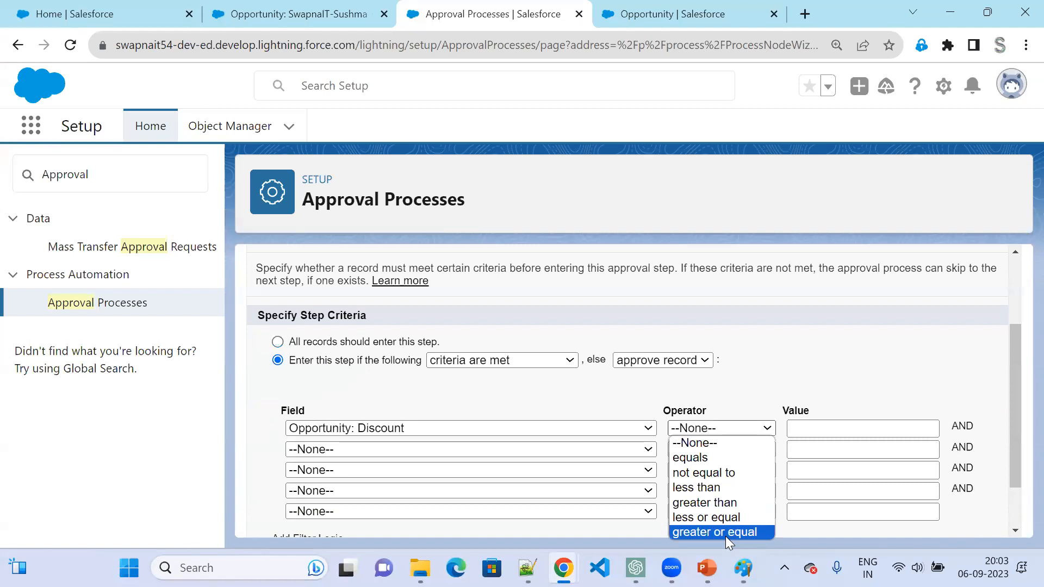
left_click(721, 503)
left_click(810, 427)
type("20")
left_click(887, 373)
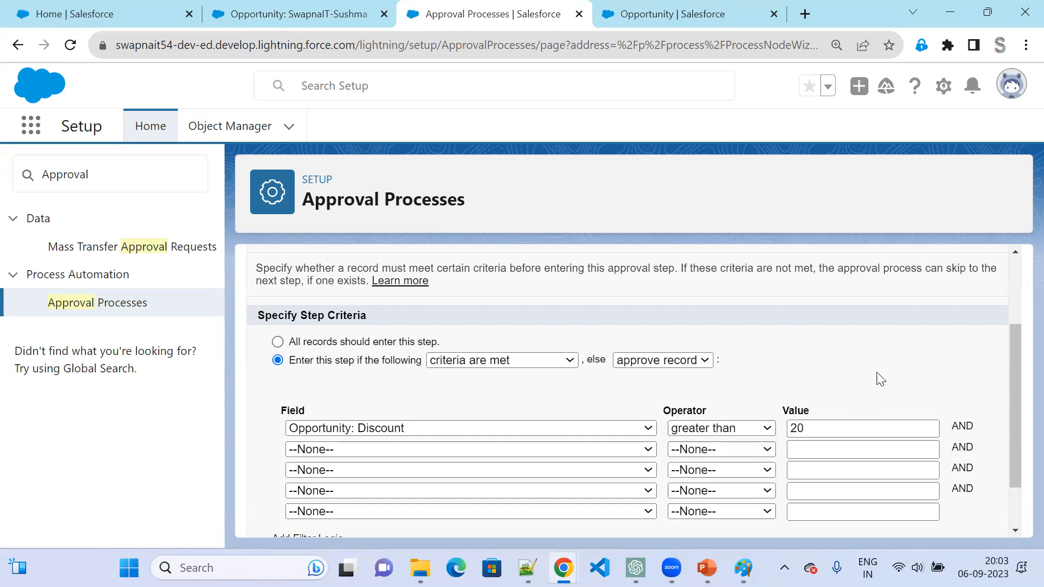
scroll(879, 378, "down", 2)
left_click(945, 517)
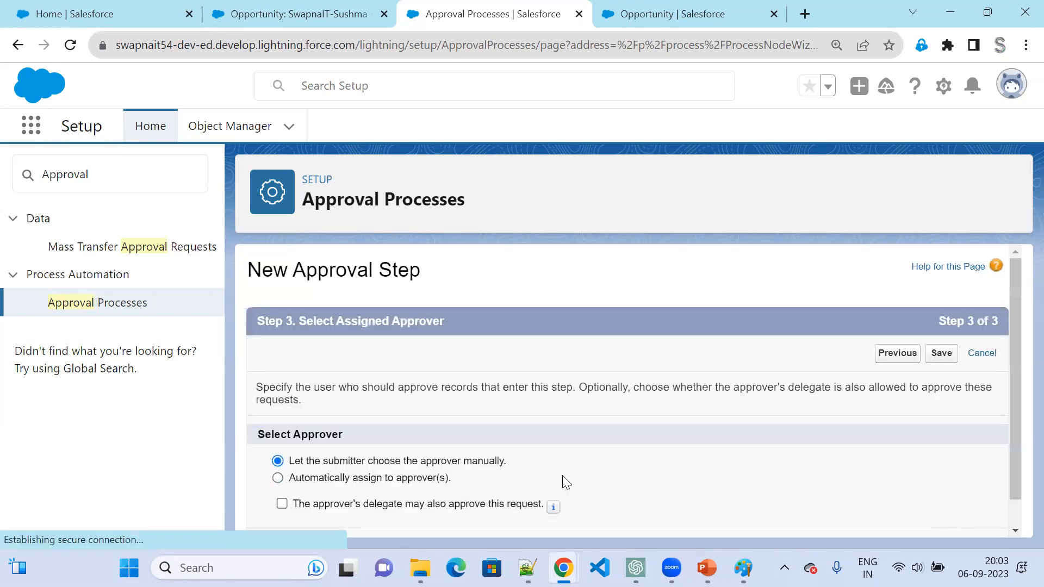
Set the approval step to automatically assign to approvers instead of letting the submitter choose manually.
scroll(372, 461, "down", 1)
left_click_drag(361, 432, 510, 433)
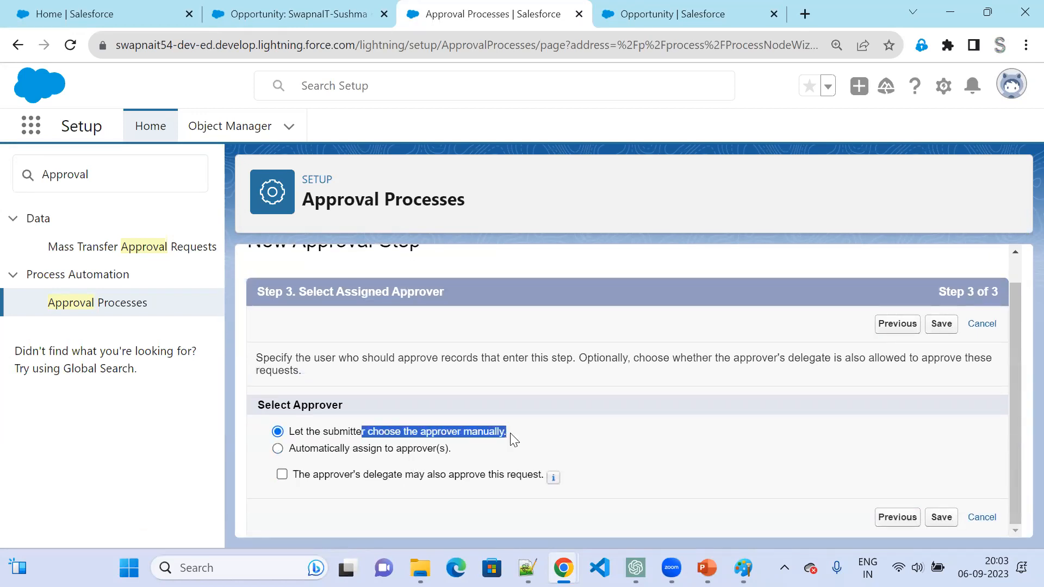
left_click(348, 449)
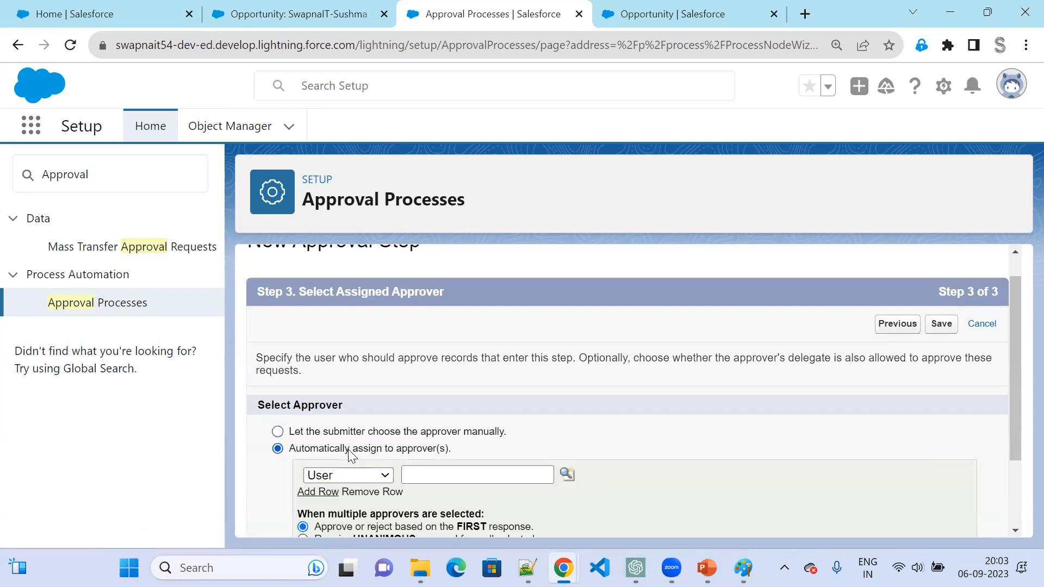
left_click(437, 475)
scroll(461, 459, "down", 2)
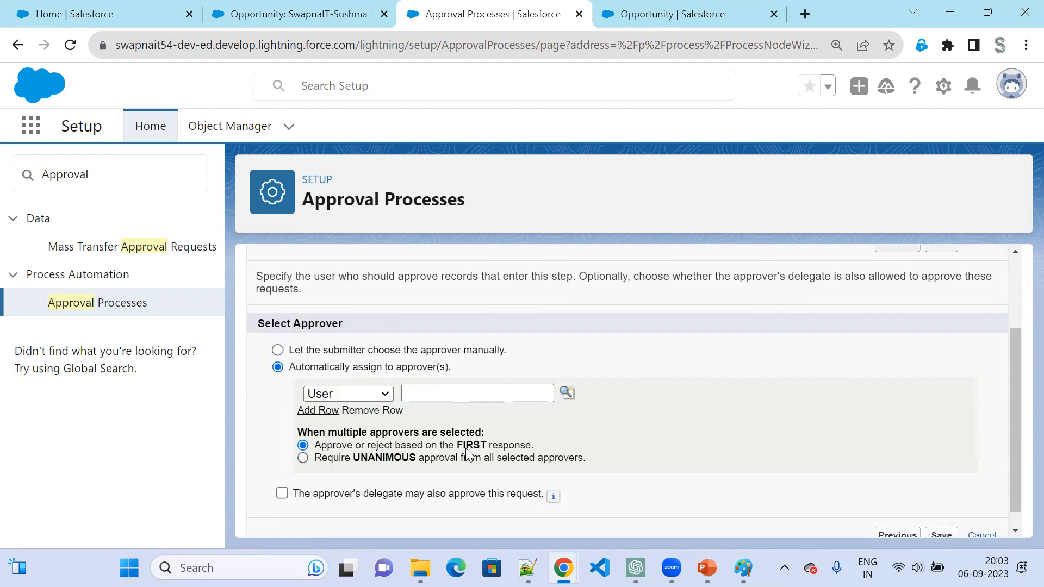
left_click(365, 396)
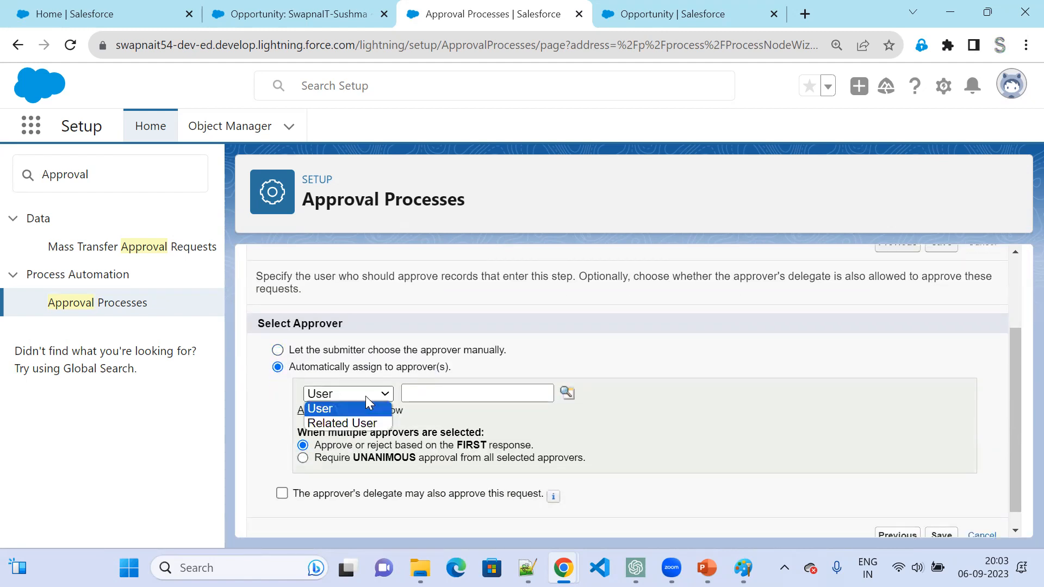
left_click(370, 425)
left_click(409, 393)
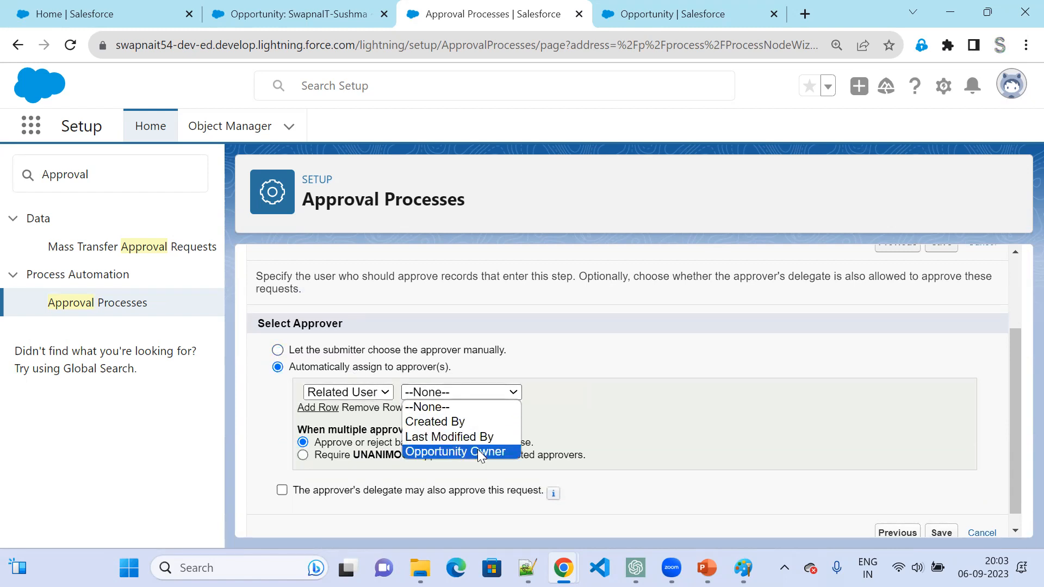
left_click(334, 392)
left_click(335, 392)
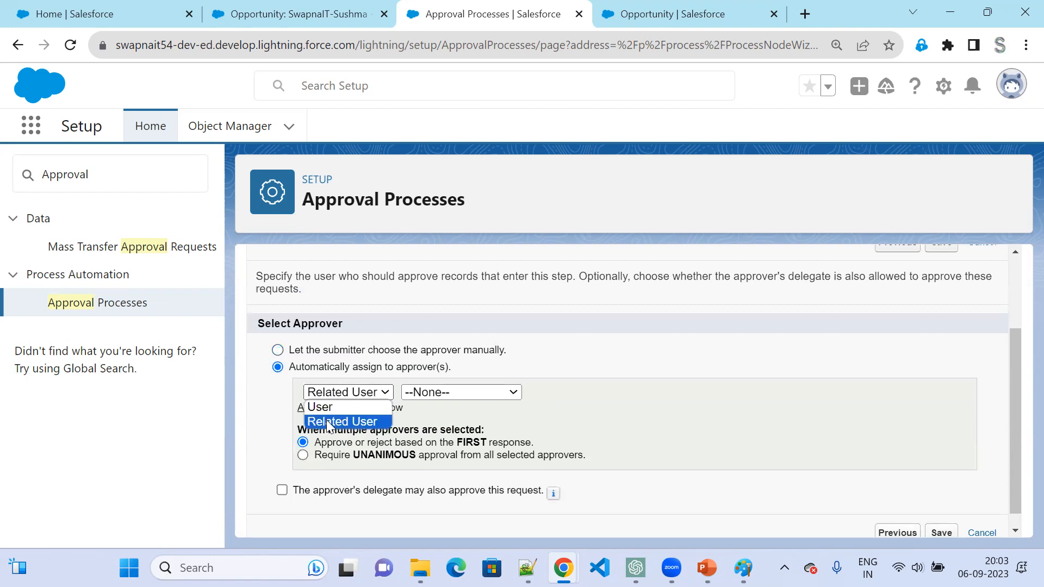
left_click(329, 411)
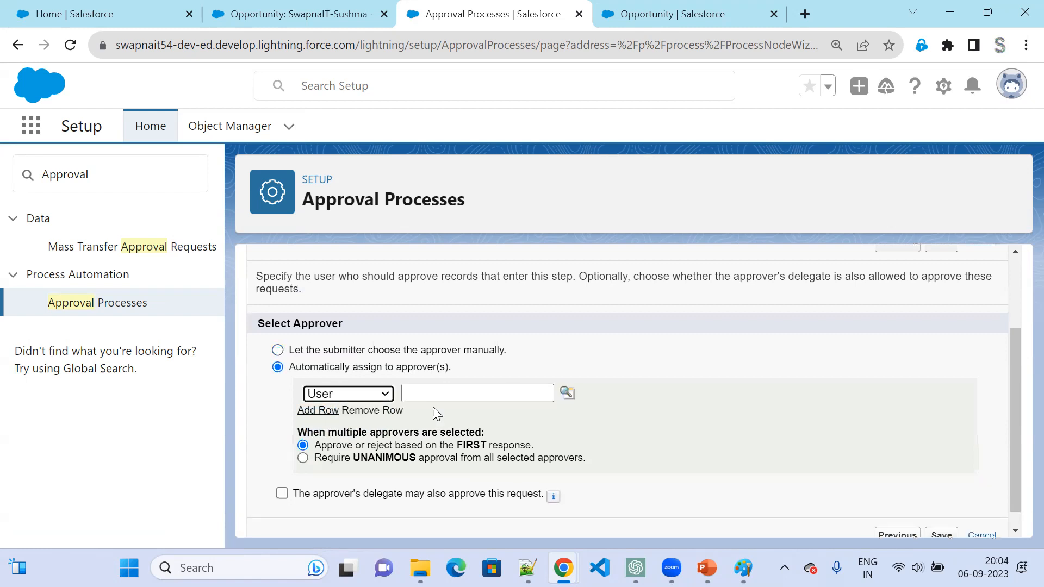
Look up the user with the CTO role and assign that user as the step's approver.
left_click(566, 397)
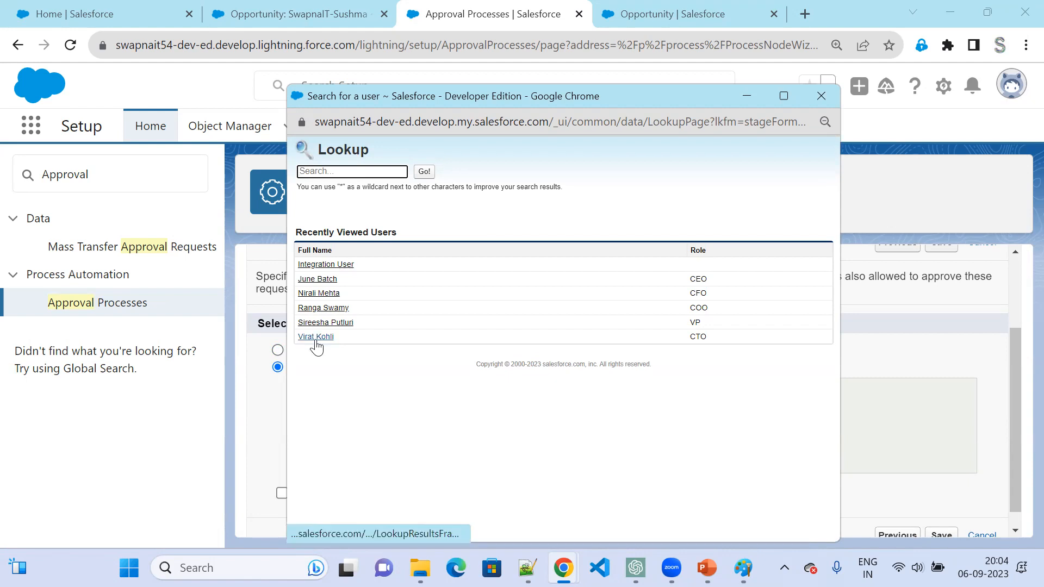
left_click(316, 341)
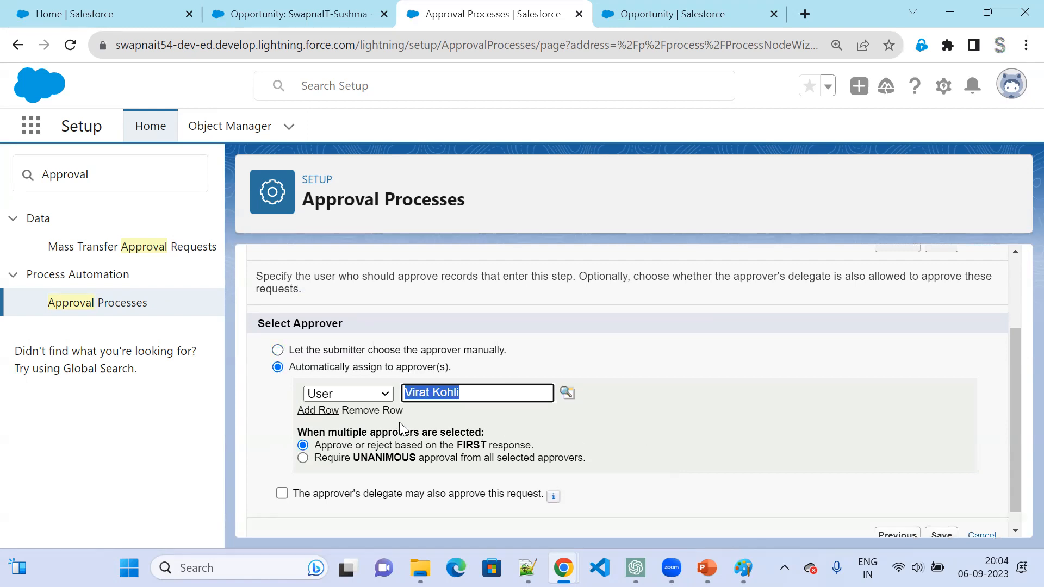
left_click(610, 441)
left_click_drag(482, 400, 396, 397)
scroll(620, 454, "down", 1)
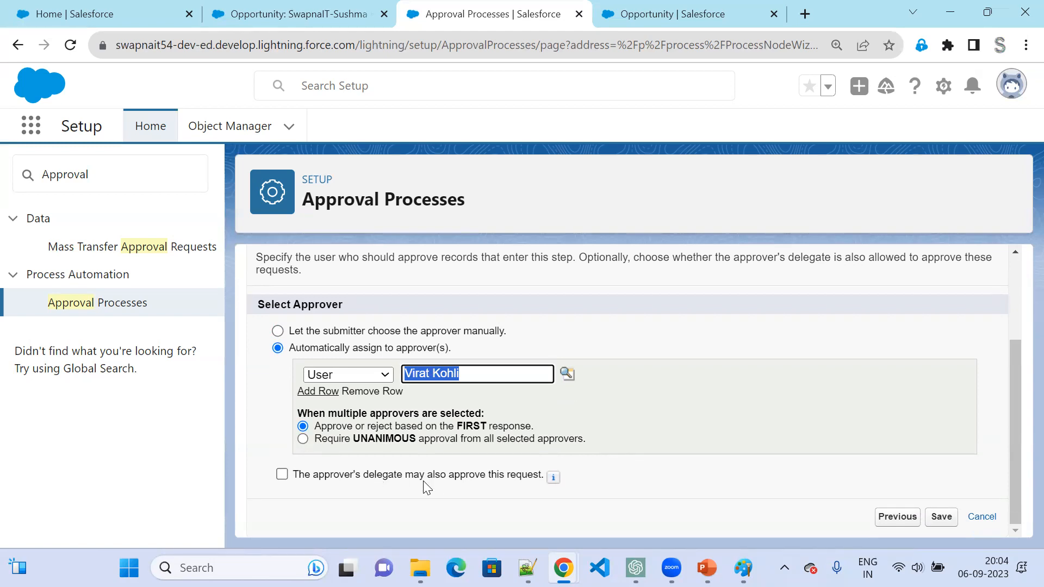
Base approval or rejection by multiple approvers on the first response and add a second approver row.
left_click(385, 442)
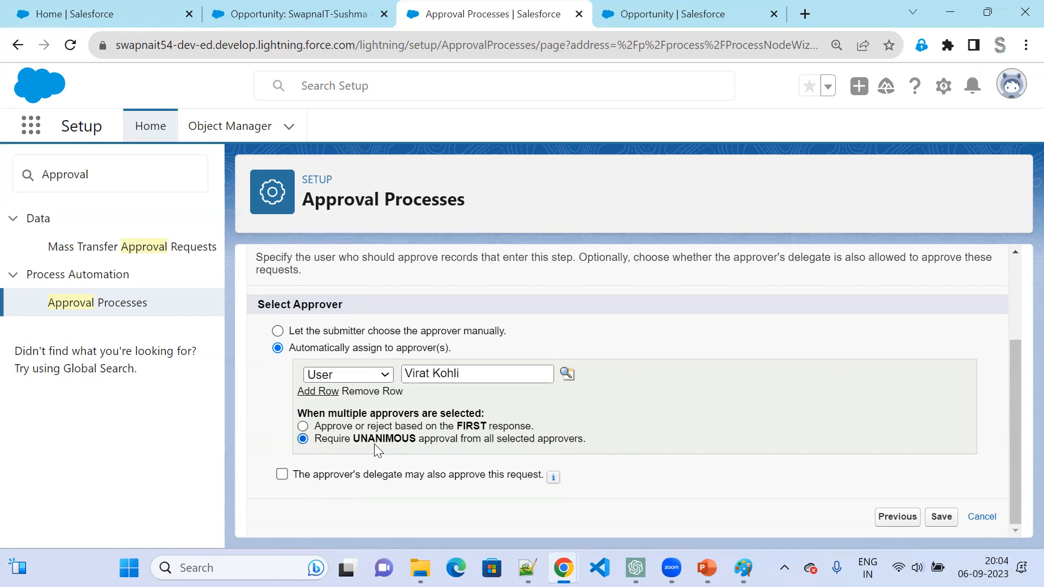
left_click(361, 427)
left_click(317, 392)
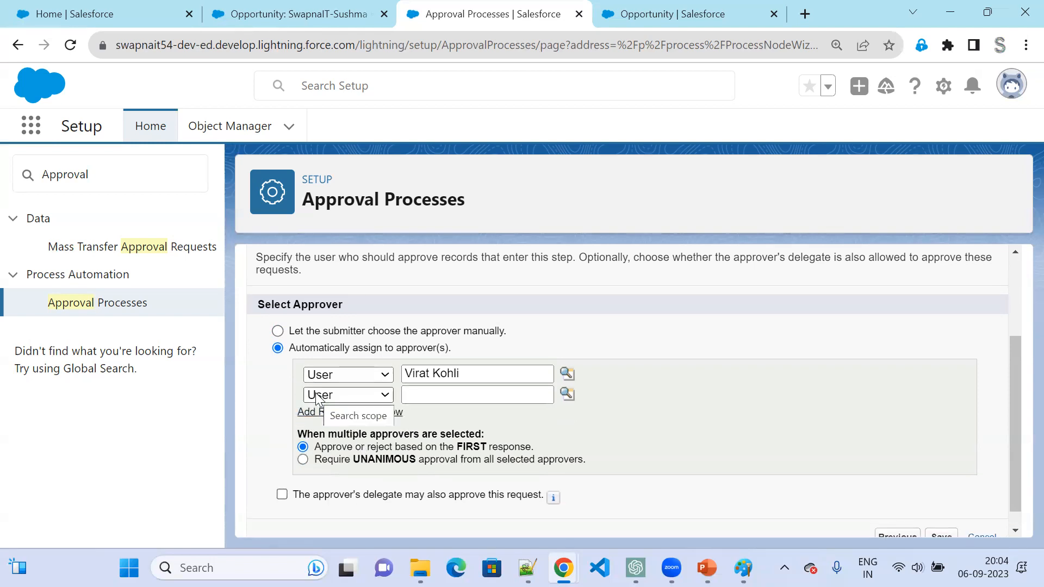
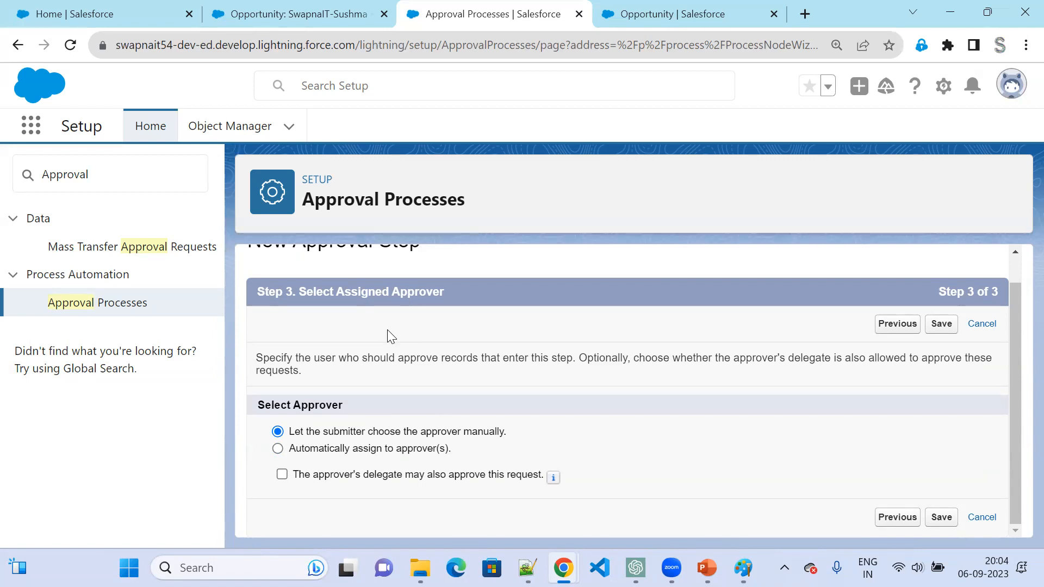
Reselect automatic assignment to approvers for the approval step and save it.
left_click(319, 451)
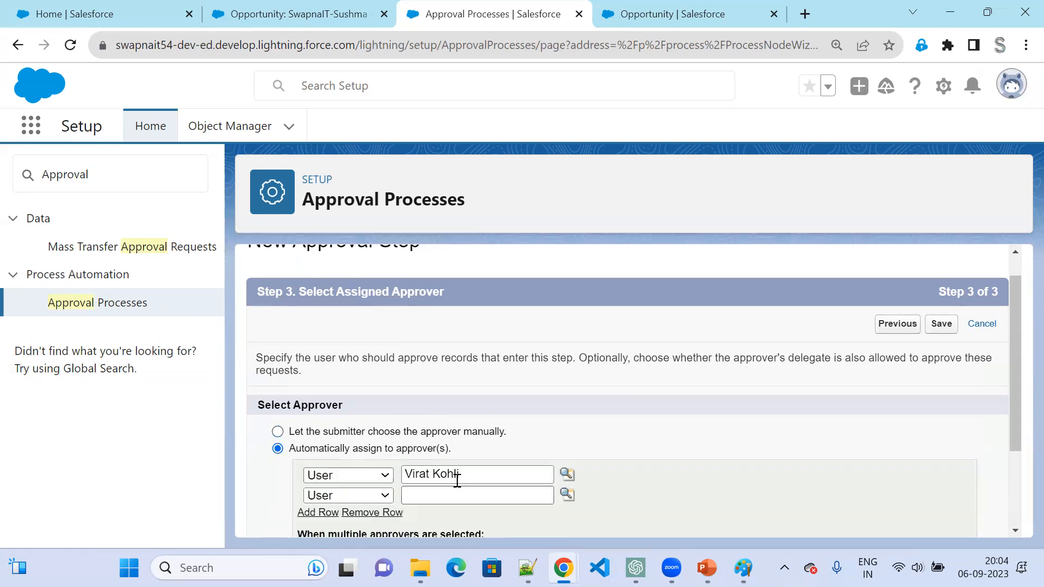
scroll(459, 476, "down", 2)
left_click(941, 516)
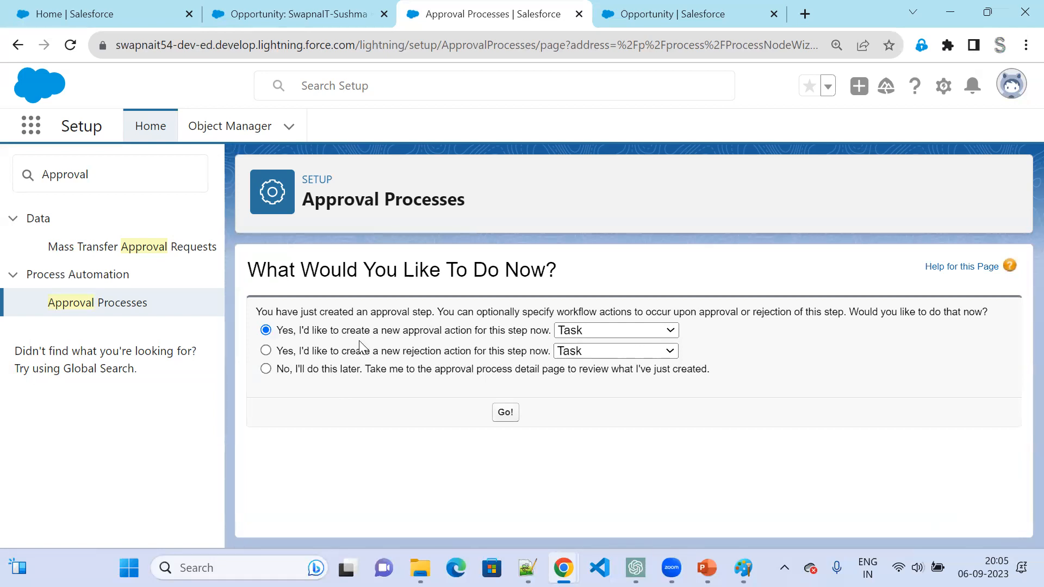
Postpone the step's workflow actions and review the record lock and field update among the process's initial submission actions.
left_click(309, 377)
left_click(515, 419)
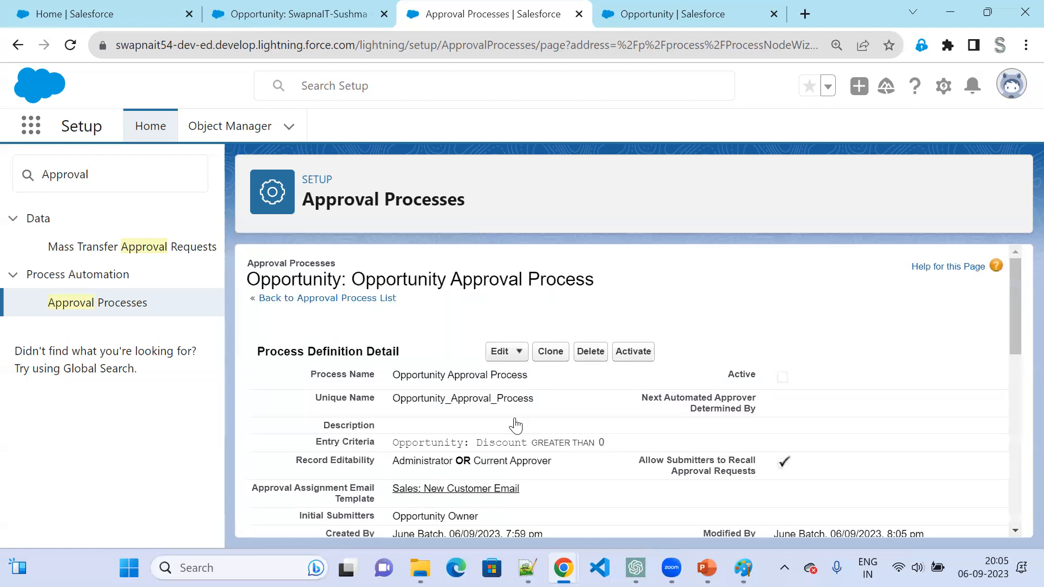
scroll(514, 421, "down", 6)
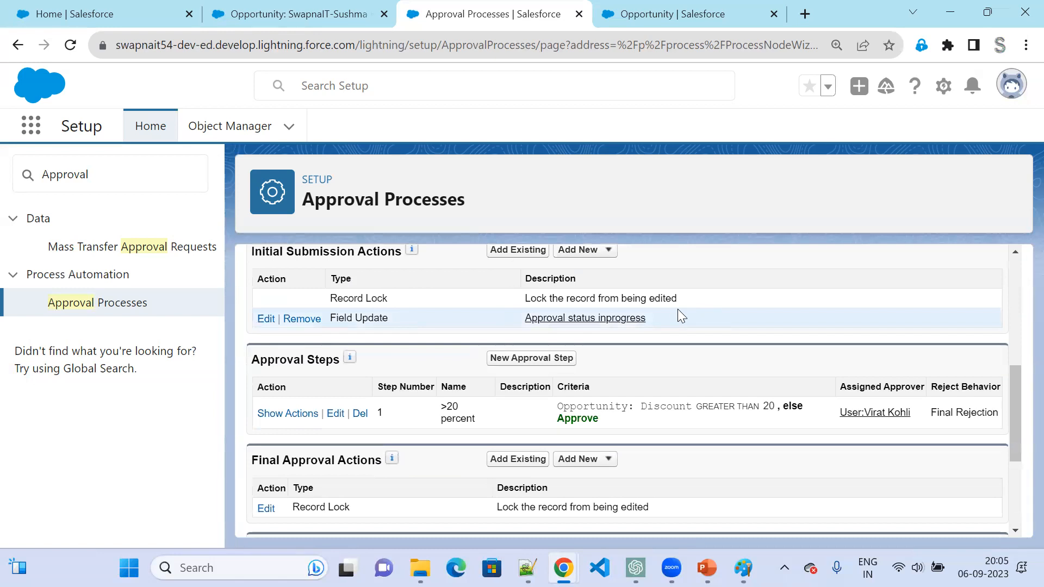
triple_click(604, 316)
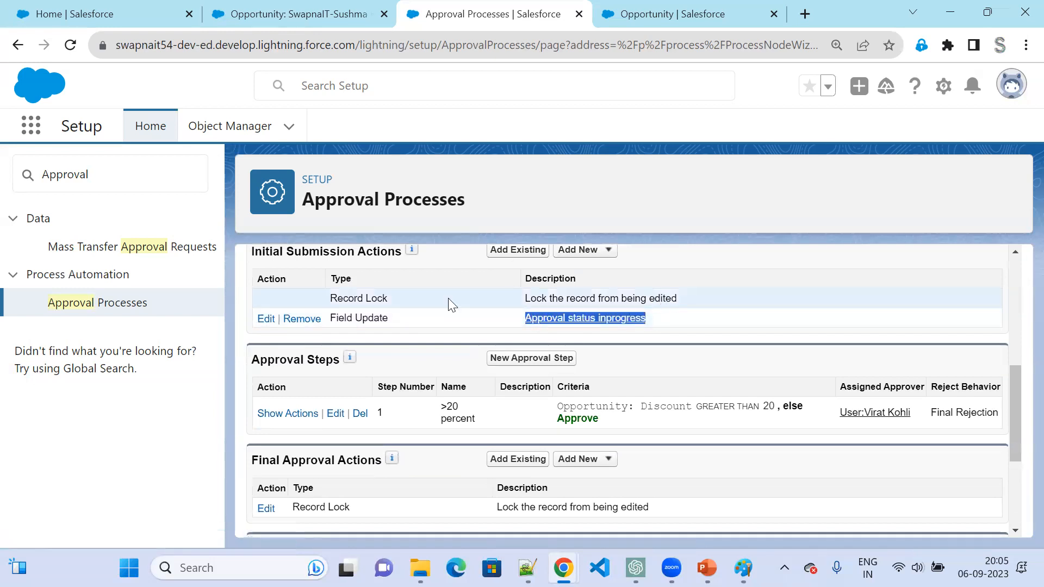
left_click_drag(331, 298, 386, 298)
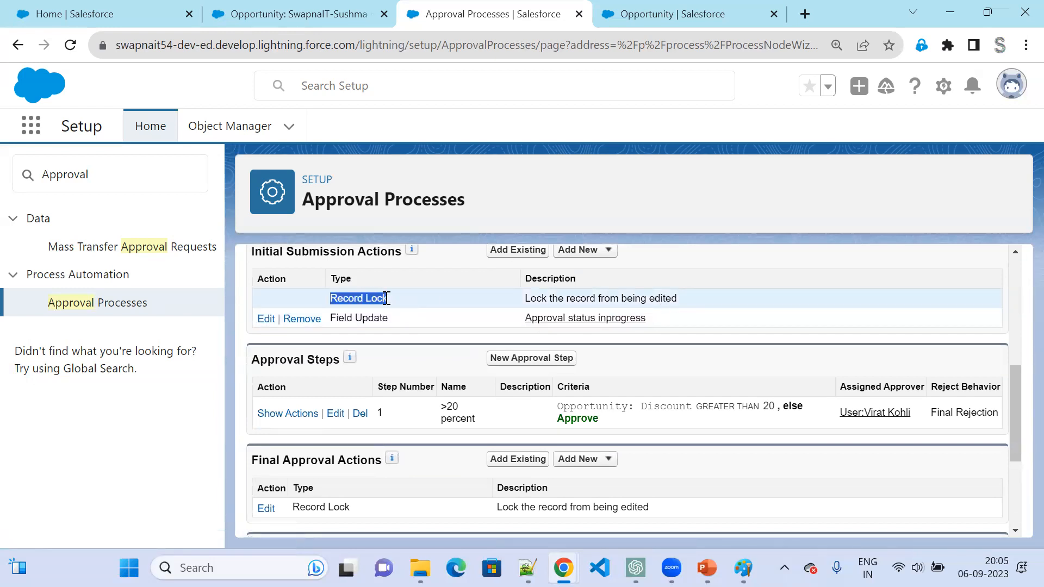
left_click_drag(530, 296, 677, 295)
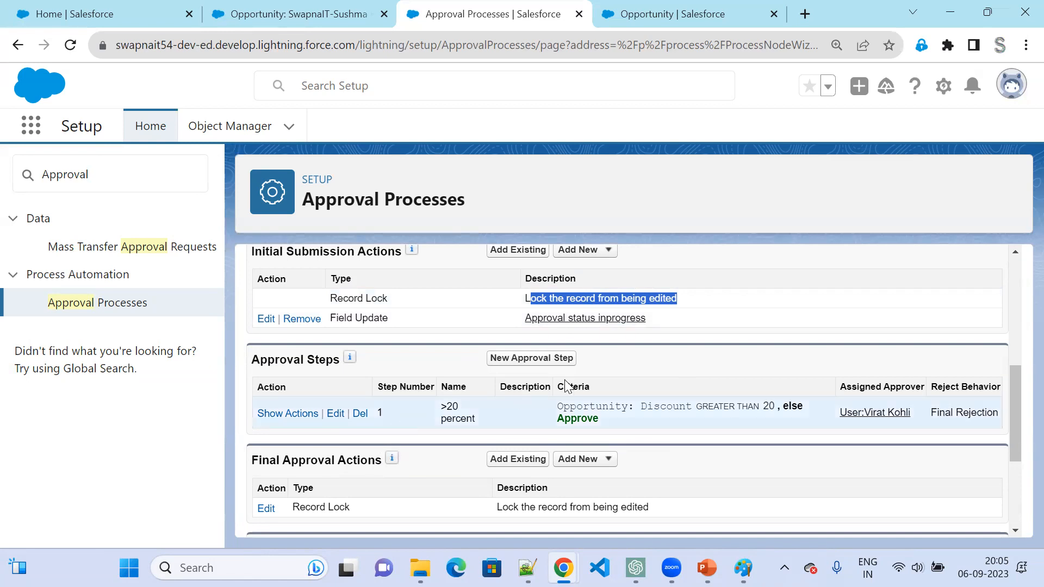
Start a second approval step named ">40 Percentage" with the unique name X40_Percentage.
left_click(537, 360)
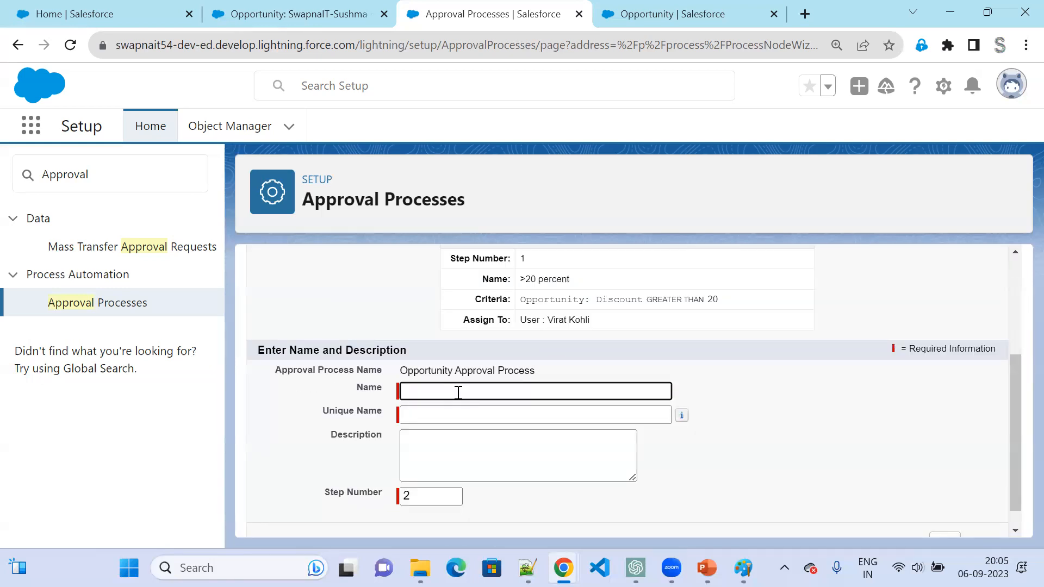
type(">40")
key("Tab")
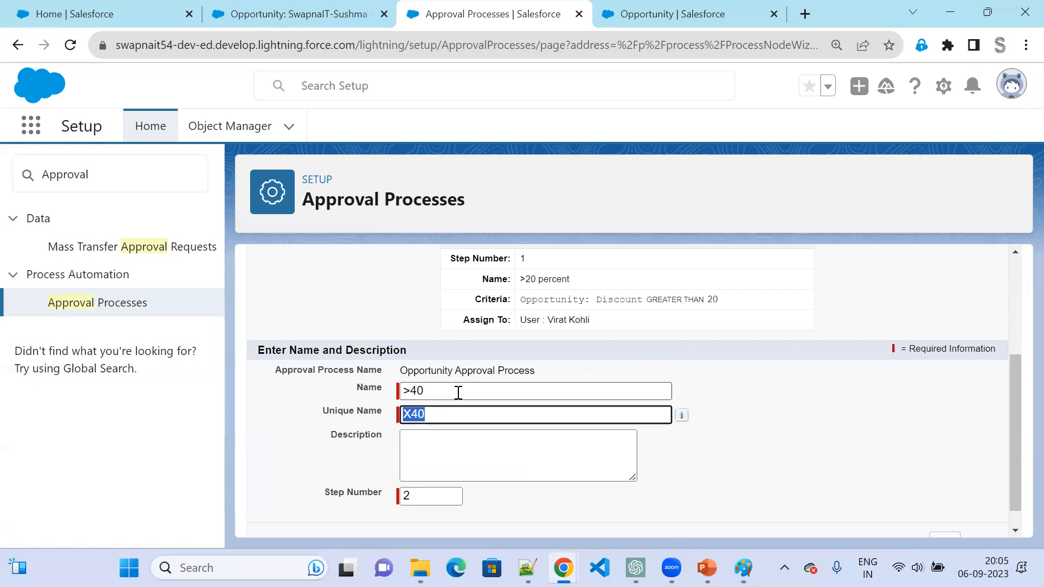
left_click(457, 393)
type("Per")
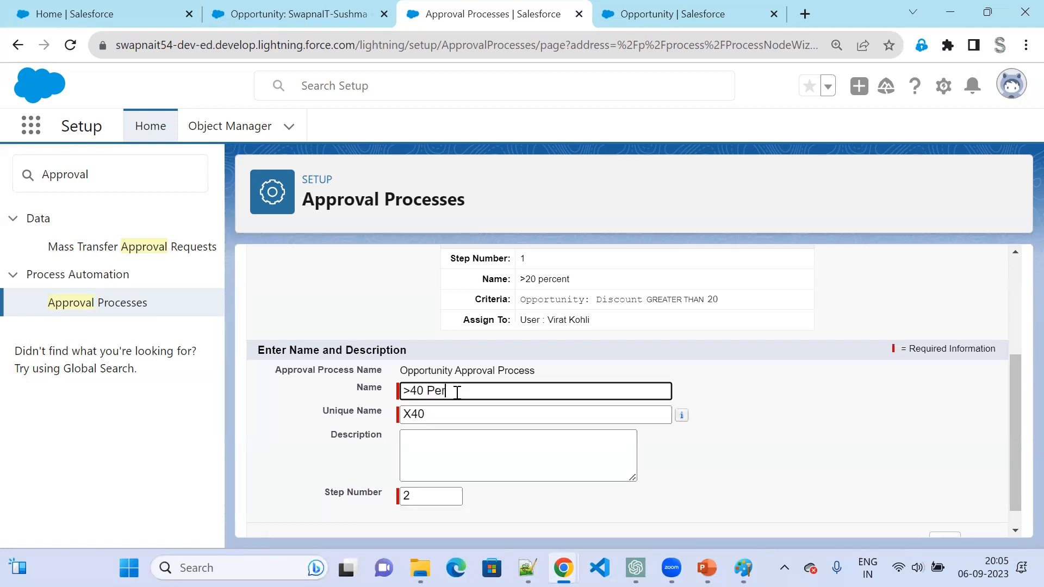
type("centage")
key("Tab")
key("BackSpace")
left_click(513, 390)
key("Tab")
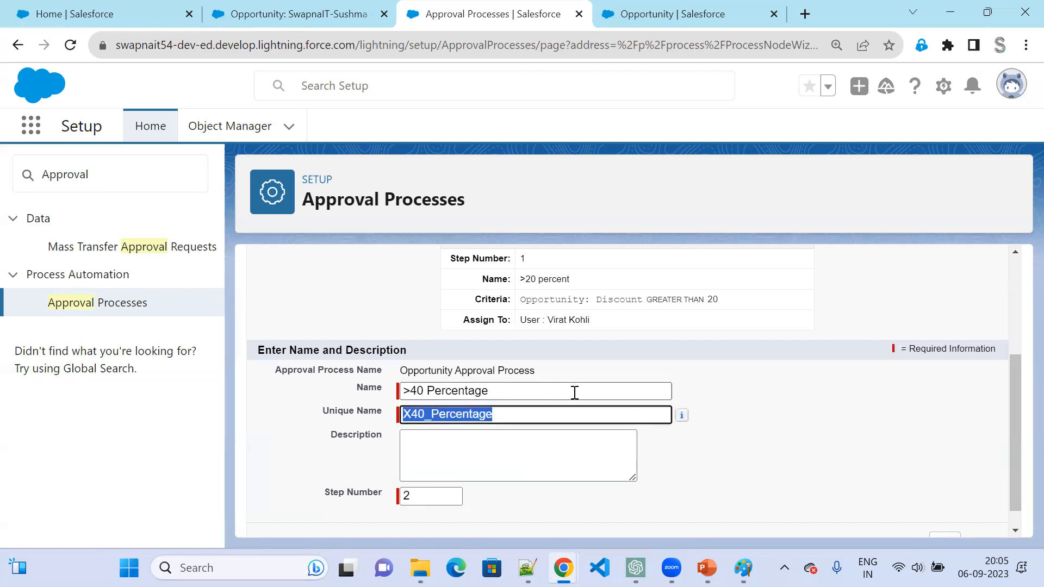
Accept the >40 Percentage name details for approval step 2 and restrict the step to records that meet criteria.
scroll(920, 511, "down", 1)
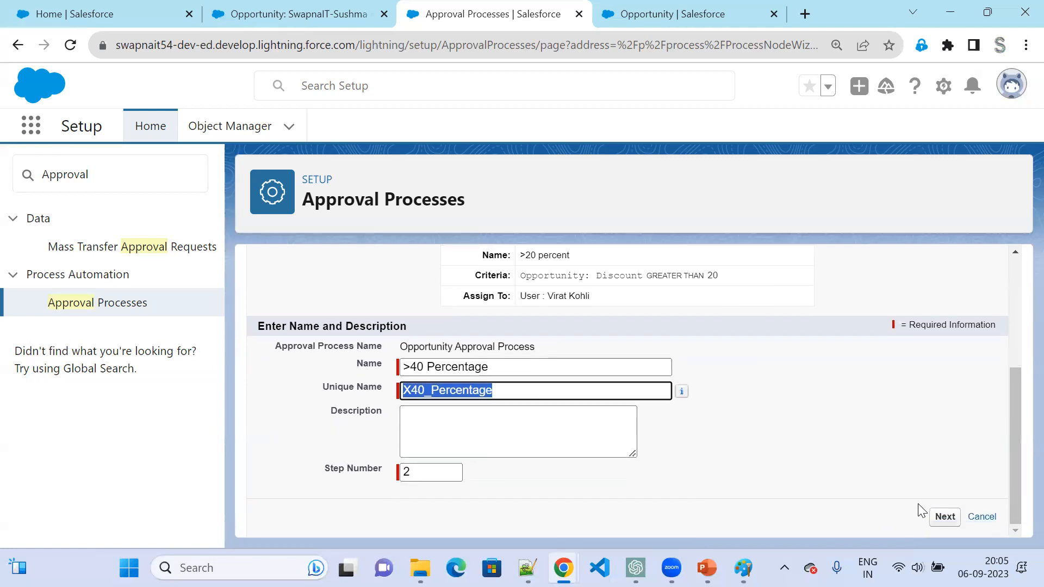
left_click(945, 519)
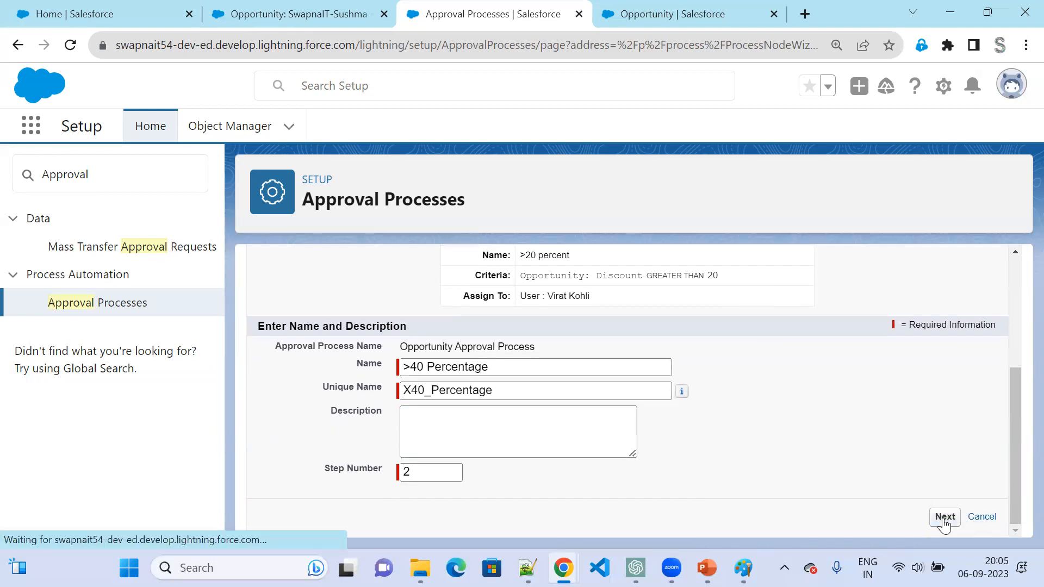
scroll(585, 455, "down", 3)
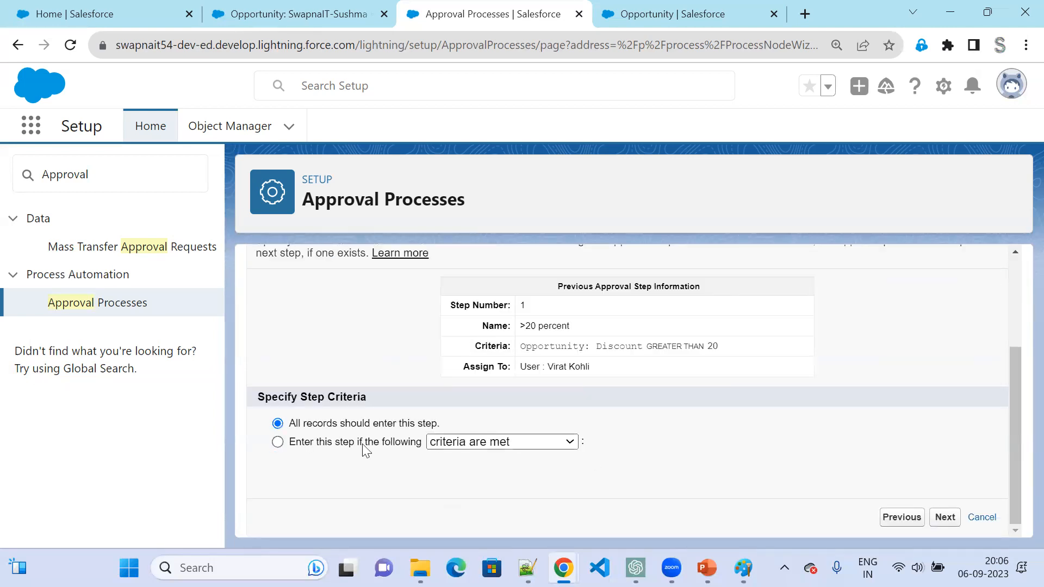
left_click(338, 443)
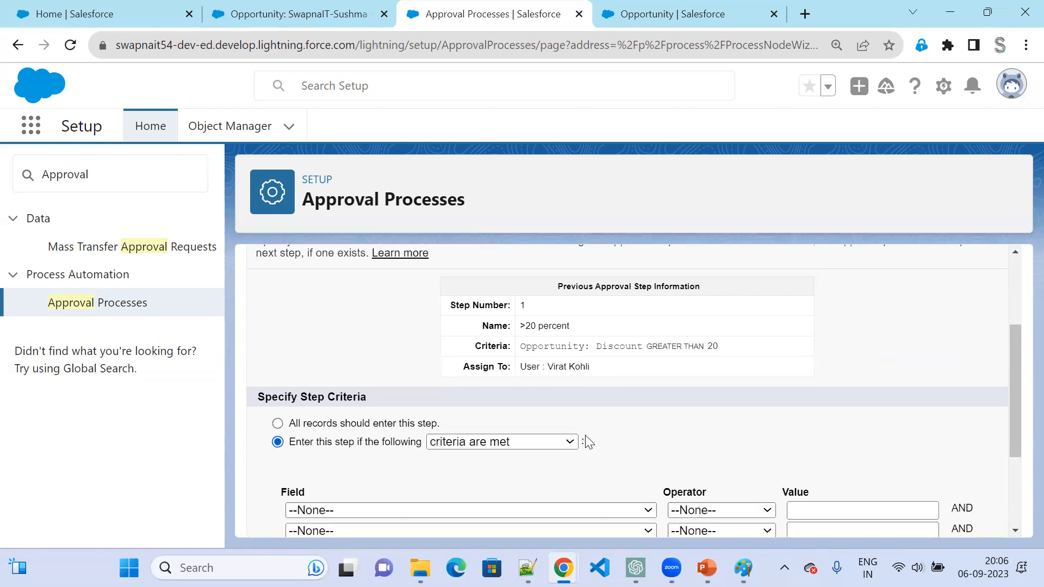
Set the step criterion to Opportunity: Discount greater than 40 and continue to approver selection.
scroll(544, 426, "down", 3)
left_click(537, 362)
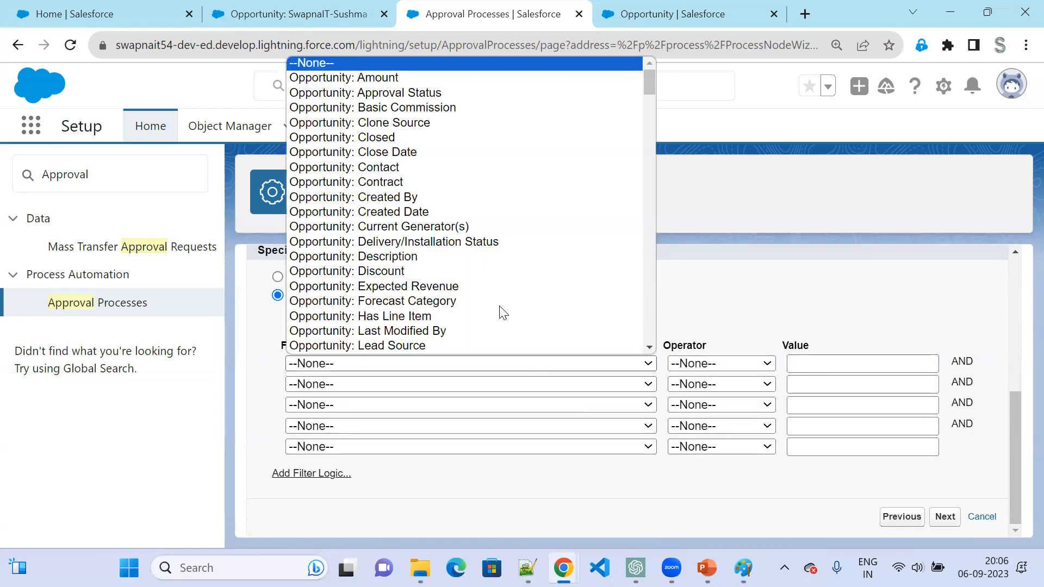
scroll(498, 310, "down", 1)
left_click(448, 257)
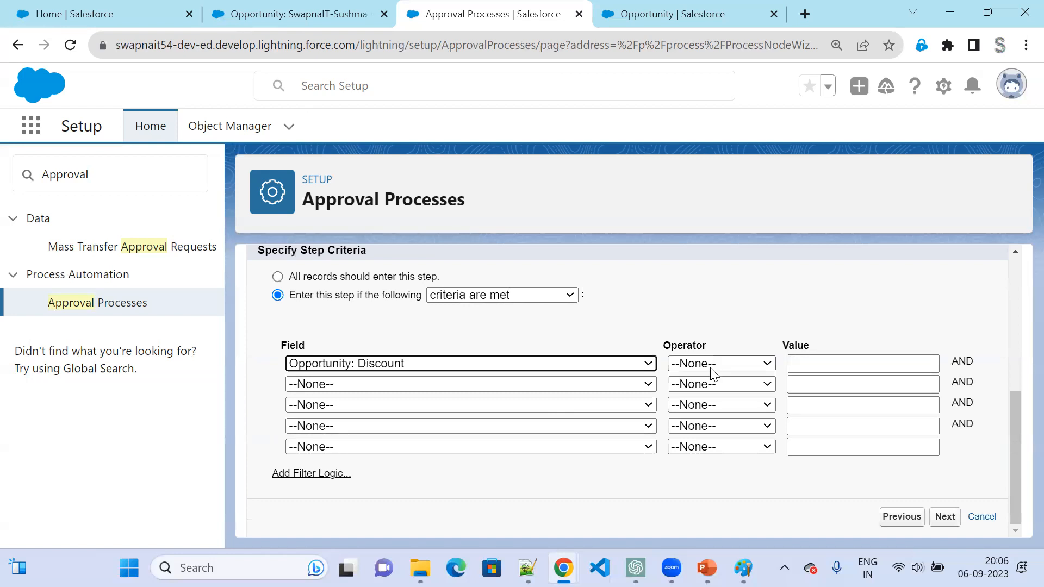
left_click(712, 363)
left_click(716, 438)
left_click(800, 364)
left_click(820, 487)
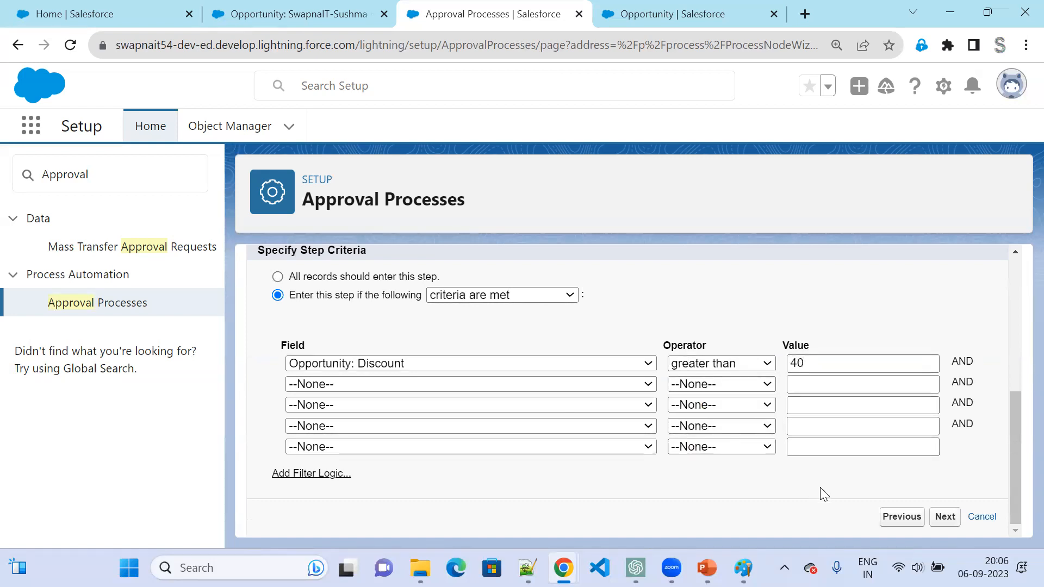
left_click(953, 519)
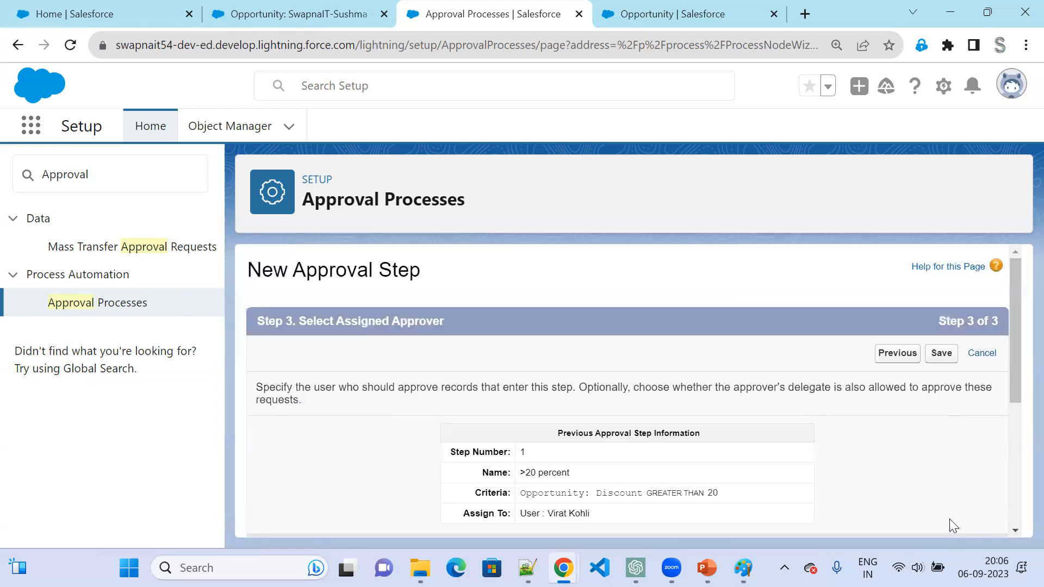
Assign the approval step automatically to the user who has the CEO role.
scroll(949, 519, "down", 5)
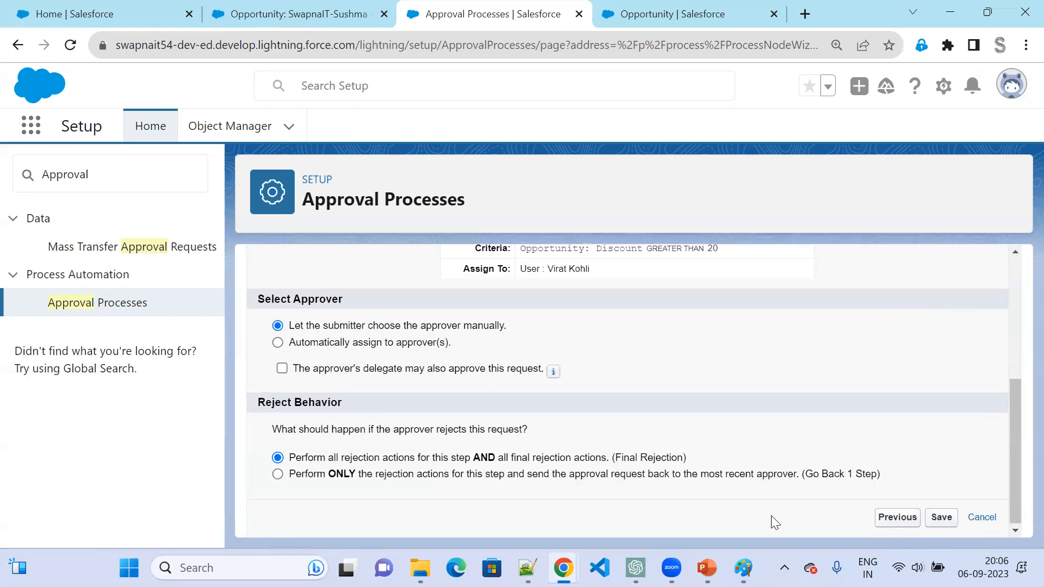
left_click(345, 344)
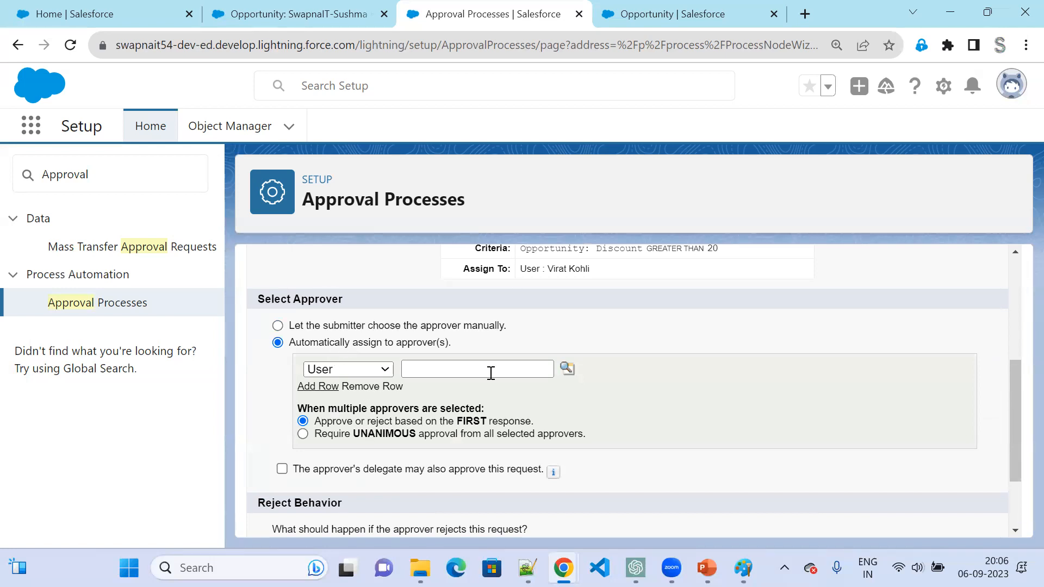
left_click(565, 370)
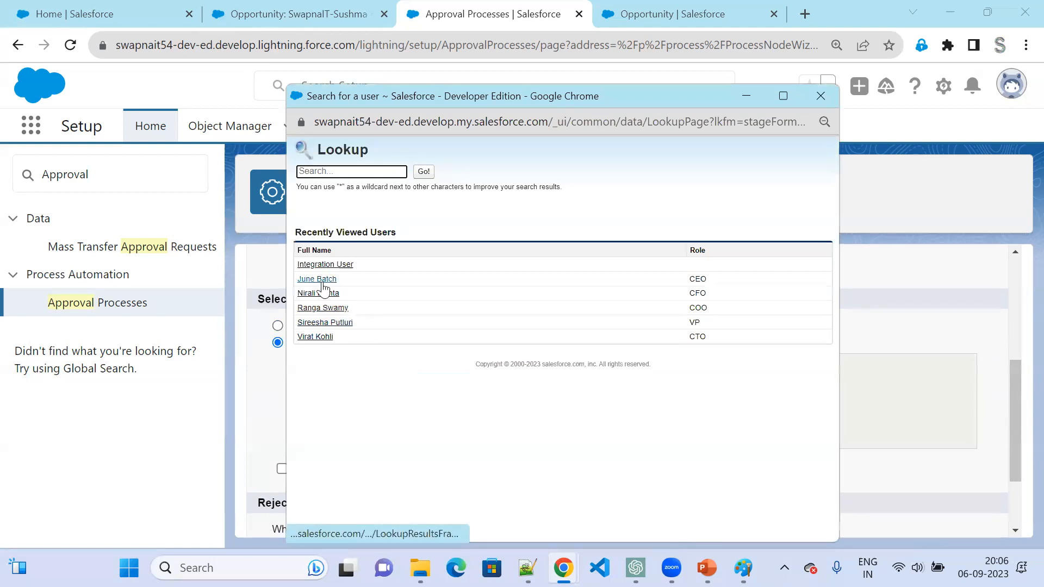
left_click(323, 279)
Save the approval step with the Final Rejection behavior and go to the process detail page without adding step actions.
scroll(601, 380, "down", 3)
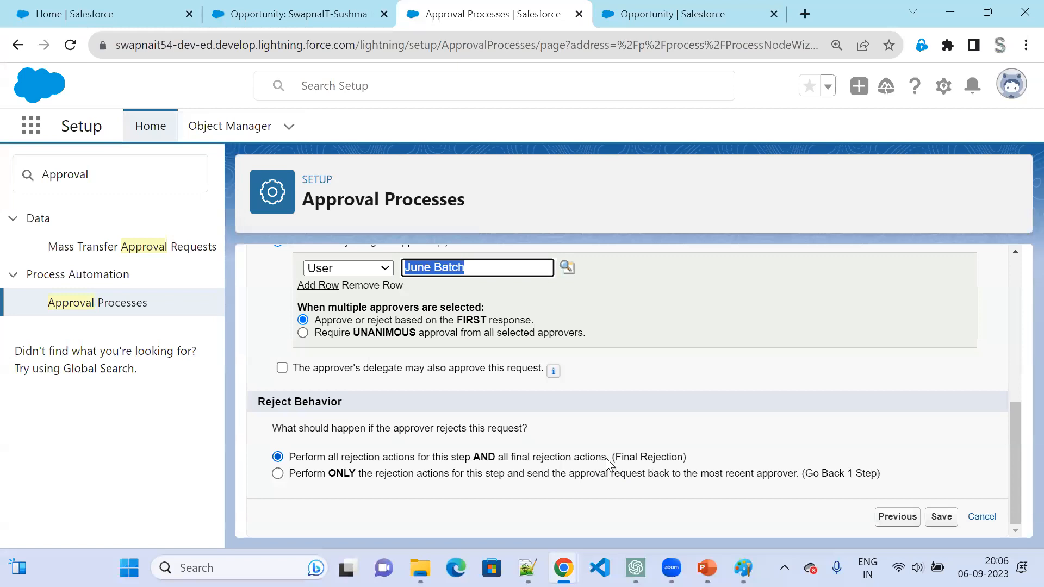
left_click(343, 478)
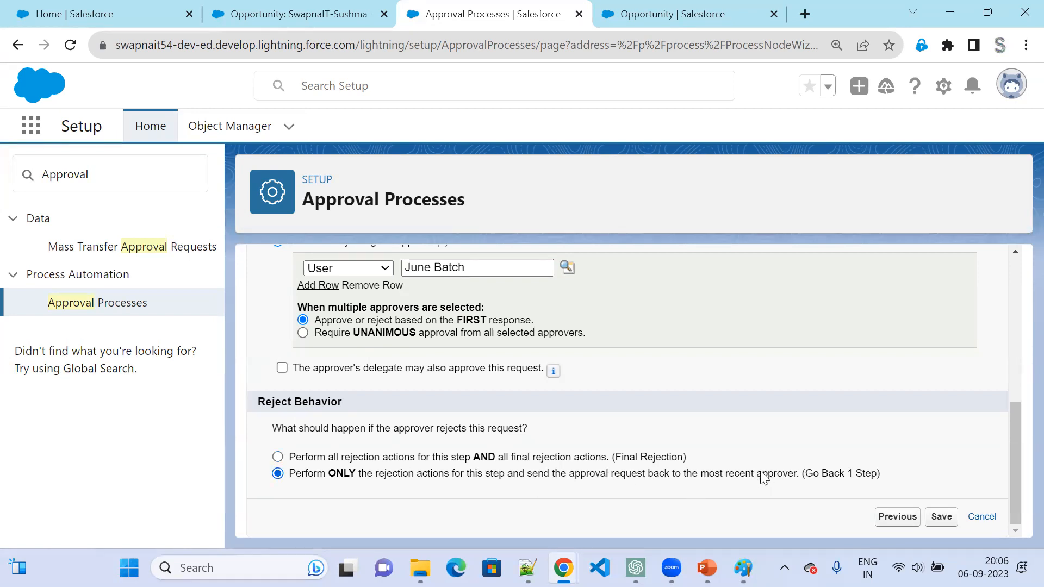
left_click(515, 460)
left_click(942, 518)
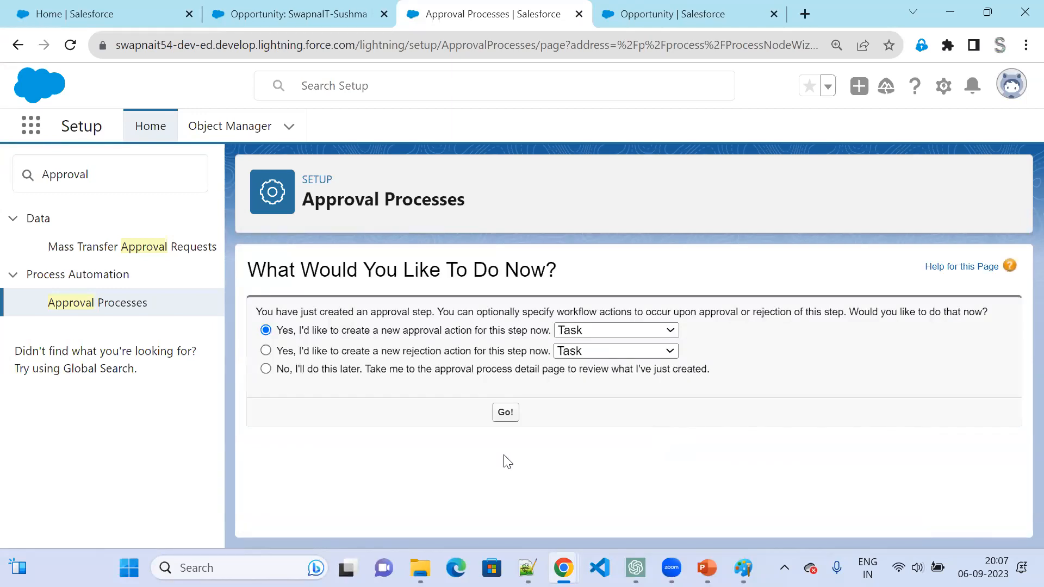
left_click(409, 372)
left_click(506, 413)
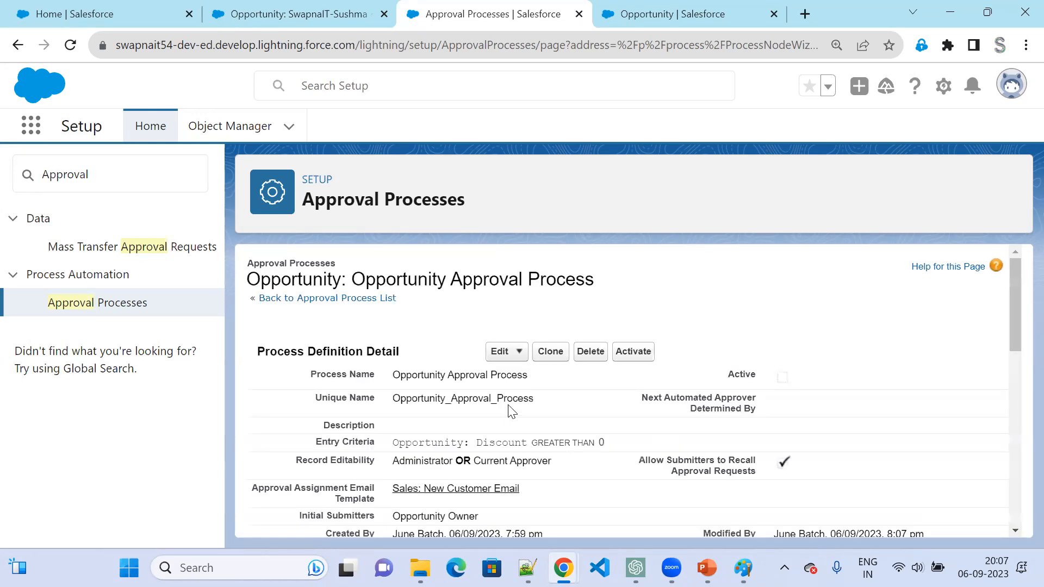
Start a new field update under Final Approval Actions and name it "Approval status Approved".
scroll(644, 458, "down", 4)
scroll(648, 458, "down", 2)
scroll(524, 465, "up", 1)
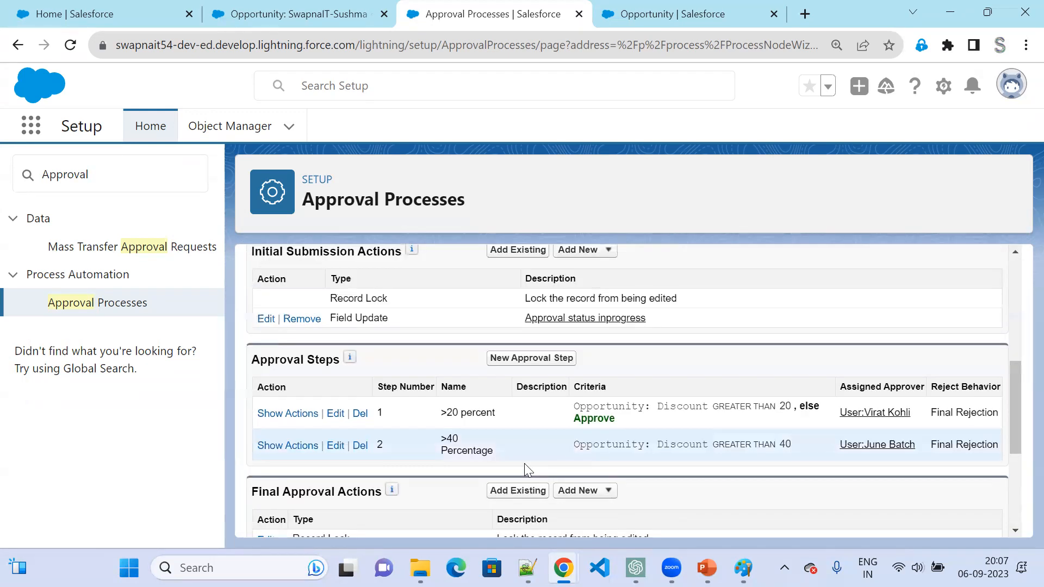
scroll(486, 448, "up", 1)
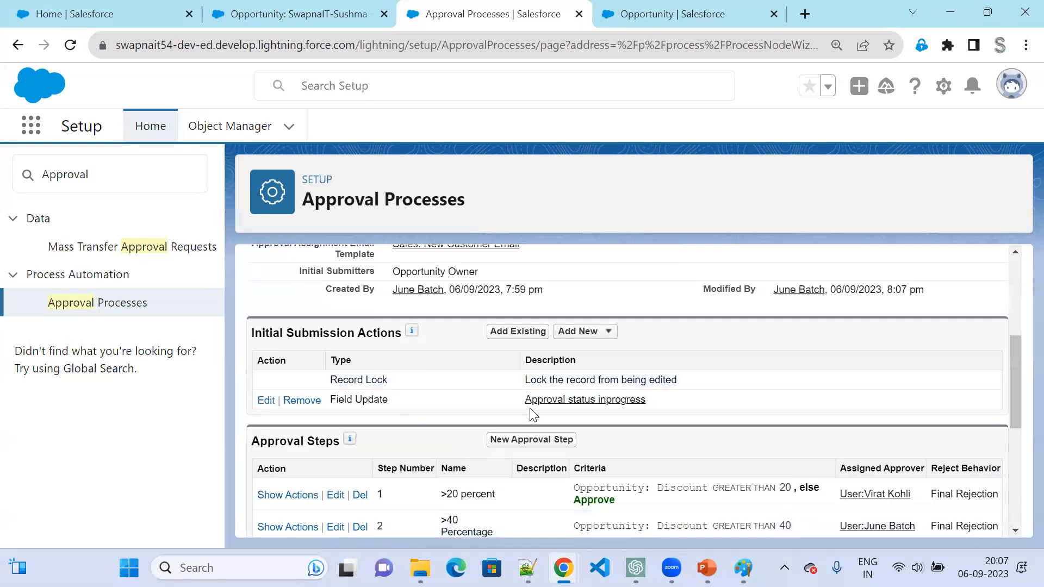
scroll(531, 417, "down", 3)
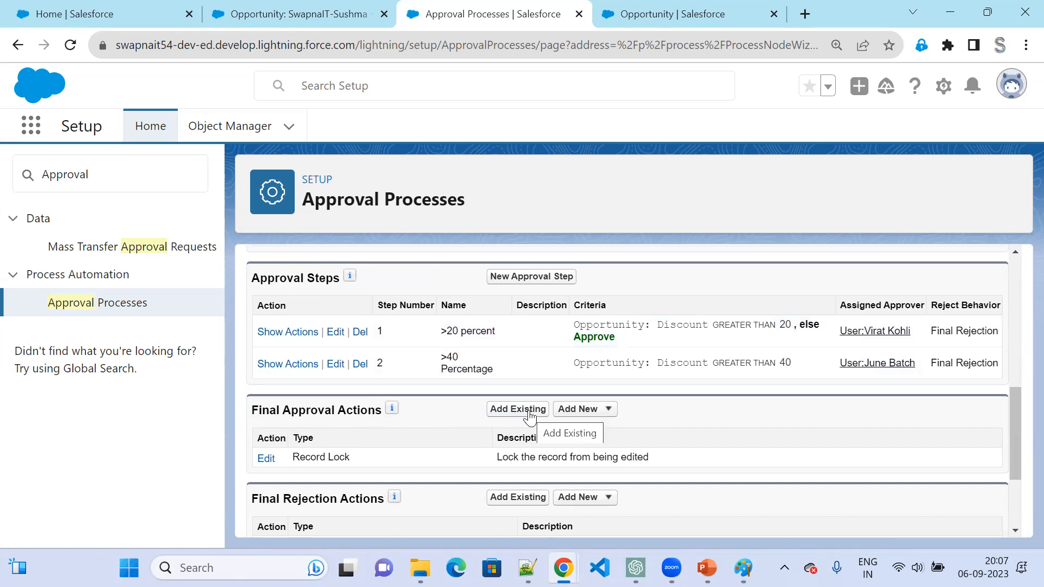
left_click(606, 412)
left_click(605, 464)
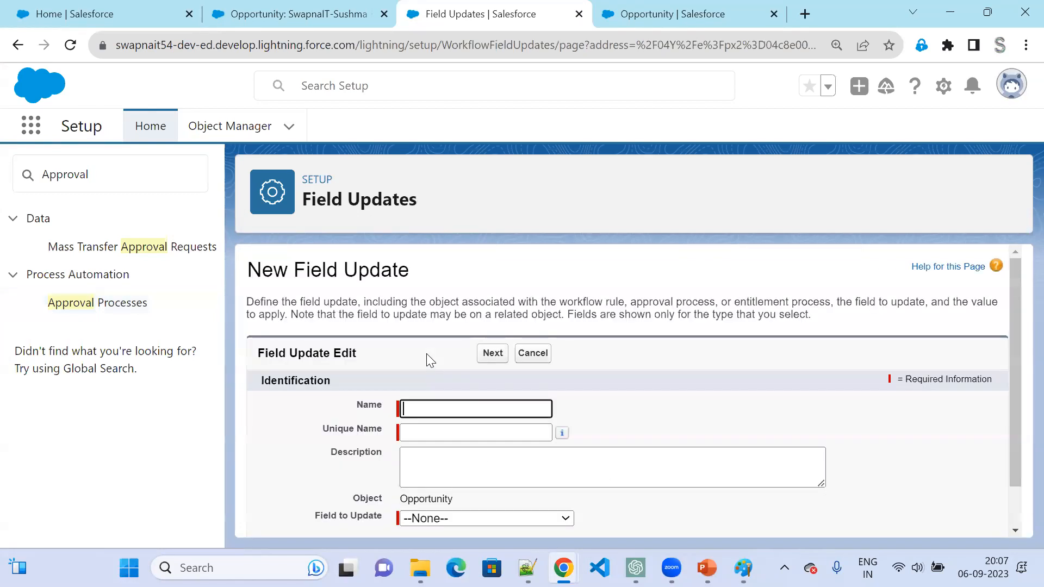
type("Approval status Approve")
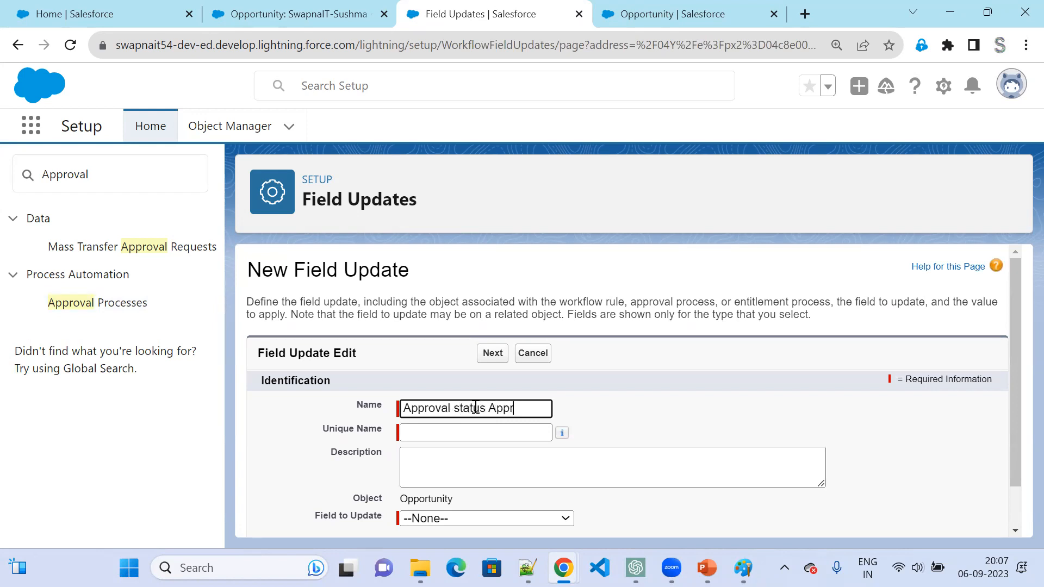
key("Tab")
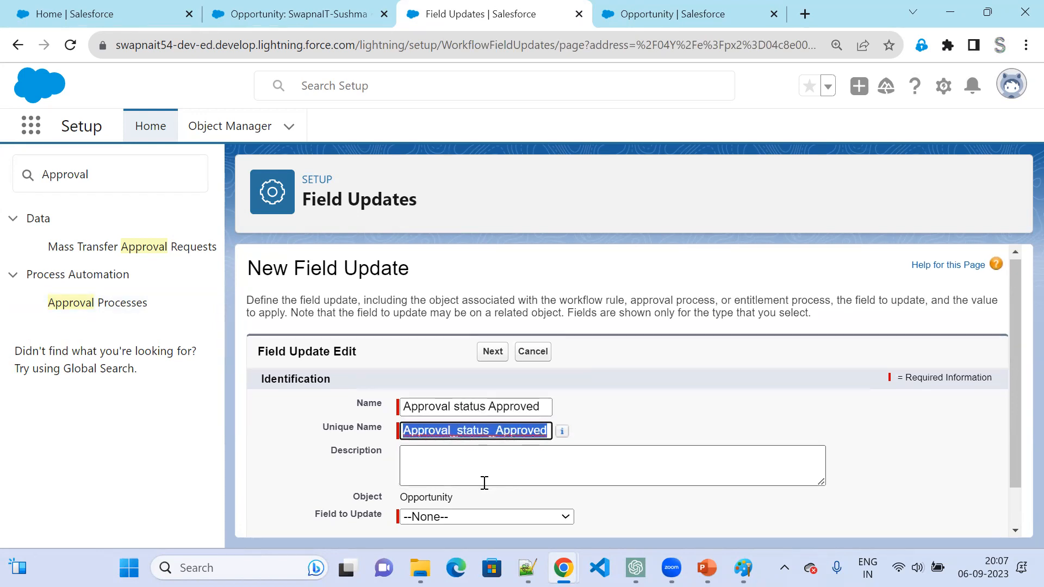
Make the final approval field update set the Approval Status field to the specific value Approved, and save it.
scroll(484, 481, "down", 2)
left_click(487, 472)
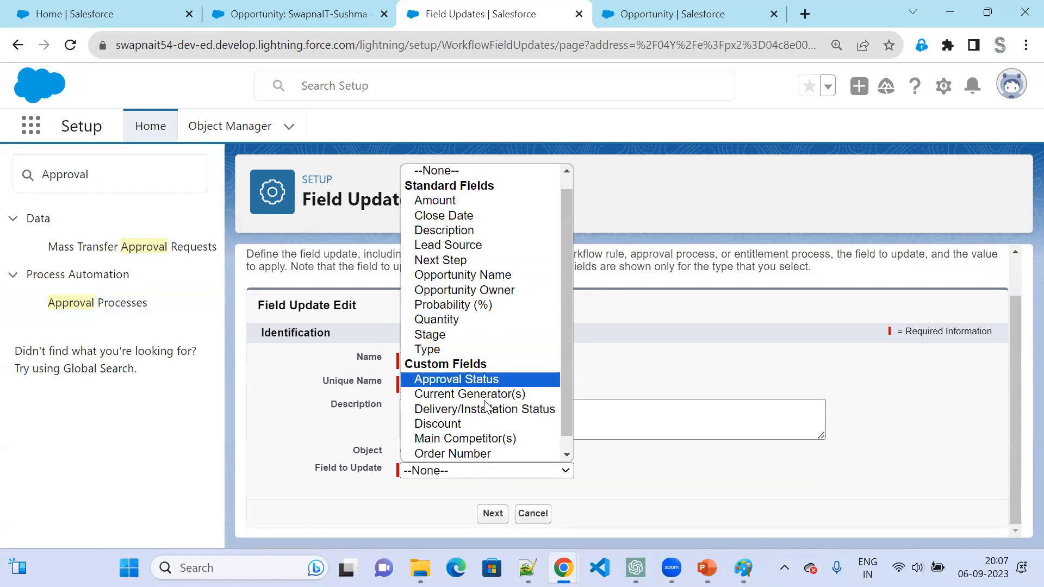
left_click(483, 381)
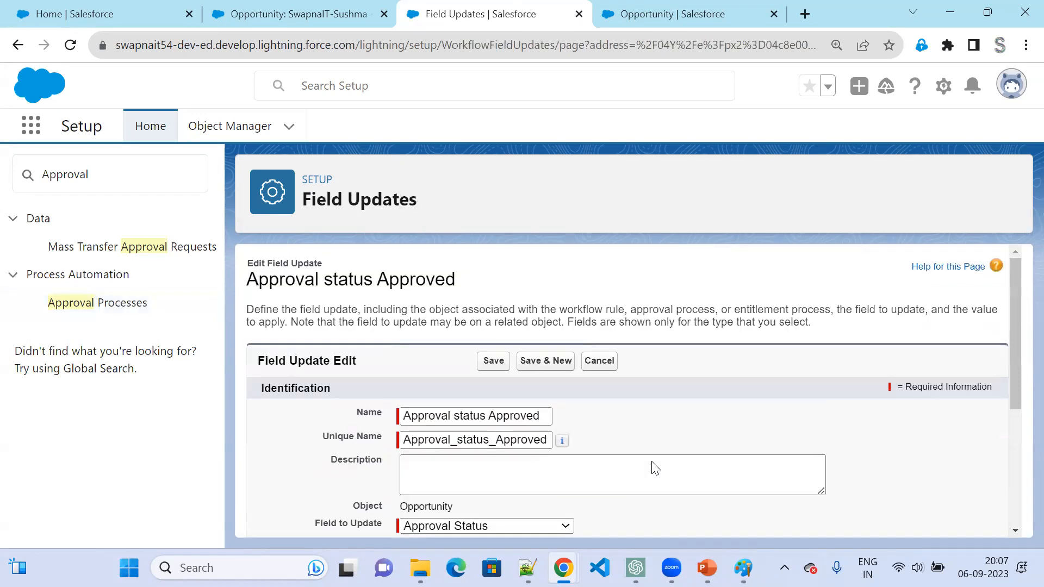
scroll(615, 471, "down", 4)
left_click(578, 466)
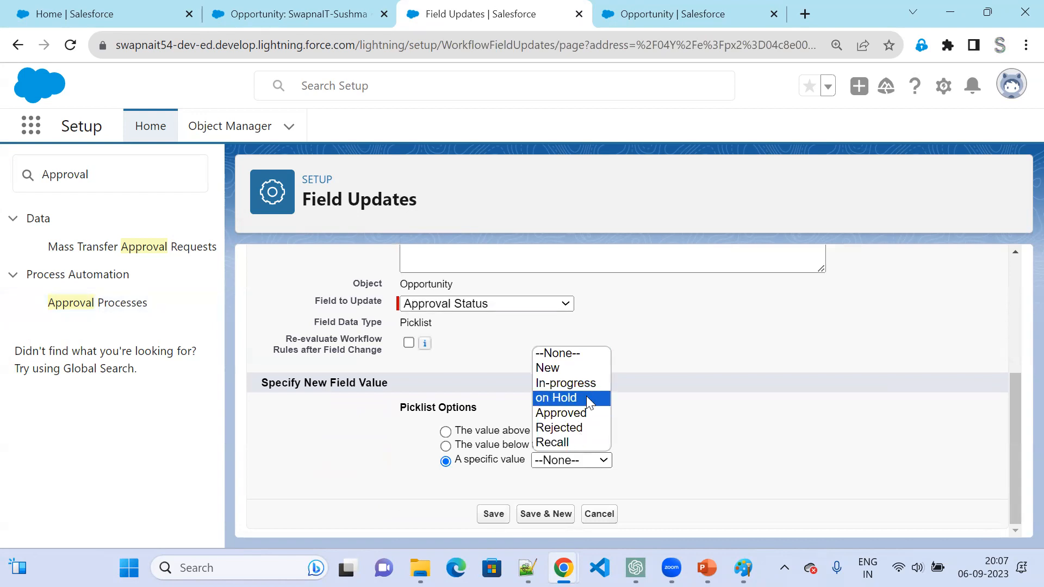
left_click(578, 417)
left_click(493, 516)
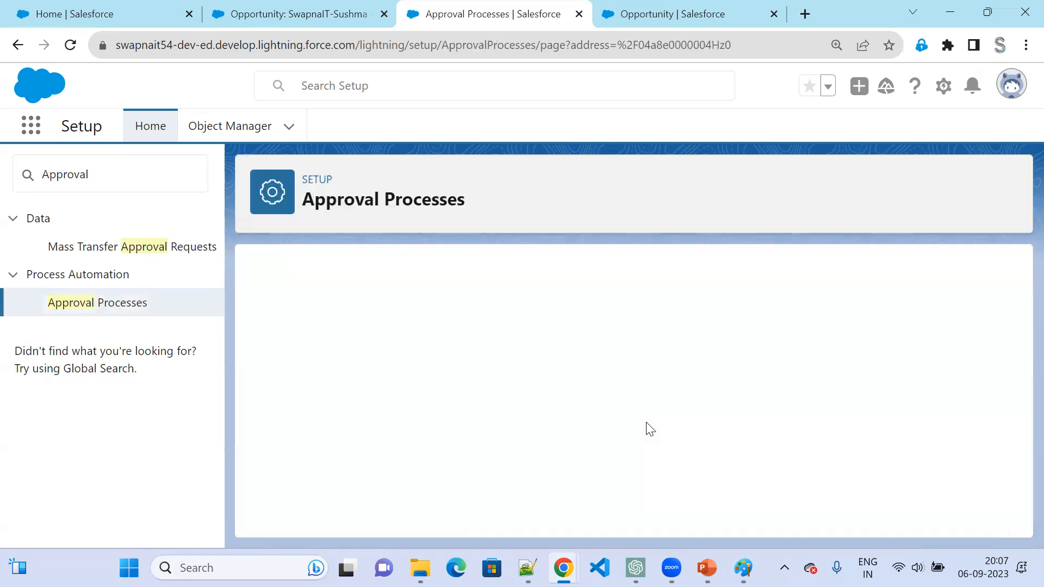
Start a new field update under Final Rejection Actions and name it "Approval status to Rejected".
scroll(649, 429, "down", 10)
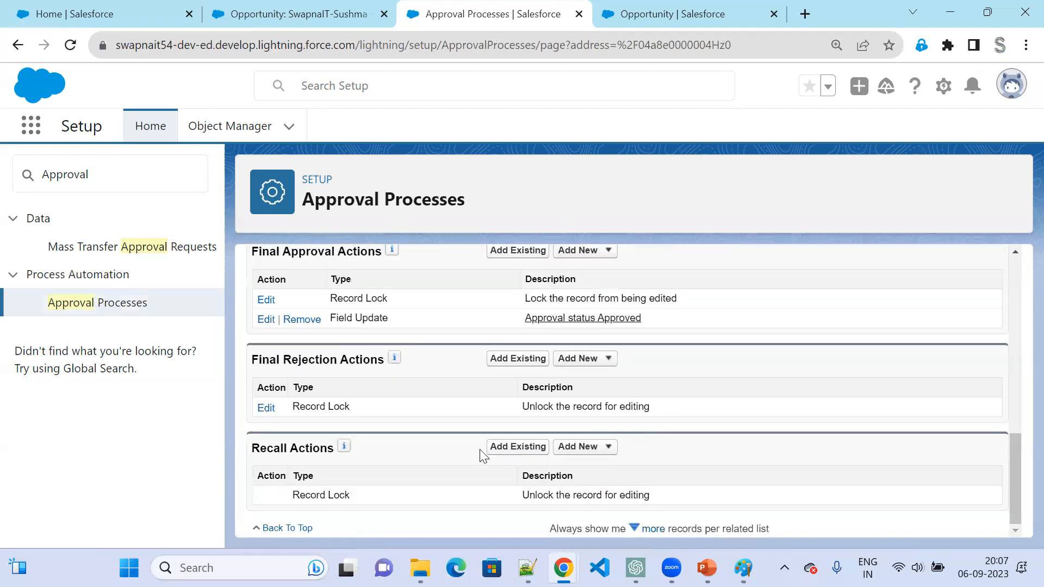
left_click(593, 361)
left_click(607, 410)
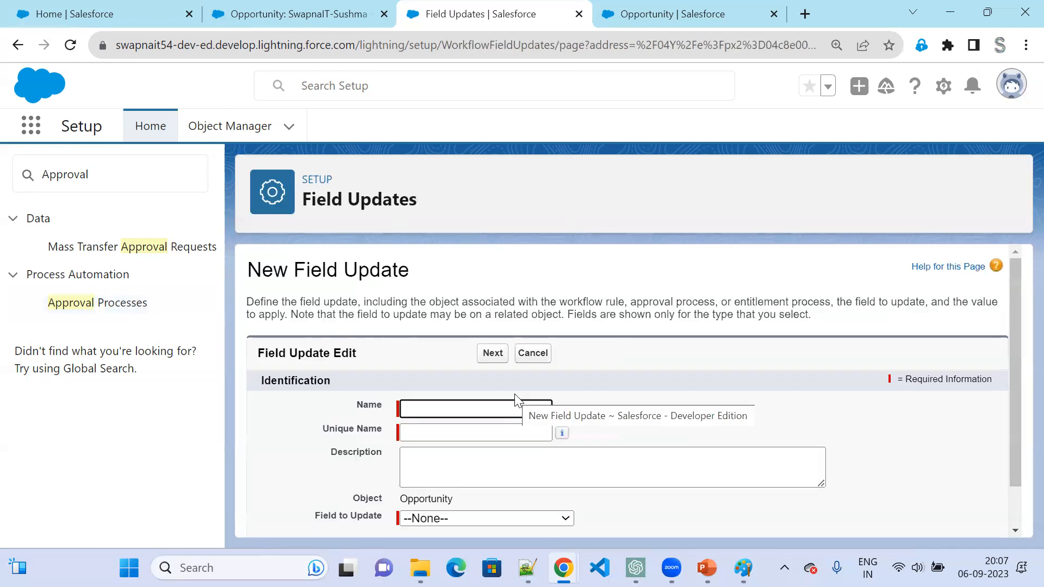
type("Appro")
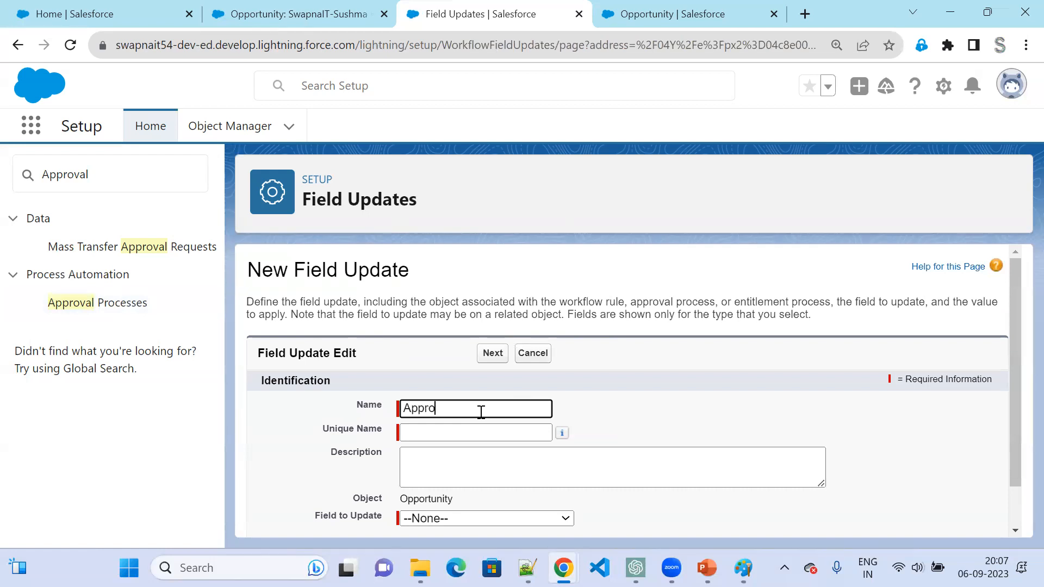
type("val status to Rejected")
key("Tab")
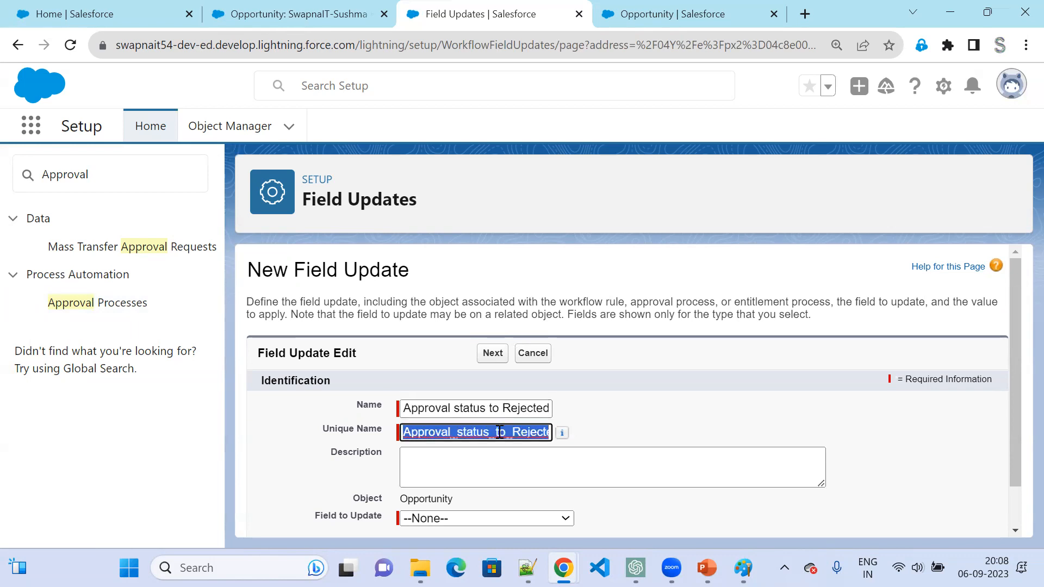
Make the final rejection field update set the Approval Status field to the specific value Rejected, and save it.
scroll(521, 481, "down", 1)
left_click(527, 471)
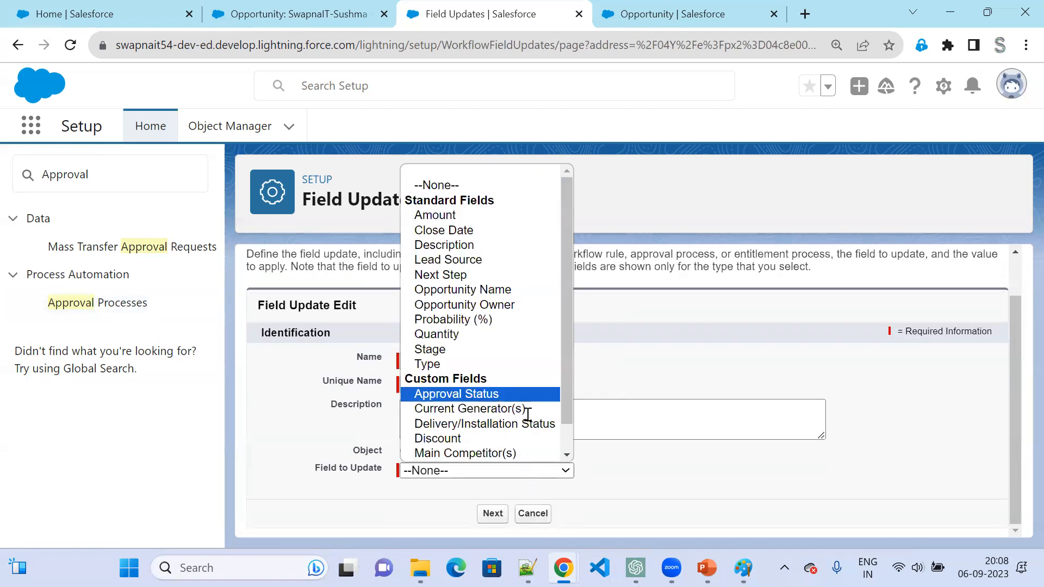
left_click(496, 393)
scroll(584, 462, "down", 4)
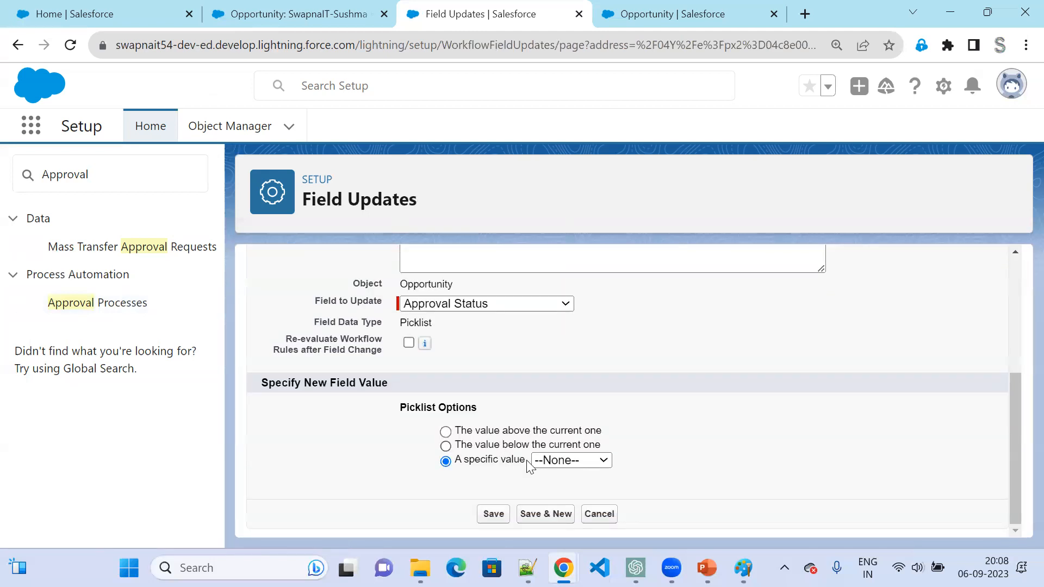
left_click(571, 460)
left_click(575, 429)
left_click(496, 514)
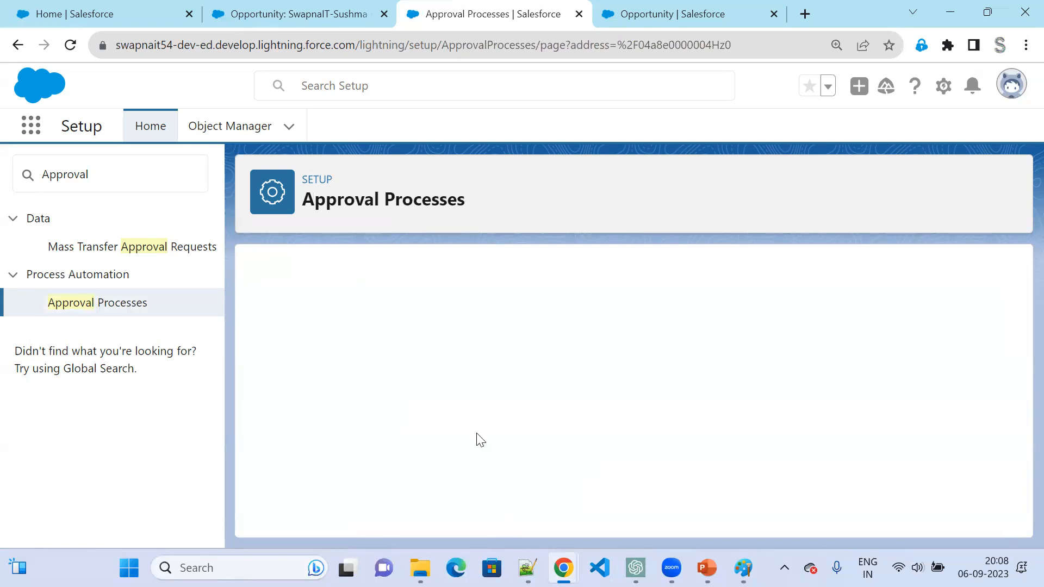
Start a new field update under Final Rejection Actions and name it "Update Discount".
scroll(478, 438, "down", 10)
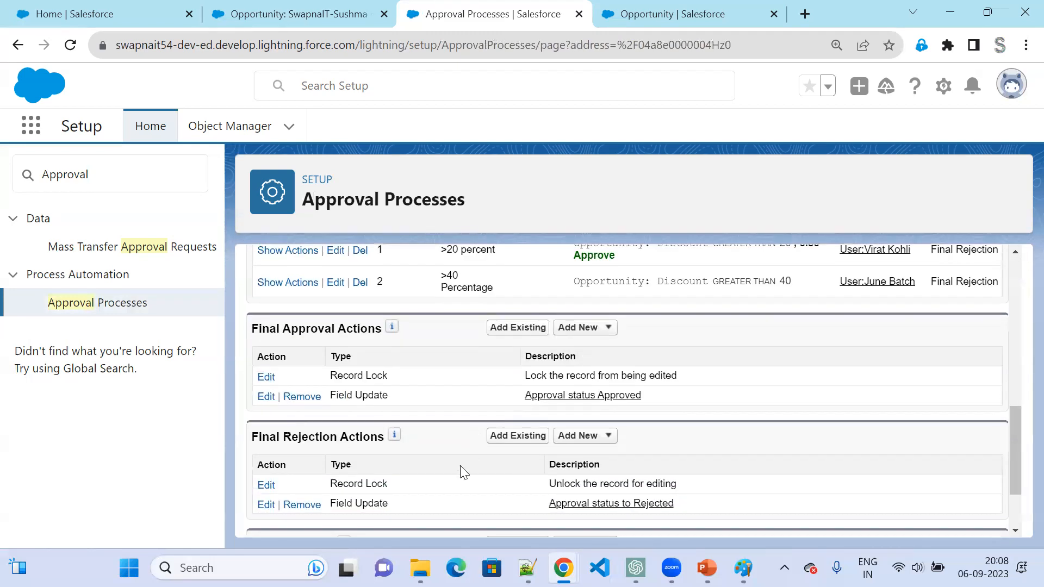
left_click(593, 437)
left_click(614, 492)
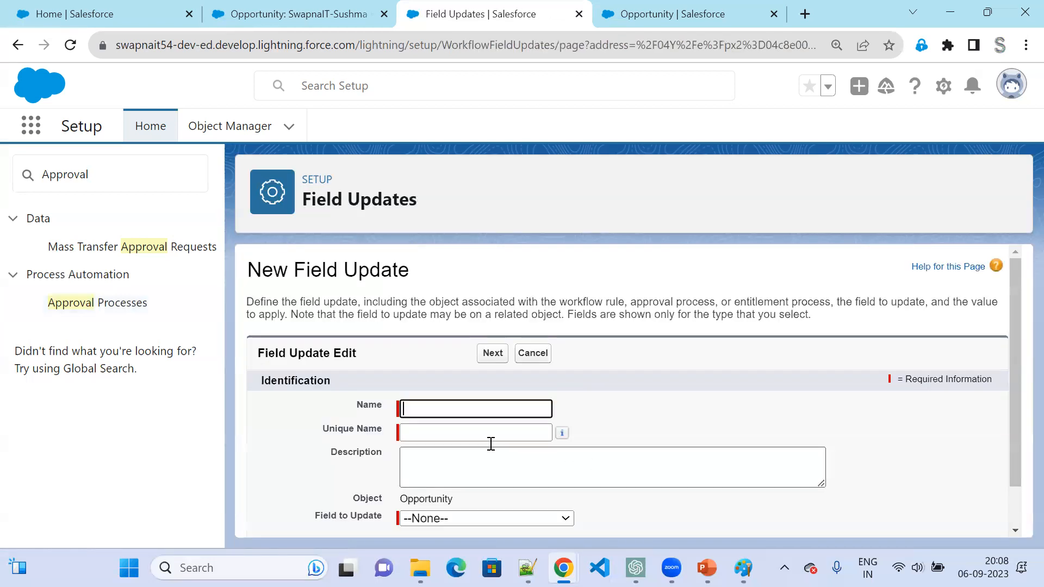
type("Update Discount")
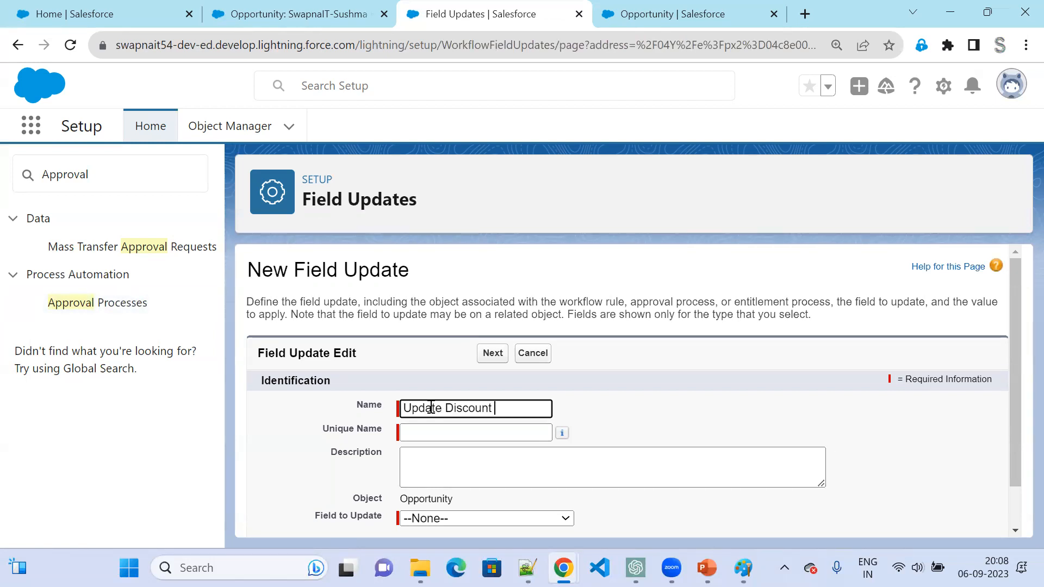
key("Tab")
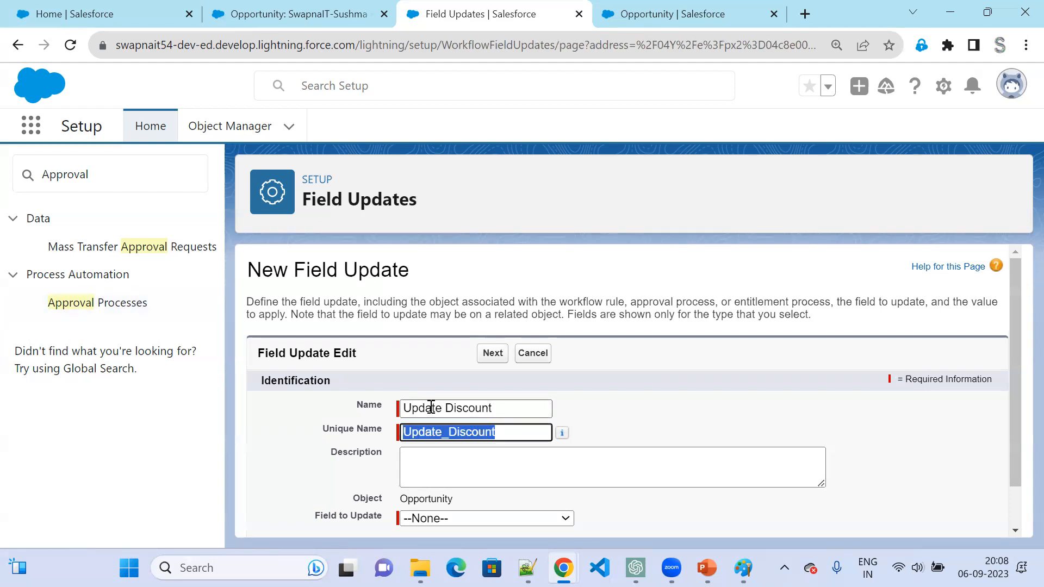
Make the Update Discount field update set the Discount field to a blank value (null), and save it.
scroll(508, 525, "down", 1)
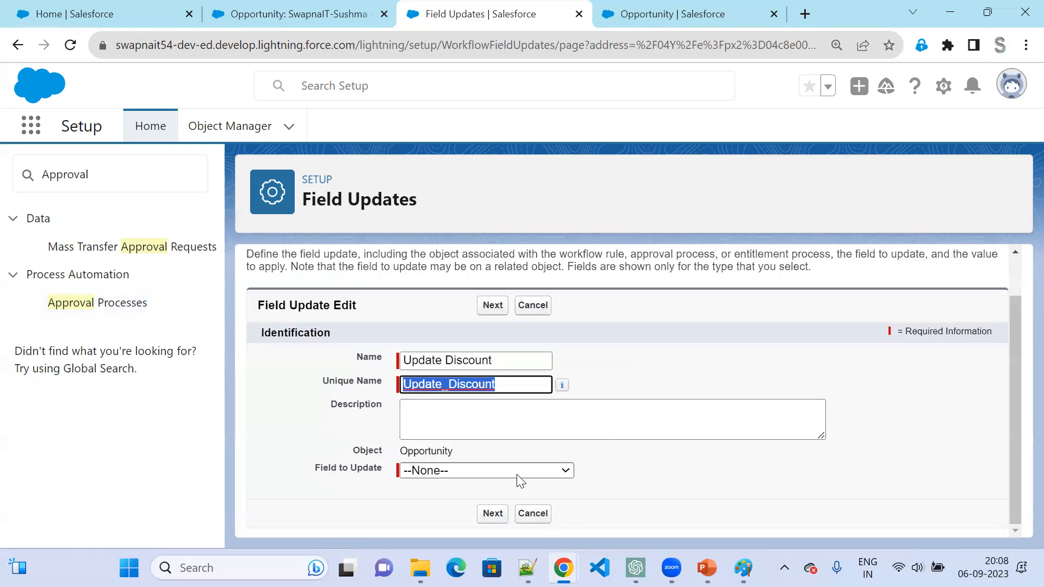
left_click(516, 472)
scroll(501, 411, "down", 1)
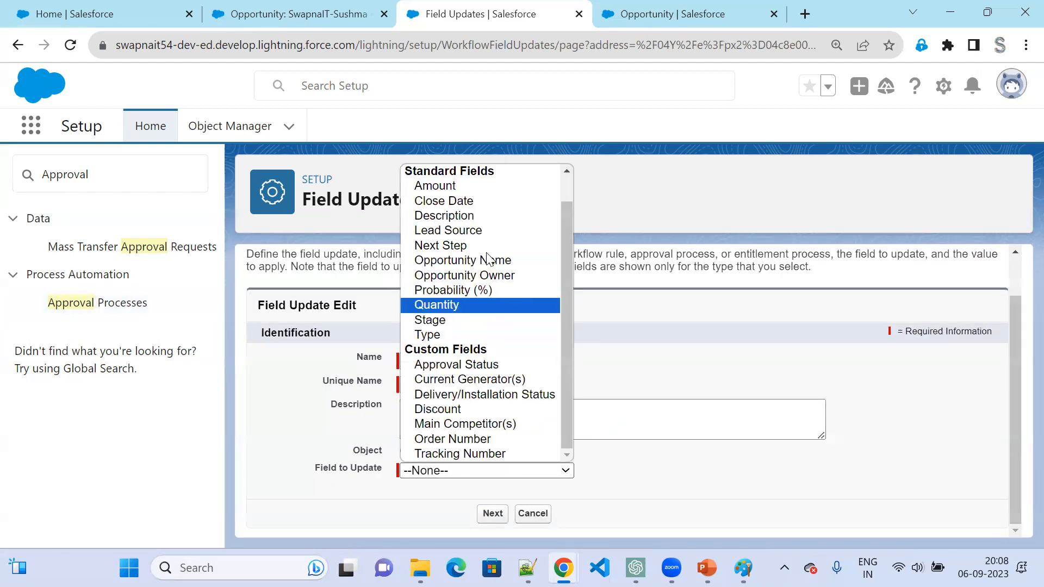
left_click(493, 408)
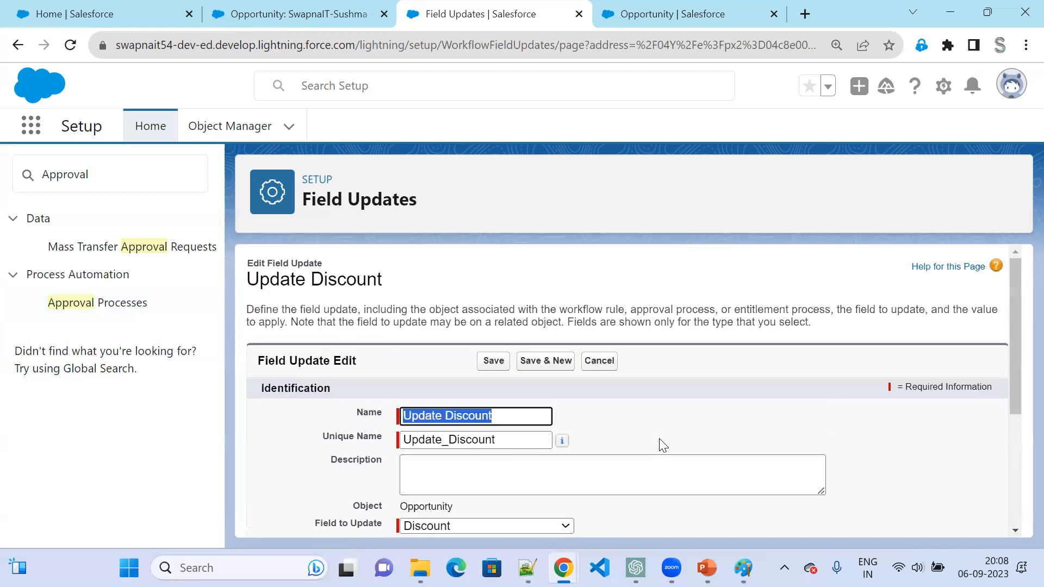
scroll(659, 445, "down", 3)
left_click(446, 447)
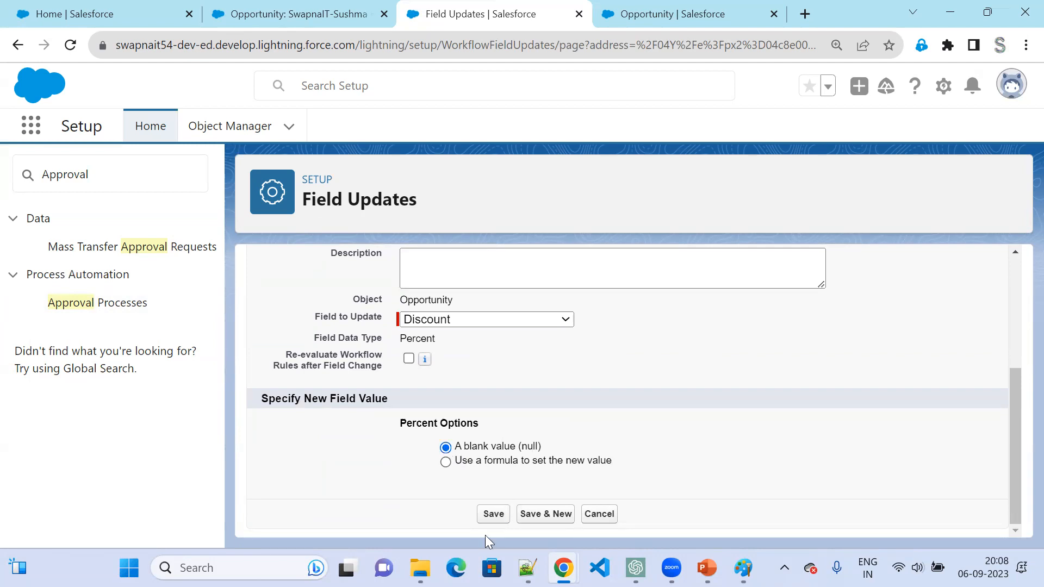
left_click(486, 518)
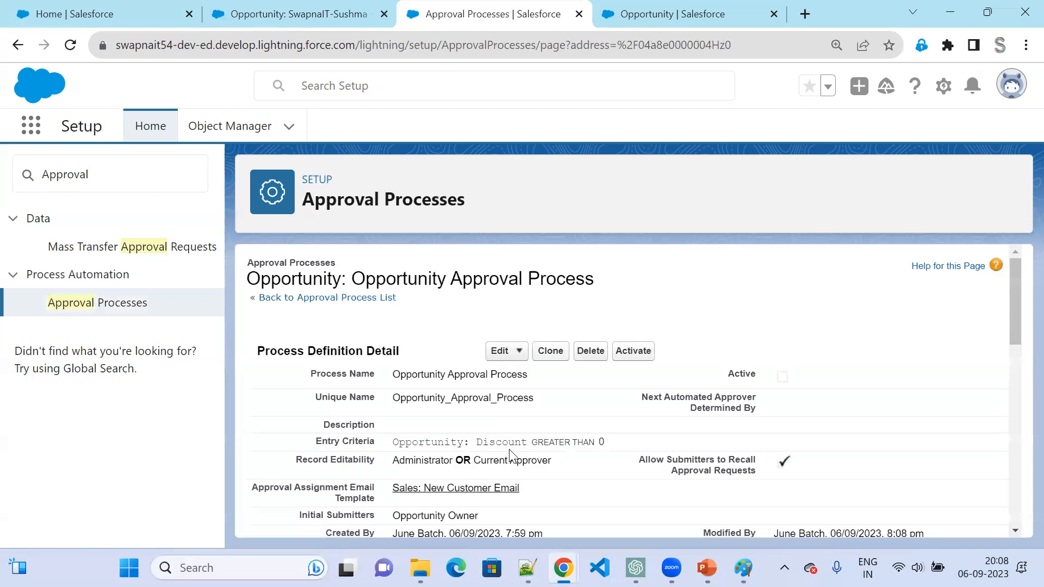
Start a new email alert under Final Approval Actions using the "Support: Case Assignment Notification" email template.
scroll(509, 449, "down", 6)
scroll(512, 459, "down", 3)
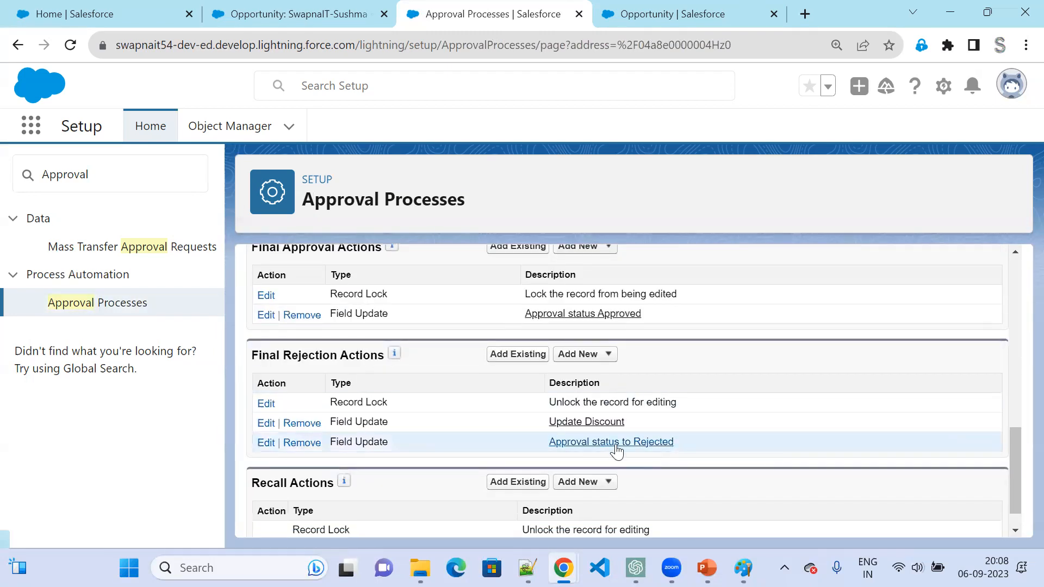
scroll(620, 453, "up", 2)
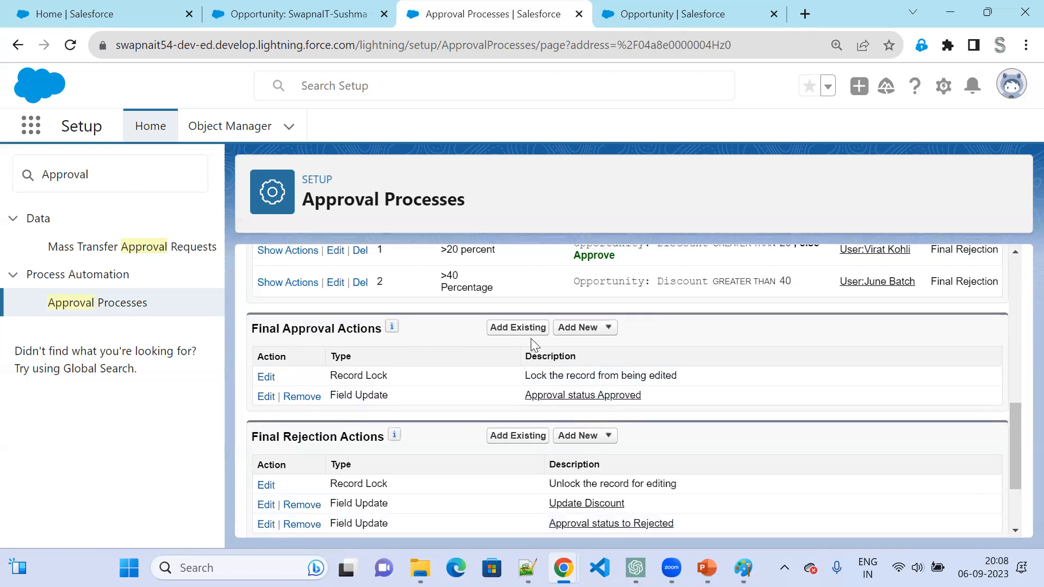
left_click(600, 327)
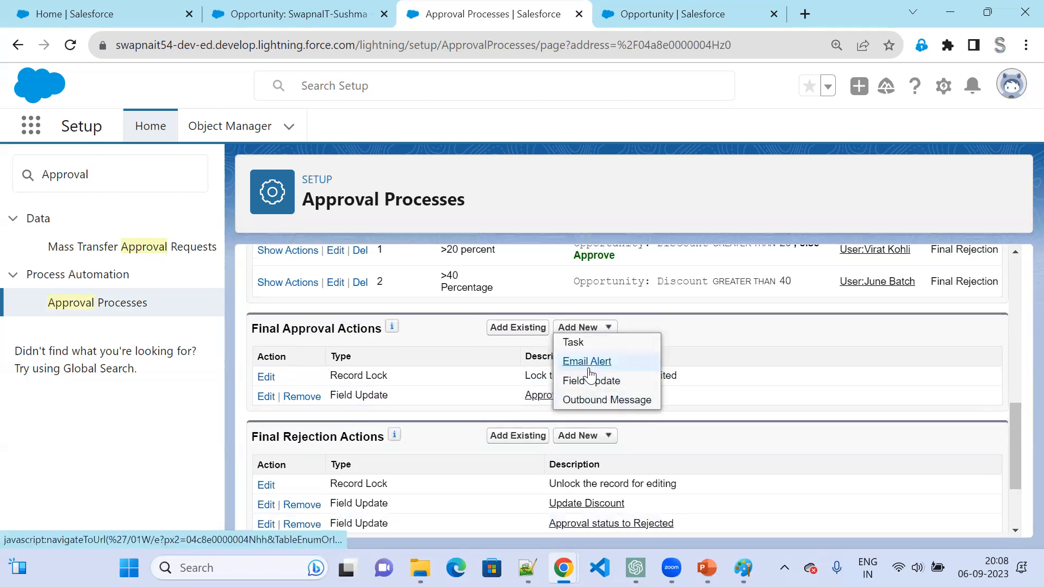
left_click(589, 369)
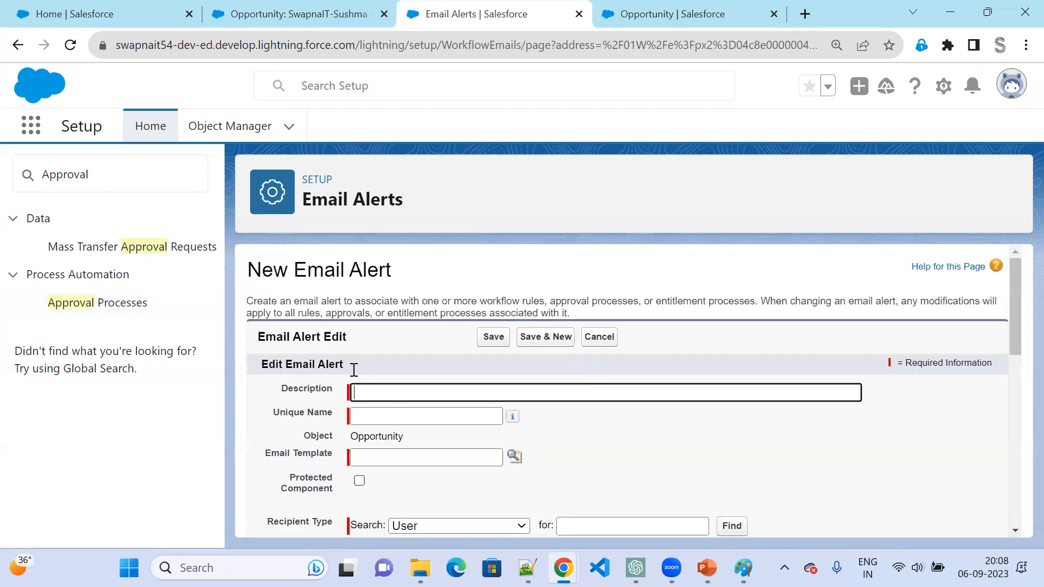
scroll(561, 455, "down", 1)
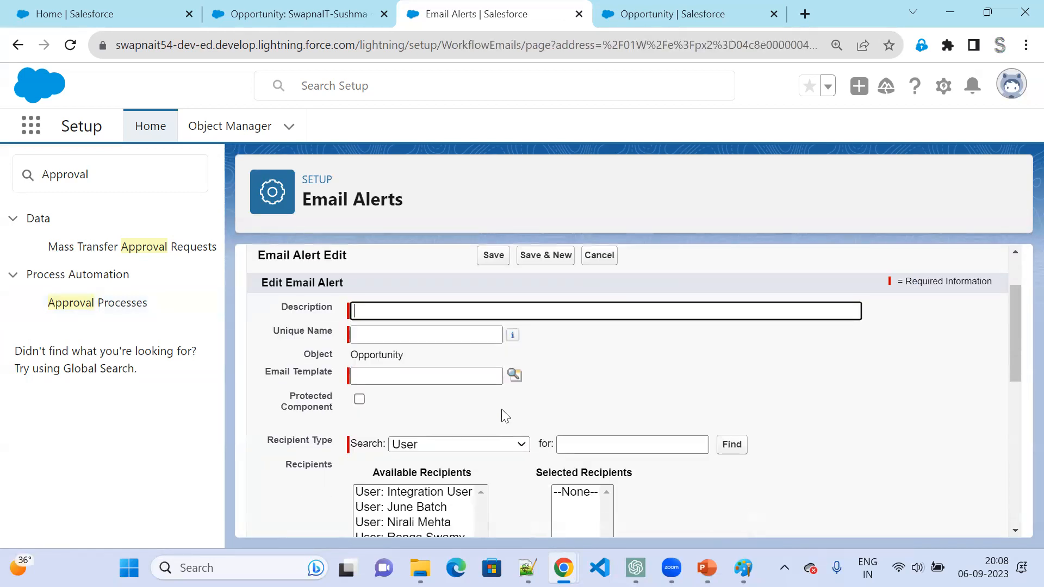
left_click(515, 381)
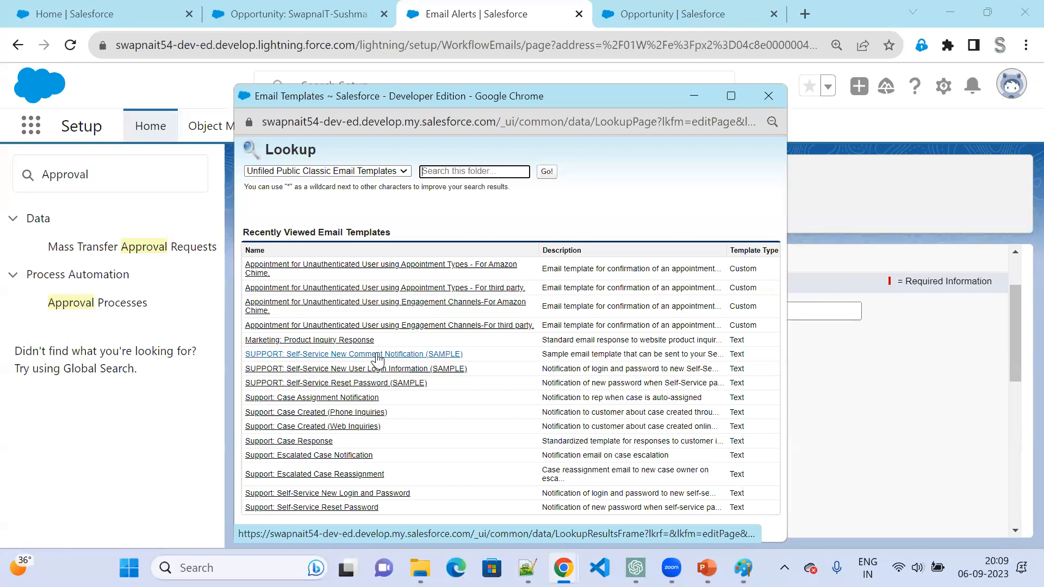
left_click(349, 398)
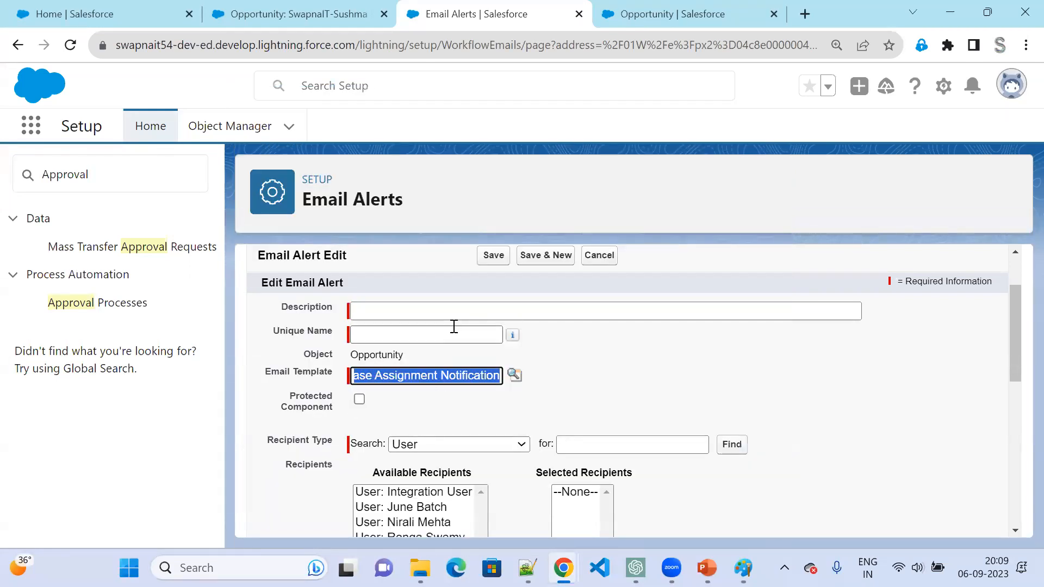
Describe the email alert as "Opportunity Approval Process" and let its unique name fill in from the description.
left_click(456, 312)
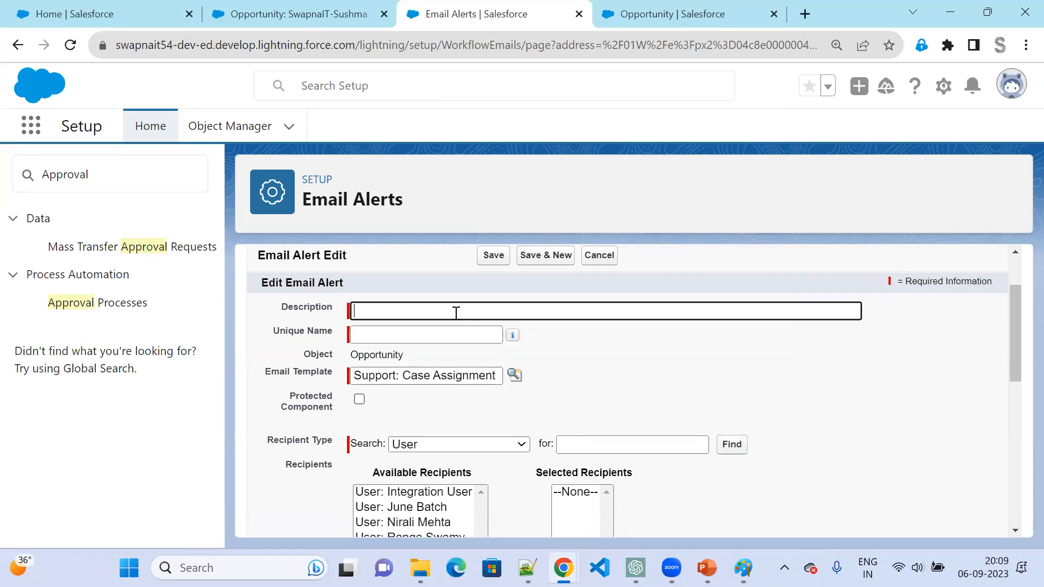
type("Opportunity Appr")
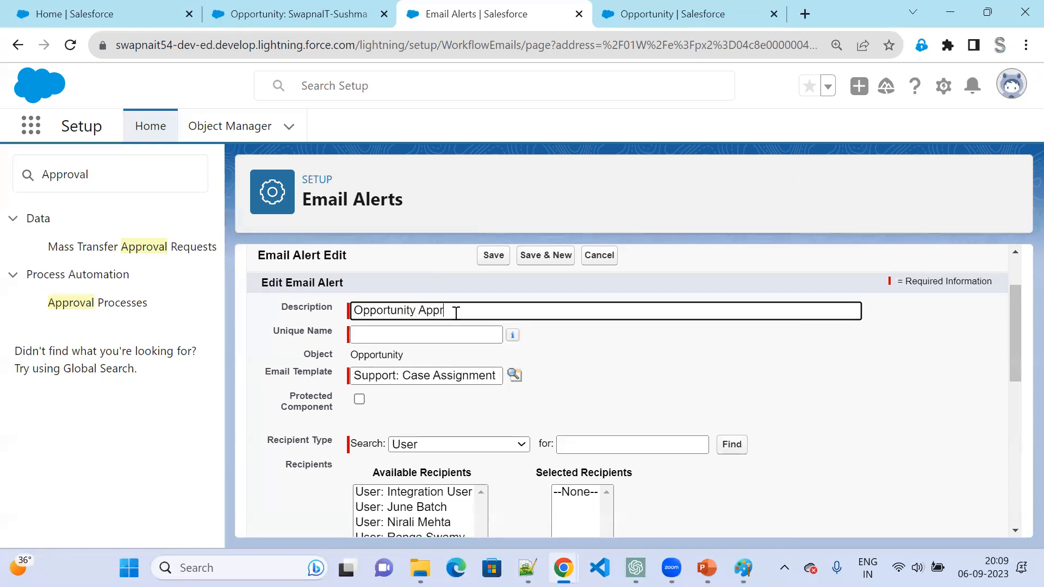
type("oval Process")
key("Tab")
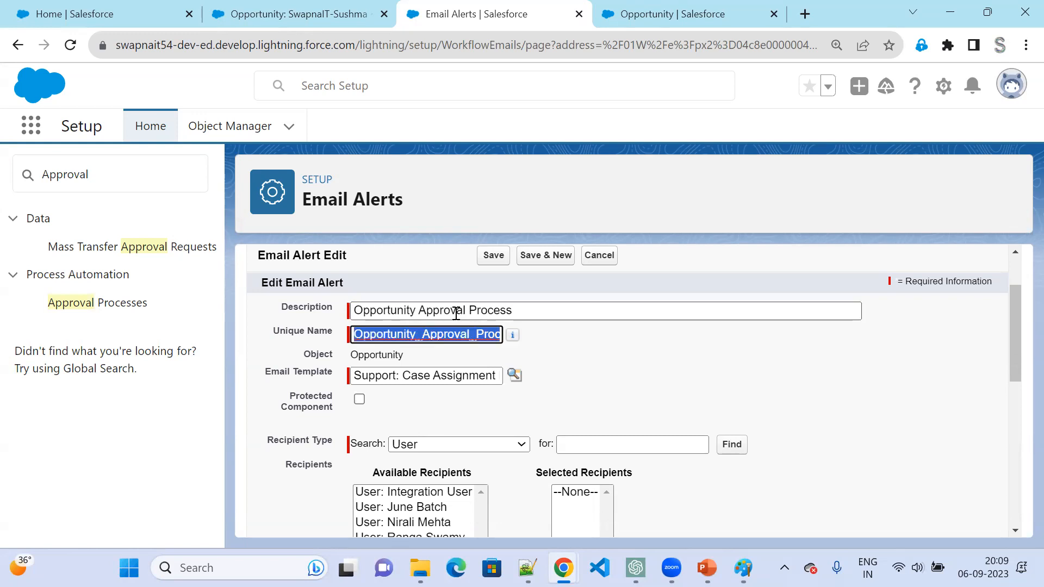
Add the Opportunity Owner, found under the Owner recipient type, as the email alert's recipient and save the alert.
scroll(520, 405, "down", 3)
left_click(488, 280)
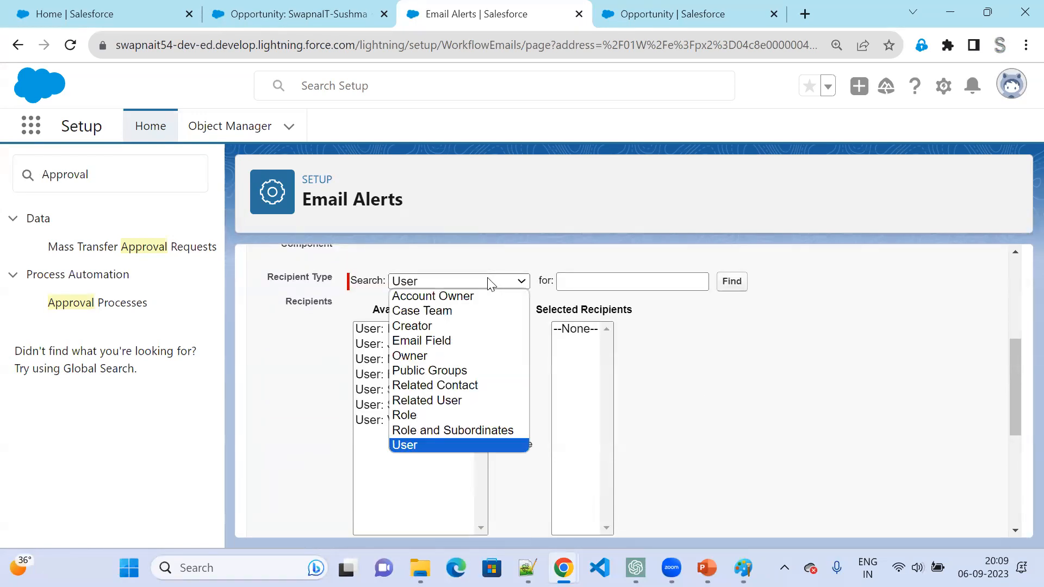
left_click(466, 341)
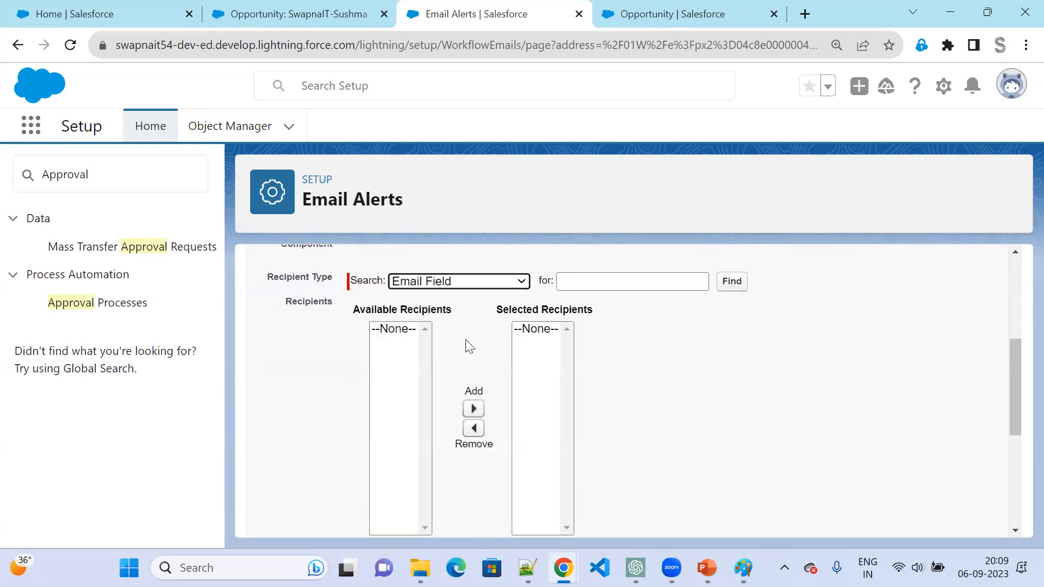
left_click(495, 283)
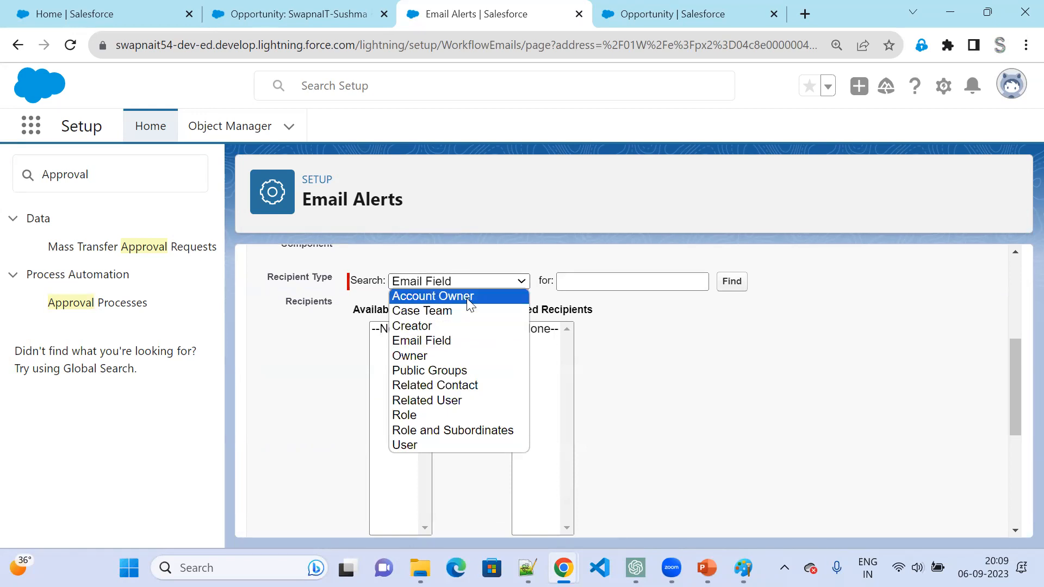
left_click(455, 357)
left_click(430, 330)
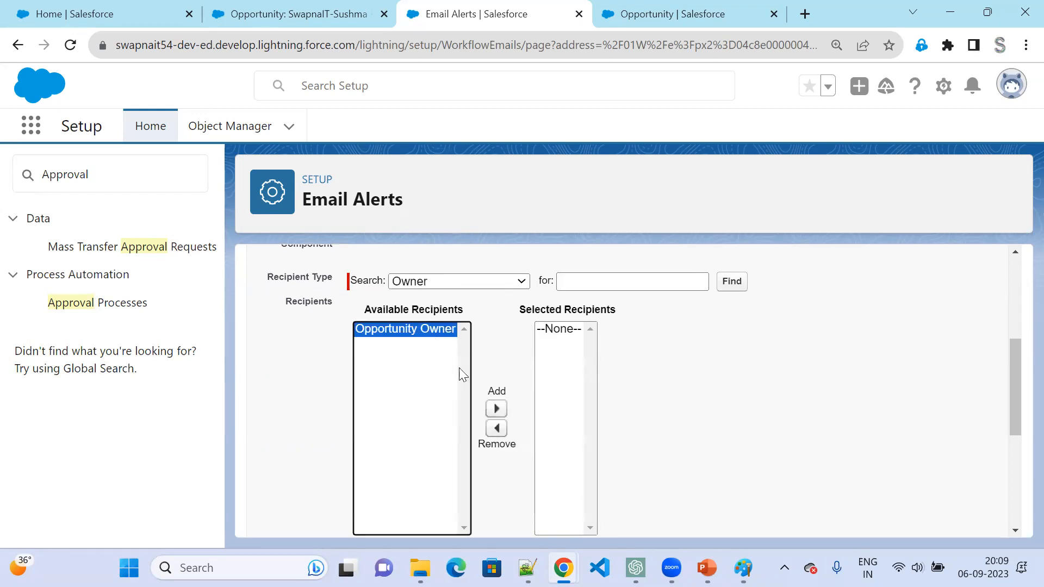
left_click(495, 409)
scroll(489, 429, "down", 5)
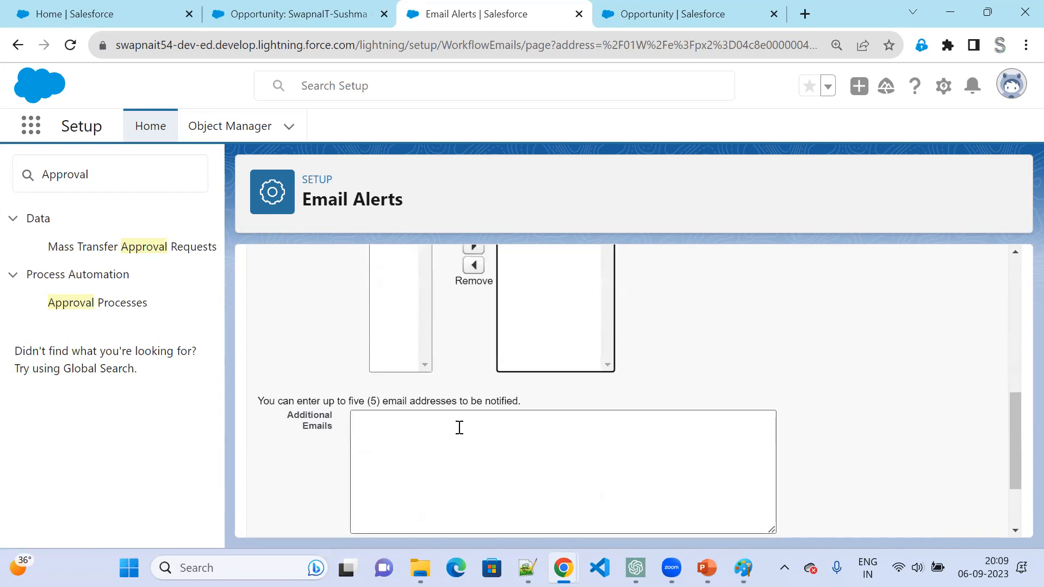
left_click(494, 517)
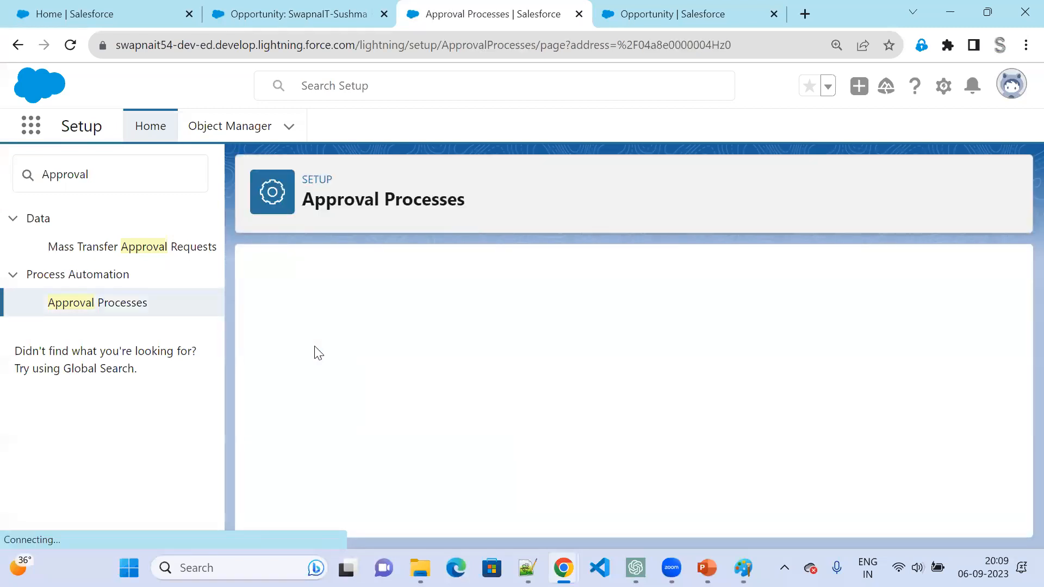
Review the approval steps and the final approval, final rejection and recall actions, including their record lock settings.
scroll(601, 403, "down", 6)
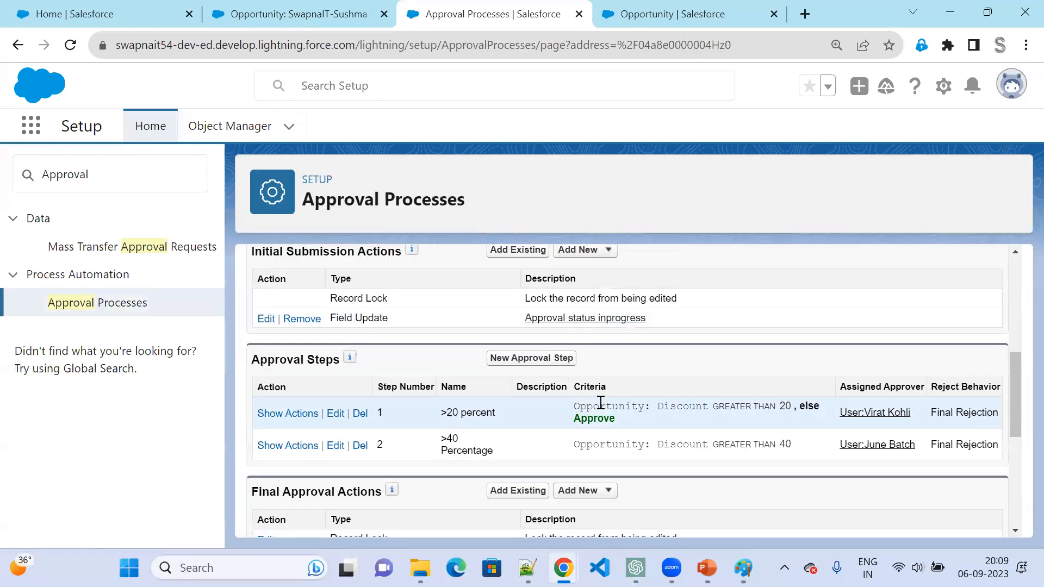
scroll(600, 402, "down", 2)
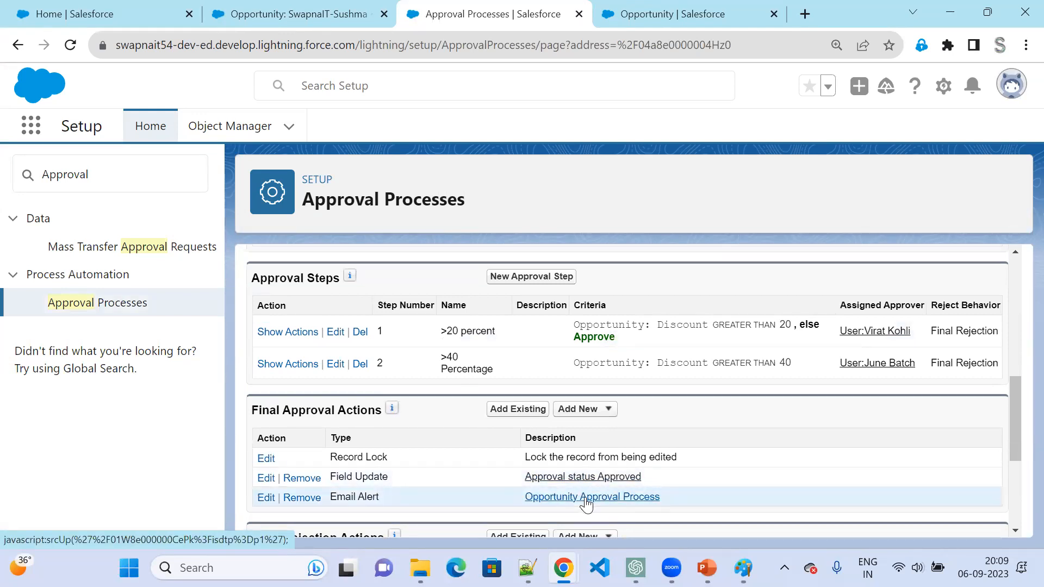
scroll(586, 504, "down", 3)
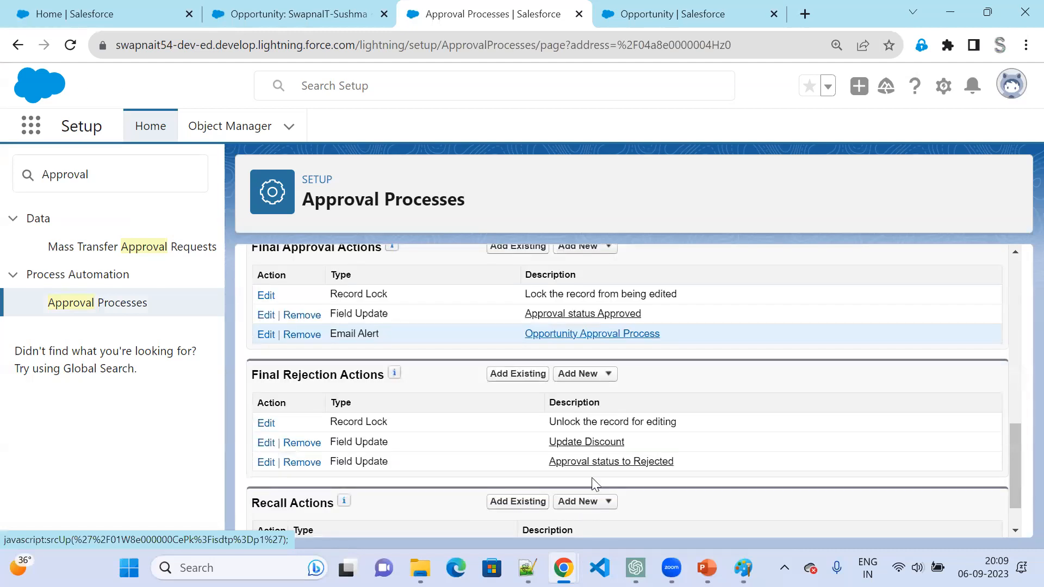
left_click_drag(679, 294, 501, 291)
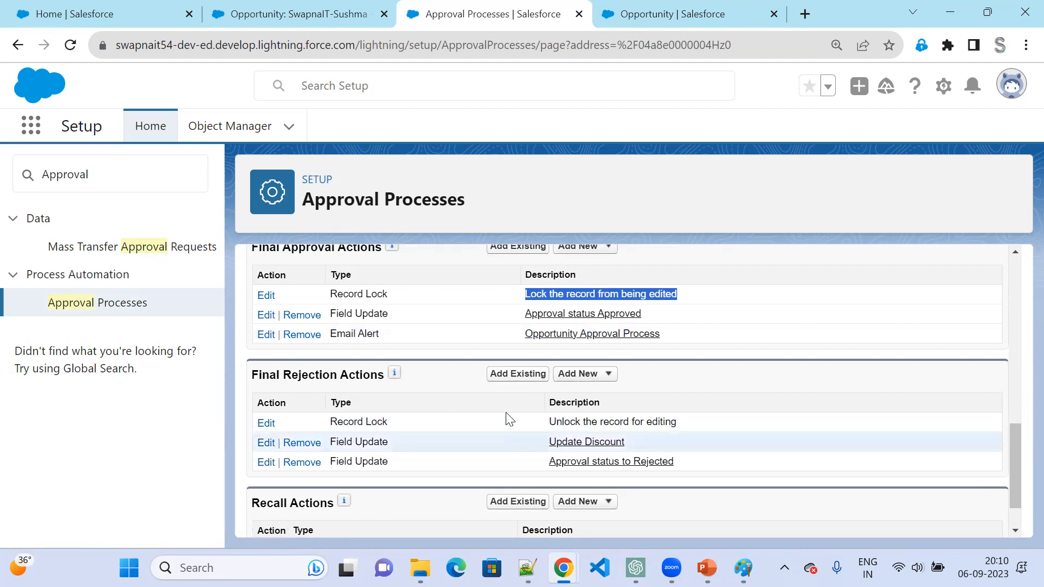
left_click(536, 429)
left_click_drag(537, 429, 707, 430)
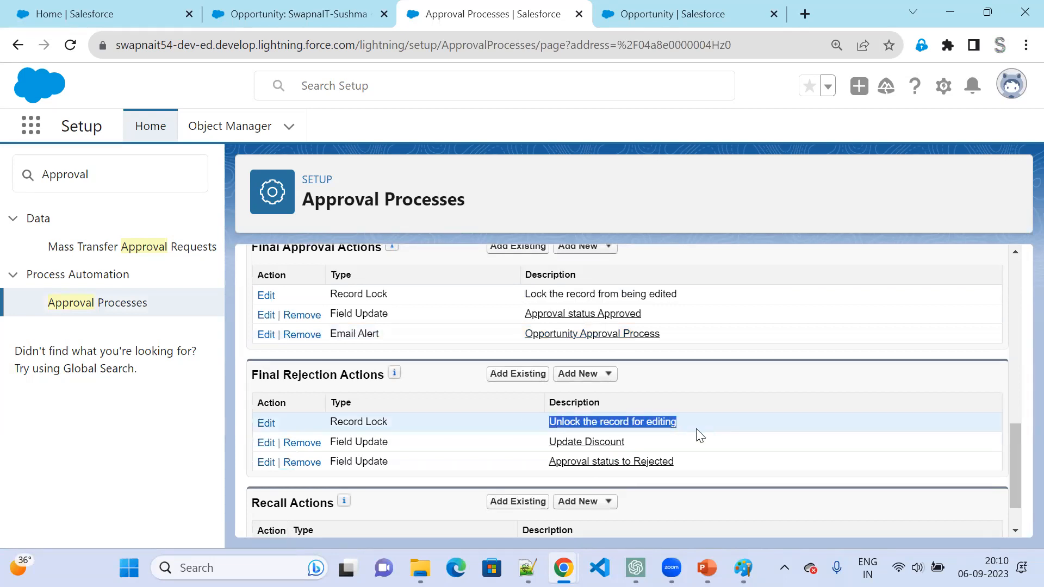
scroll(649, 473, "down", 1)
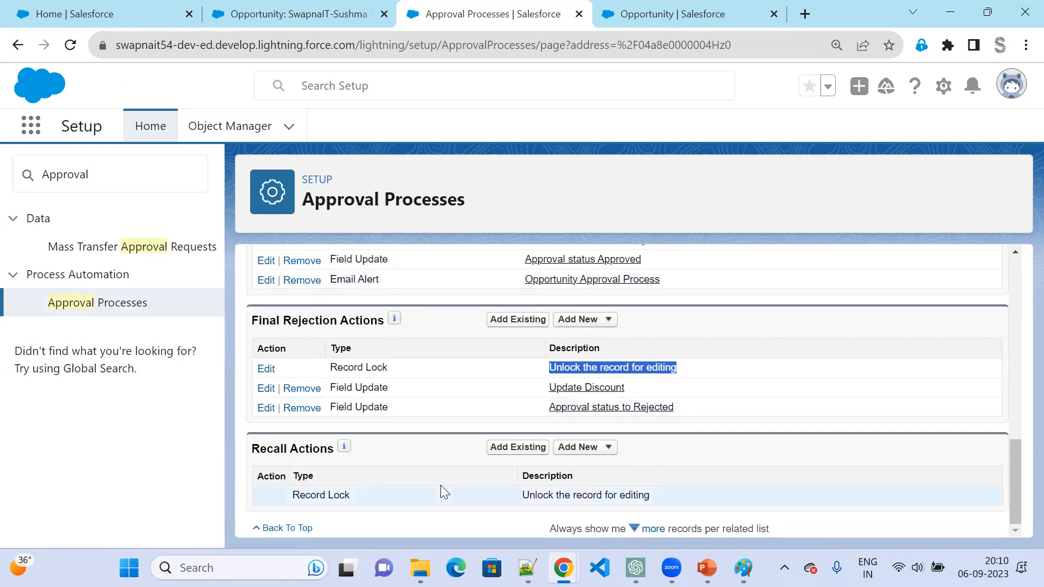
Activate the Opportunity Approval Process and accept the activation confirmation.
scroll(442, 491, "up", 6)
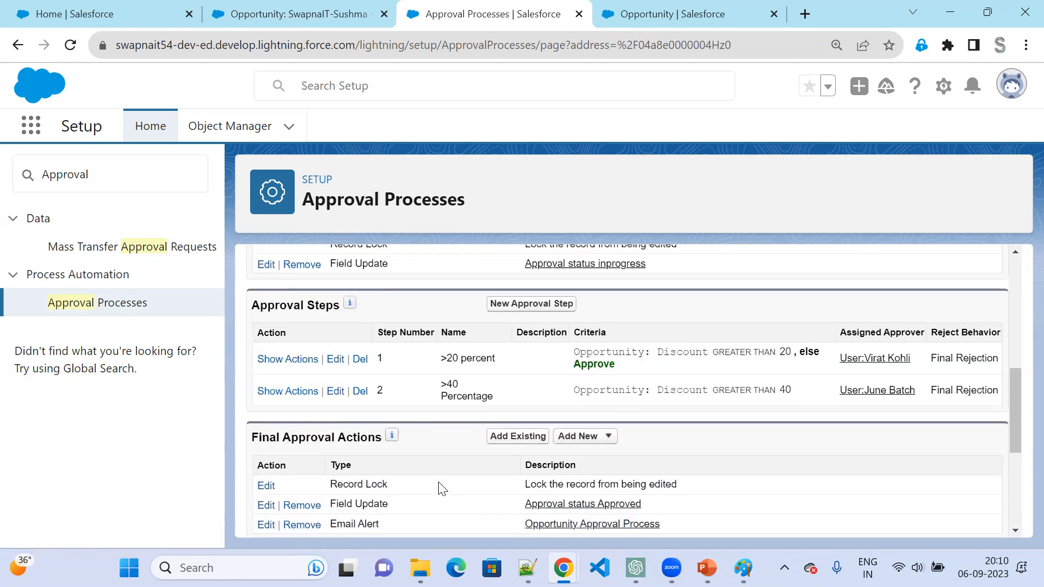
scroll(442, 488, "up", 7)
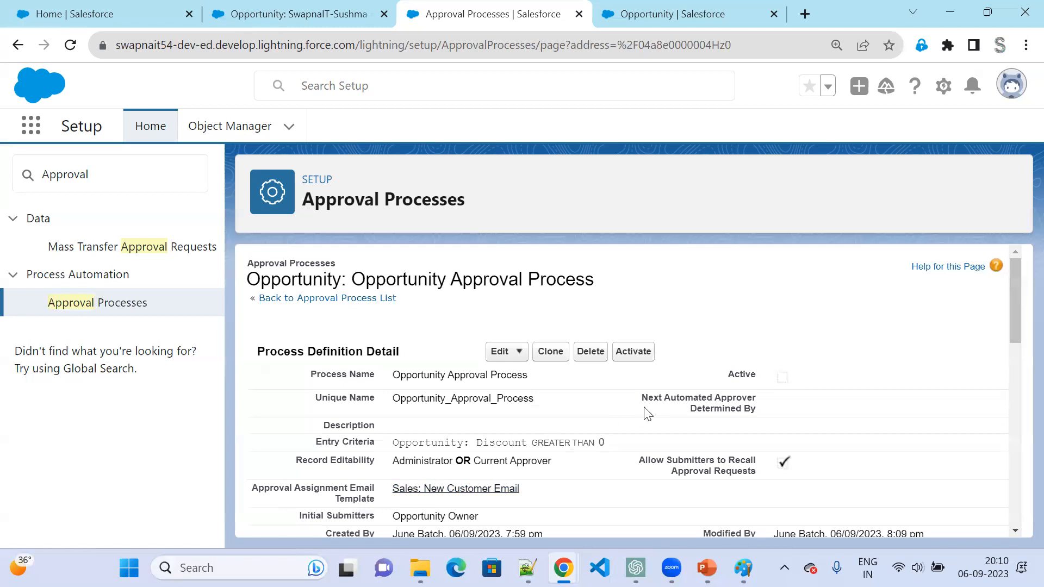
left_click(634, 352)
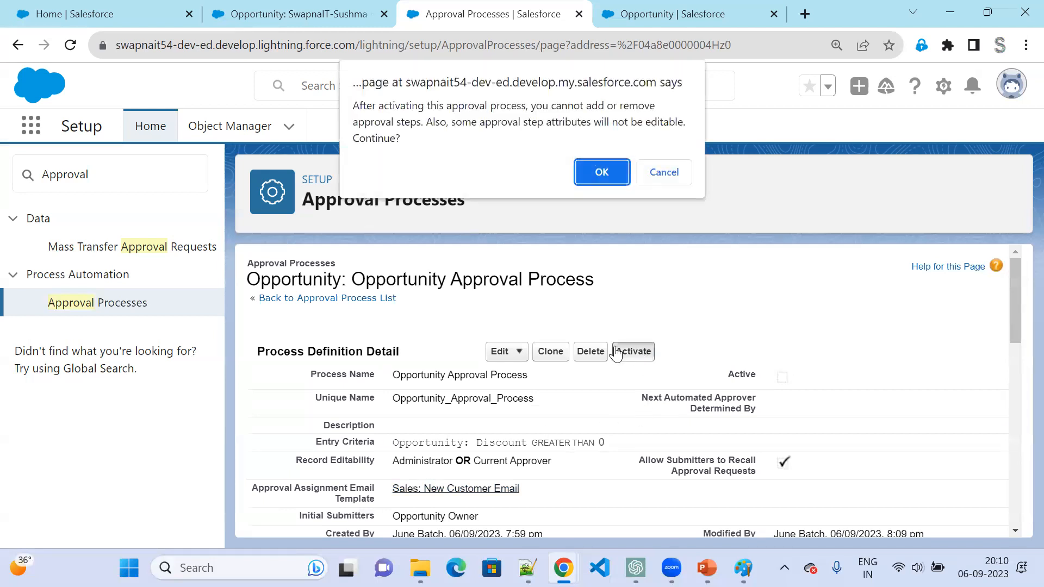
left_click(597, 172)
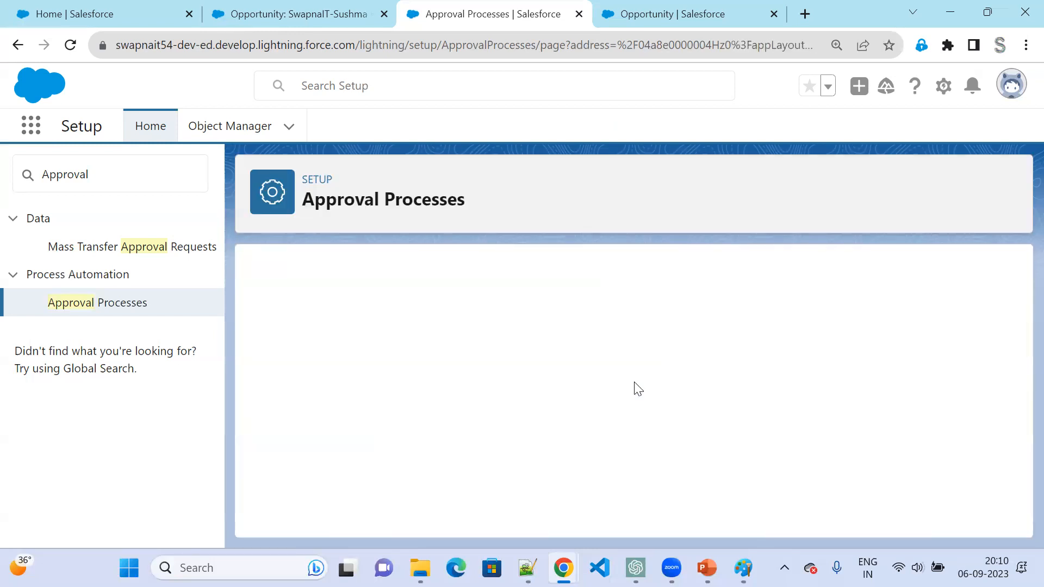
Review the activated approval process's entry criteria, approval steps and final actions, comparing them with the opportunity record.
scroll(638, 388, "down", 5)
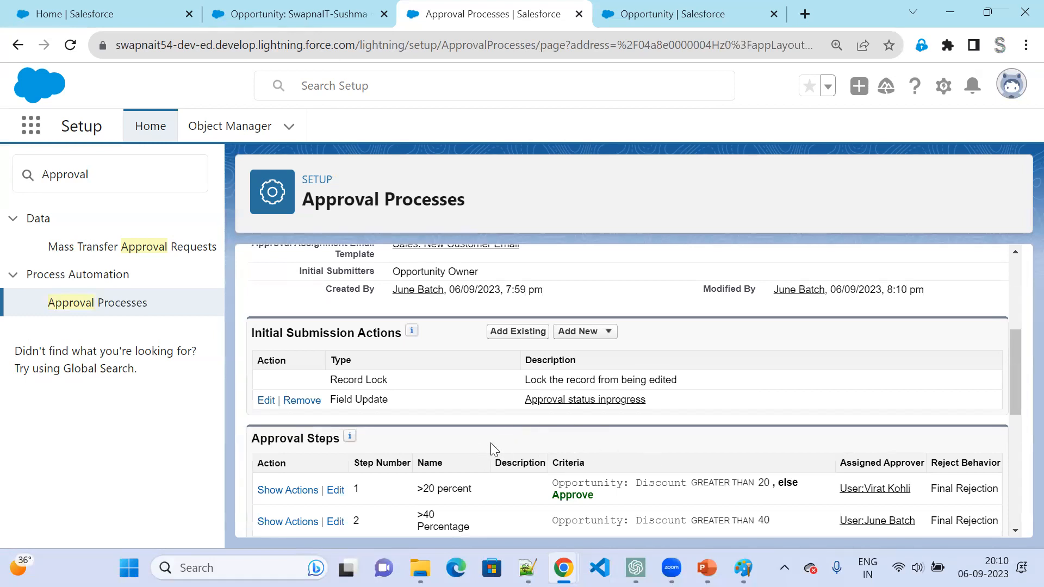
scroll(491, 444, "down", 3)
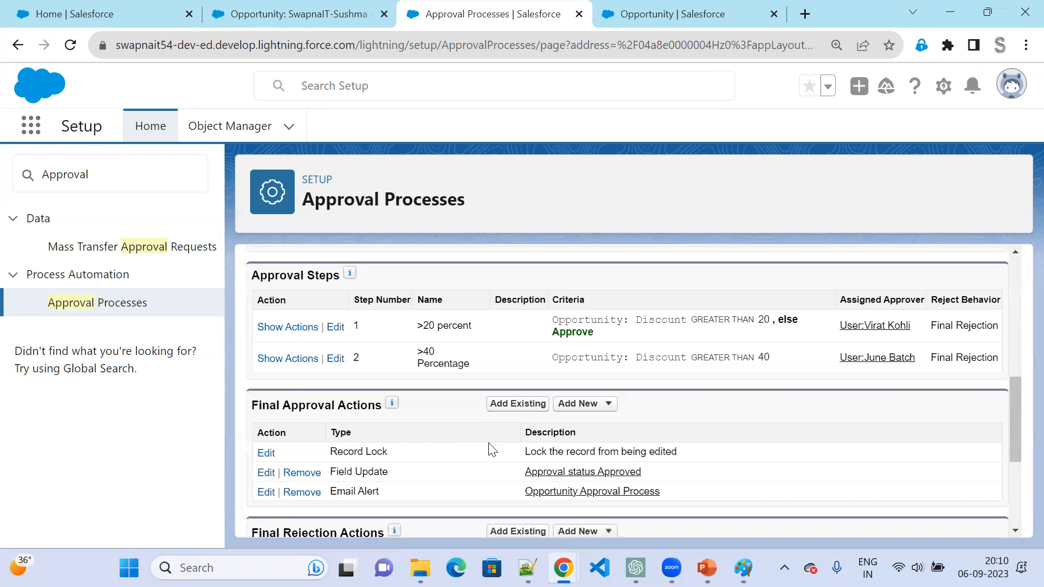
scroll(491, 450, "down", 2)
scroll(491, 450, "up", 5)
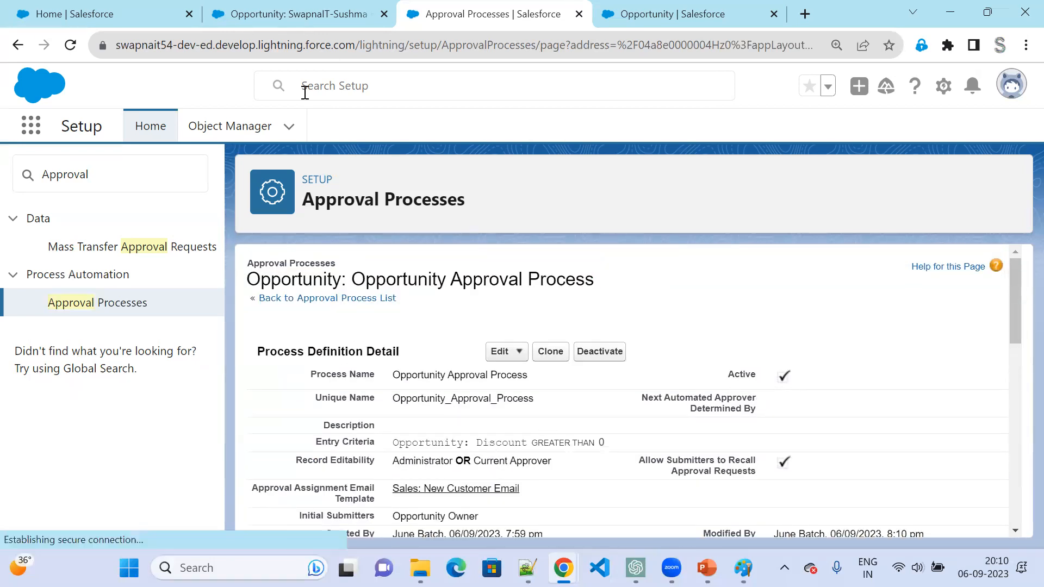
left_click(290, 22)
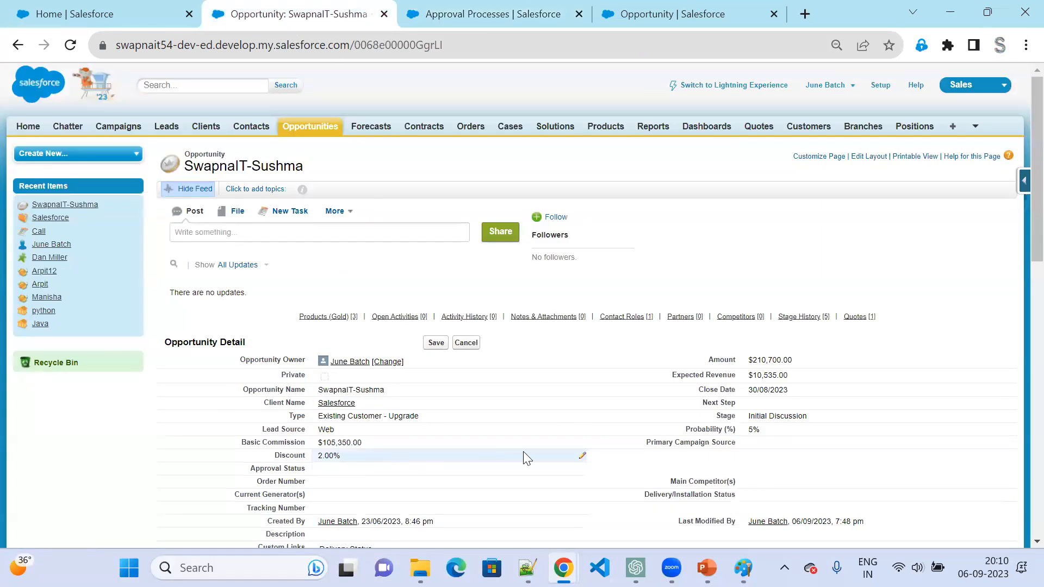
left_click(431, 25)
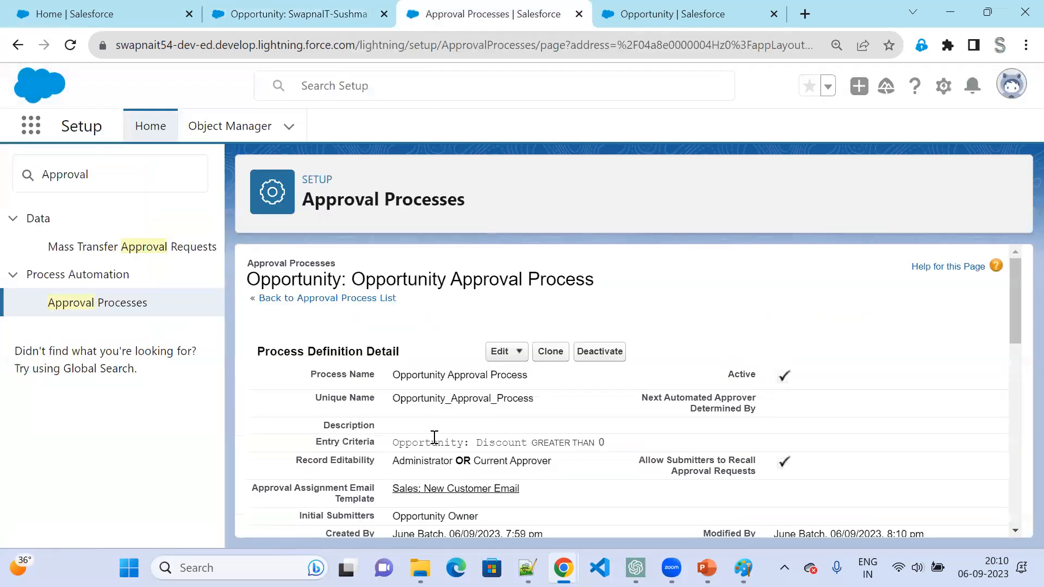
scroll(538, 479, "down", 1)
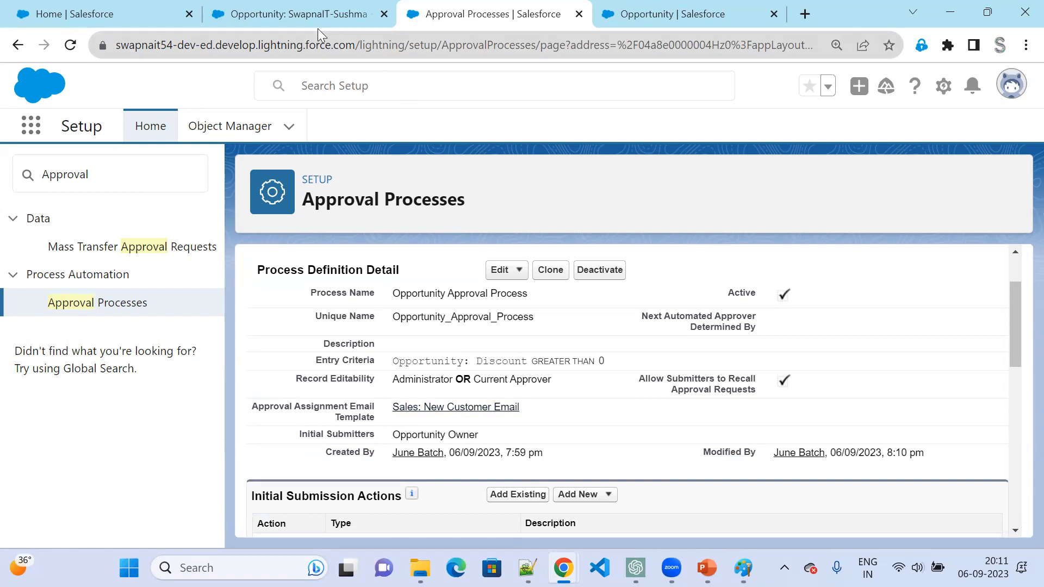
Clone the opportunity without products, set the clone's discount to 10 and save it.
left_click(304, 14)
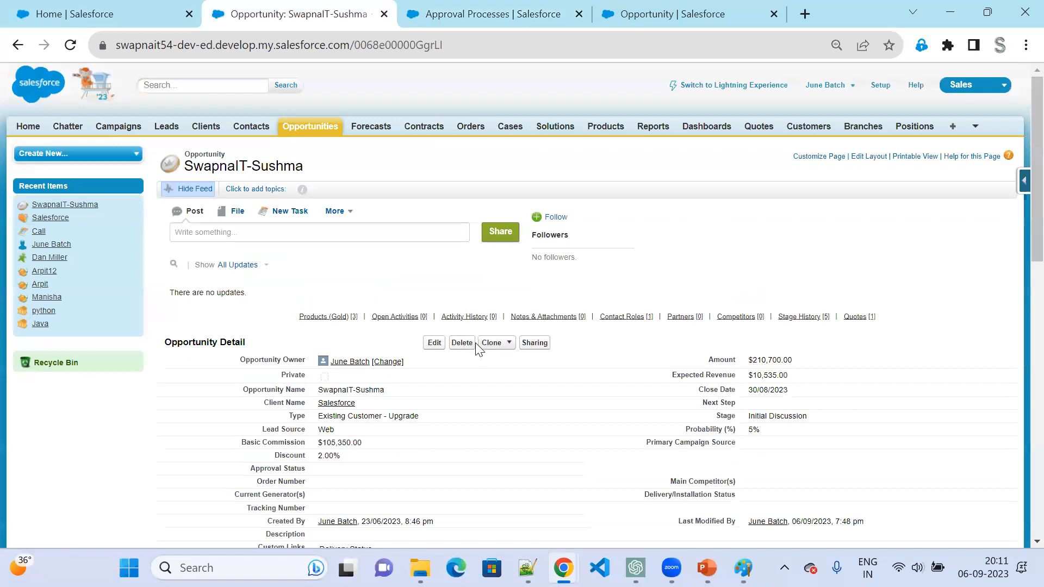
left_click(492, 343)
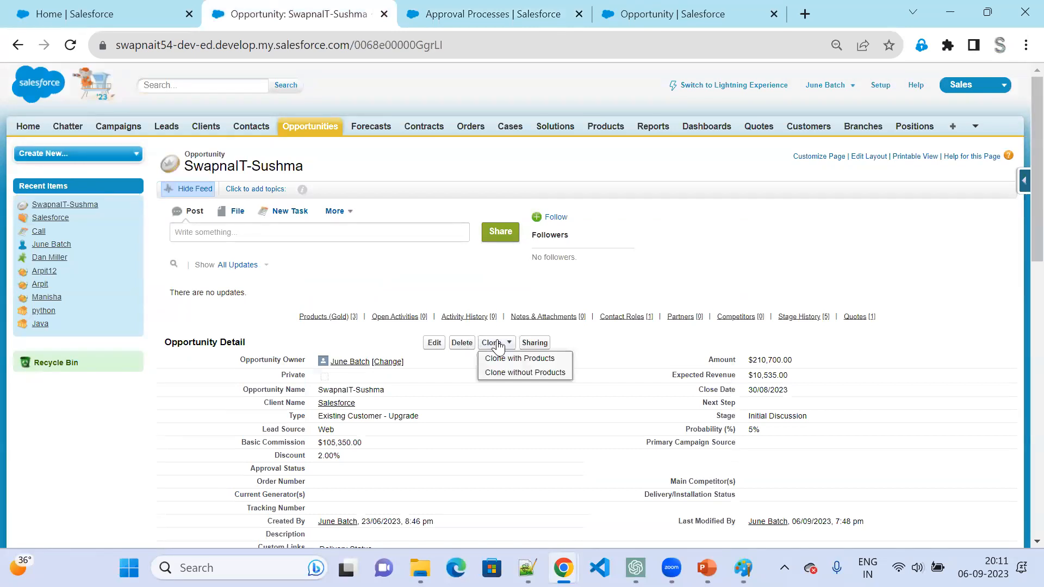
left_click(501, 373)
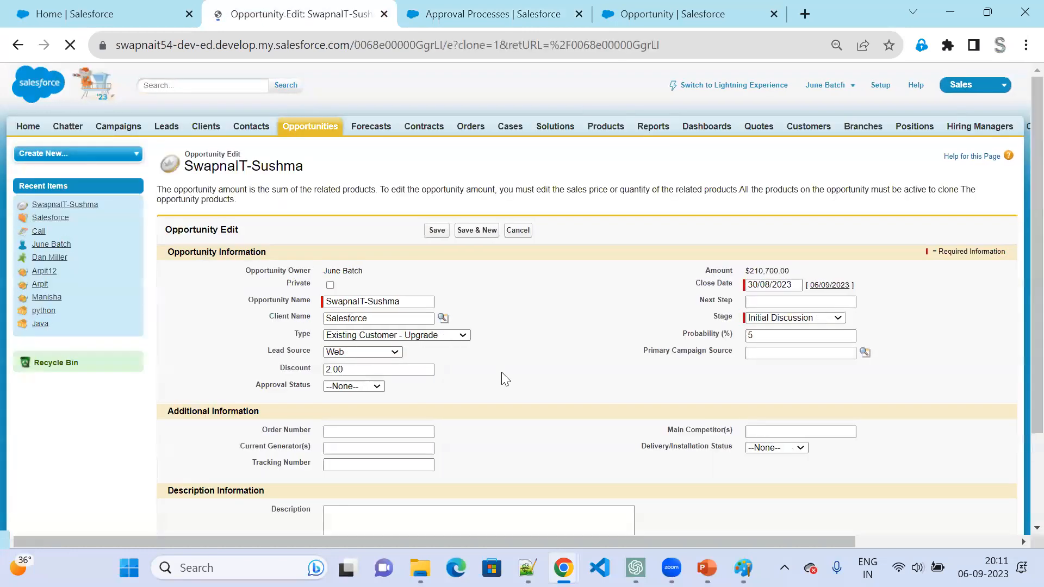
double_click(344, 369)
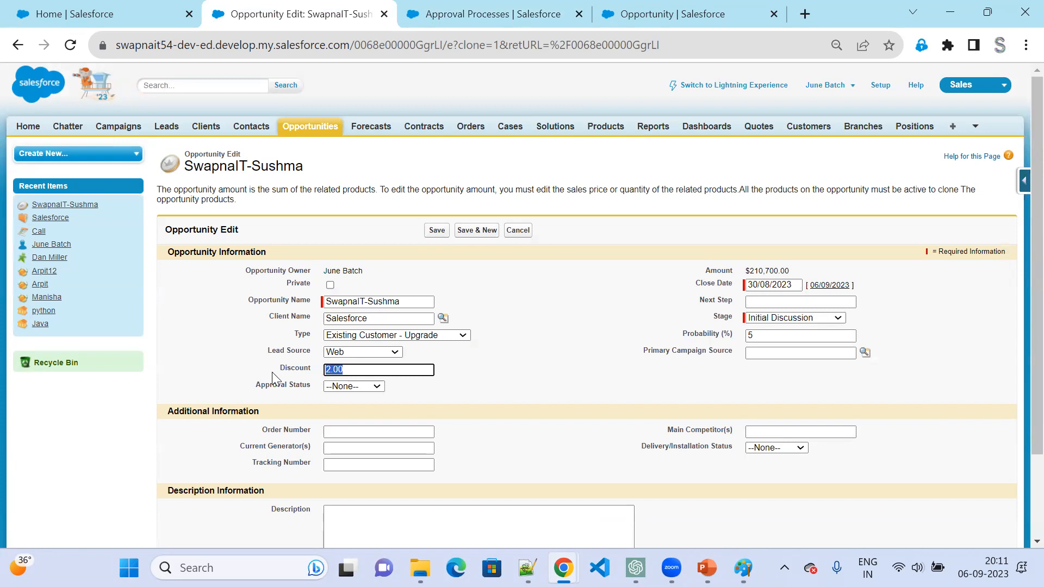
type("10")
left_click(532, 319)
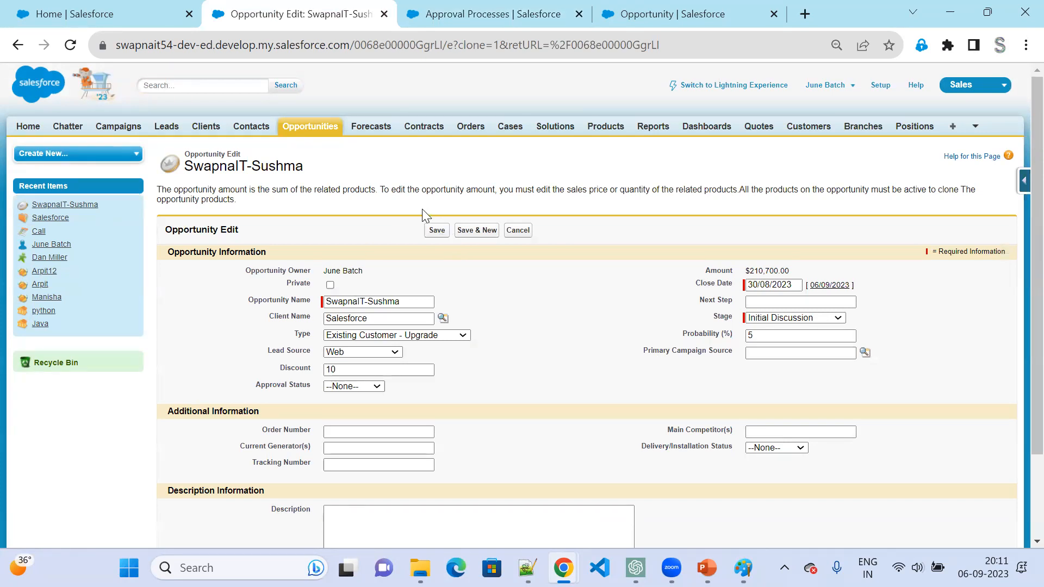
left_click(430, 233)
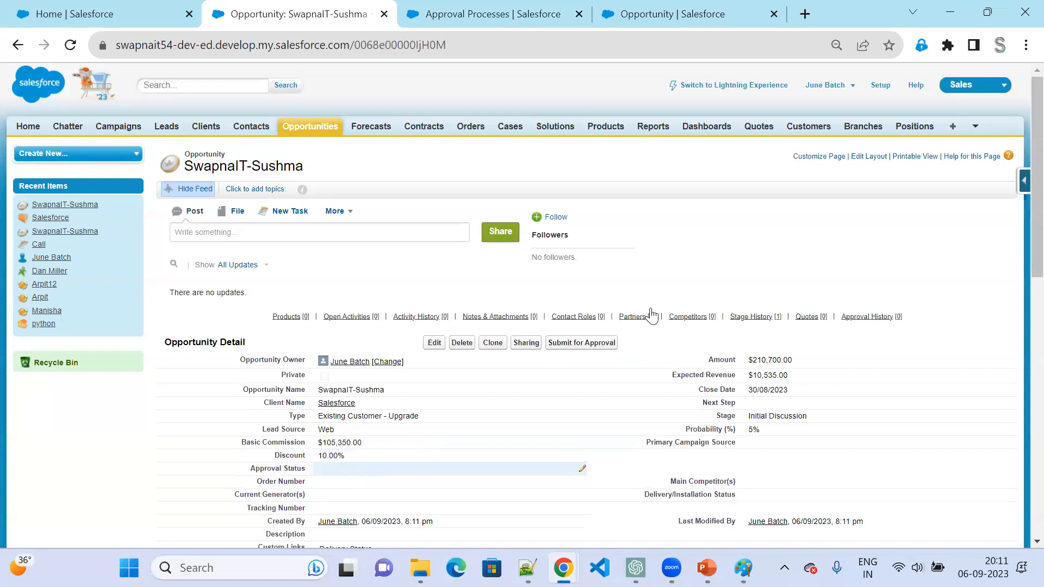
Switch to Lightning Experience, set the cloned opportunity's discount to 25 in its details and save the record.
left_click(754, 86)
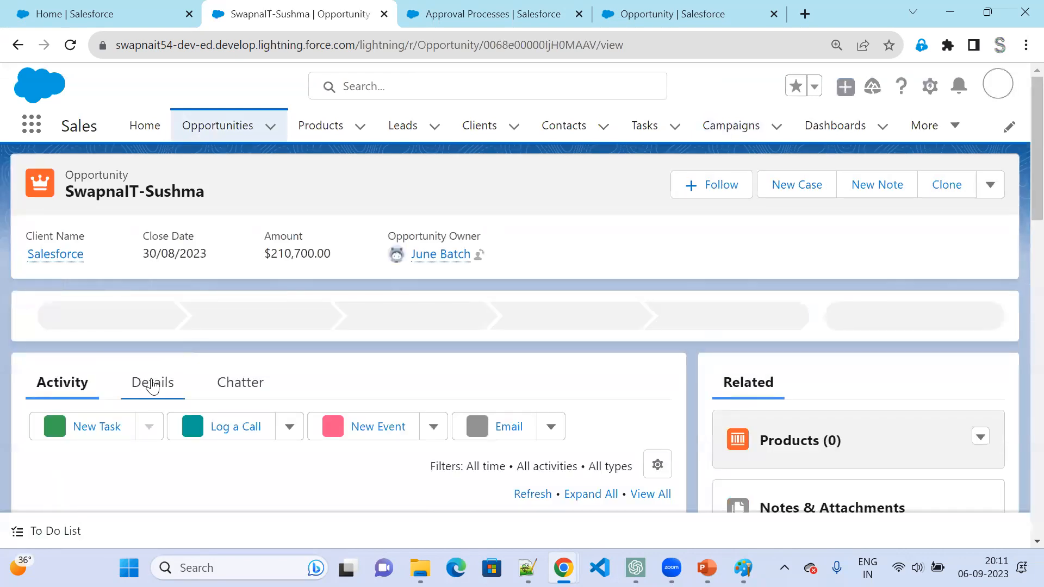
left_click(151, 383)
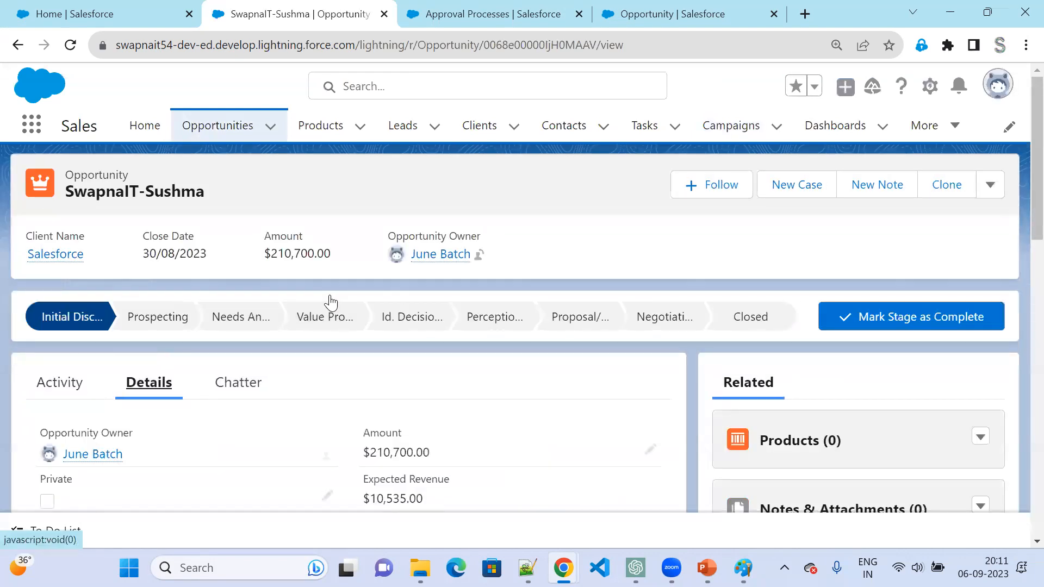
scroll(329, 302, "down", 4)
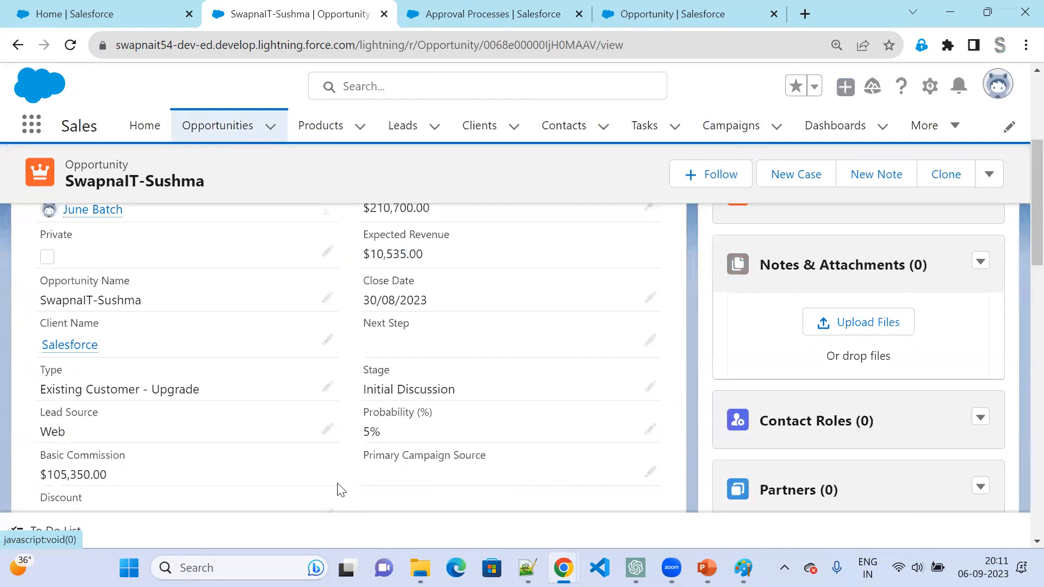
scroll(338, 484, "down", 2)
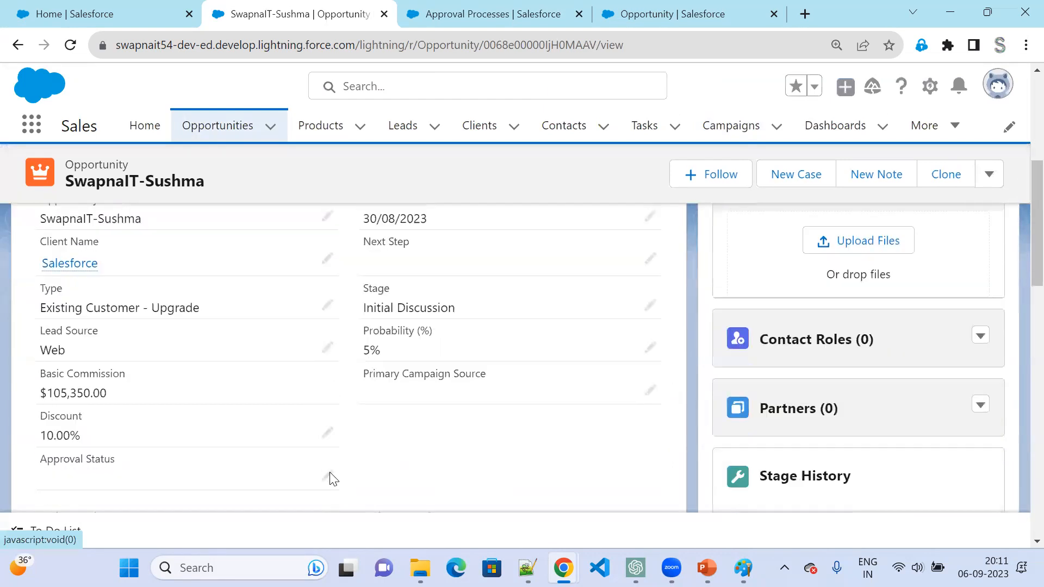
left_click(329, 433)
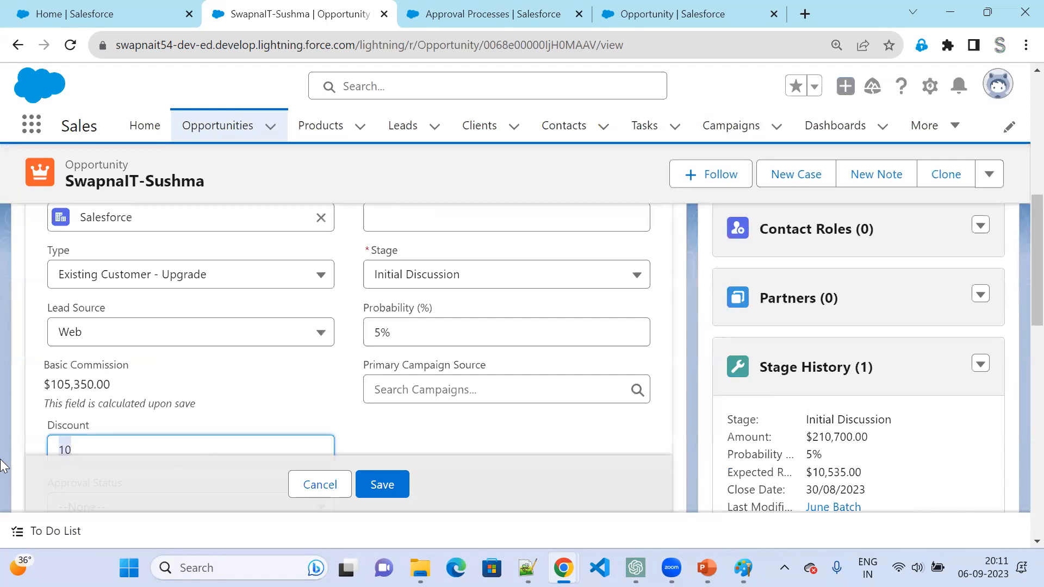
type("25")
left_click(392, 485)
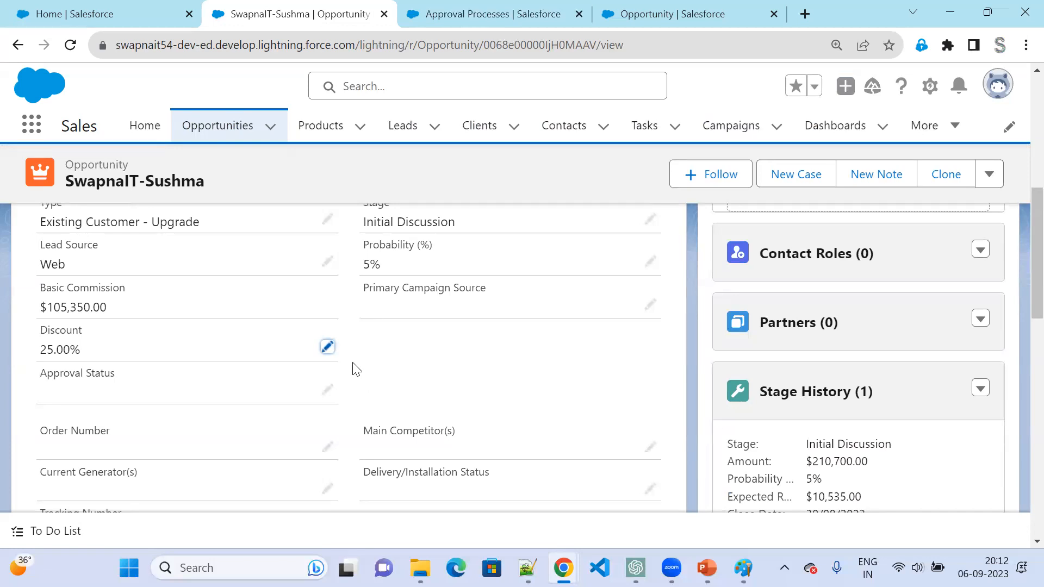
Check the Approval Status field and Approval History, and submit the opportunity for approval with the comment "Please Approve the Record".
scroll(870, 419, "down", 5)
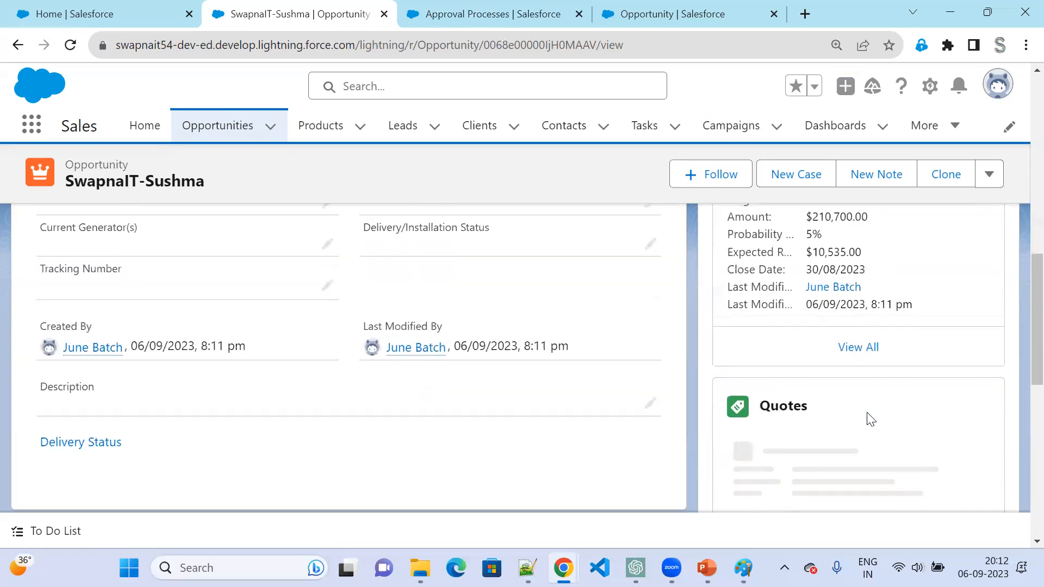
scroll(53, 271, "up", 3)
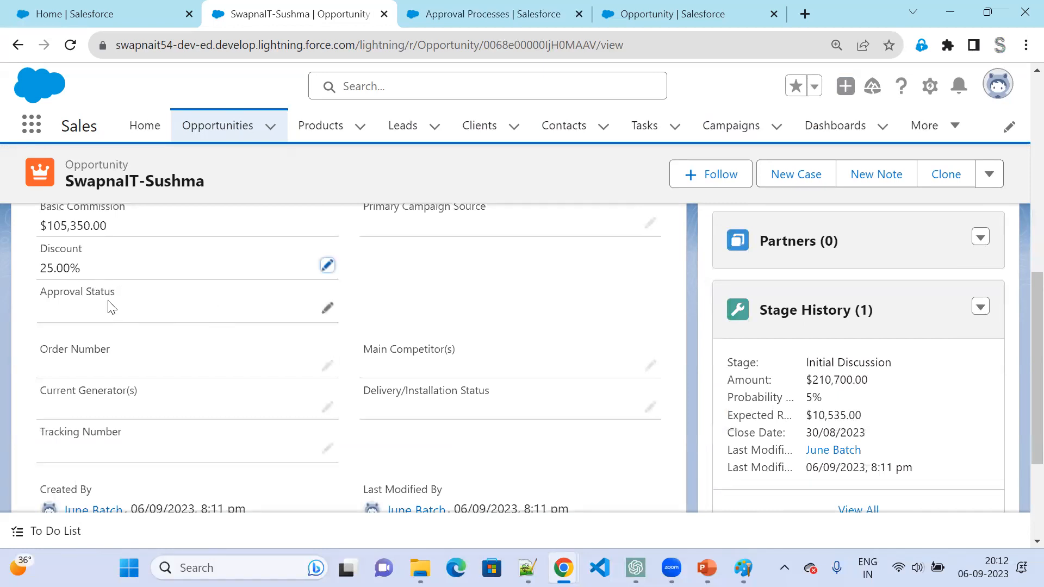
scroll(951, 407, "down", 3)
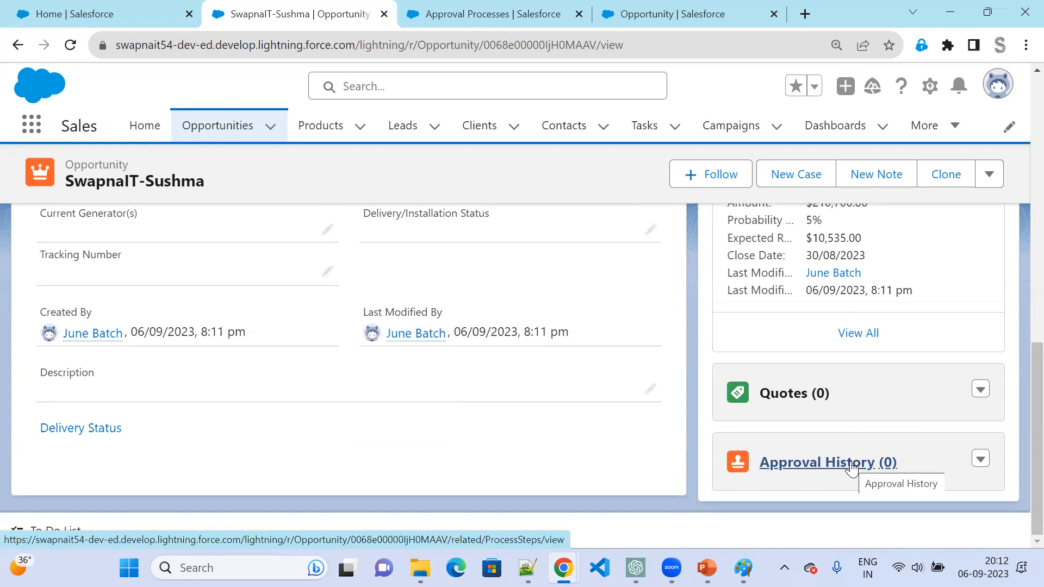
scroll(322, 305, "up", 3)
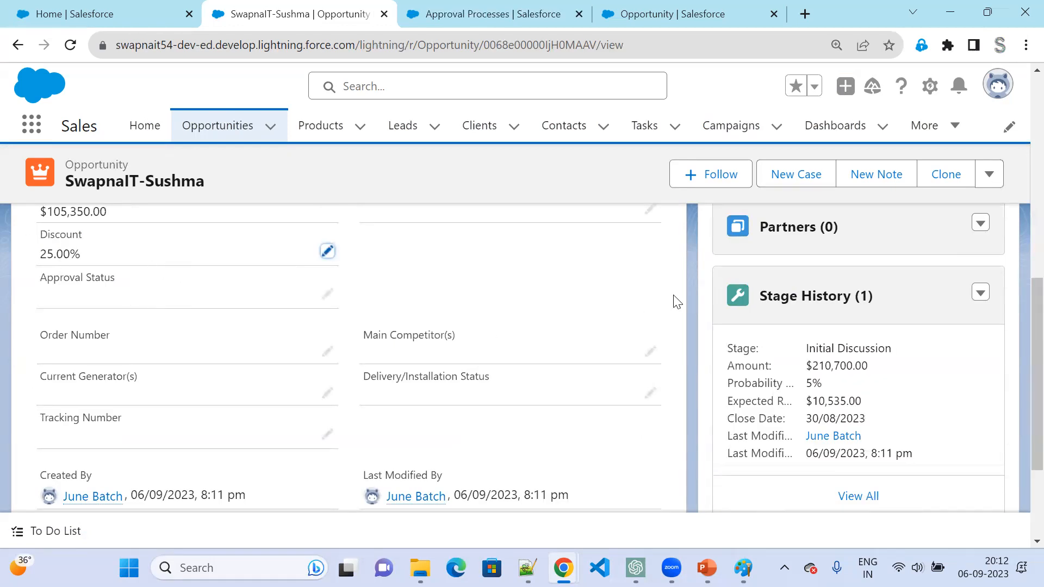
left_click(989, 175)
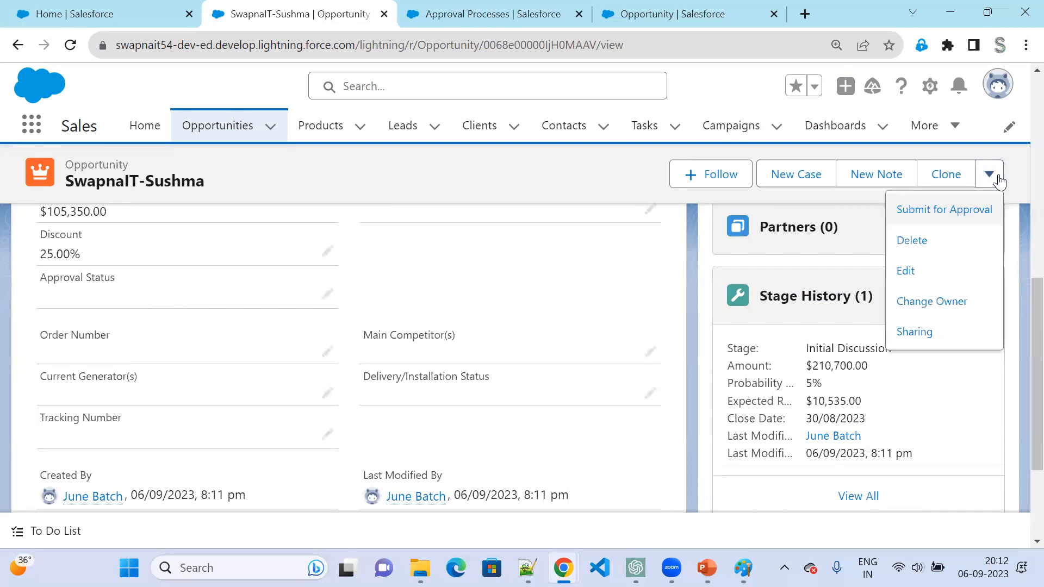
left_click(973, 213)
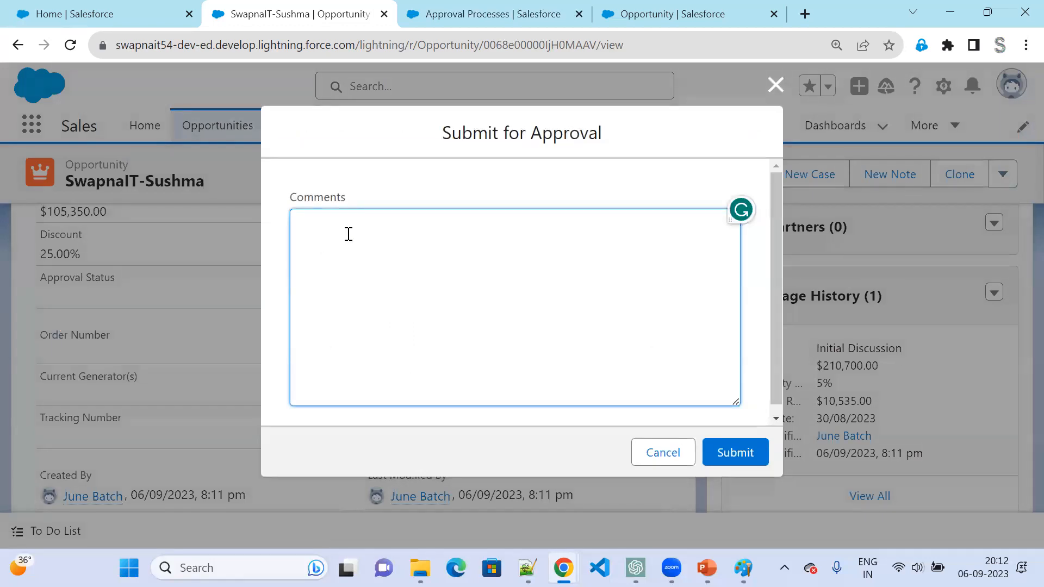
type("Please Approve the Record")
key("Tab")
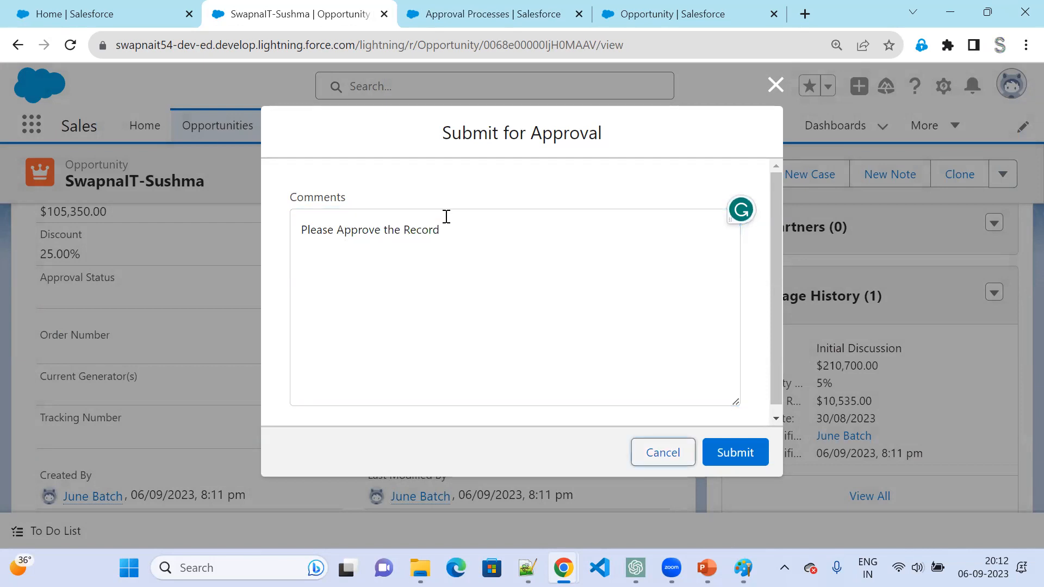
left_click(768, 461)
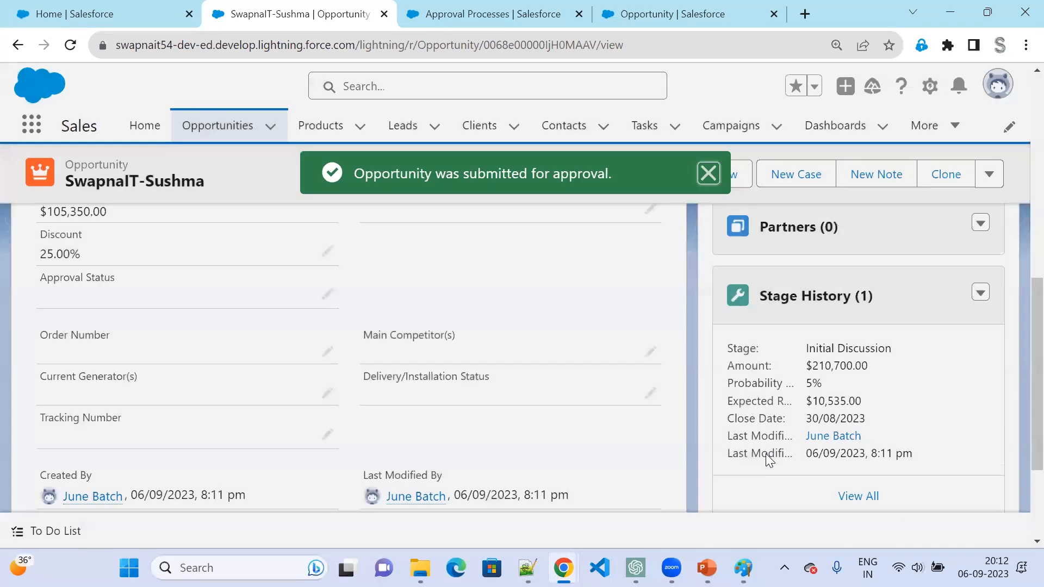
Open the opportunity's full Approval History list and dismiss the related-list filter tip.
scroll(810, 437, "down", 7)
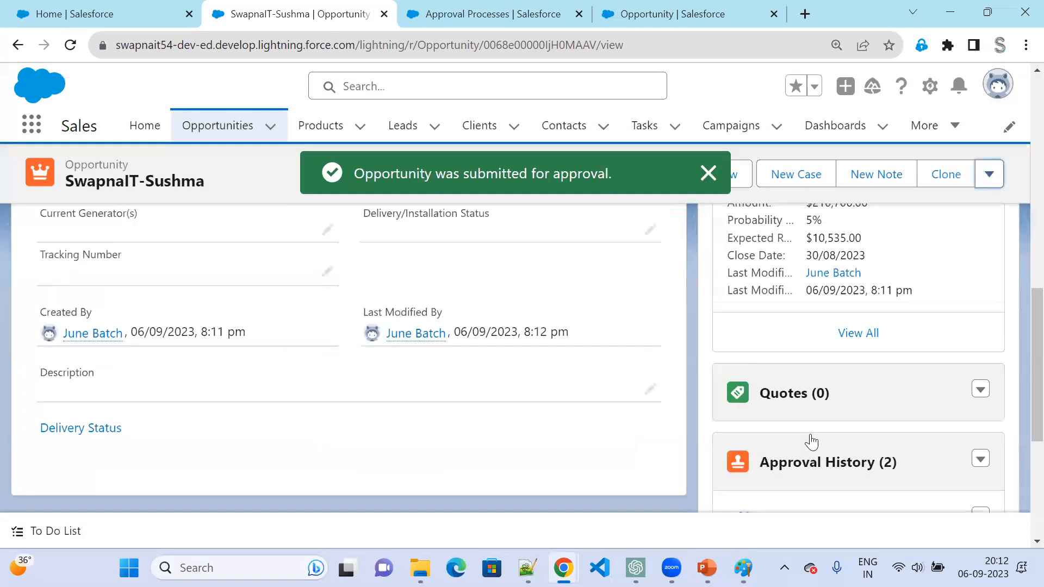
left_click(879, 481)
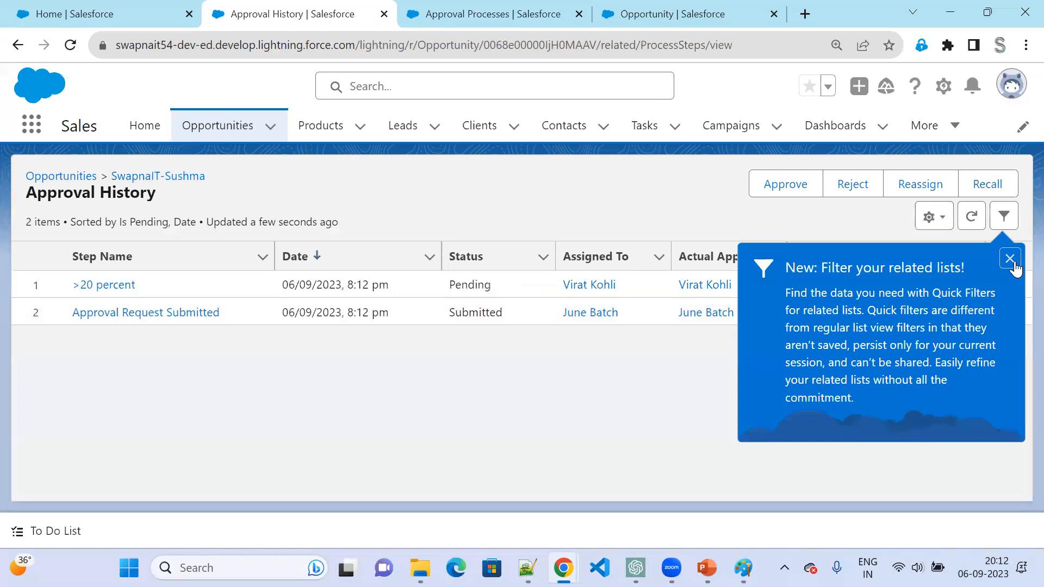
left_click(1009, 259)
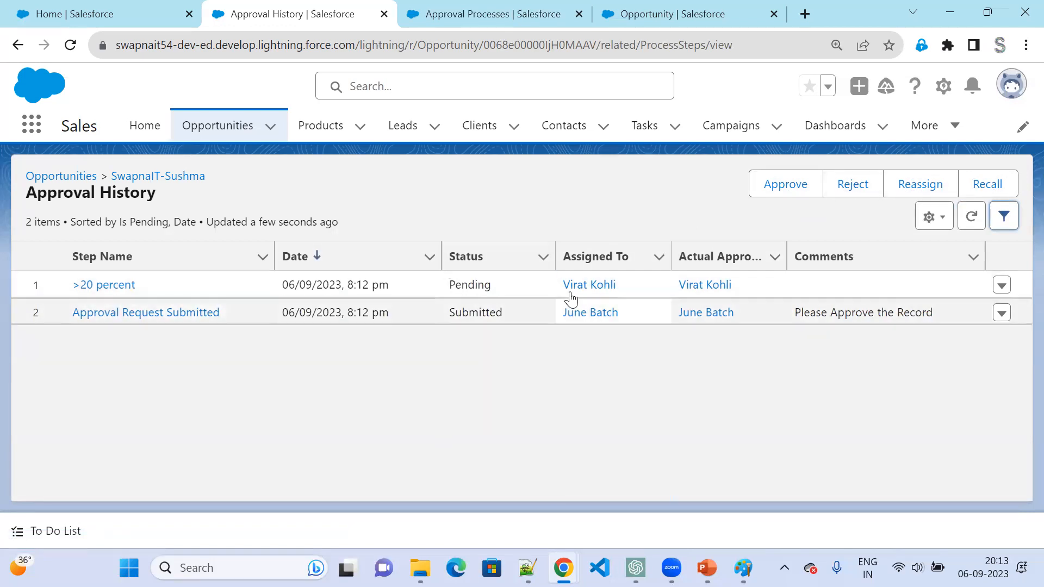
Open the user record of the approver assigned to the ">20 percent" step in a separate browser tab.
right_click(586, 283)
left_click(616, 298)
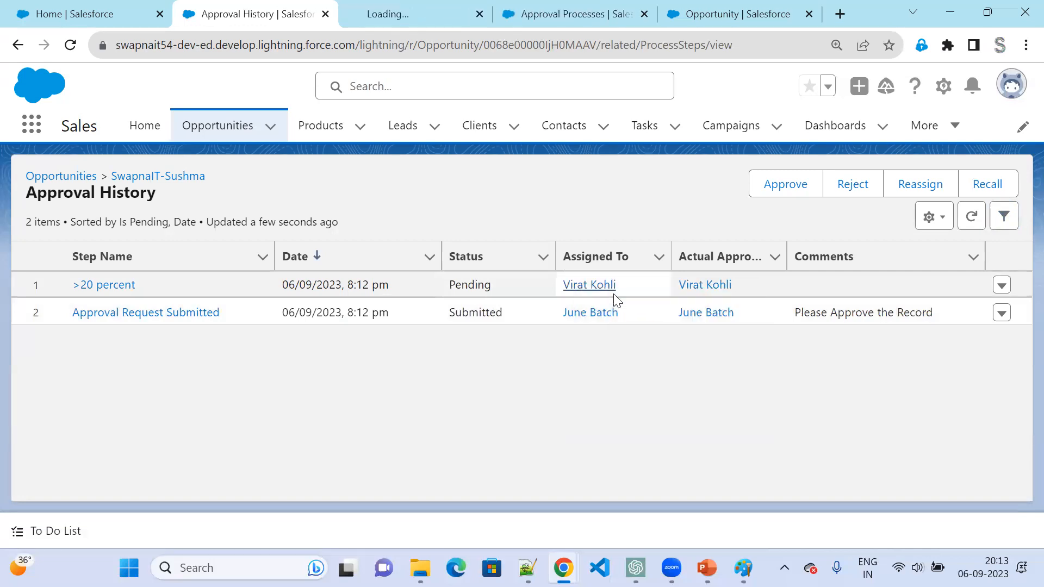
left_click(398, 23)
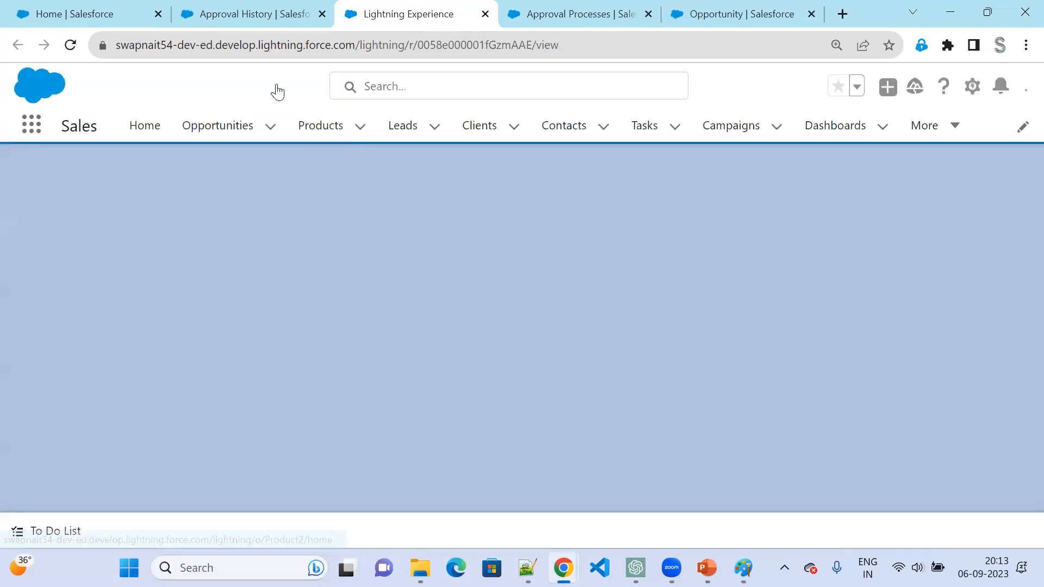
Return to the Approval History list and open the submitted opportunity's record from it.
left_click(273, 25)
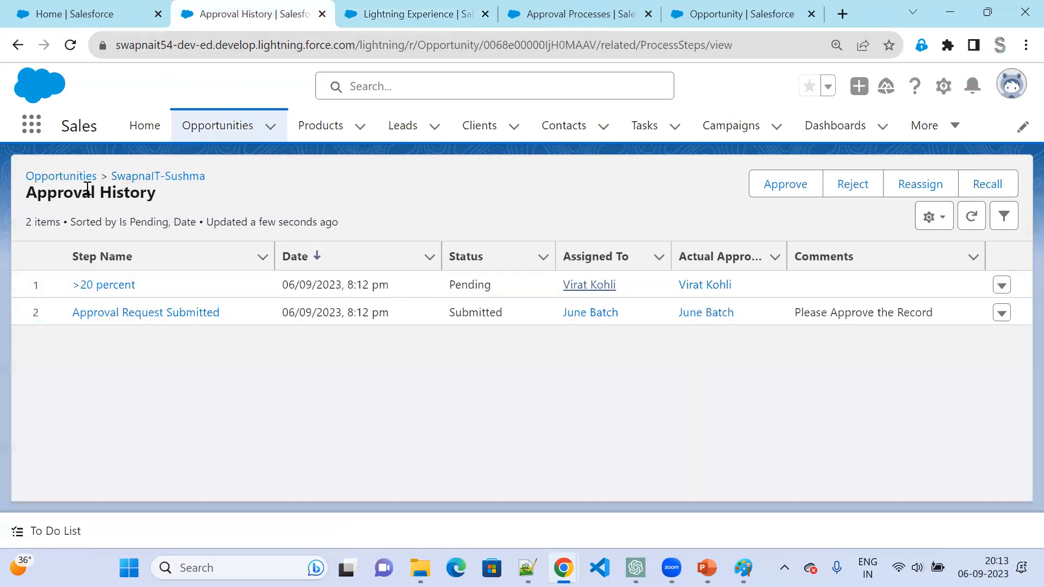
left_click(74, 176)
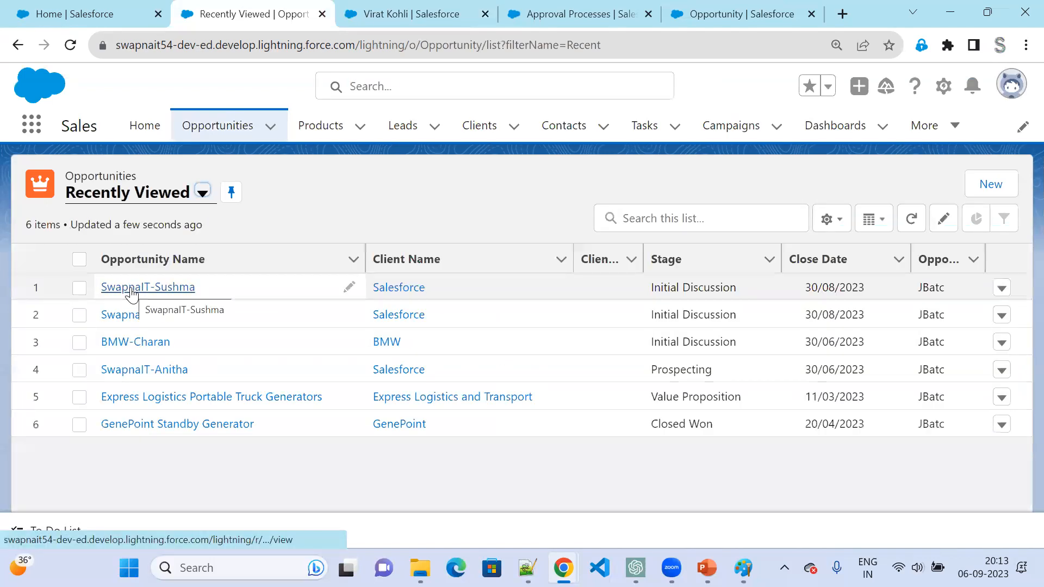
left_click(18, 47)
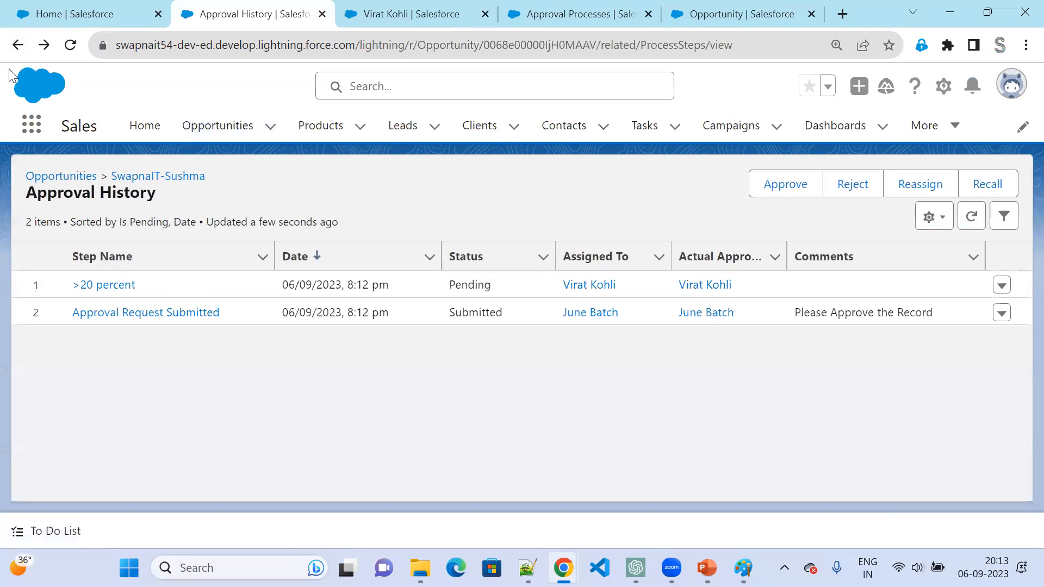
left_click(173, 179)
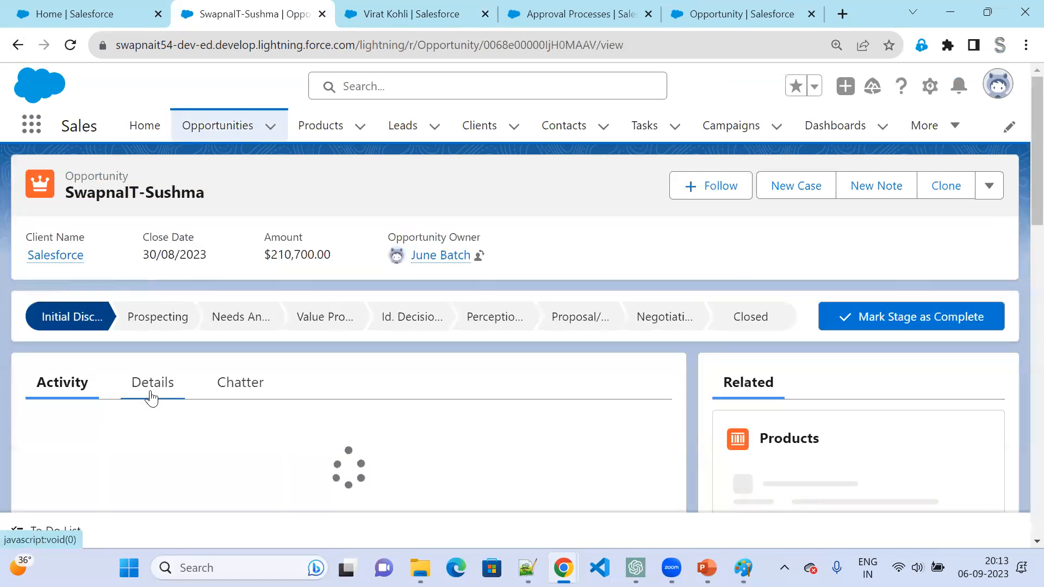
Check the Discount and Approval Status fields in the submitted opportunity's details.
left_click(151, 399)
scroll(151, 398, "down", 3)
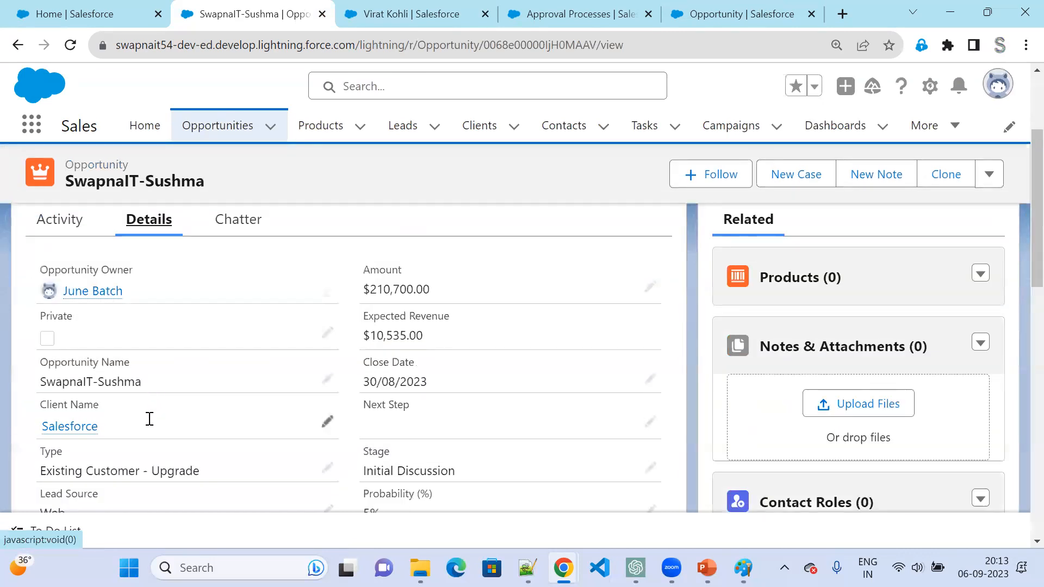
scroll(150, 419, "down", 3)
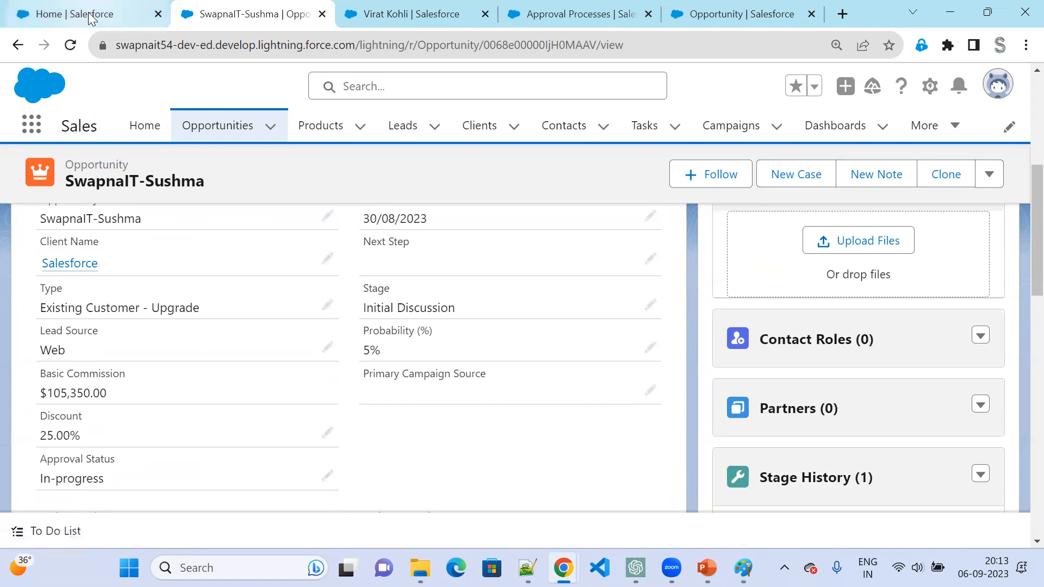
Open the approver's user detail page in Setup and log in as that approver.
left_click(405, 14)
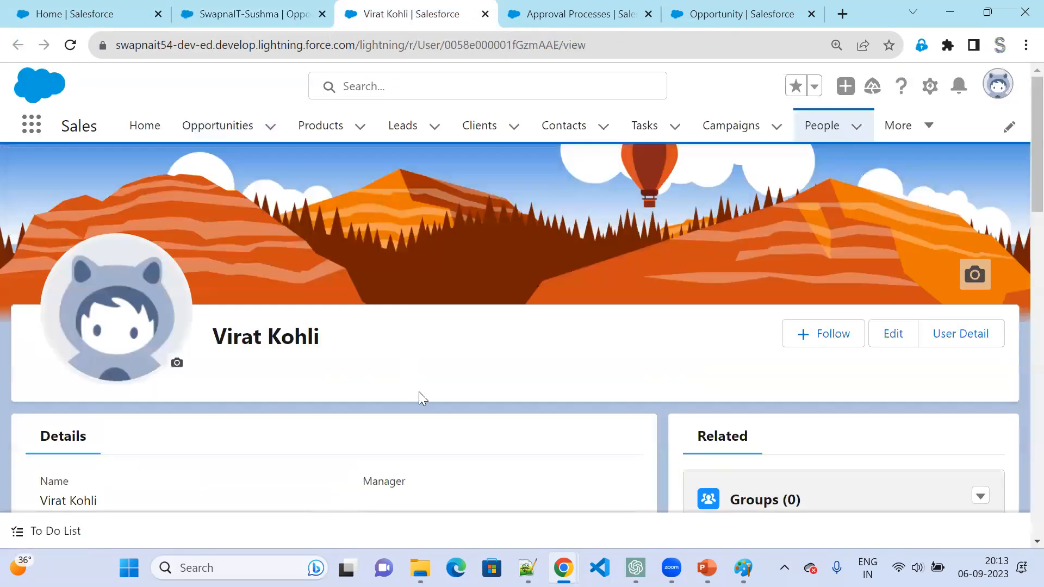
left_click(975, 343)
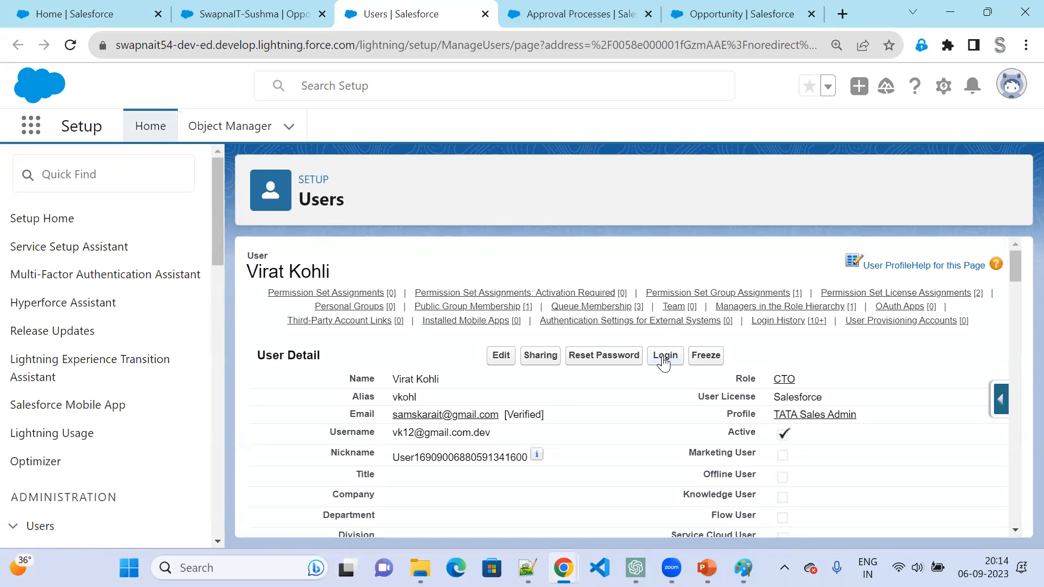
left_click(664, 361)
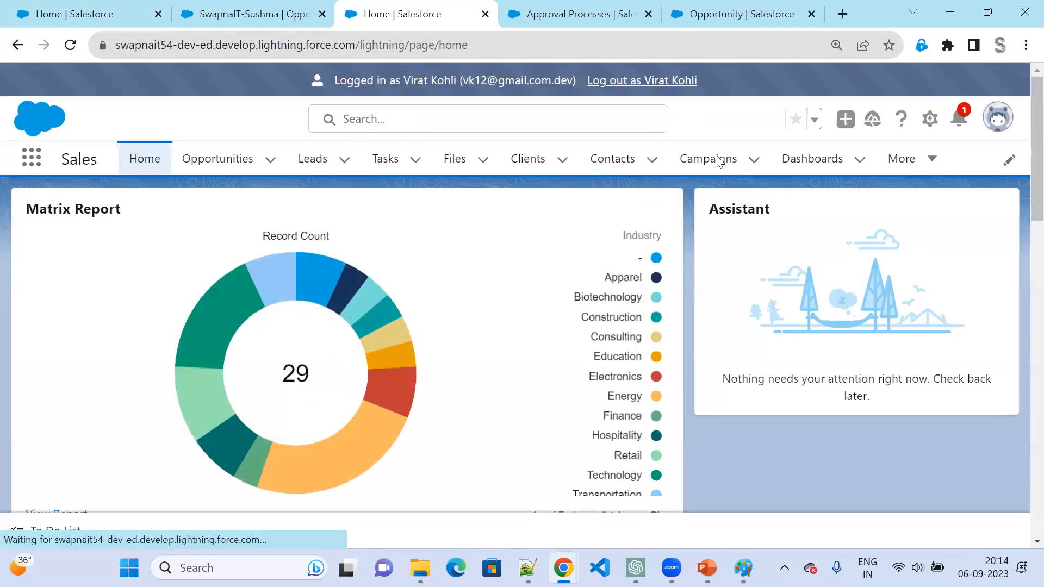
Open the opportunity's approval request from the approver's notifications and review its approval details.
left_click(960, 122)
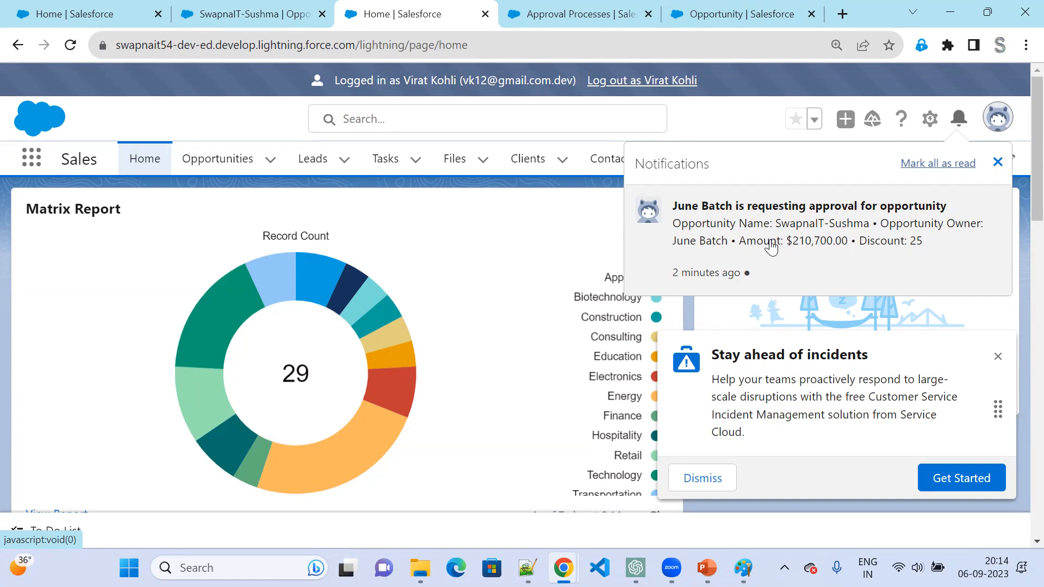
left_click(714, 215)
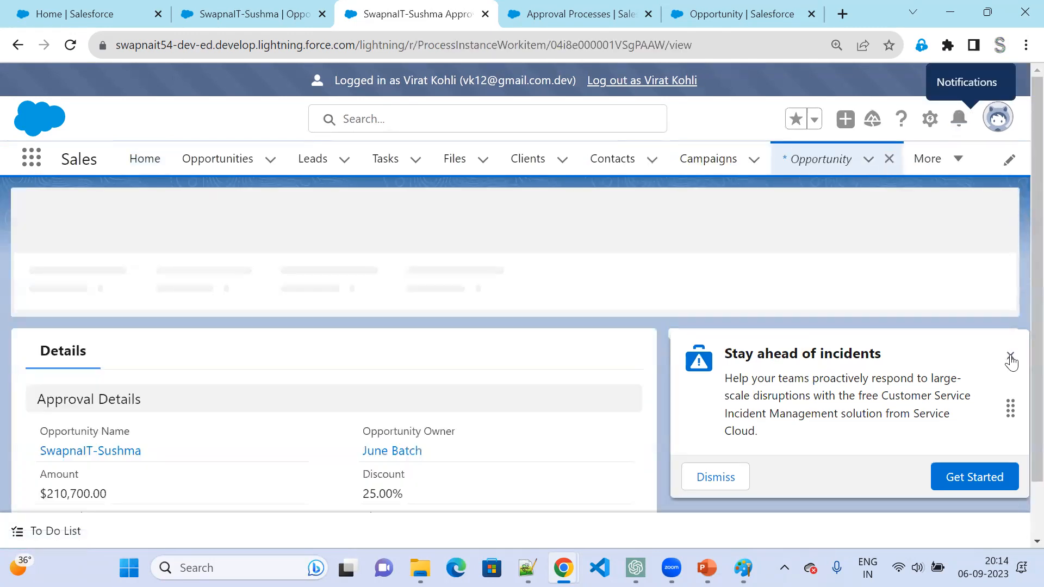
left_click(1010, 356)
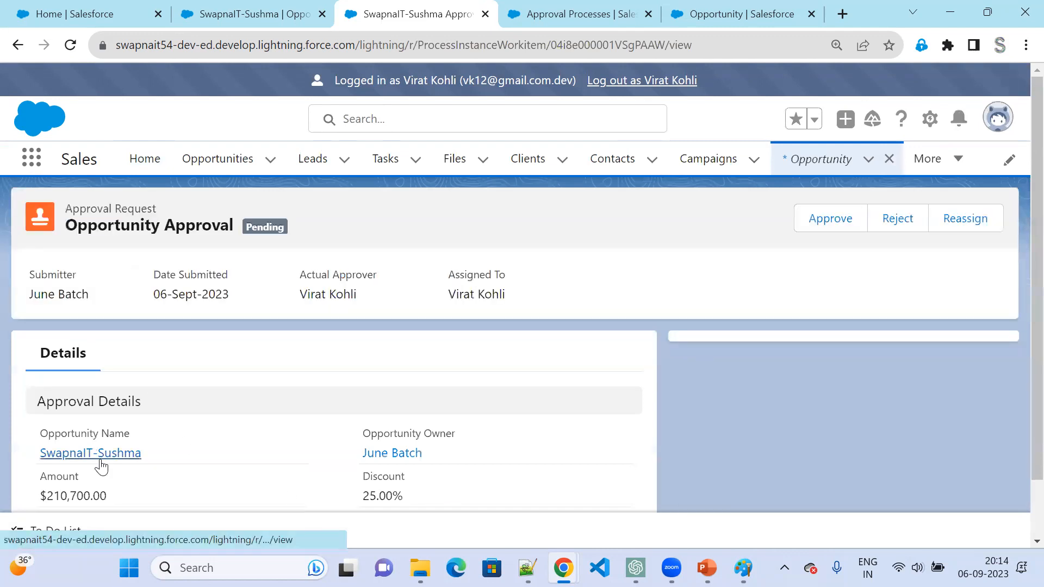
scroll(102, 467, "down", 2)
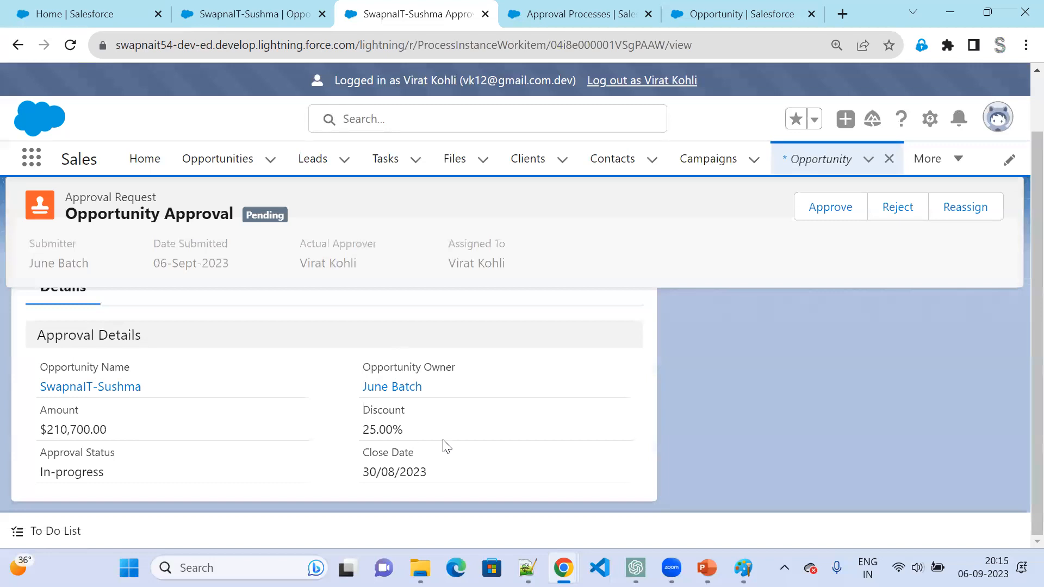
scroll(446, 473, "up", 2)
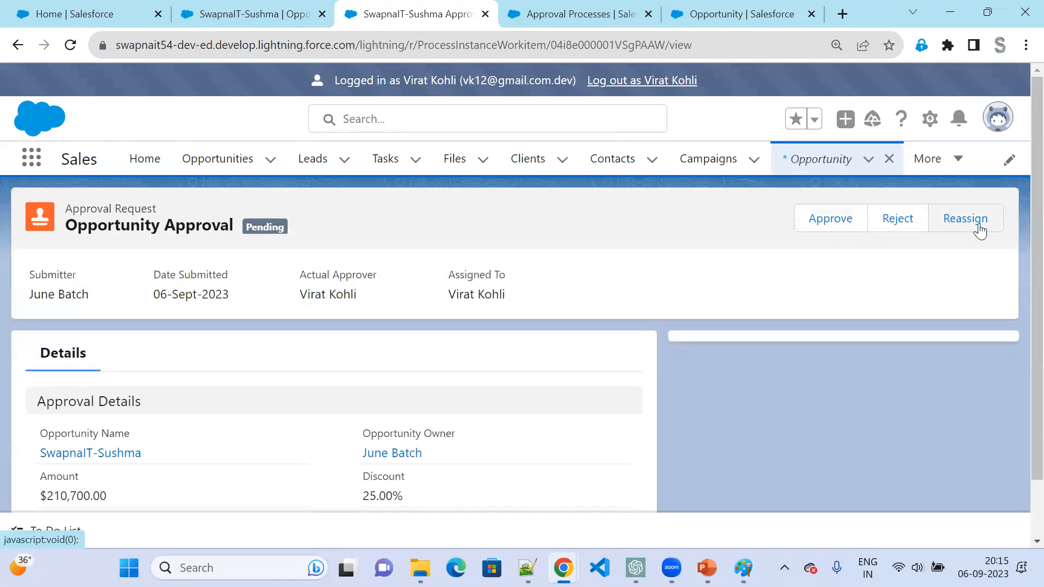
Approve the request with the comment "Approved" and log out of the approver's session.
left_click(822, 232)
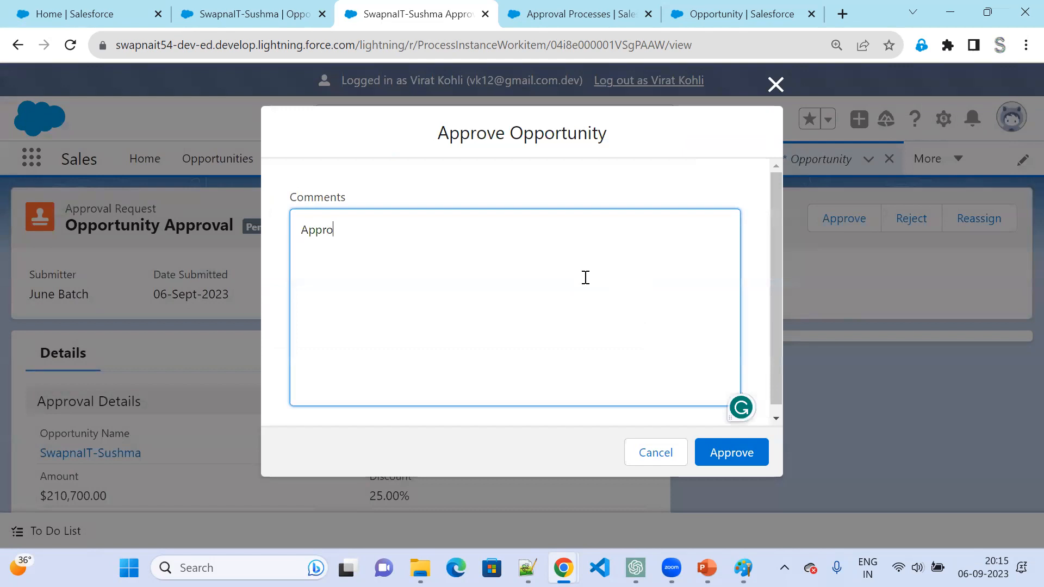
type("Approved")
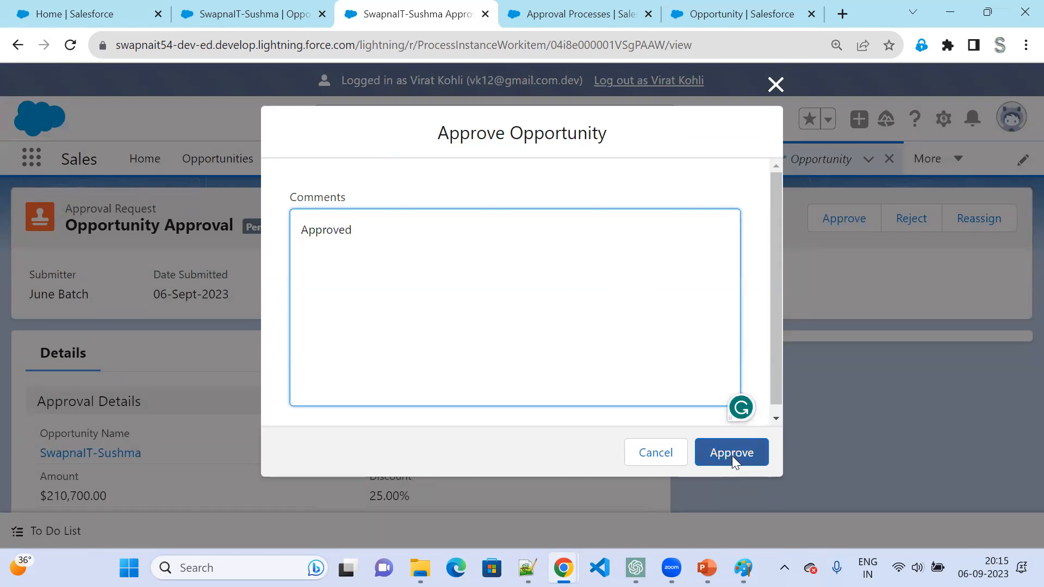
left_click(732, 455)
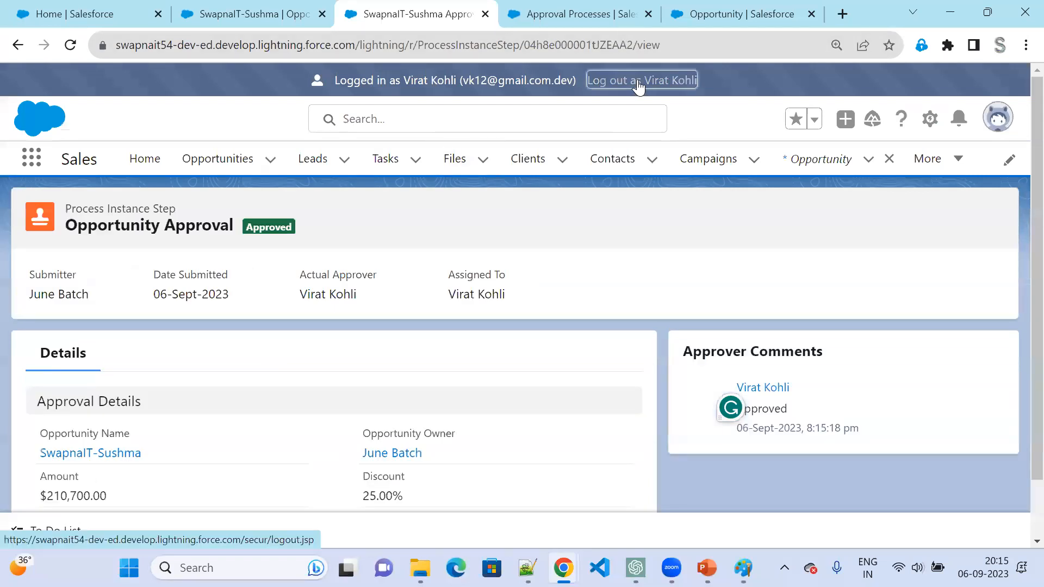
left_click(639, 83)
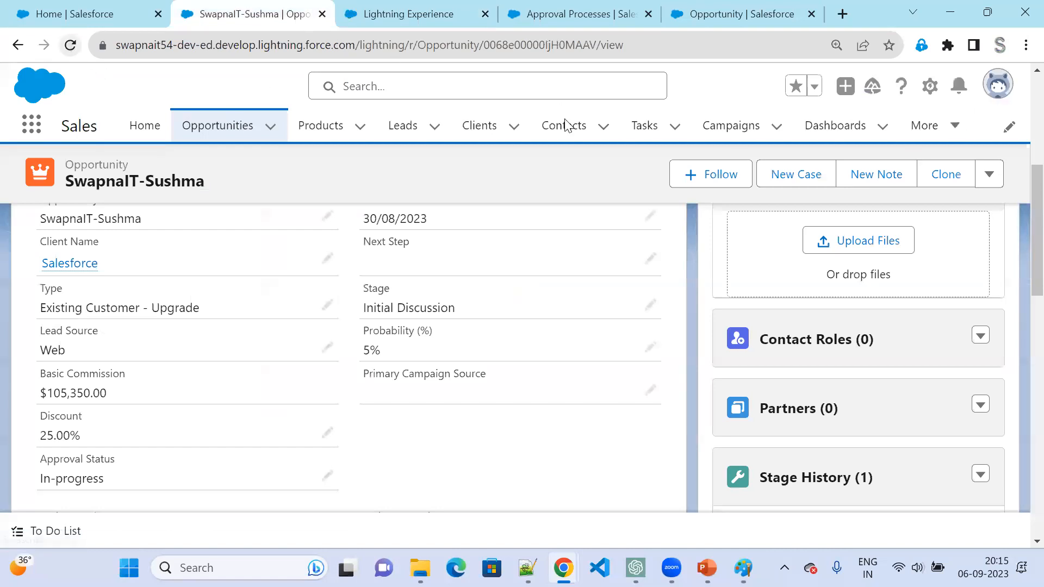
Reload the opportunity record and examine the ">20 percent" step's status in its full Approval History list.
left_click(70, 45)
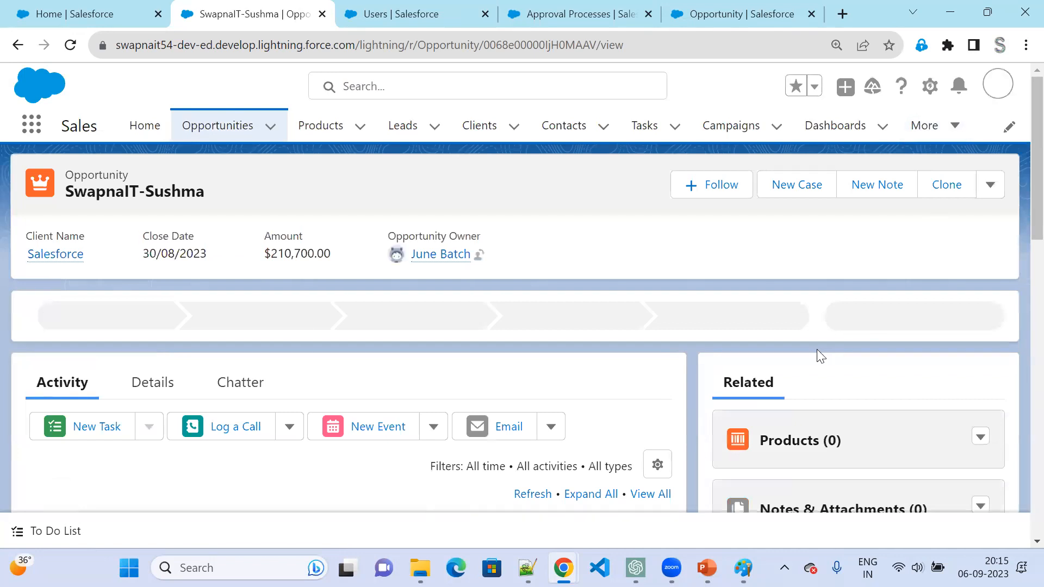
scroll(814, 387, "down", 6)
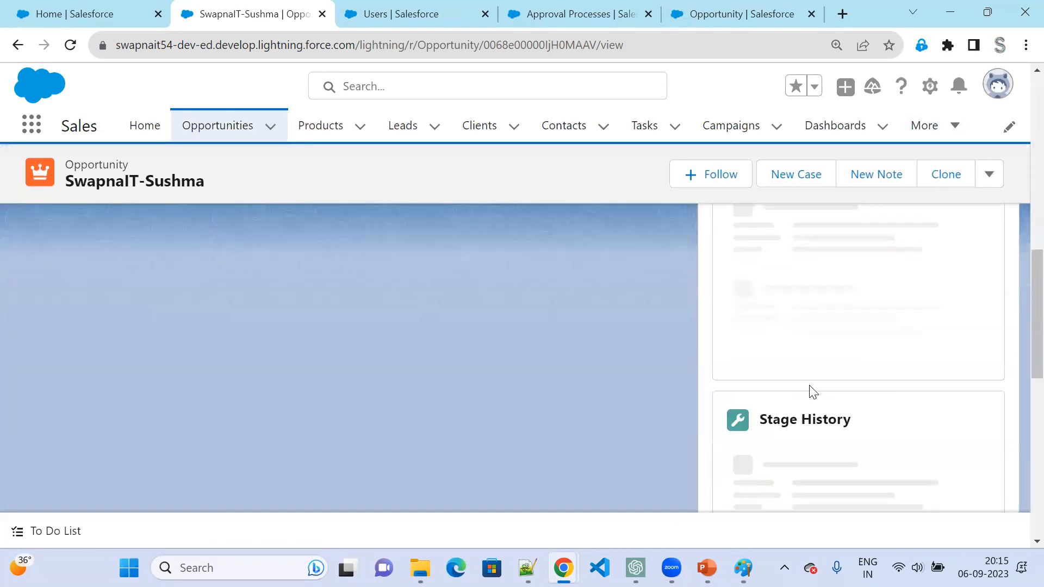
scroll(841, 475, "down", 5)
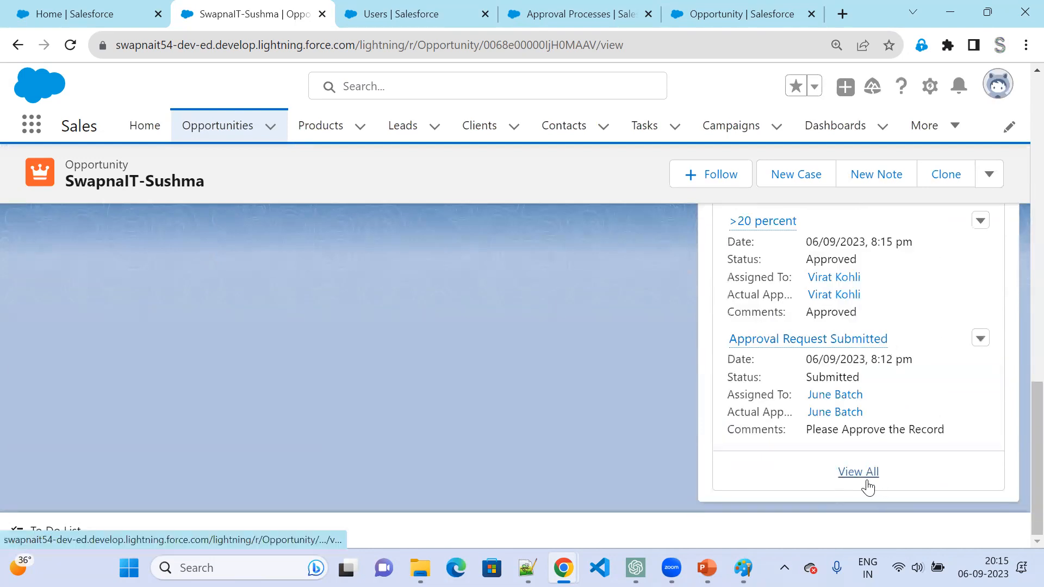
left_click(865, 481)
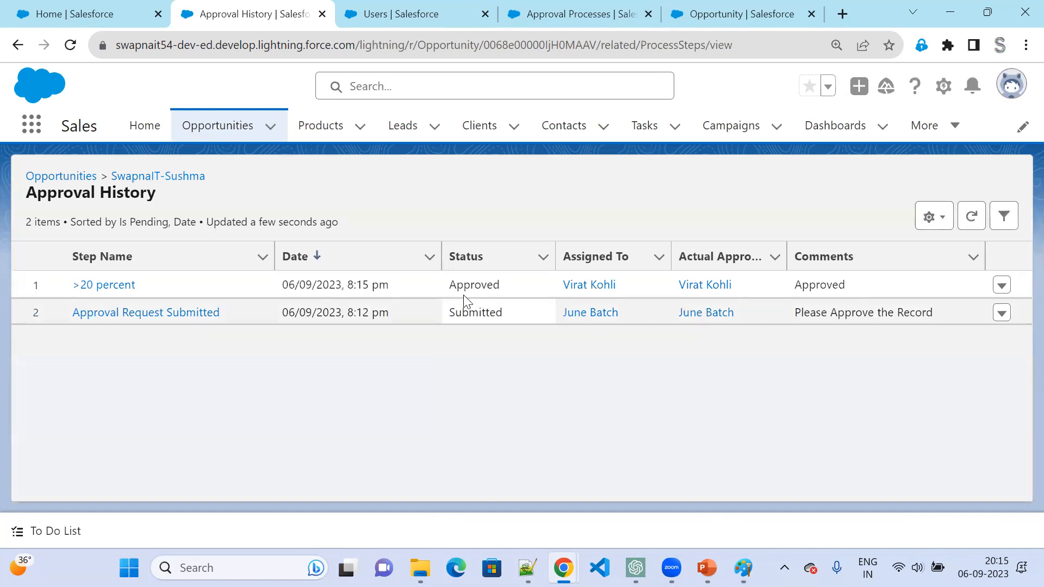
double_click(531, 293)
Return to the opportunity record and check the Approval Status field in its details.
left_click(18, 45)
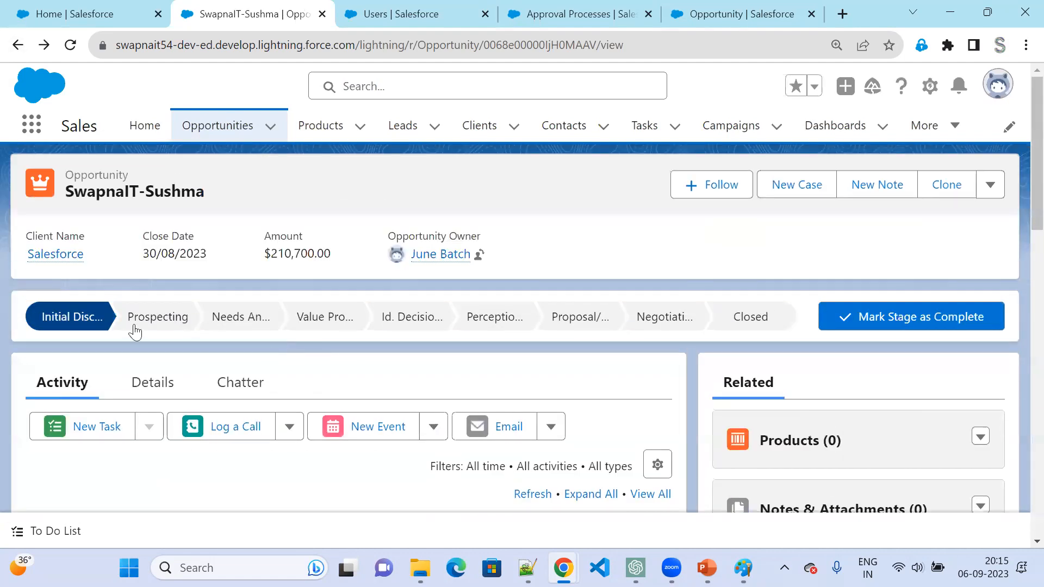
left_click(152, 383)
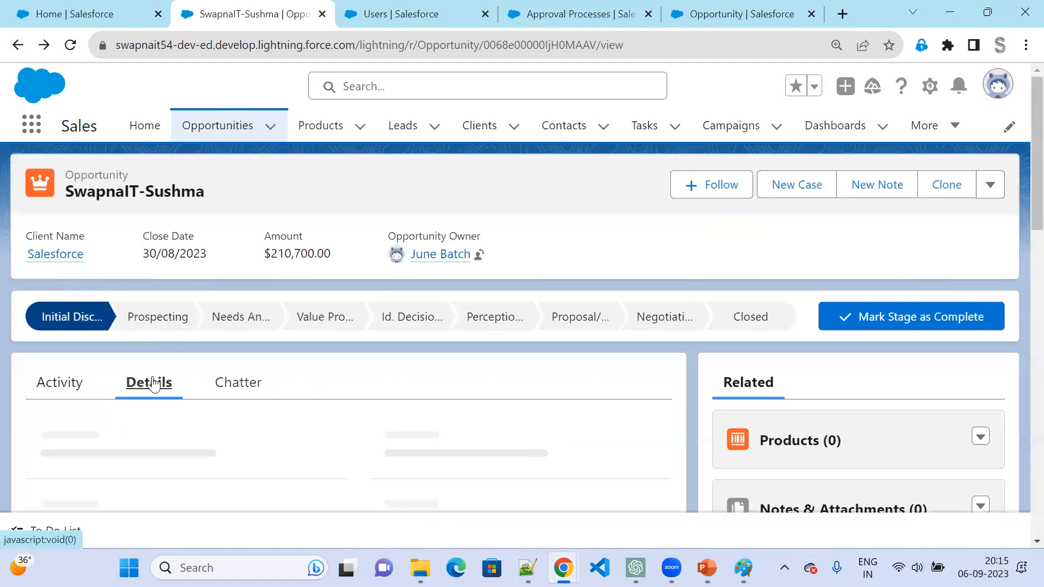
scroll(248, 392, "down", 5)
scroll(236, 472, "down", 3)
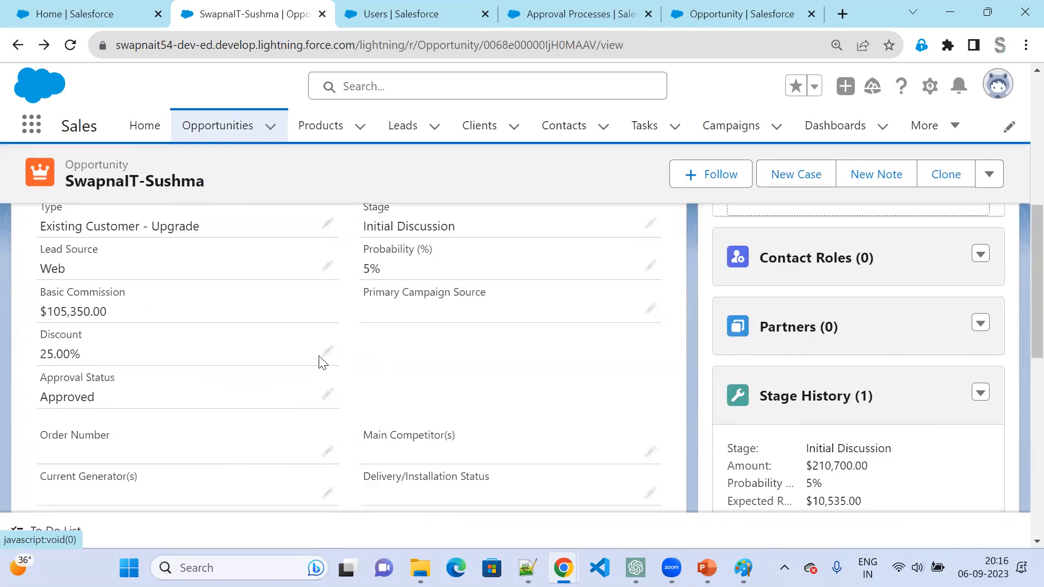
Set the opportunity's Discount to 50 percent and its Approval Status to --None--, and save the record.
left_click(326, 351)
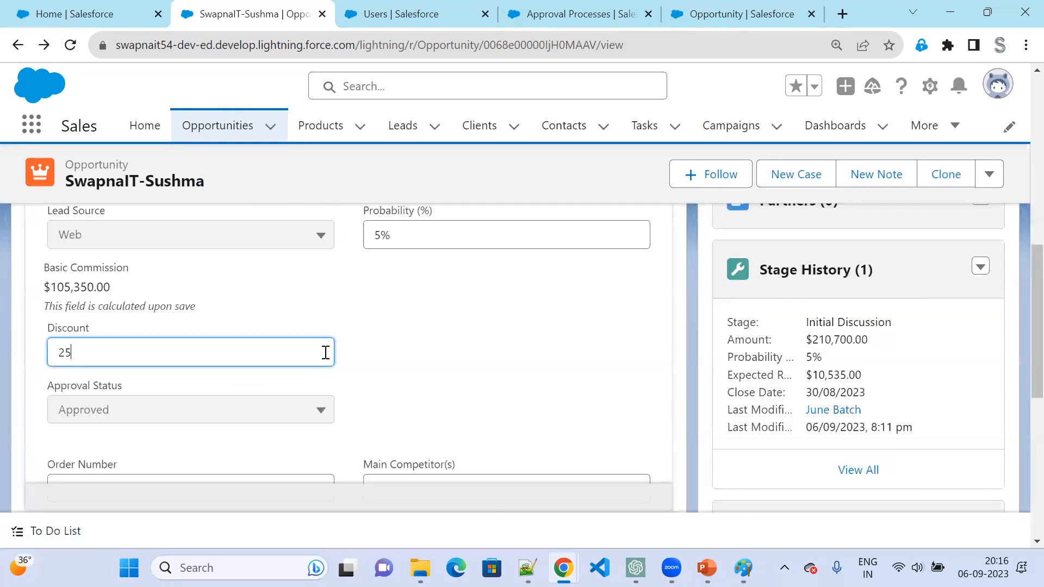
left_click_drag(119, 349, 6, 348)
type("5")
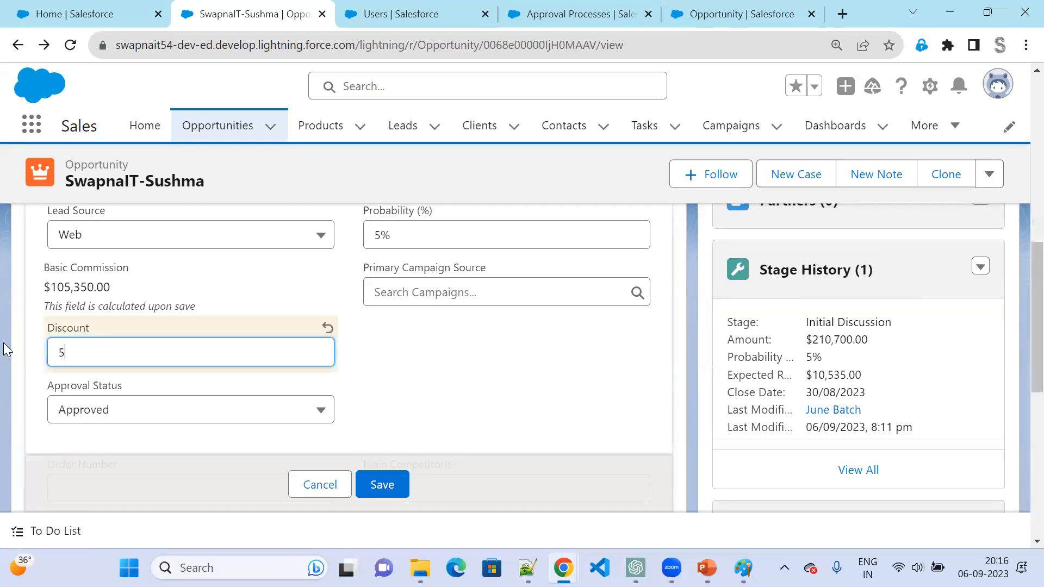
left_click(140, 416)
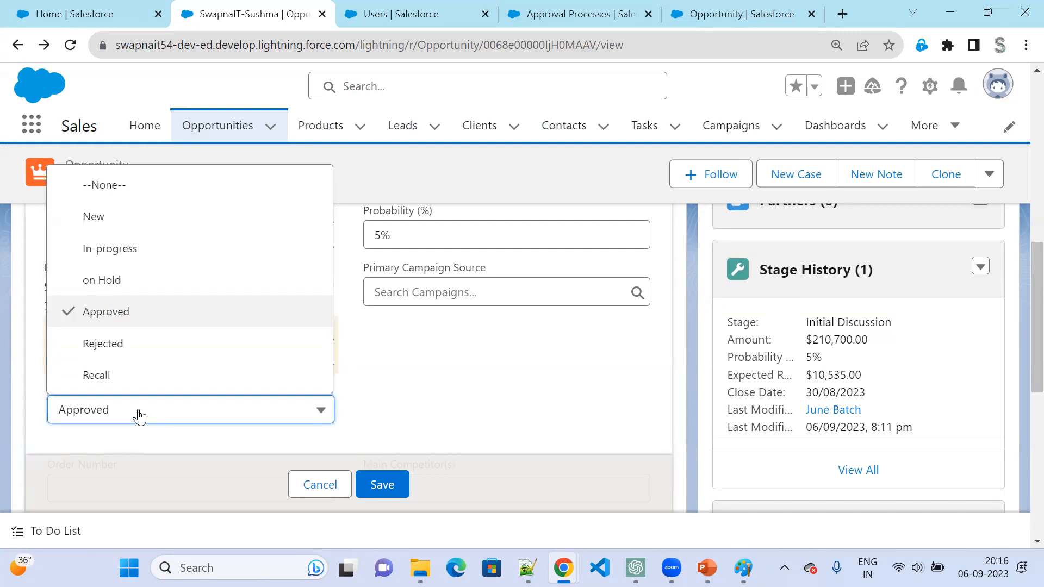
left_click(125, 190)
left_click(374, 486)
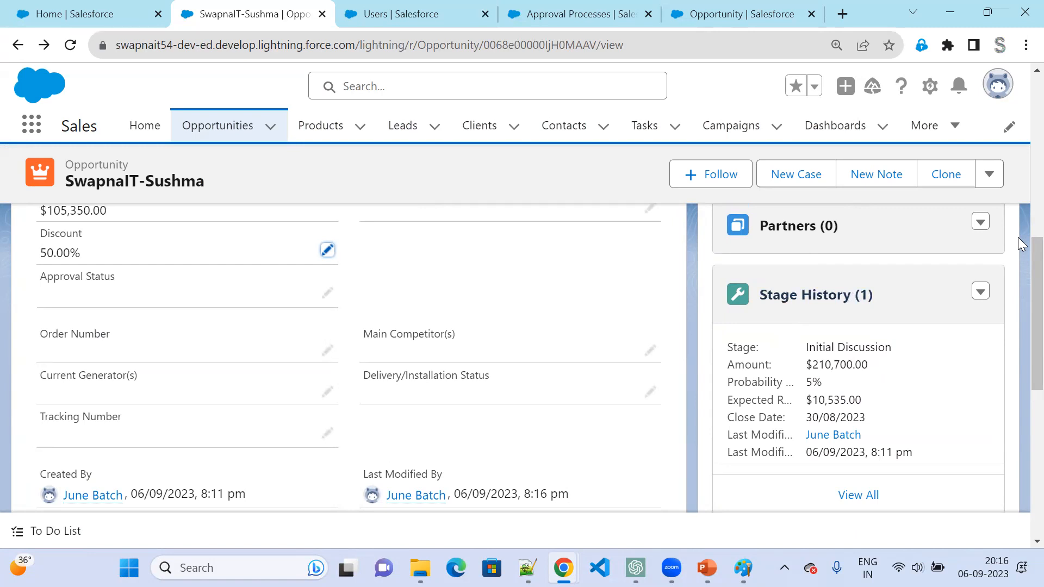
Submit the opportunity for approval again without a comment.
left_click(989, 173)
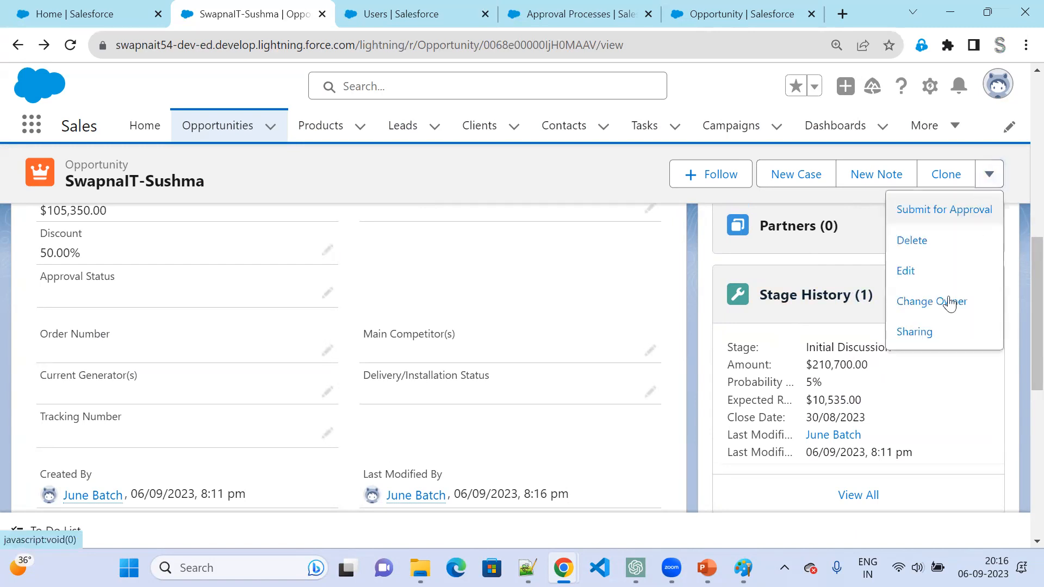
left_click(906, 211)
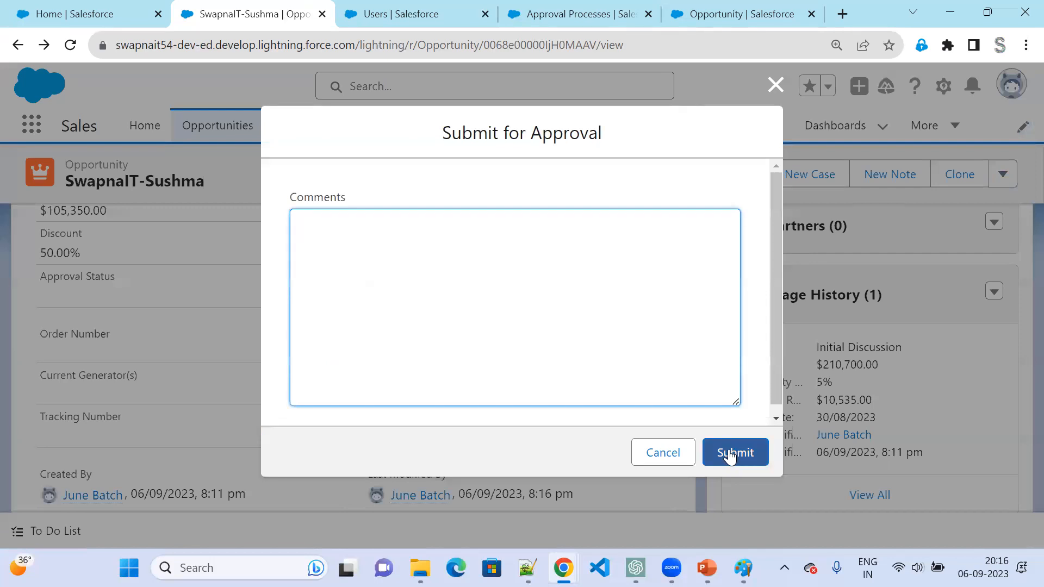
left_click(730, 454)
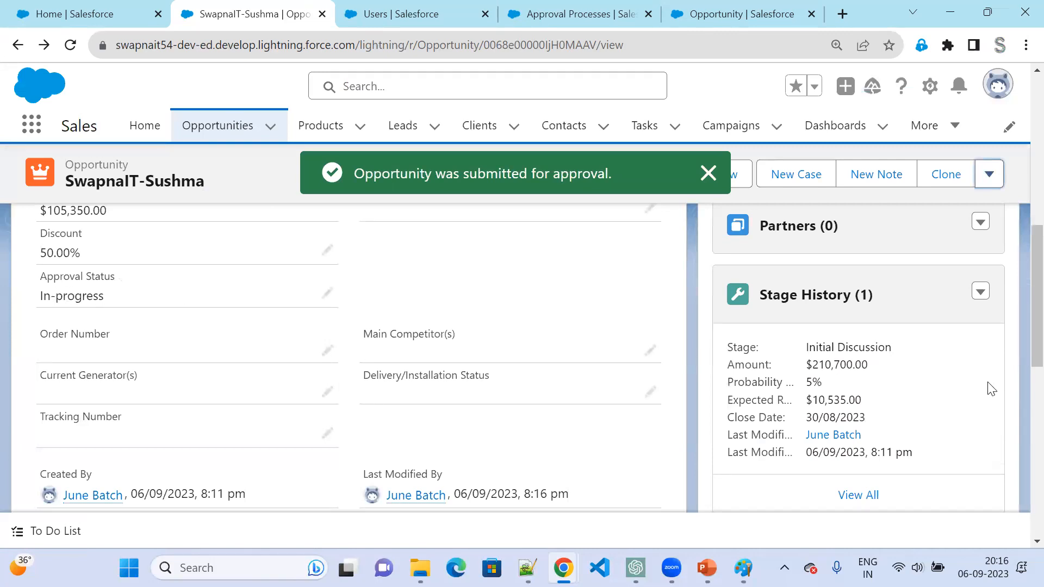
Open the opportunity's full Approval History list to check the entries for the second submission.
scroll(969, 415, "down", 5)
scroll(913, 466, "down", 5)
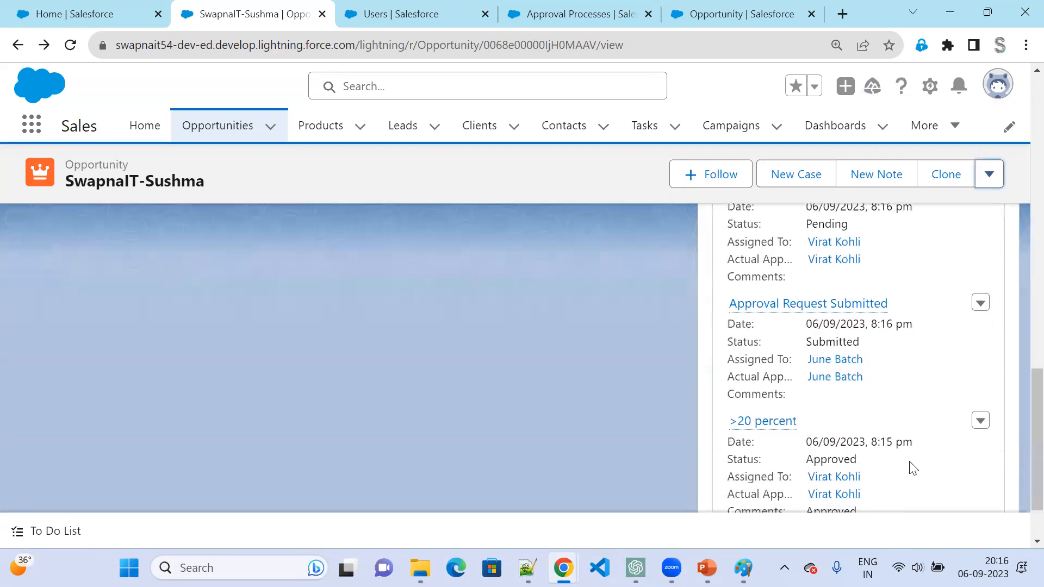
scroll(914, 469, "down", 2)
left_click(864, 474)
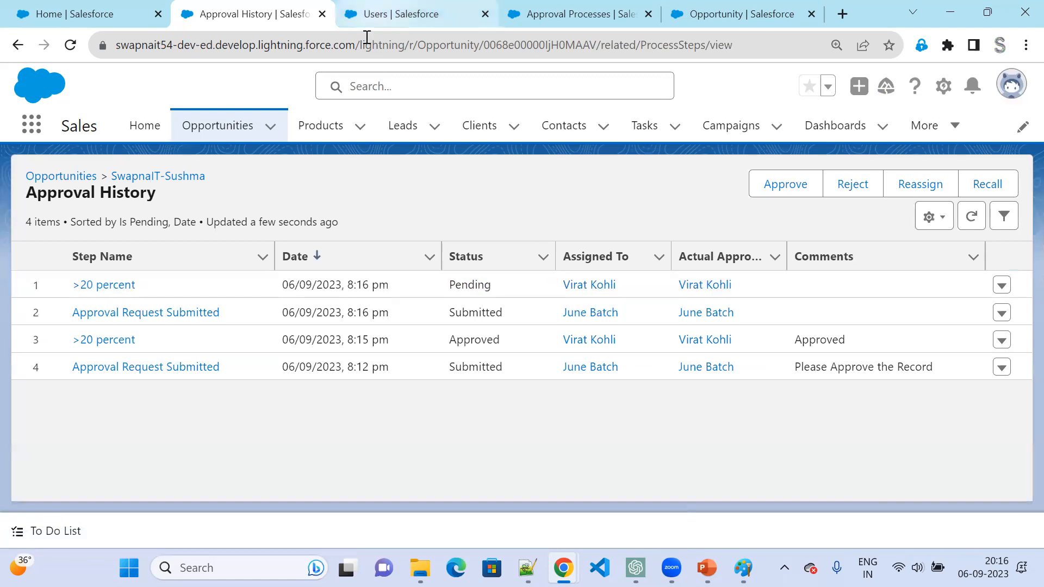
Log in as the approver from the Users list and open the 50 percent discount approval request from the notifications.
left_click(366, 17)
scroll(341, 463, "down", 2)
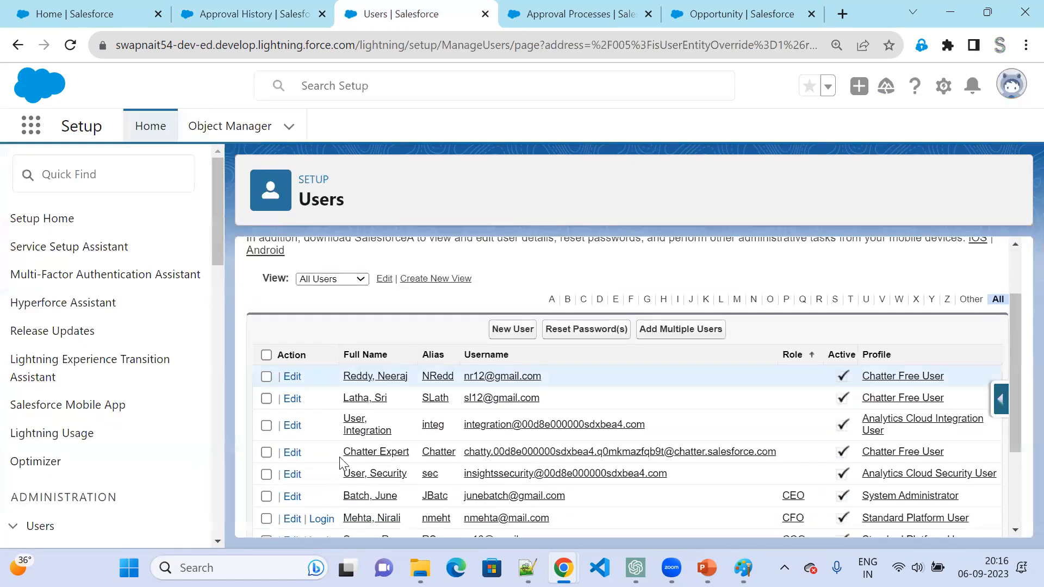
scroll(326, 506, "down", 3)
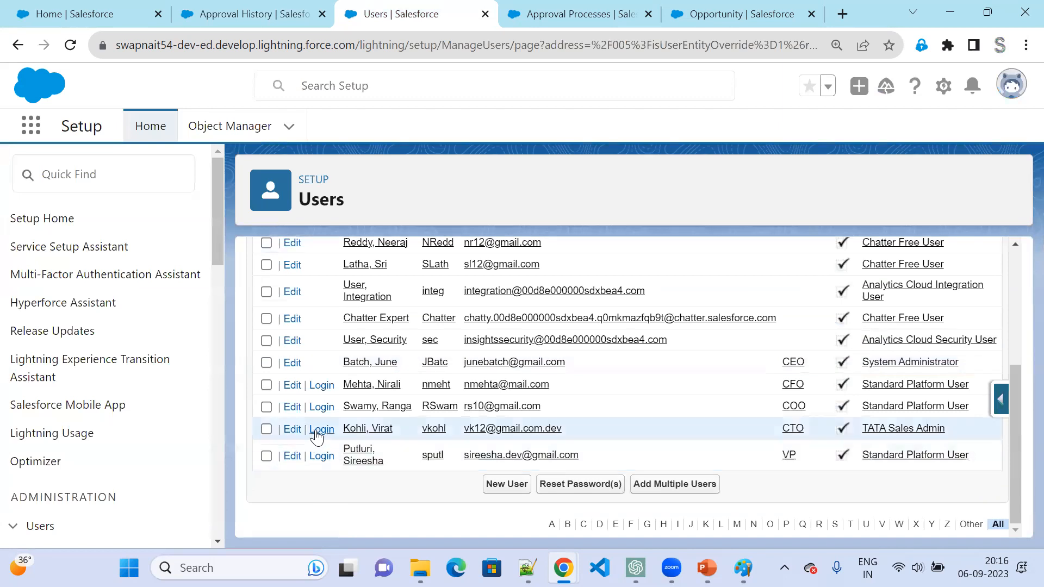
left_click(316, 432)
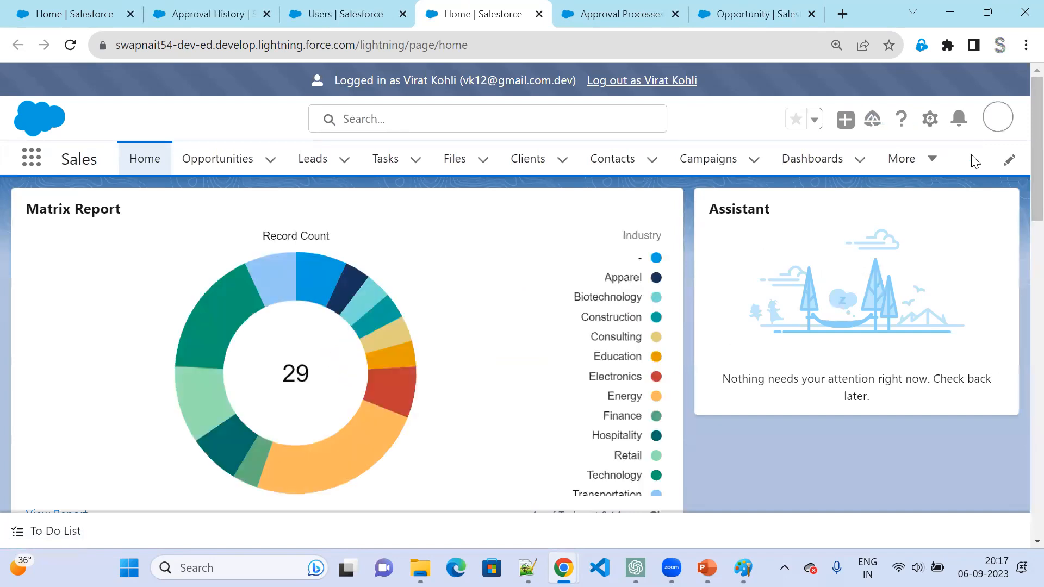
left_click(960, 125)
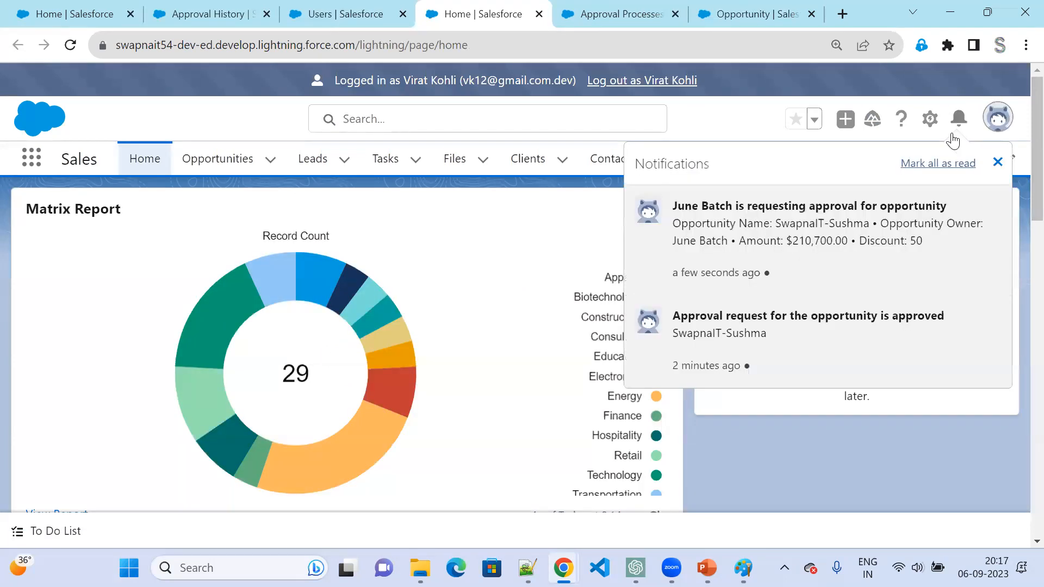
left_click(752, 220)
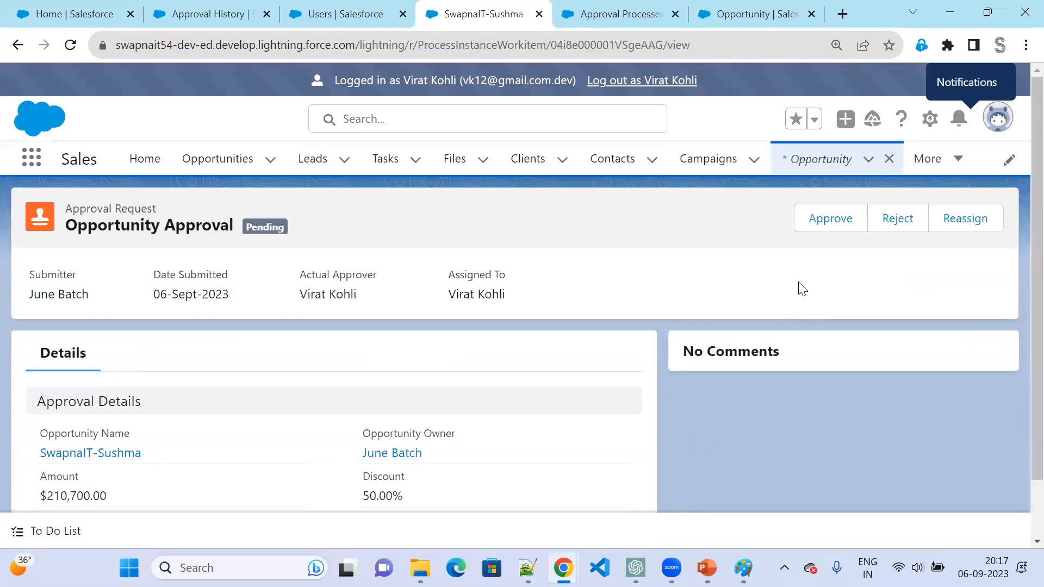
Approve the 50 percent discount request without a comment and log out of the approver's session.
left_click(844, 225)
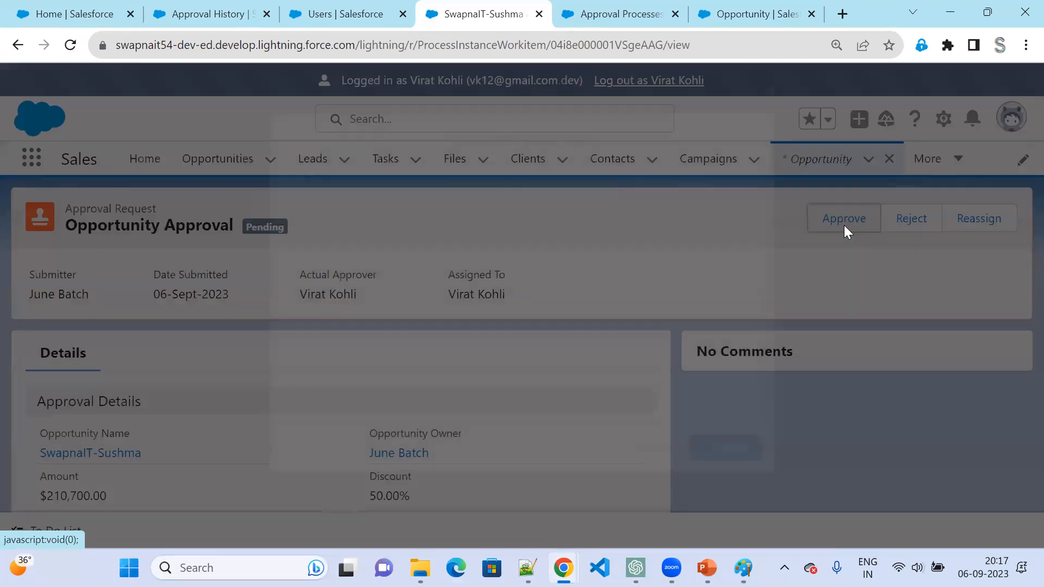
left_click(729, 451)
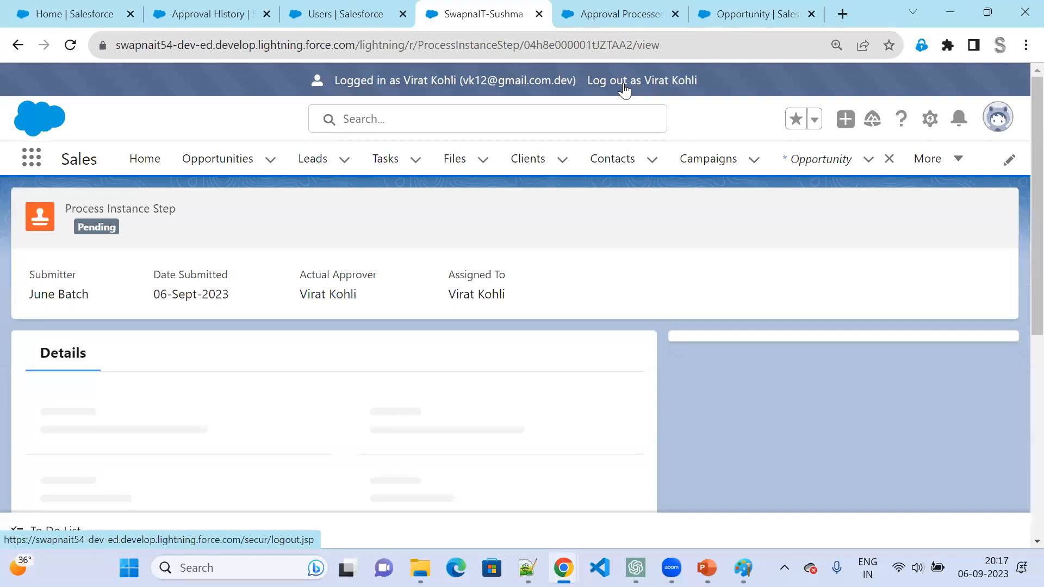
left_click(624, 81)
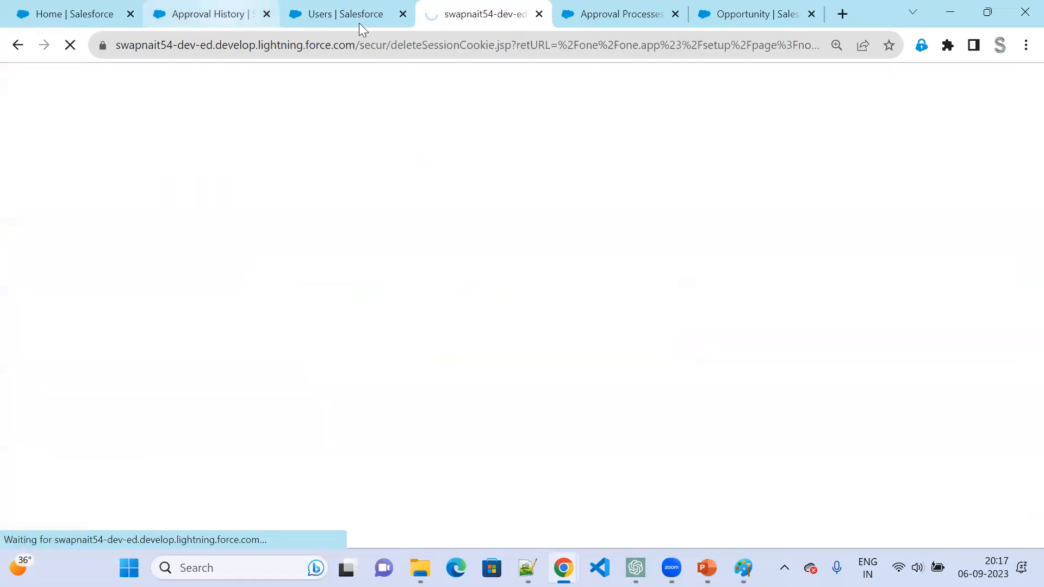
Reload the opportunity's Approval History and check the status and assignee of the >20 percent and >40 Percentage steps.
left_click(214, 15)
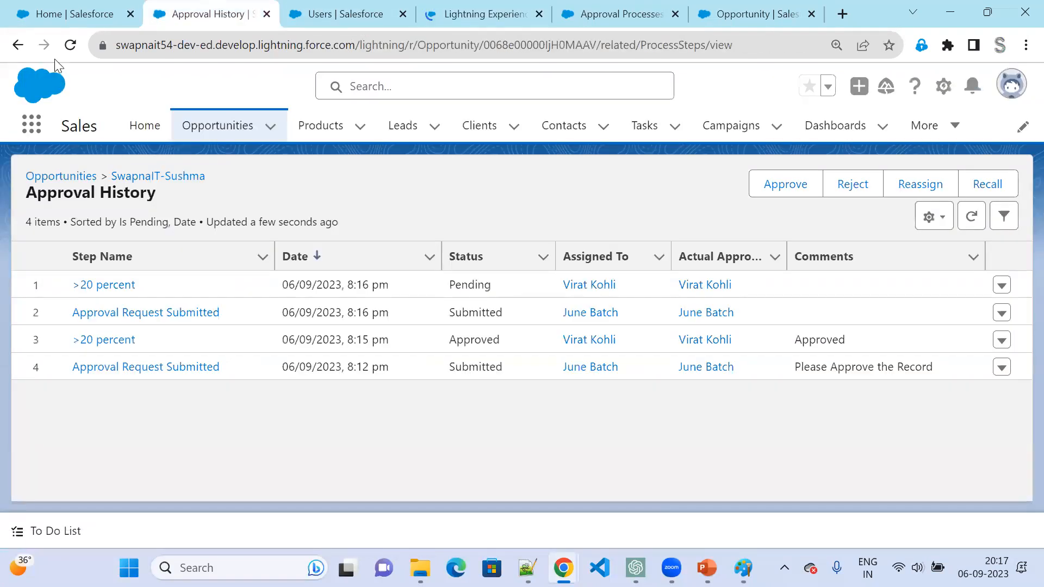
left_click(71, 46)
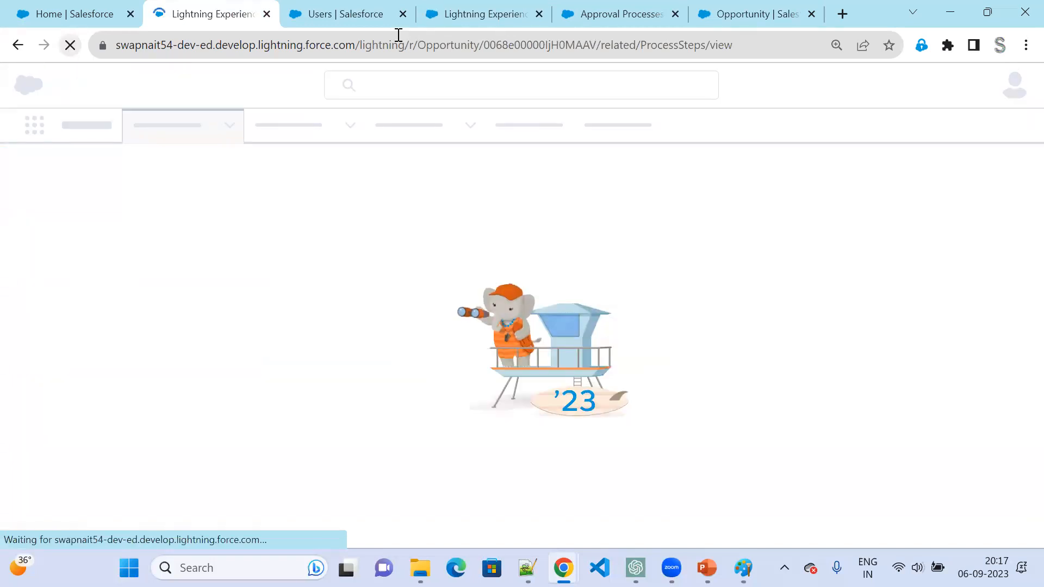
left_click(402, 14)
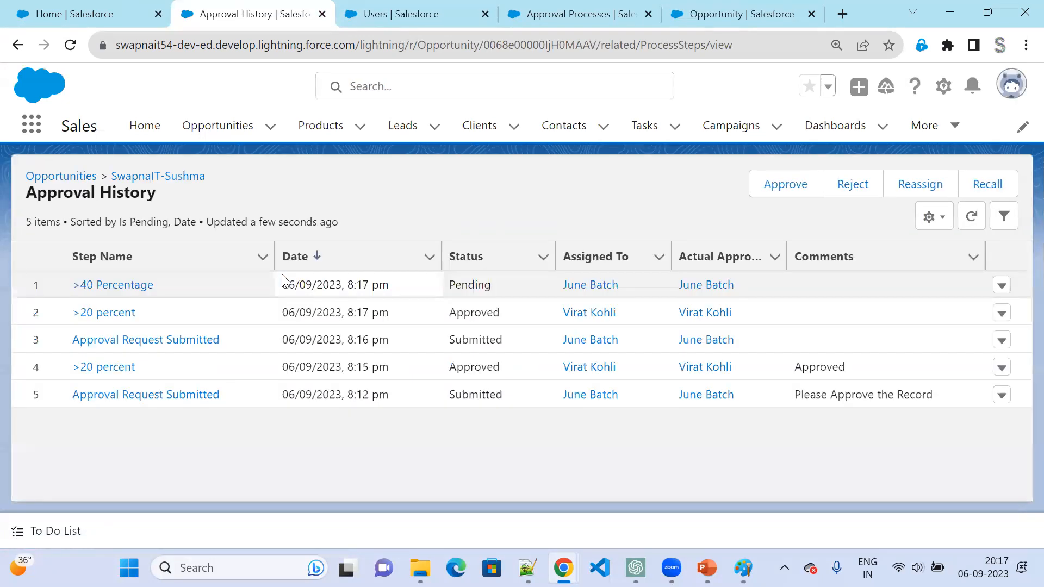
left_click_drag(618, 313, 460, 321)
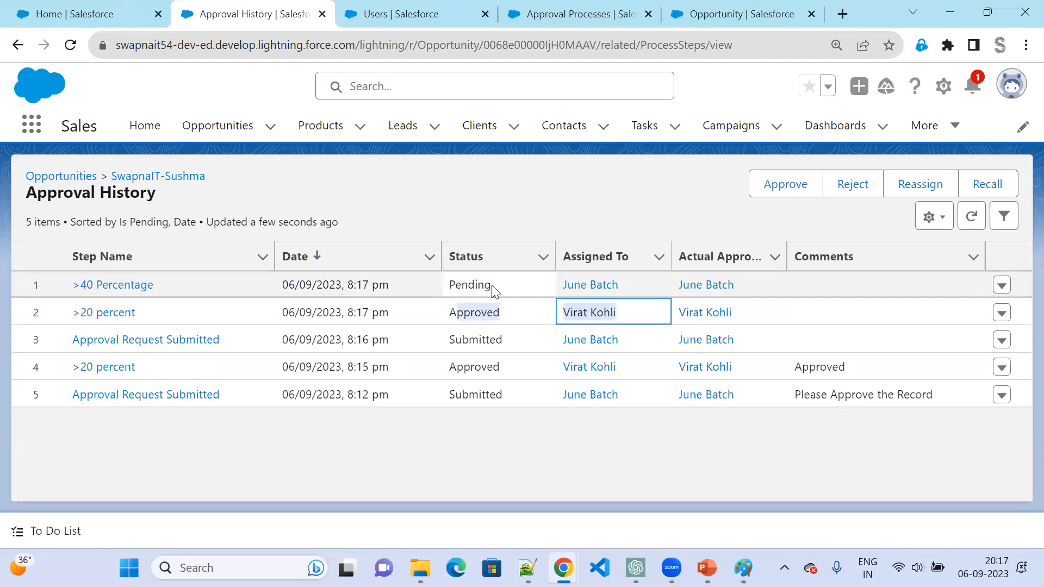
left_click_drag(492, 287, 457, 286)
Open the second-level approval request for the 50 percent discount from the notifications and approve it without a comment.
left_click(971, 95)
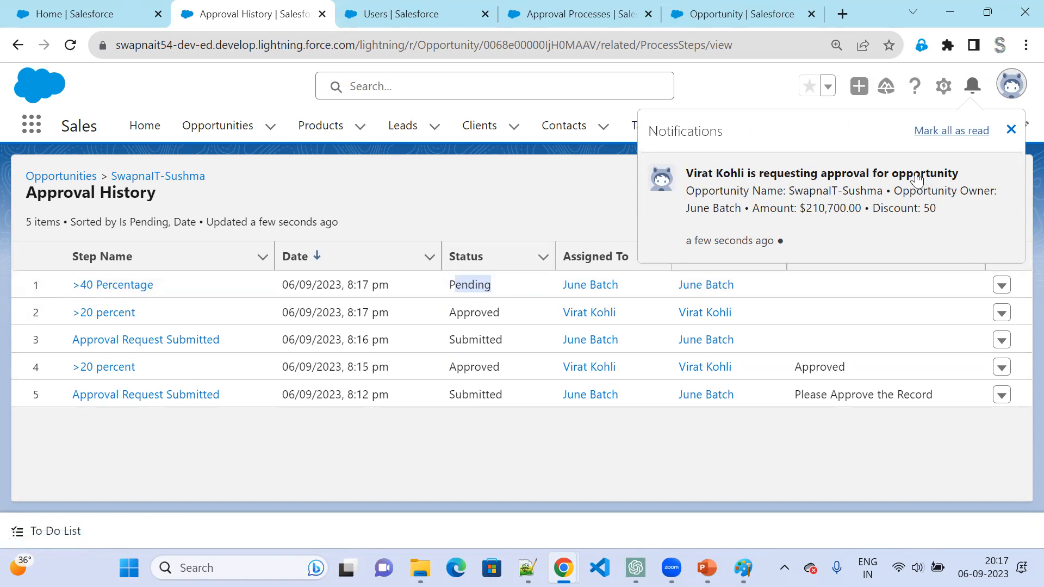
left_click(859, 179)
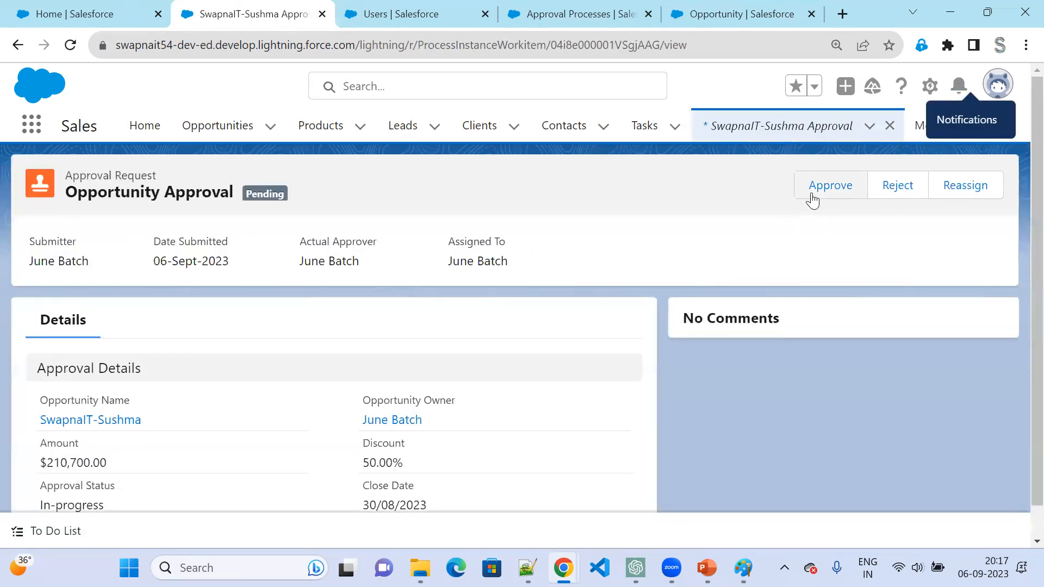
left_click(812, 191)
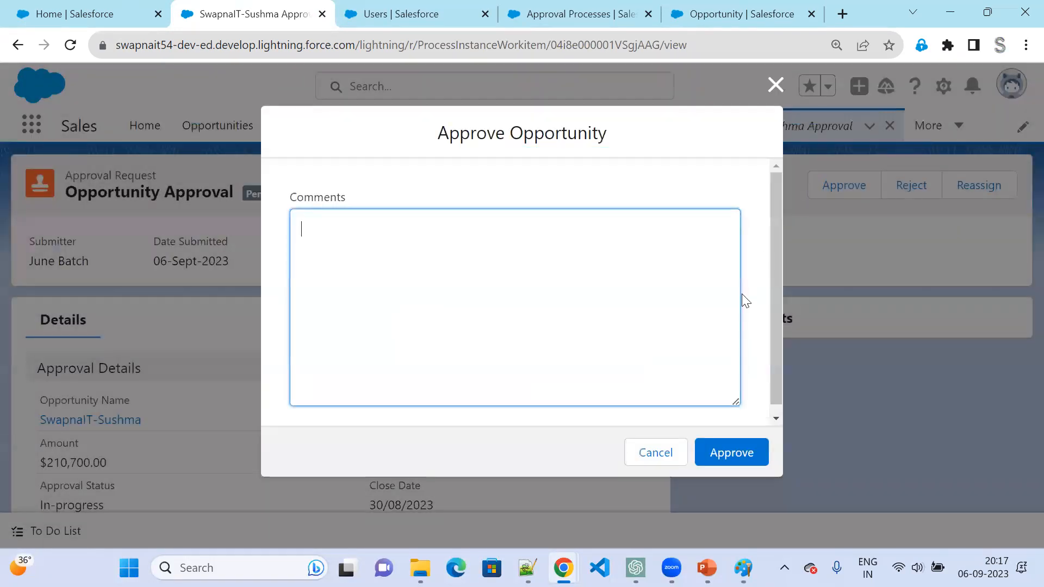
left_click(733, 453)
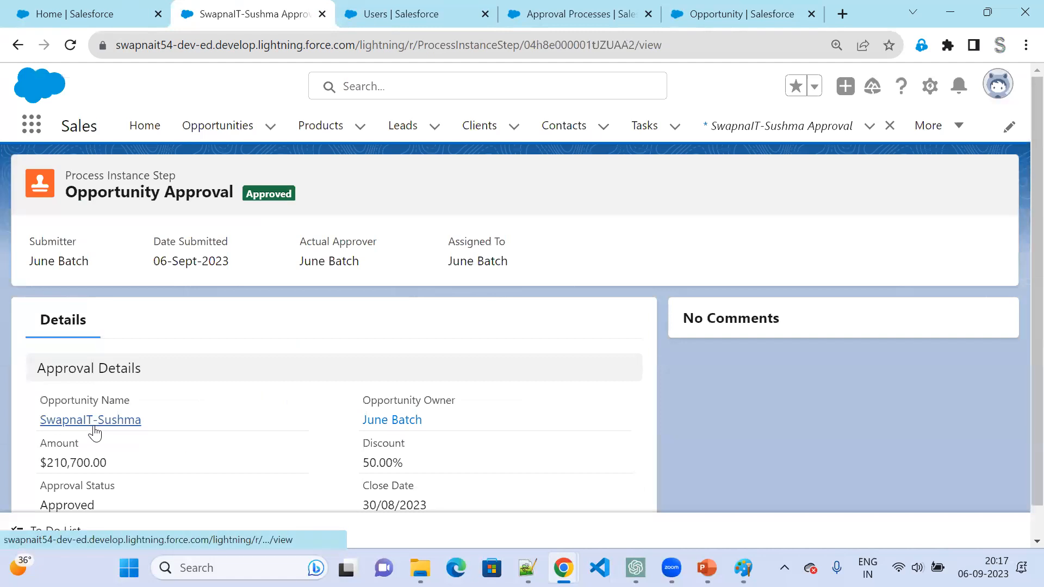
Go back to the opportunity's full Approval History list and reload it to check the second-level approval entry.
left_click(93, 429)
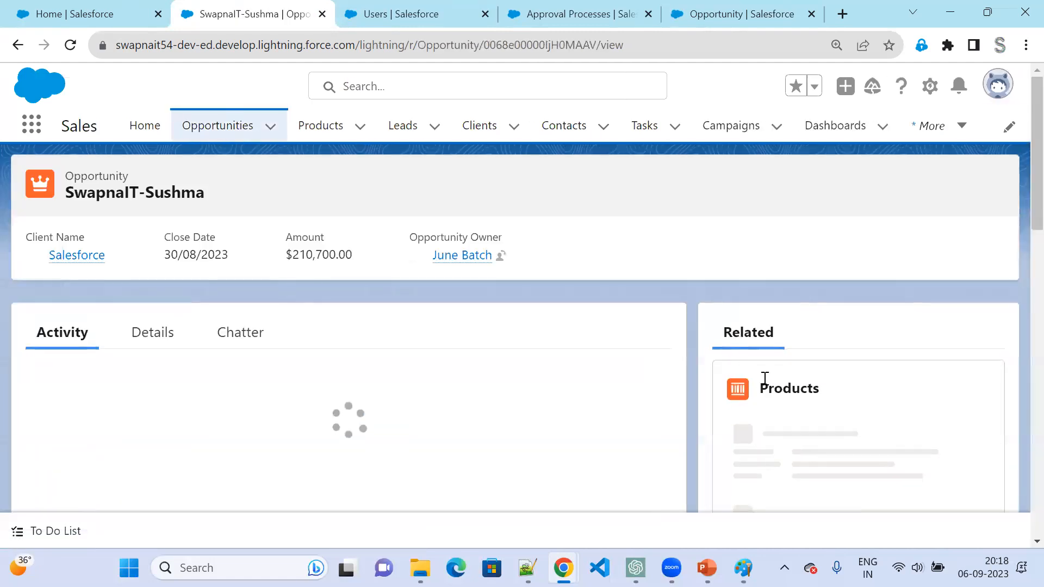
scroll(887, 424, "down", 5)
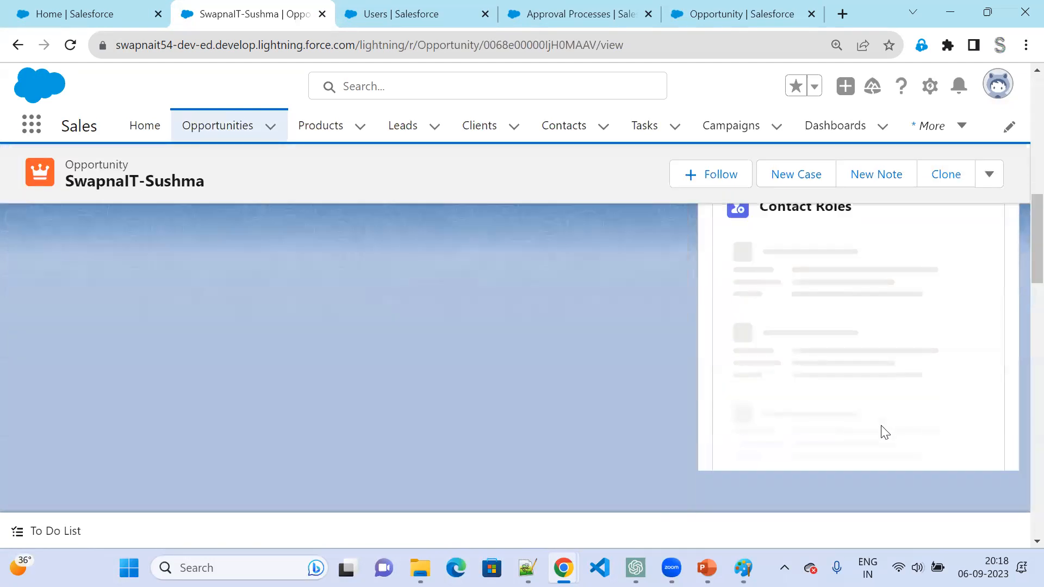
scroll(878, 443, "down", 5)
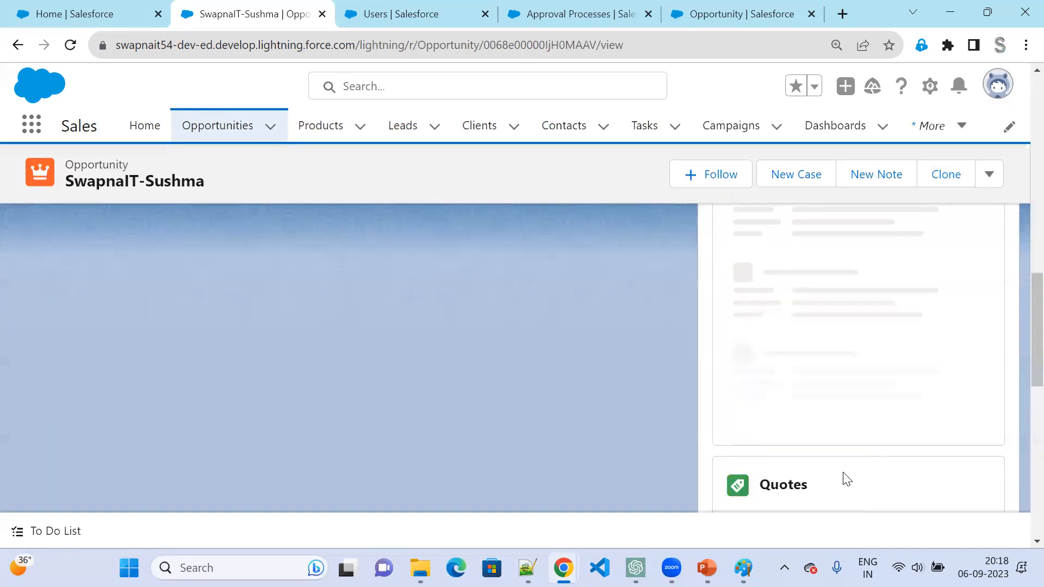
left_click(842, 473)
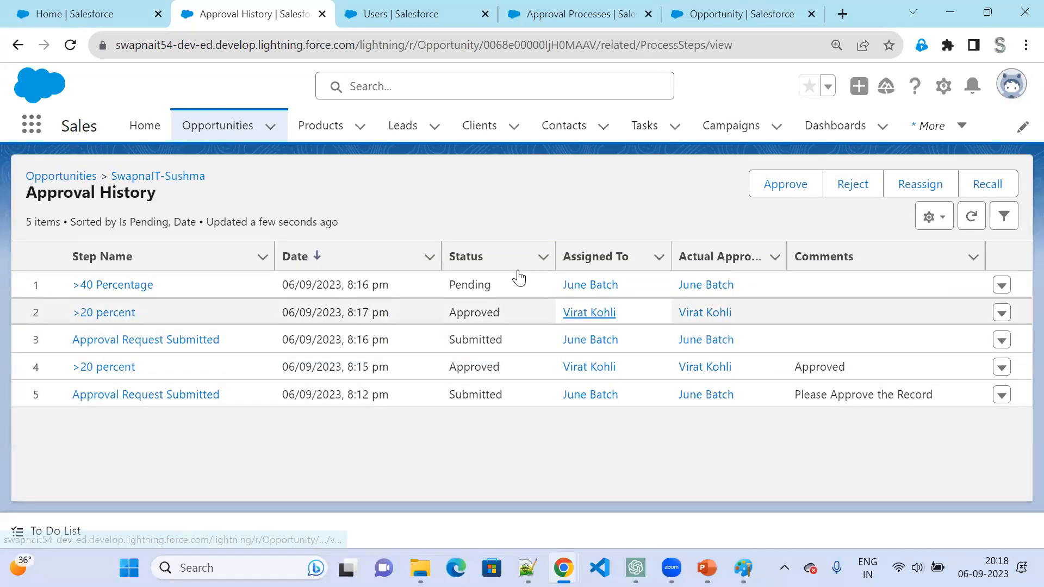
left_click(70, 46)
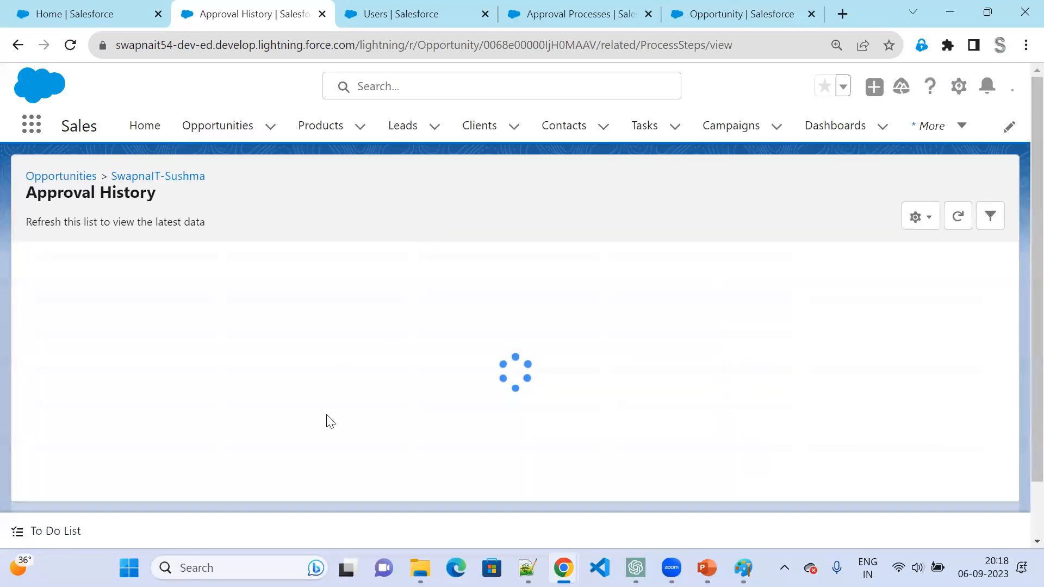
left_click_drag(609, 312, 443, 474)
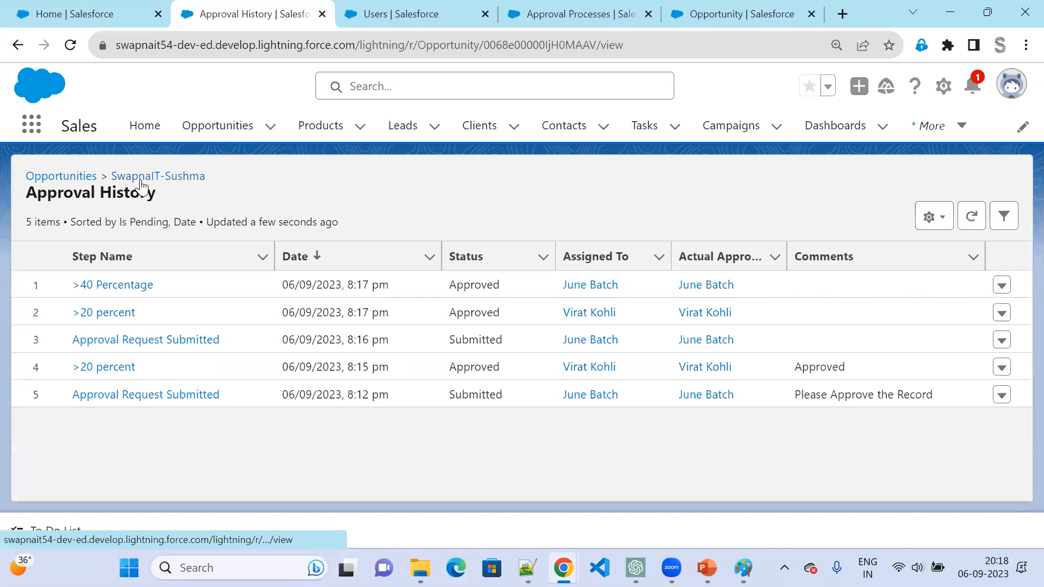
In the opportunity's details, set the Discount to 25 percent and the Approval Status to --None--, and save the record.
left_click(158, 176)
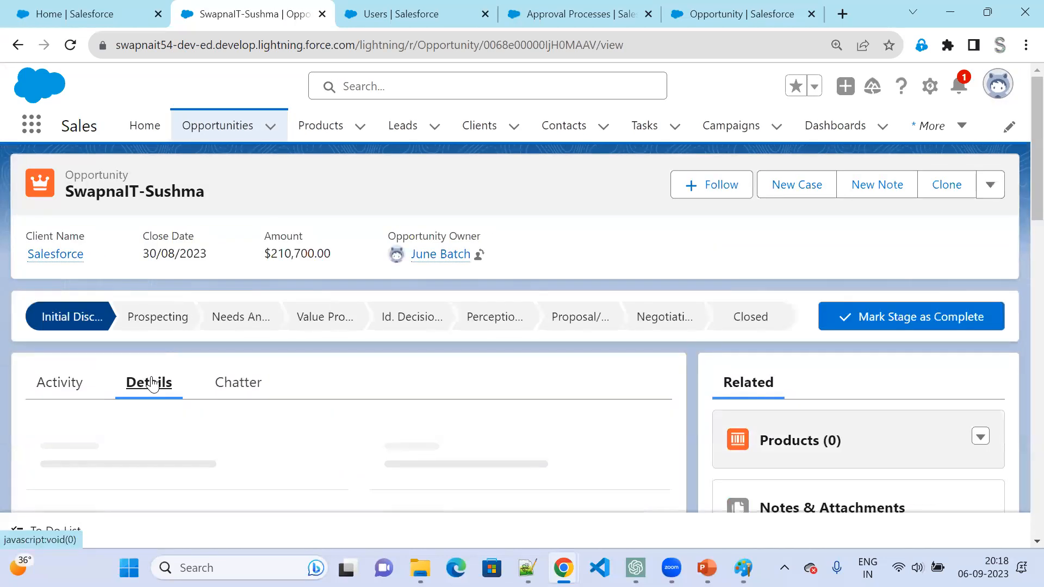
left_click(150, 387)
scroll(151, 387, "down", 5)
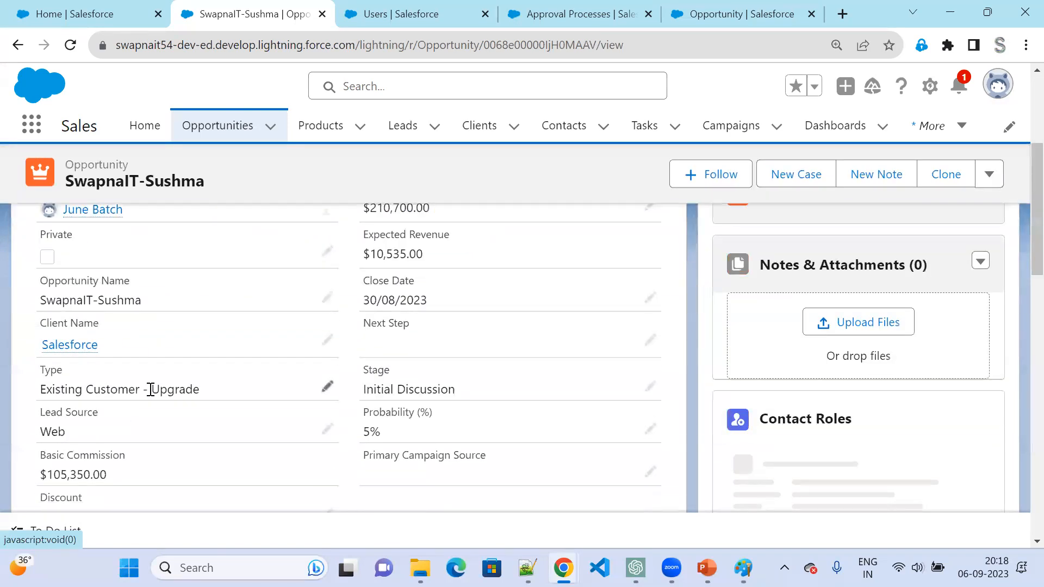
scroll(183, 455, "down", 3)
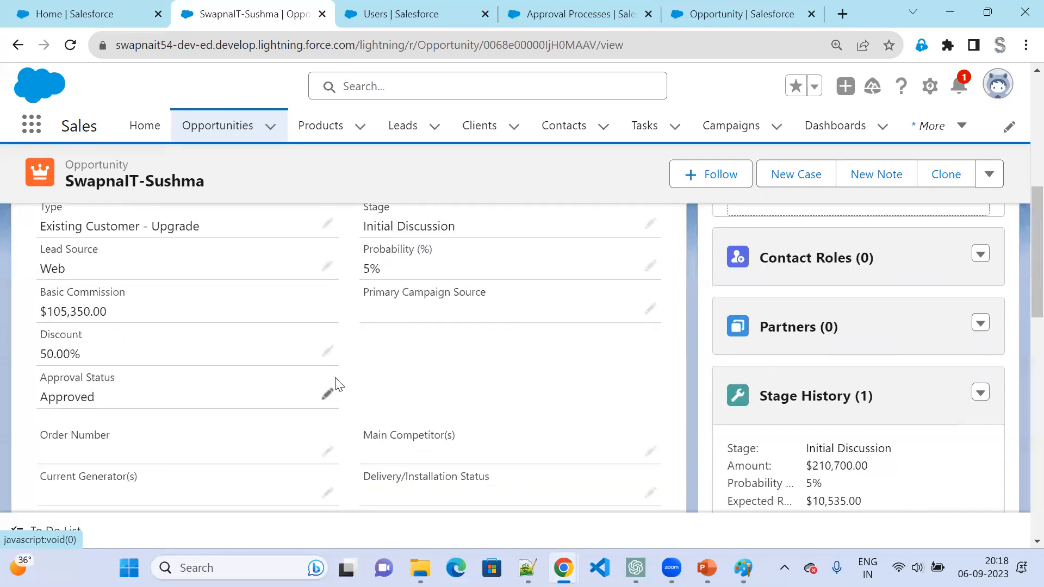
left_click(326, 351)
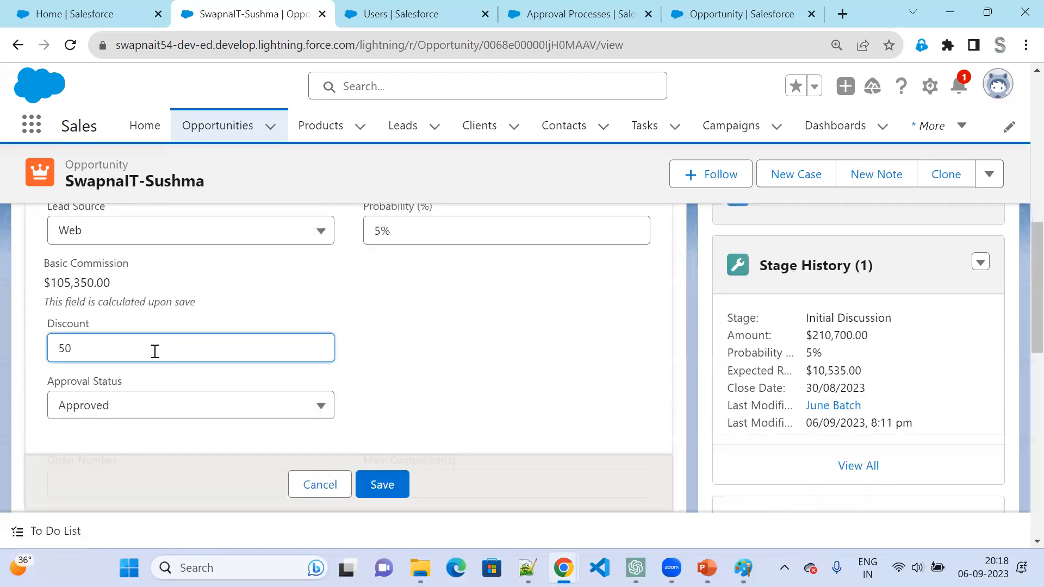
left_click_drag(154, 352, 31, 352)
type("2")
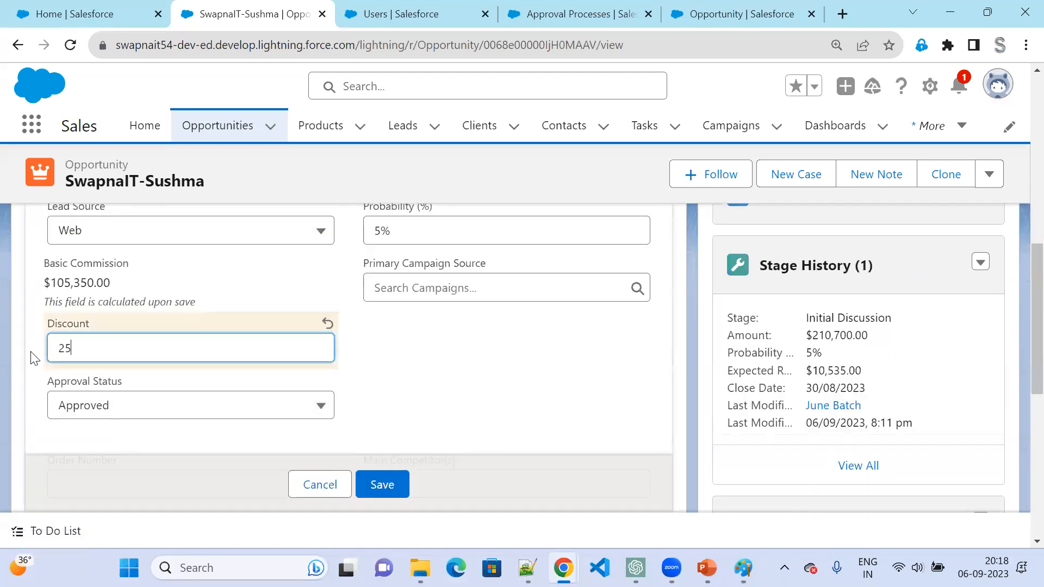
type("5")
left_click(98, 405)
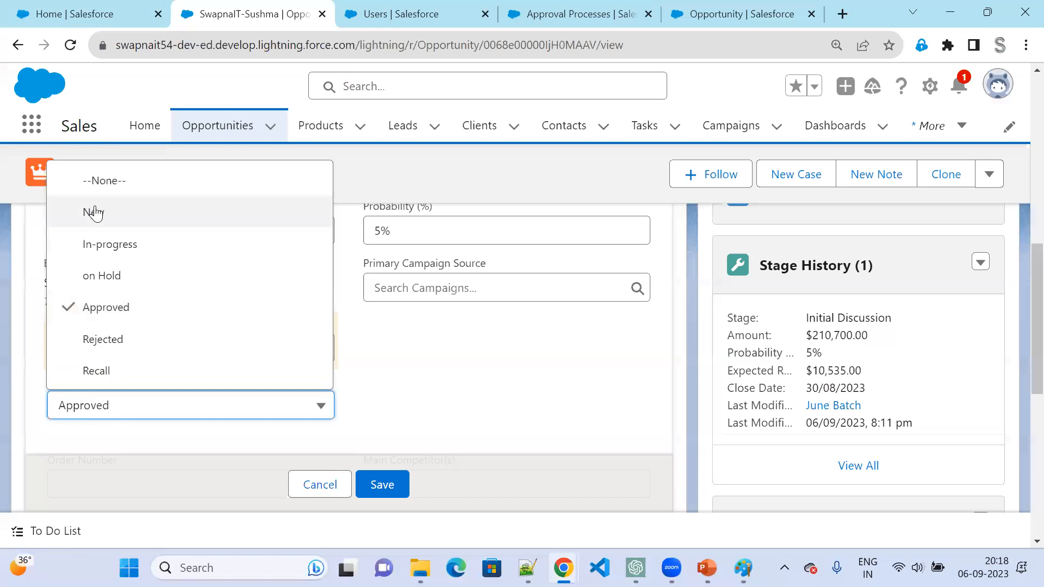
left_click(95, 211)
left_click(71, 414)
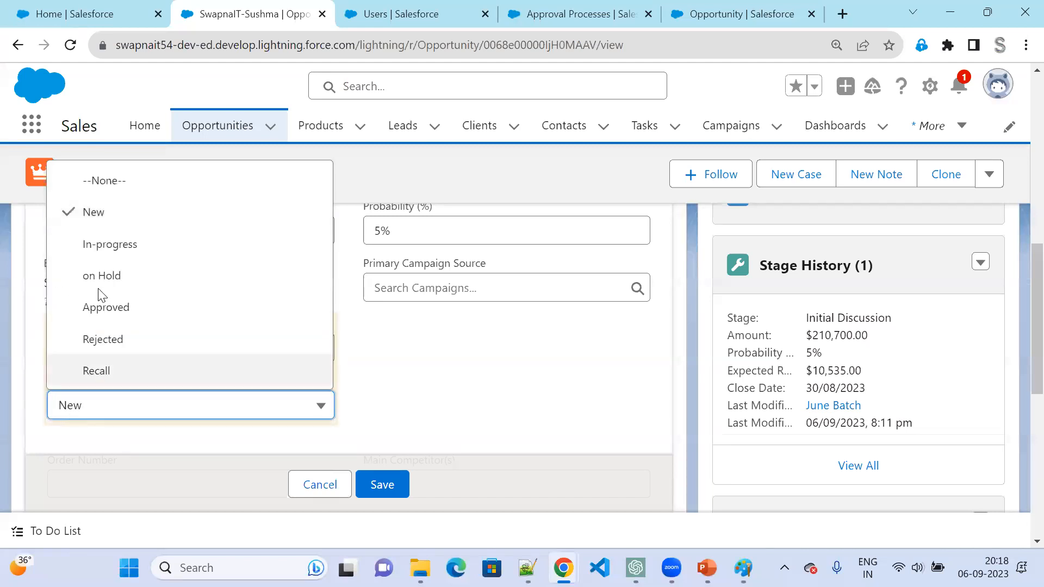
left_click(100, 191)
left_click(382, 485)
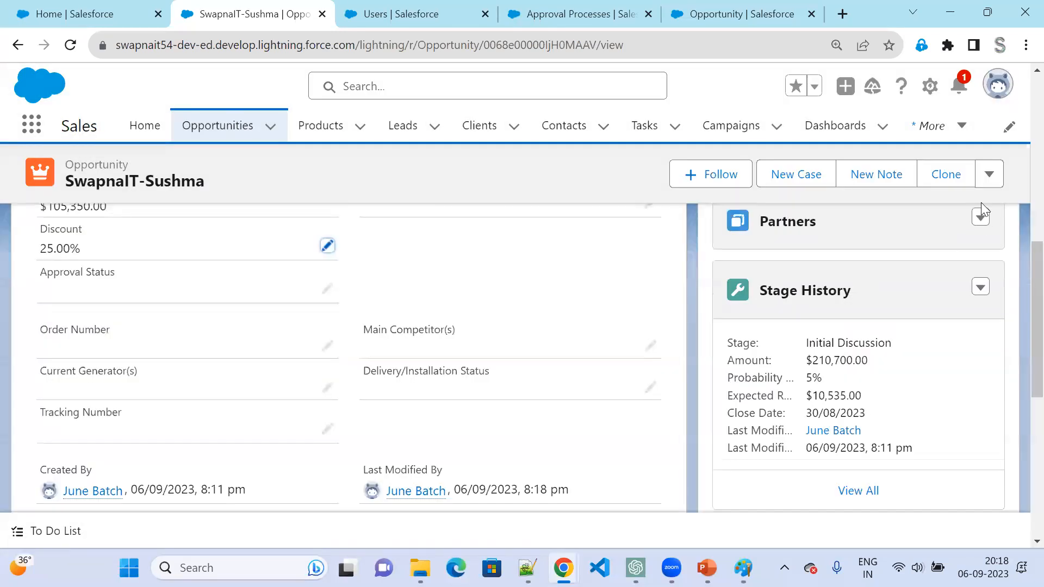
Submit the 25 percent discount opportunity for approval without a comment.
left_click(989, 174)
left_click(946, 207)
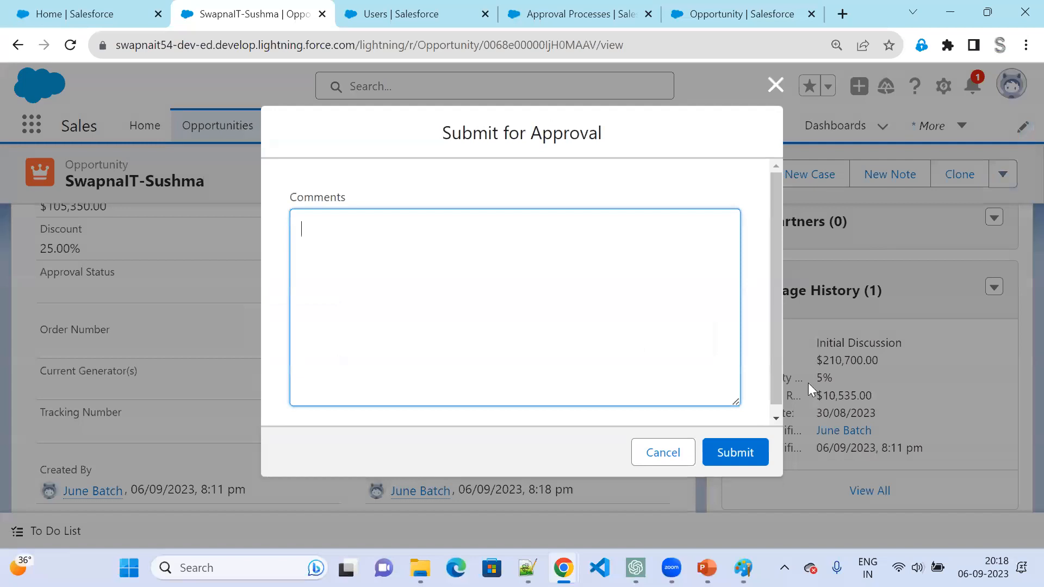
left_click(749, 450)
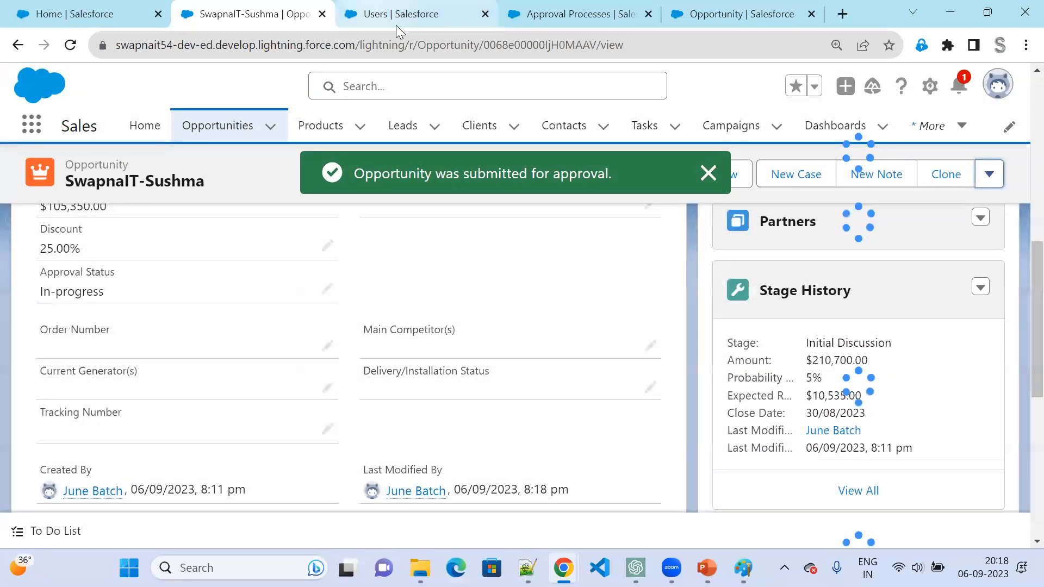
Log in as the CTO approver from the Users list and open the 25 percent discount approval request from the notifications.
left_click(396, 19)
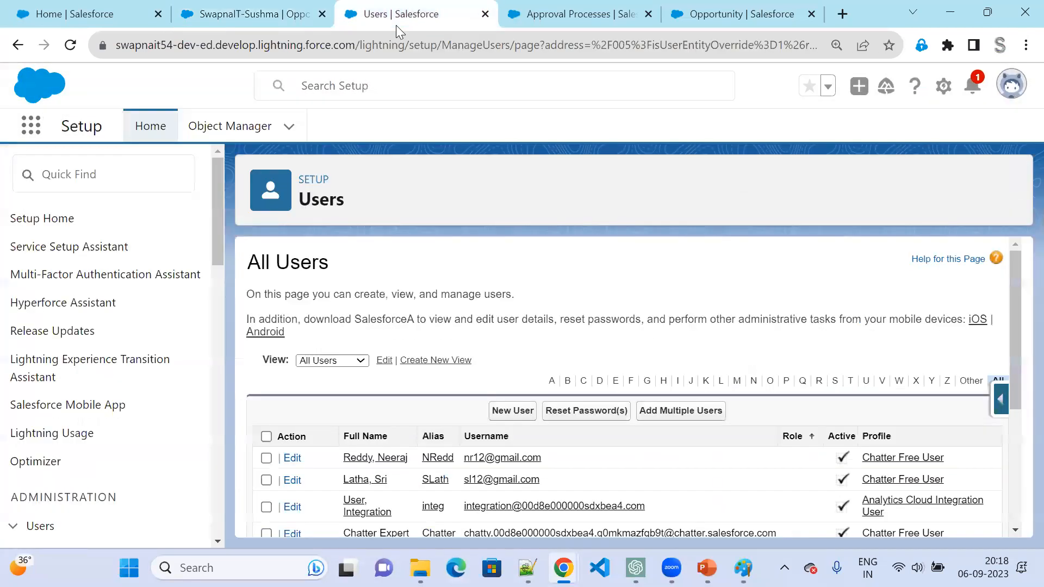
scroll(421, 441, "down", 3)
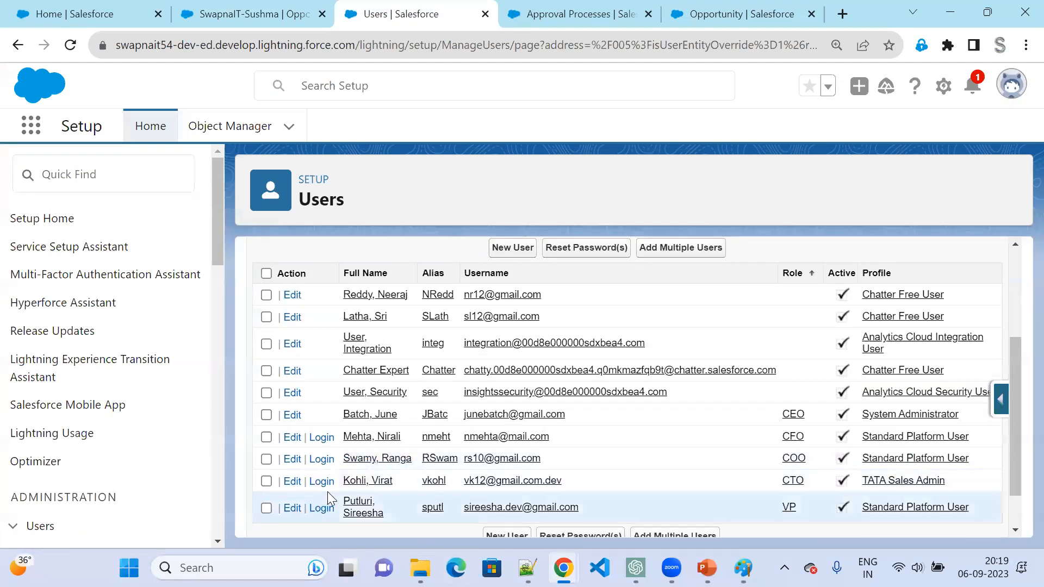
left_click(328, 481)
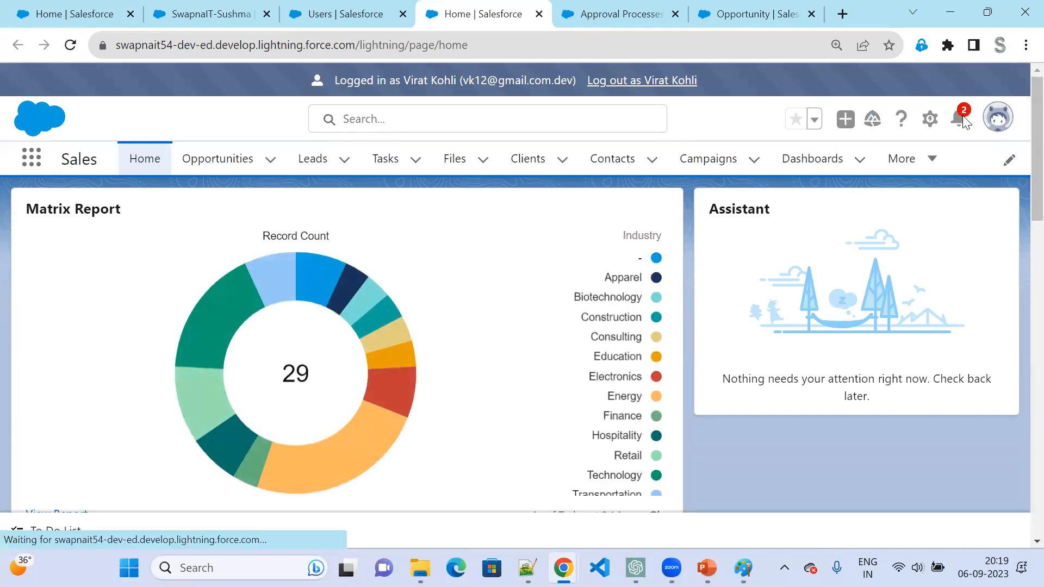
left_click(962, 121)
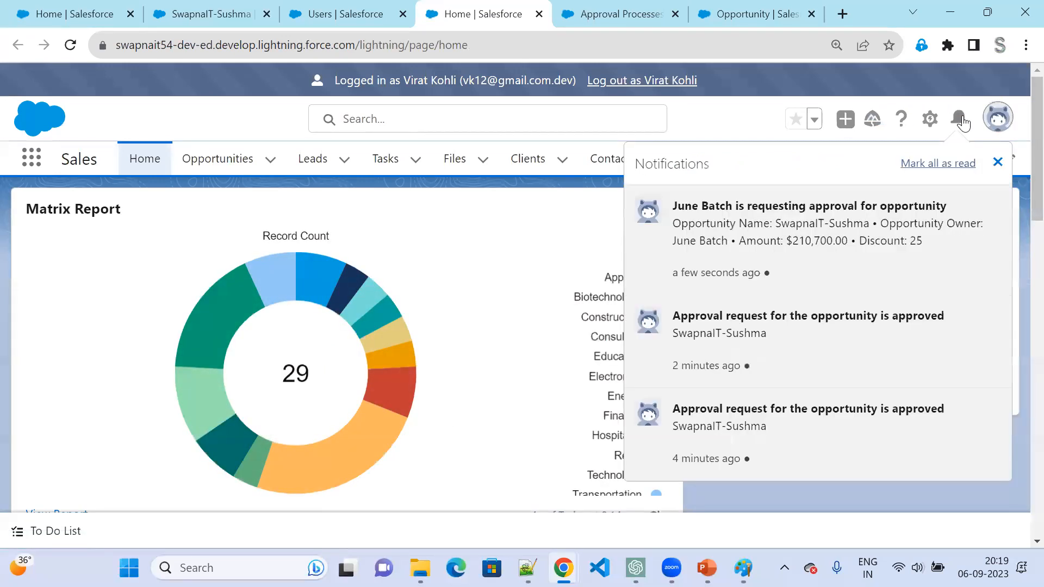
left_click(766, 229)
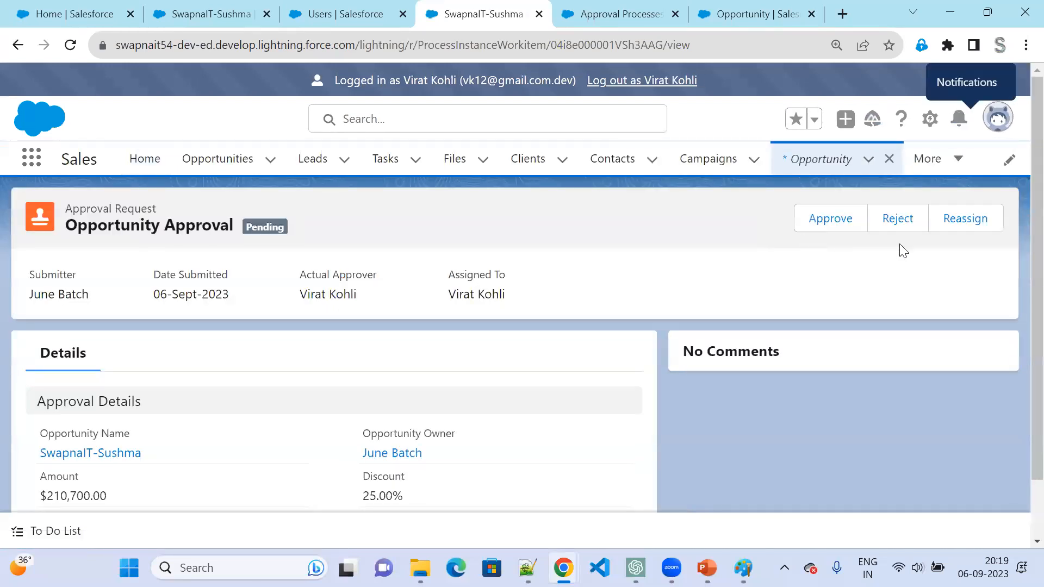
Reject the 25 percent discount approval request with the comment "Rejected".
left_click(898, 219)
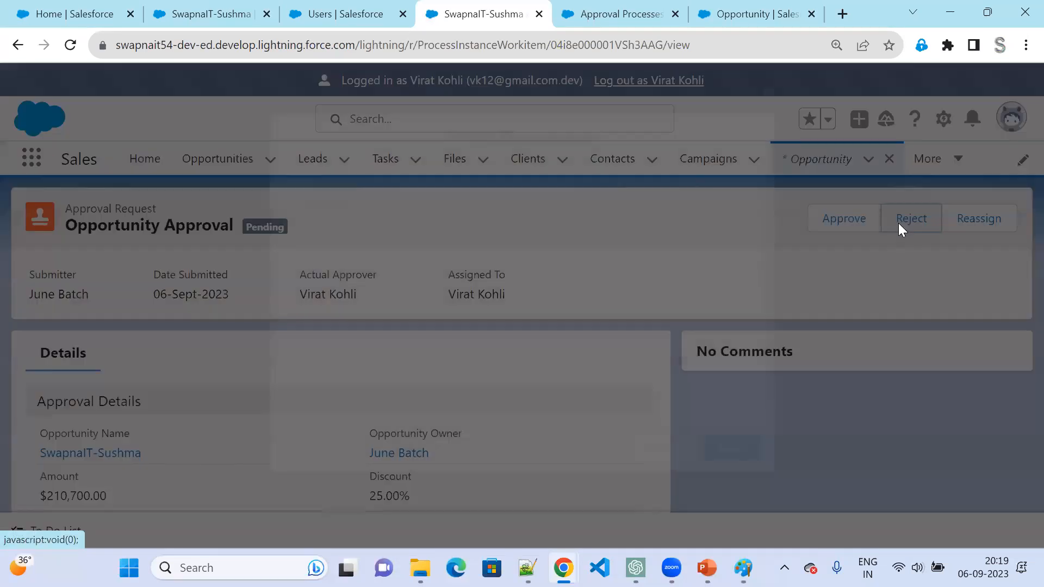
type("Rejected")
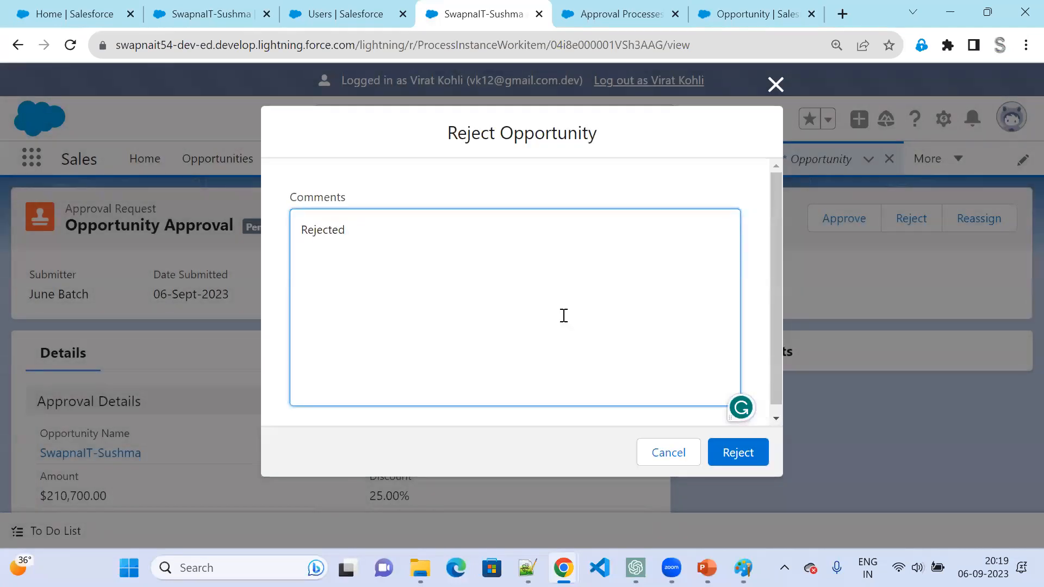
left_click(749, 452)
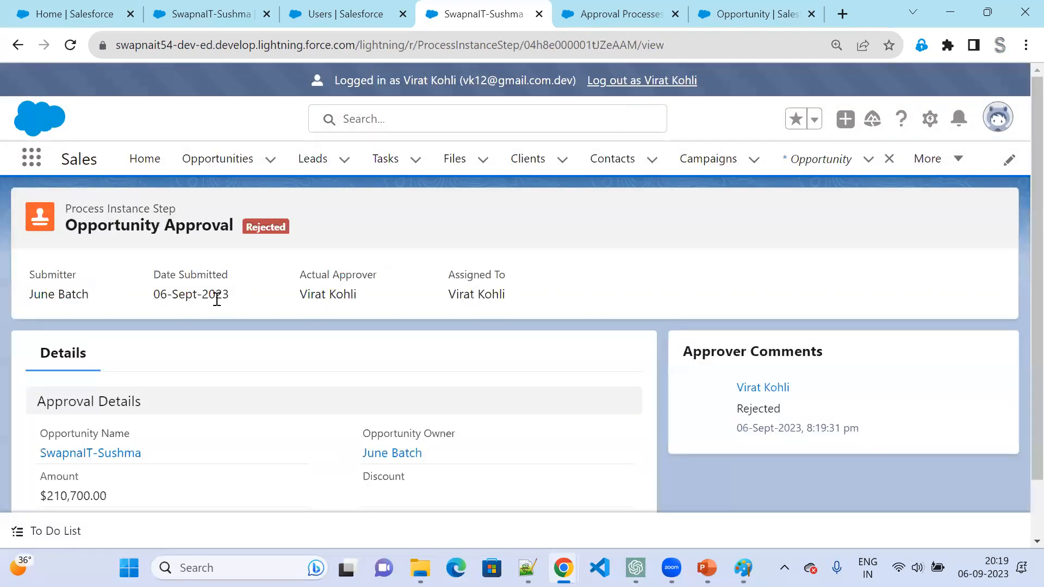
Log out as the CTO approver, close the Users page, and log back in with the submitter's saved credentials.
left_click(625, 83)
left_click(402, 14)
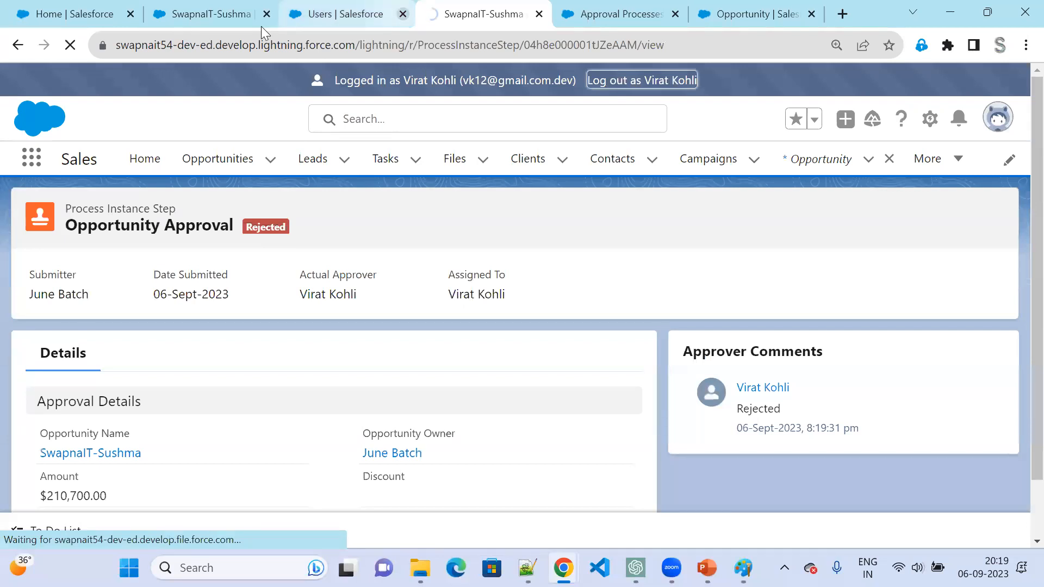
left_click(261, 25)
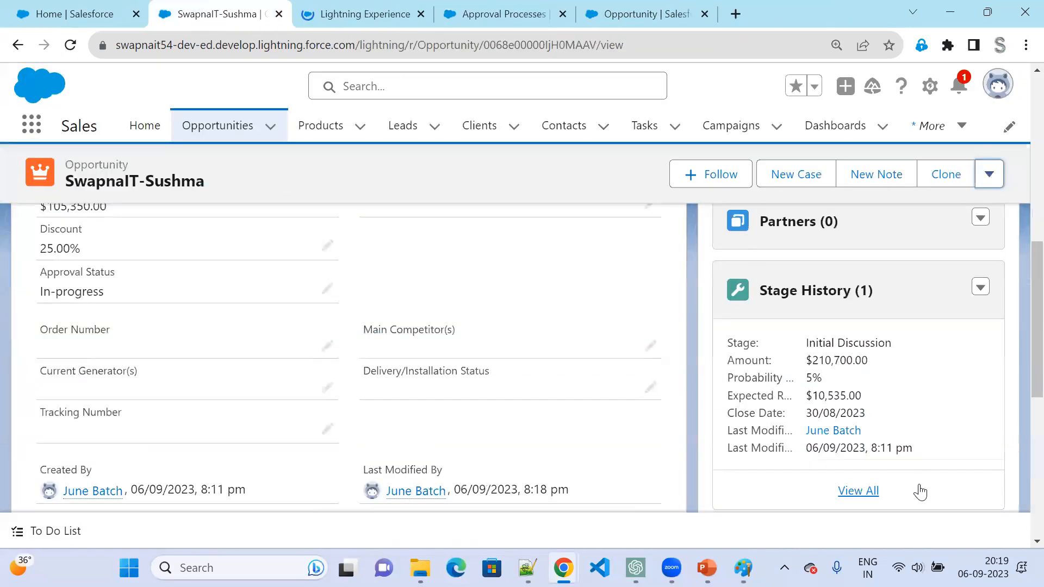
scroll(324, 342, "down", 3)
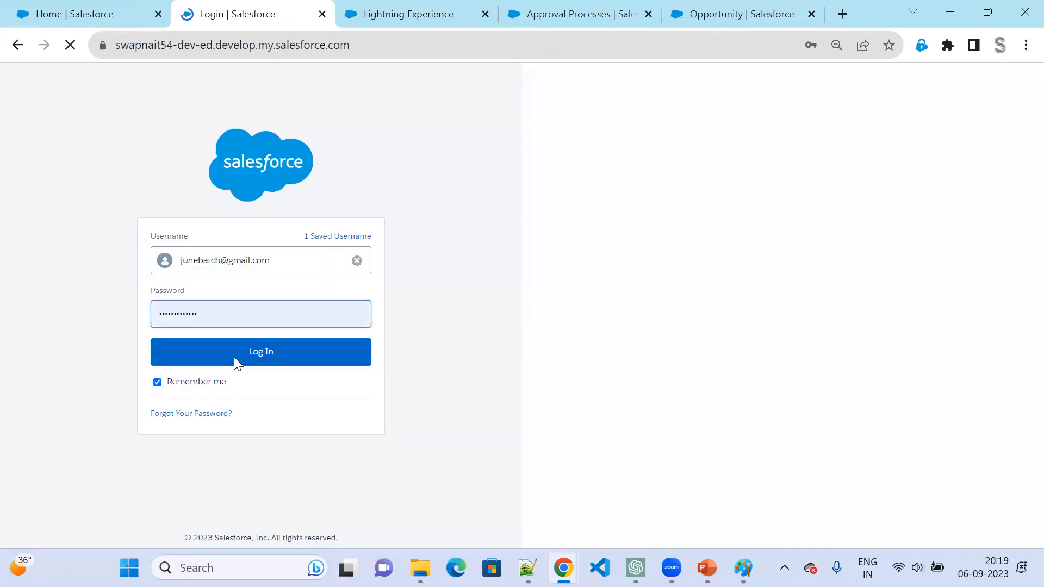
left_click(234, 358)
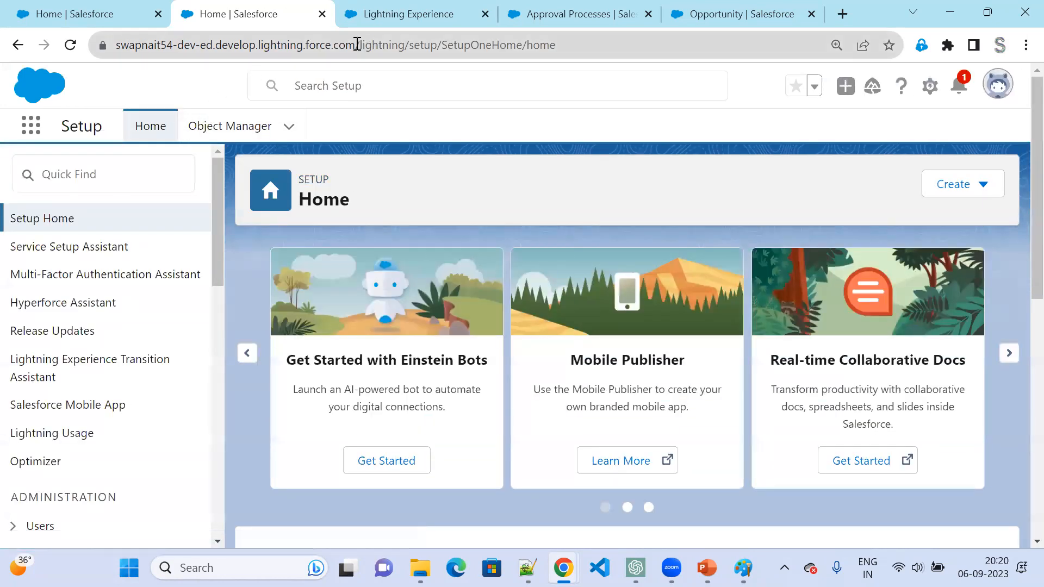
Return to the org's Sales home page and open the rejected opportunity at the head of the recently viewed Opportunities.
left_click(357, 44)
key("shift+End")
key("BackSpace")
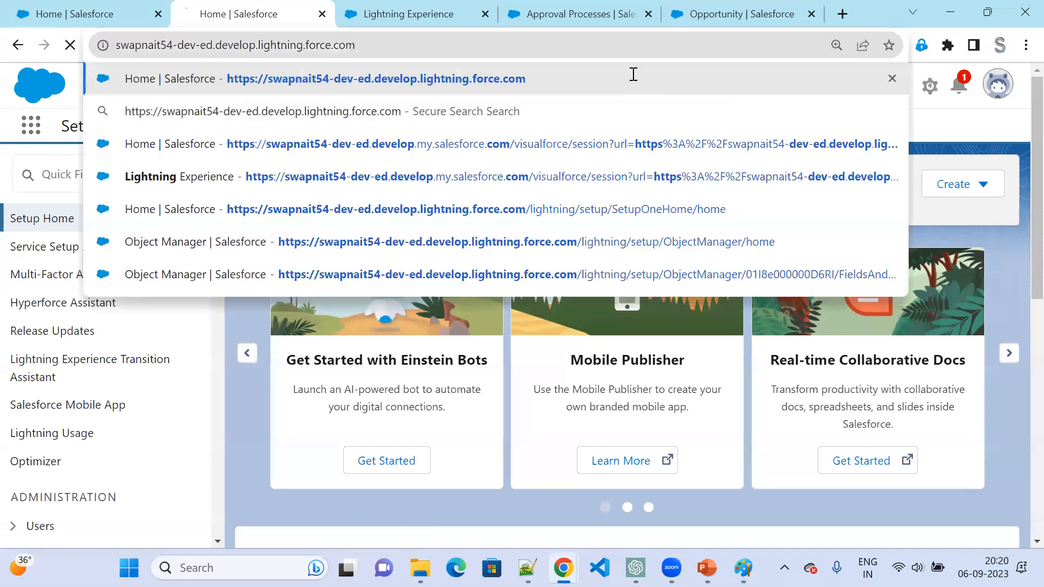
key("Return")
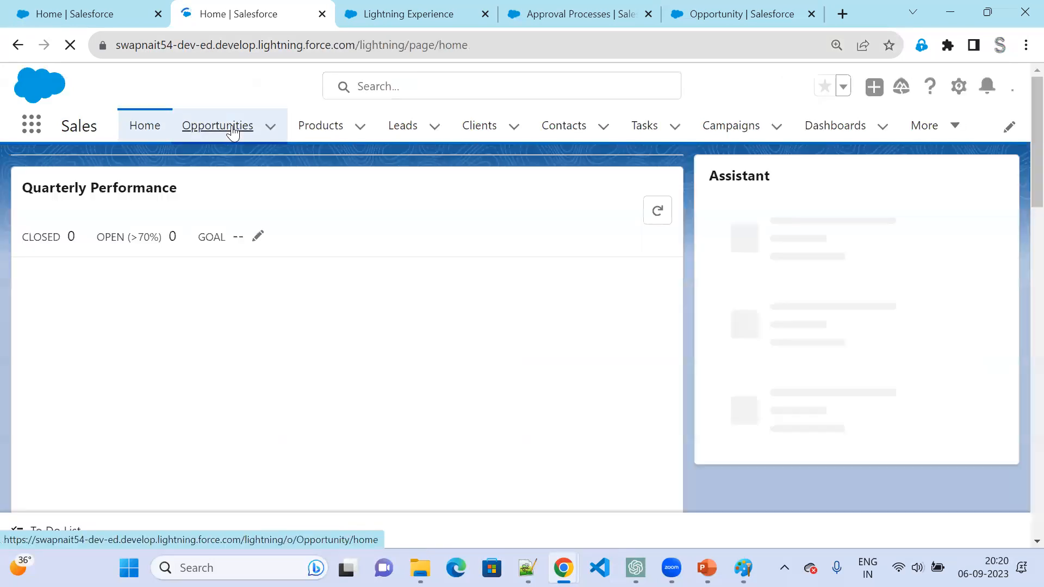
left_click(233, 131)
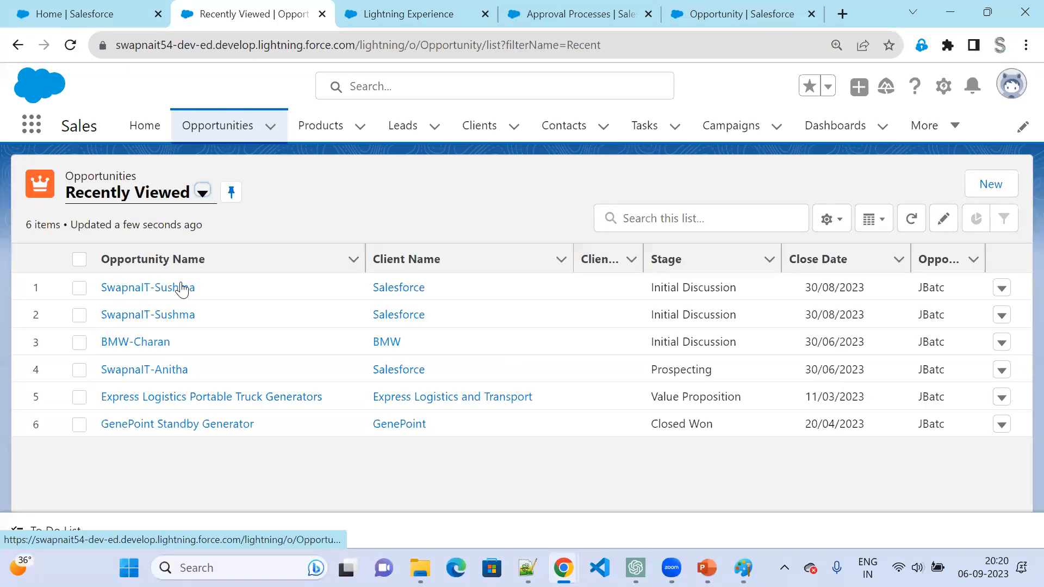
left_click(182, 288)
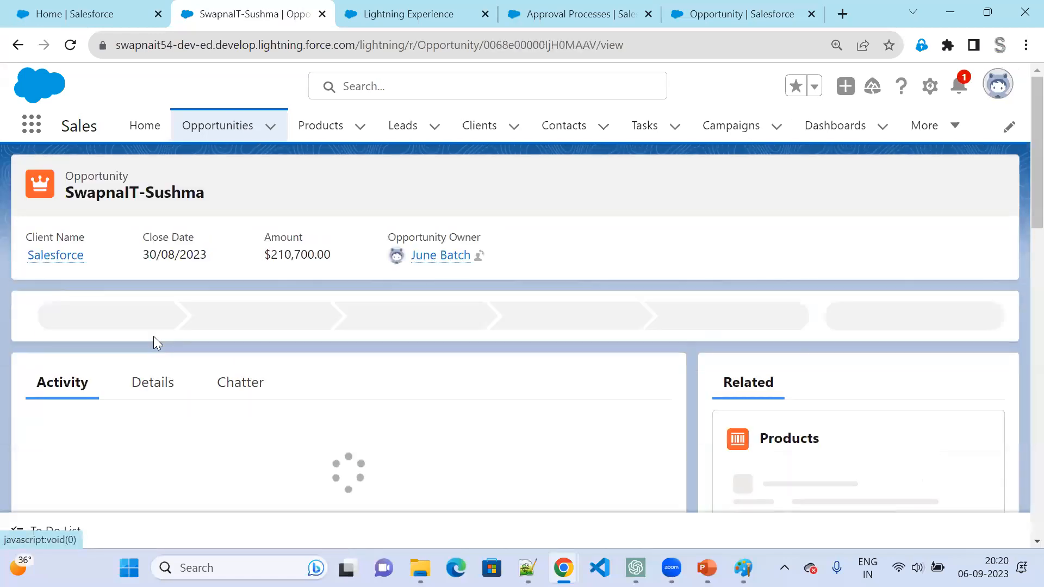
Examine the Discount and Approval Status fields in the opportunity's details.
left_click(143, 389)
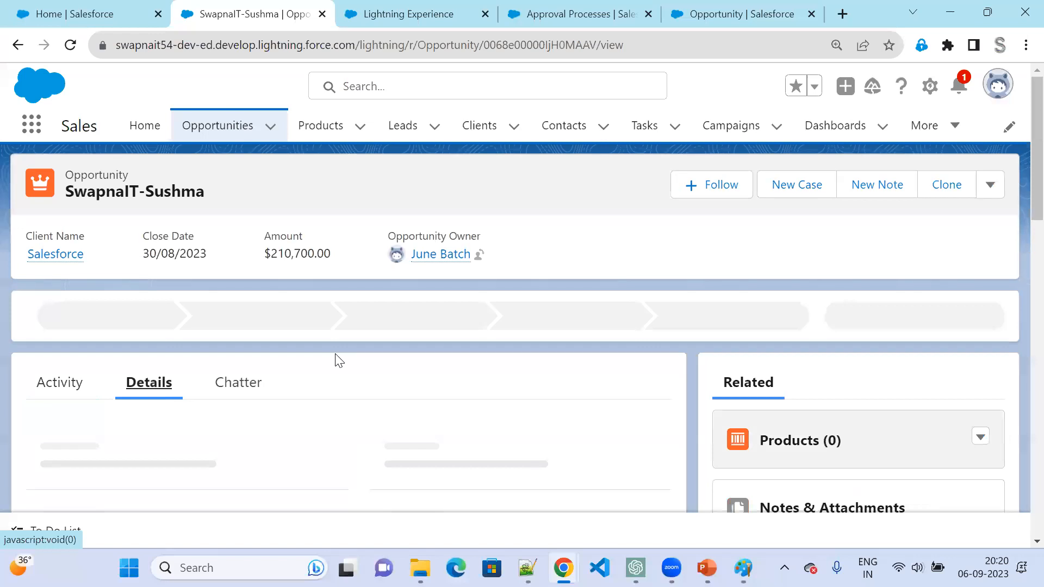
scroll(336, 361, "down", 6)
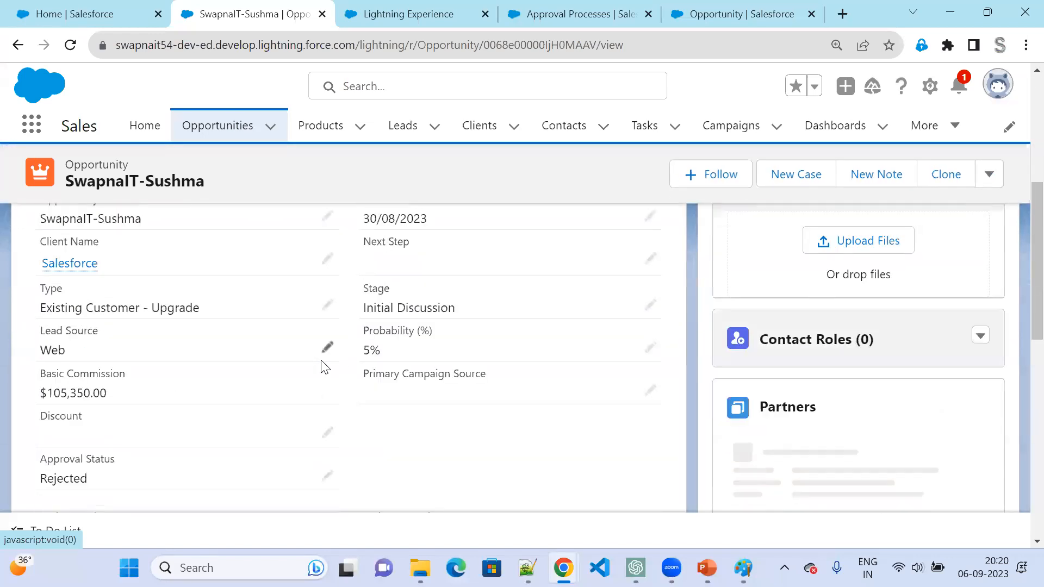
left_click_drag(88, 480, 60, 444)
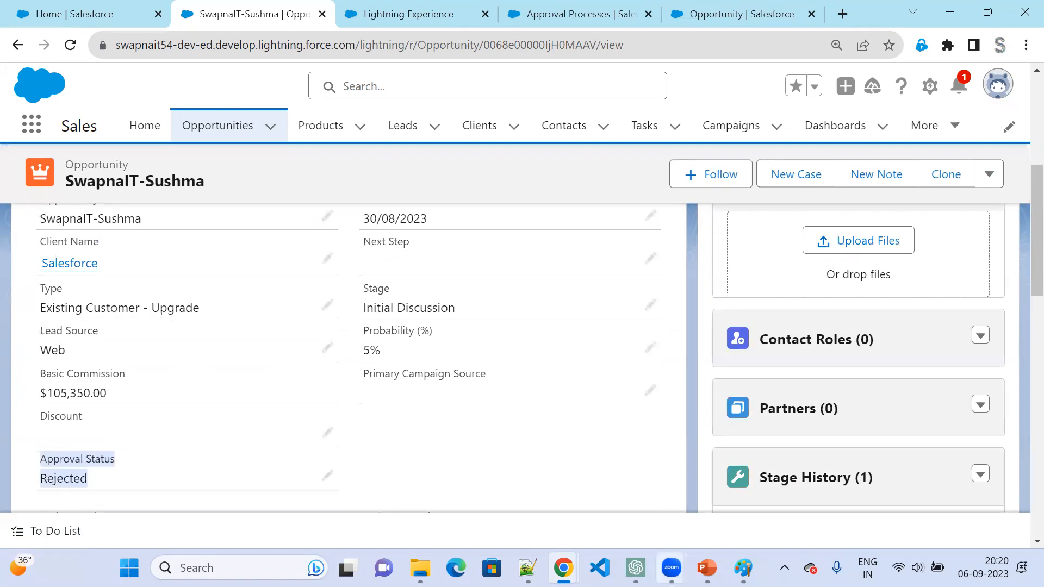
Switch to the PowerPoint slide show Salesforce_Admin-Day-33 and advance to the Home Work slide.
left_click(707, 567)
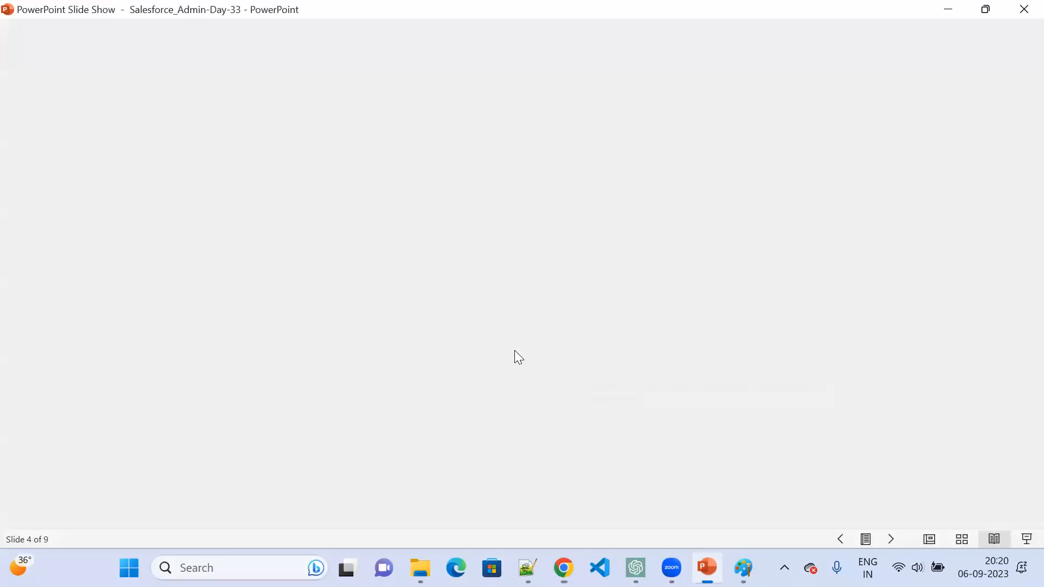
left_click(516, 352)
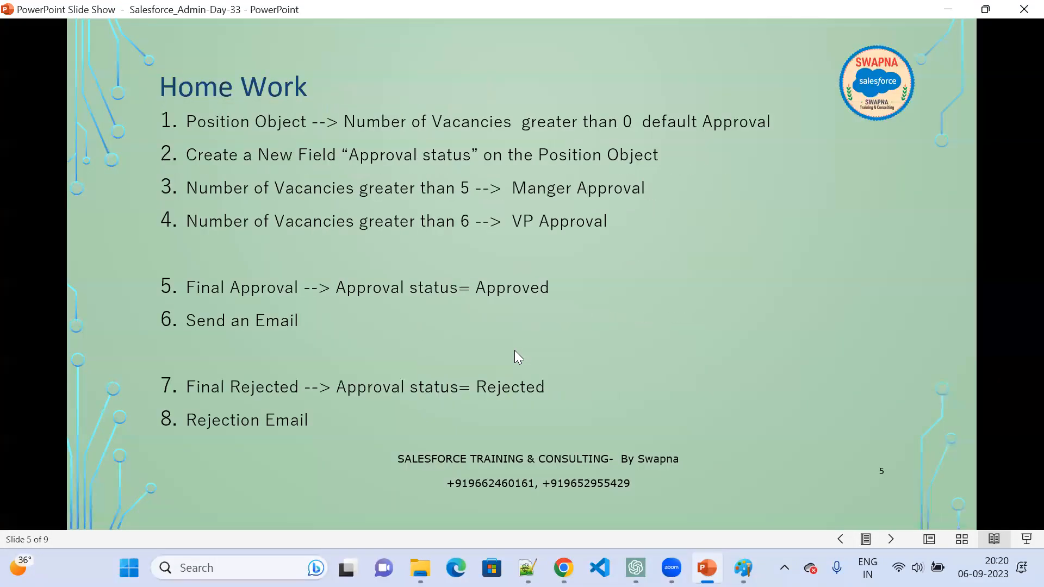
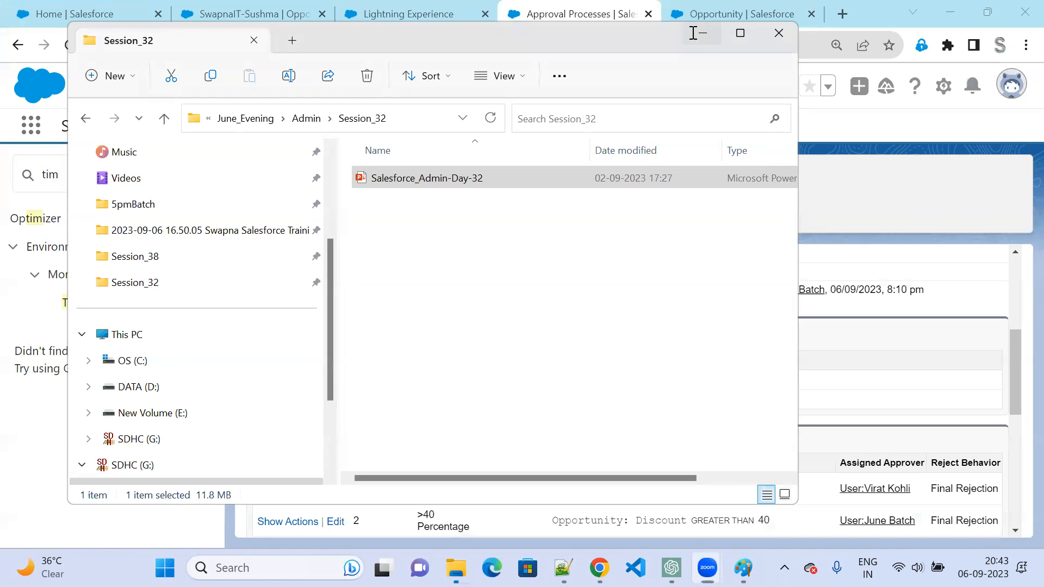
Search Salesforce Setup for "flow", open the Flows page, and look through the All Flows list.
left_click(85, 179)
left_click_drag(85, 180, 1, 165)
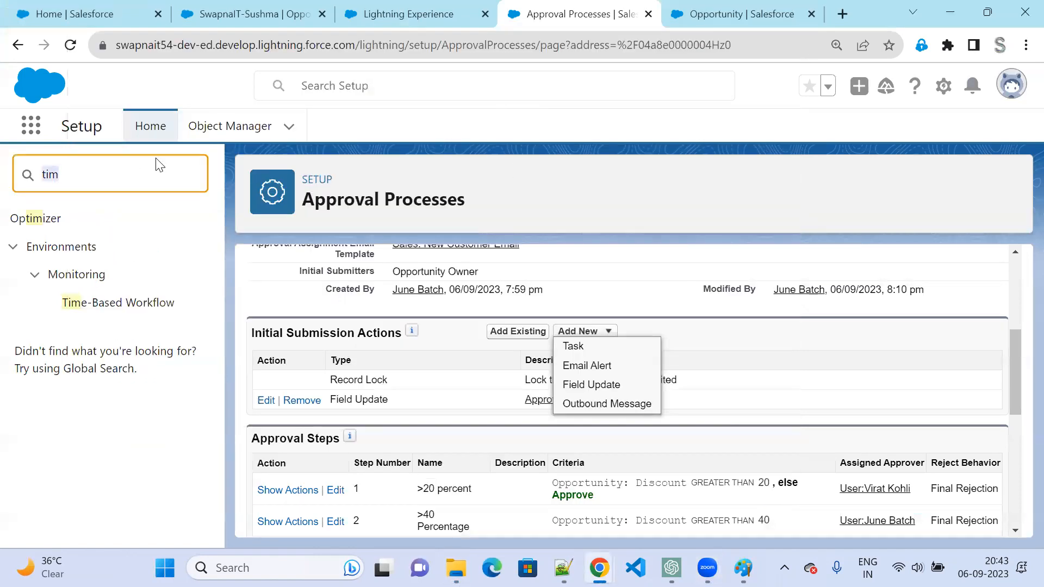
type("flow")
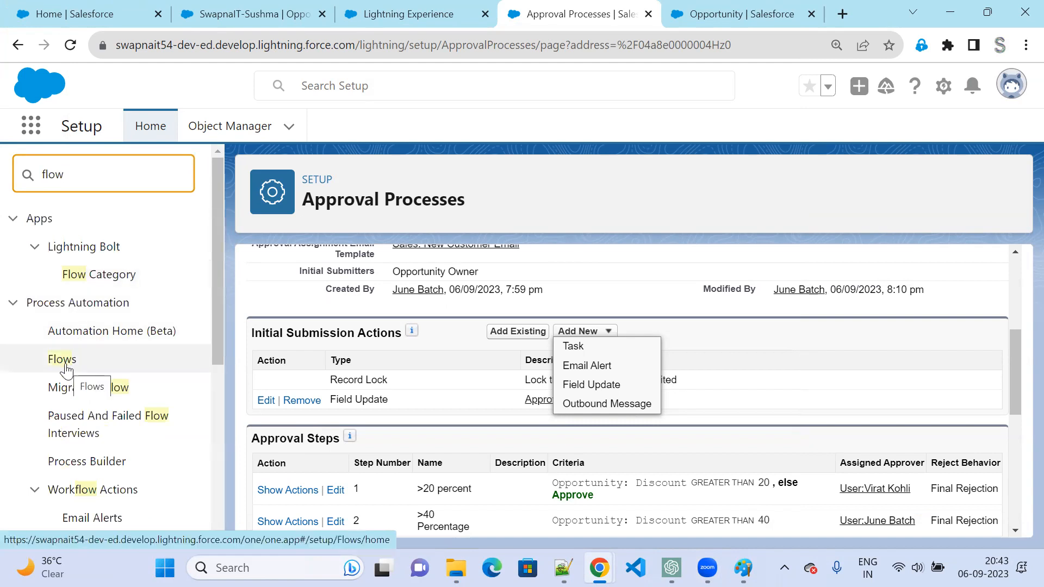
left_click(63, 360)
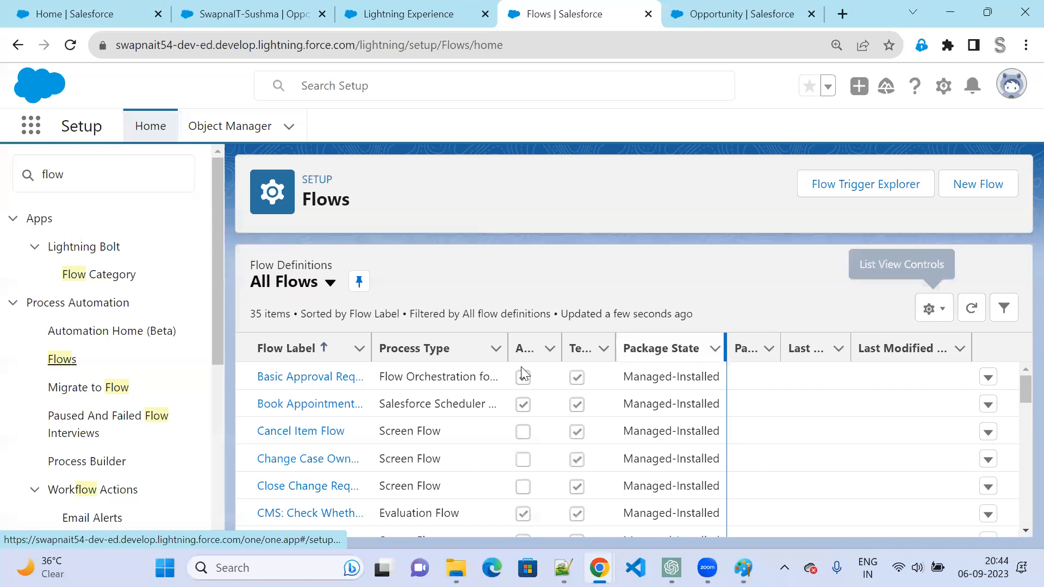
scroll(426, 411, "down", 10)
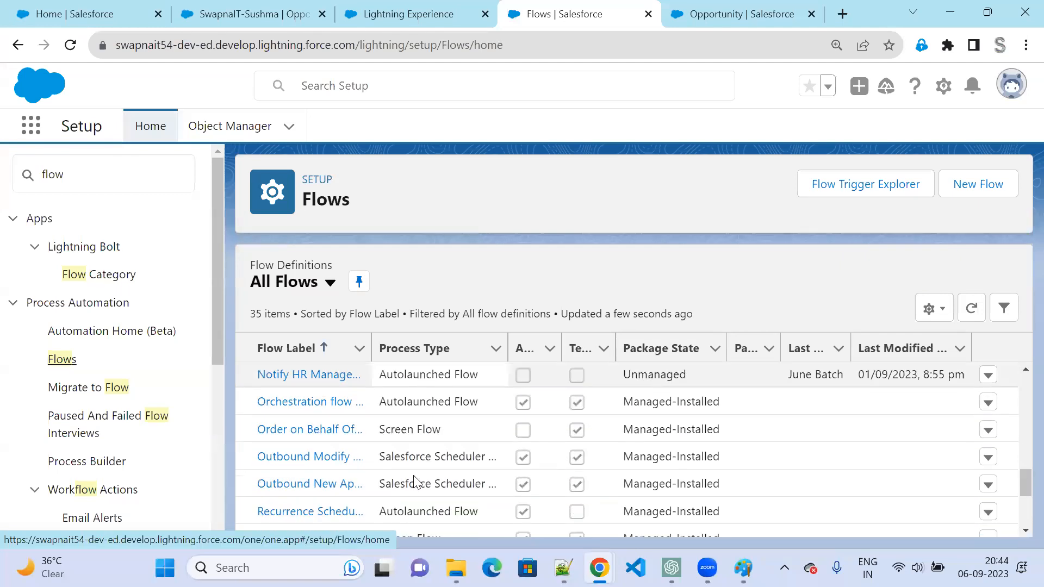
scroll(414, 461, "down", 5)
scroll(414, 474, "up", 15)
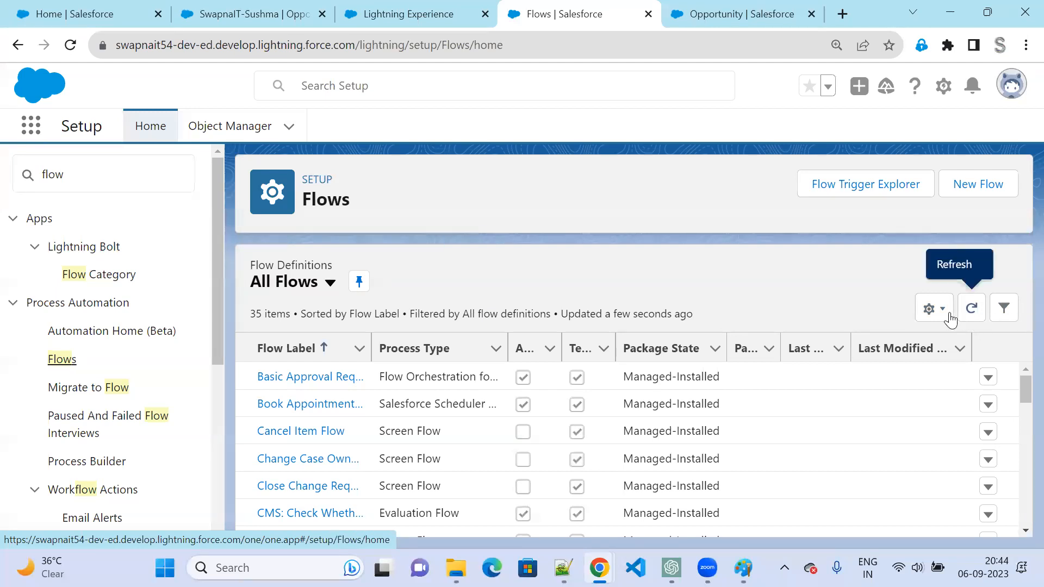
Clone the All Flows list view as SWAPNAIT, make it visible to all users, and save it.
left_click(931, 308)
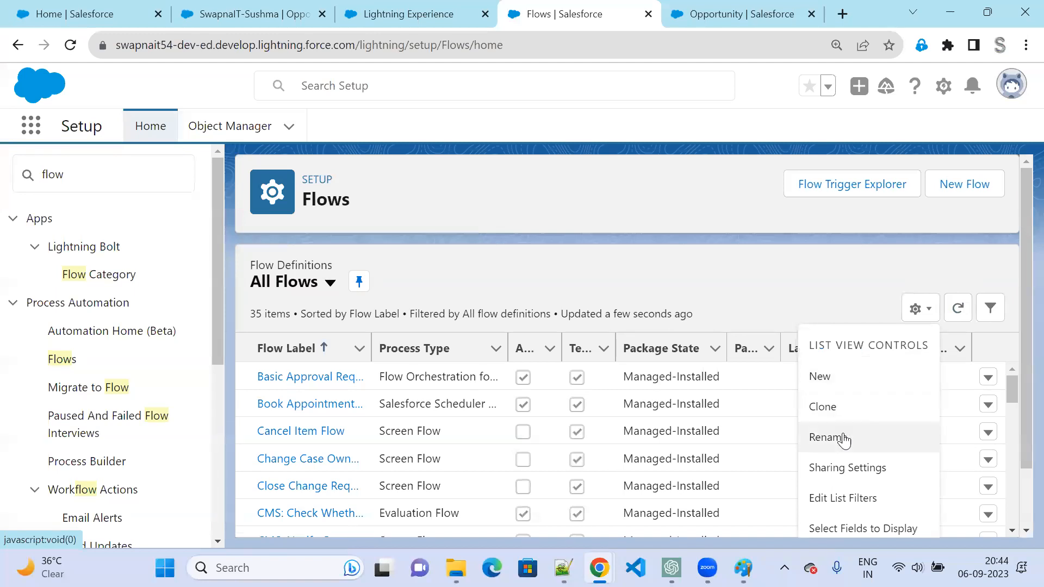
left_click(823, 408)
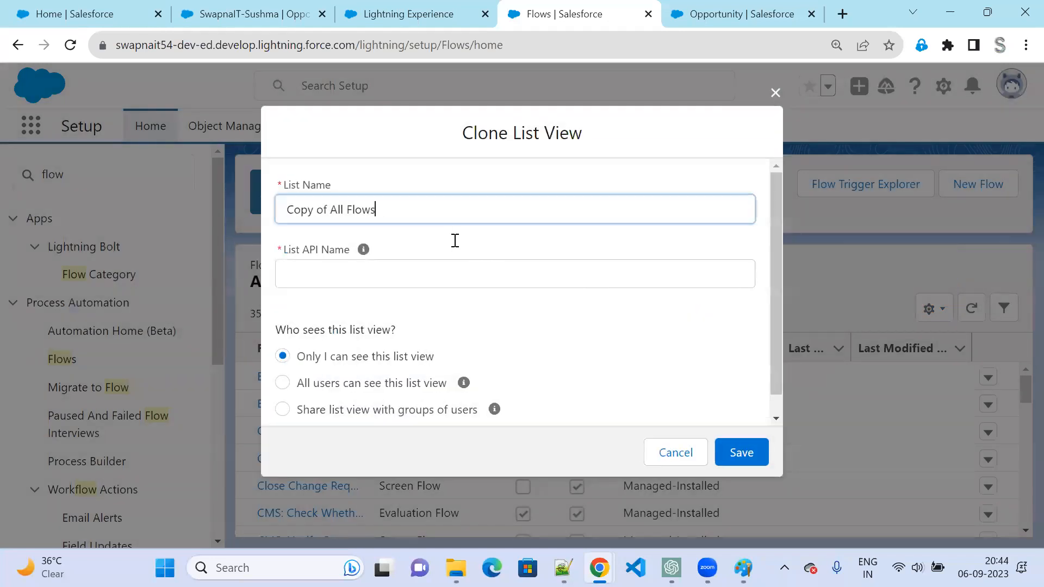
left_click_drag(445, 212, 254, 199)
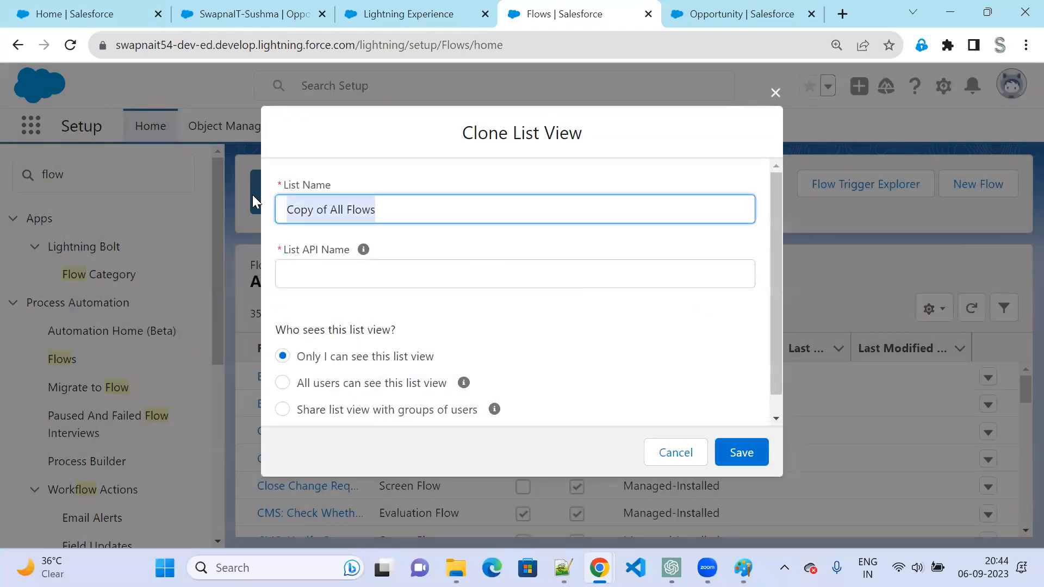
type("SWAP")
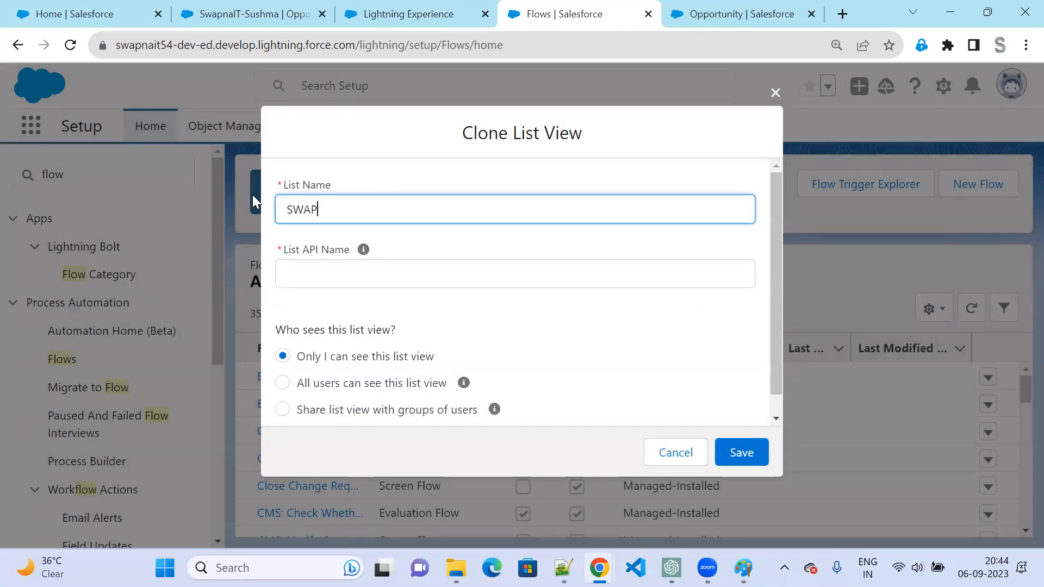
type("NAIT")
key("Tab")
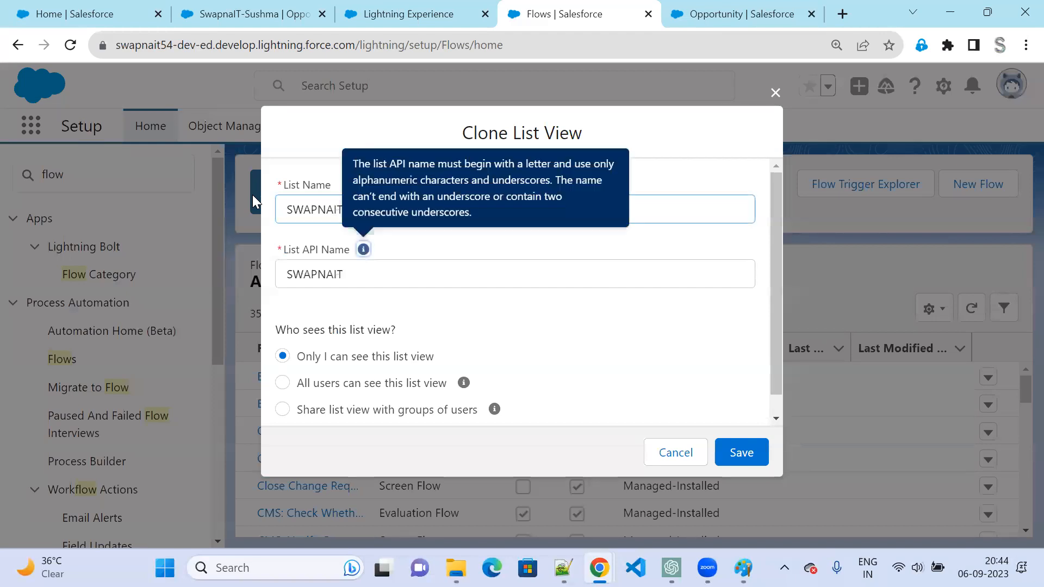
left_click(412, 383)
left_click(741, 453)
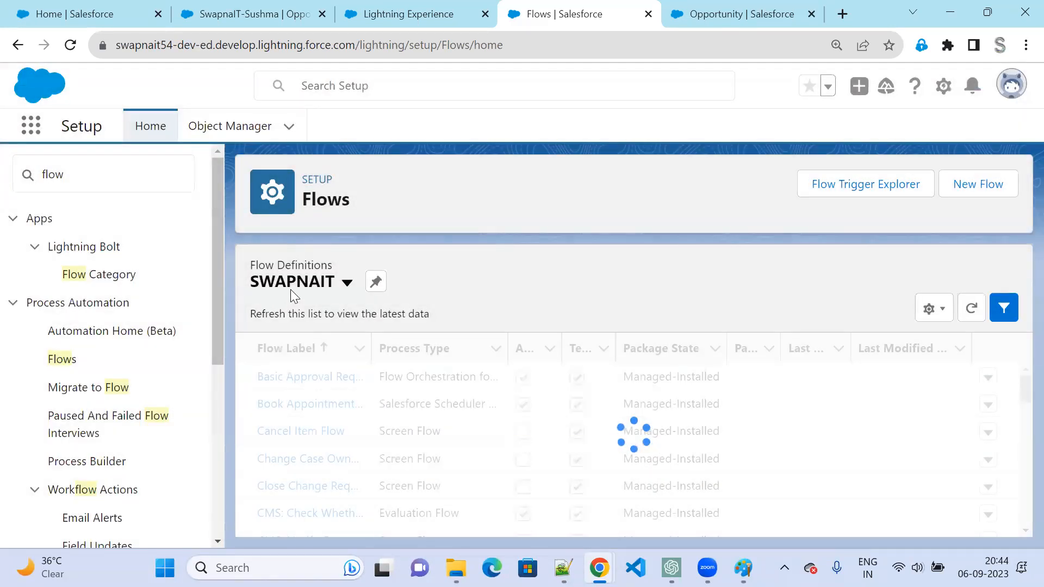
Add a new filter to the SWAPNAIT list view using the Last Modified Date field.
left_click(1003, 308)
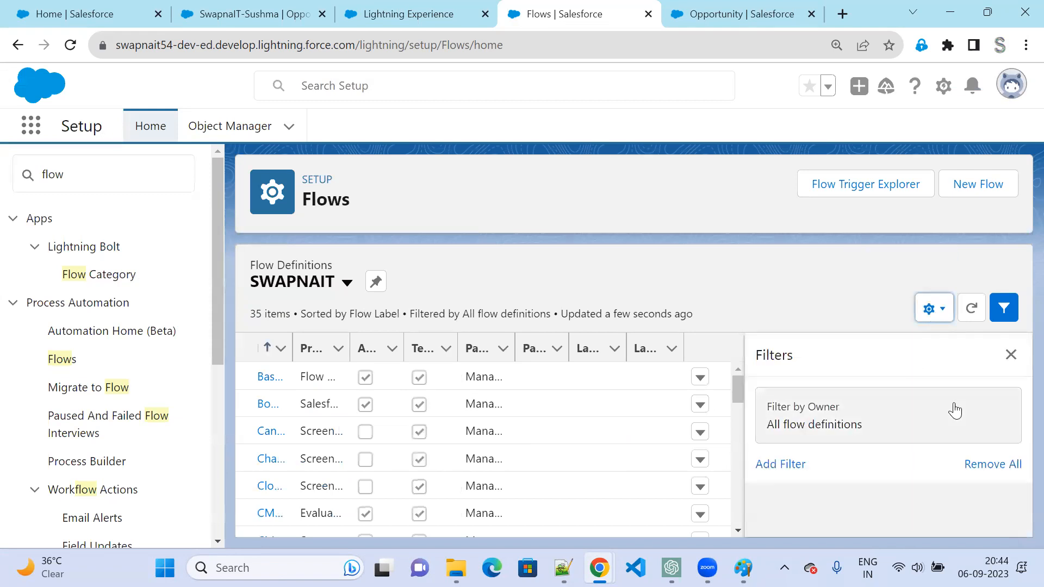
left_click(789, 465)
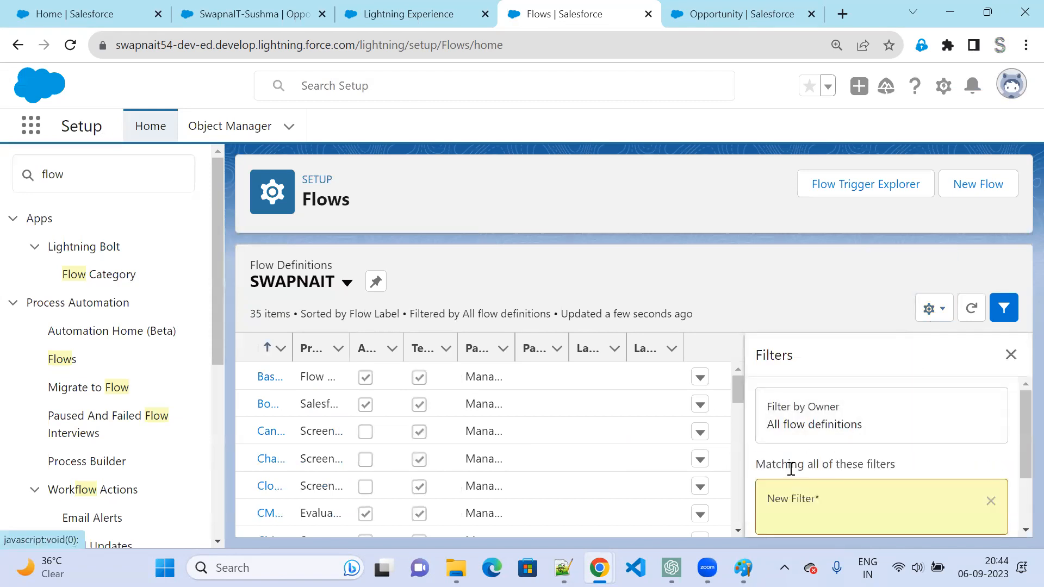
left_click(508, 321)
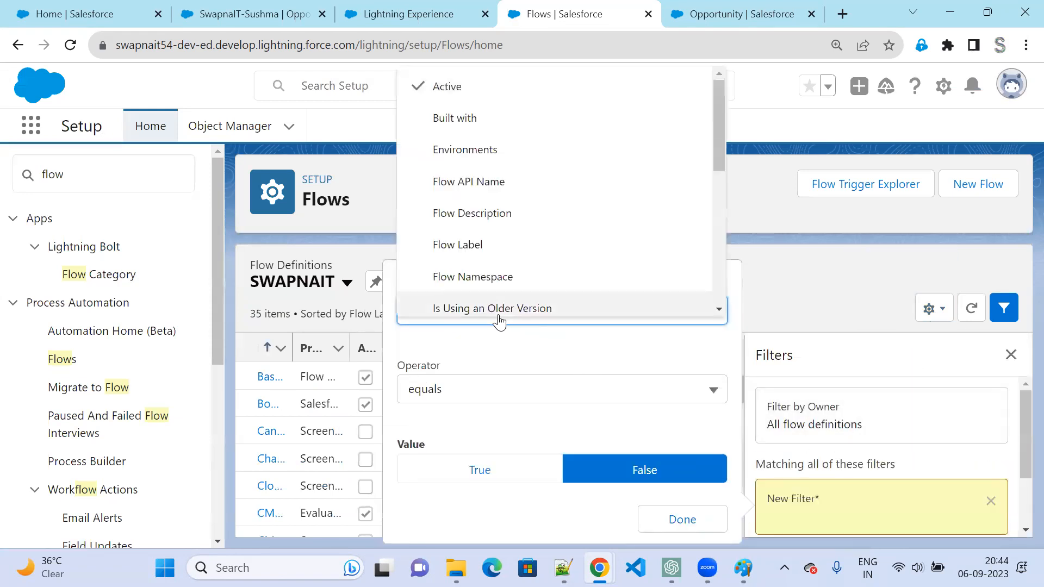
scroll(519, 266, "down", 5)
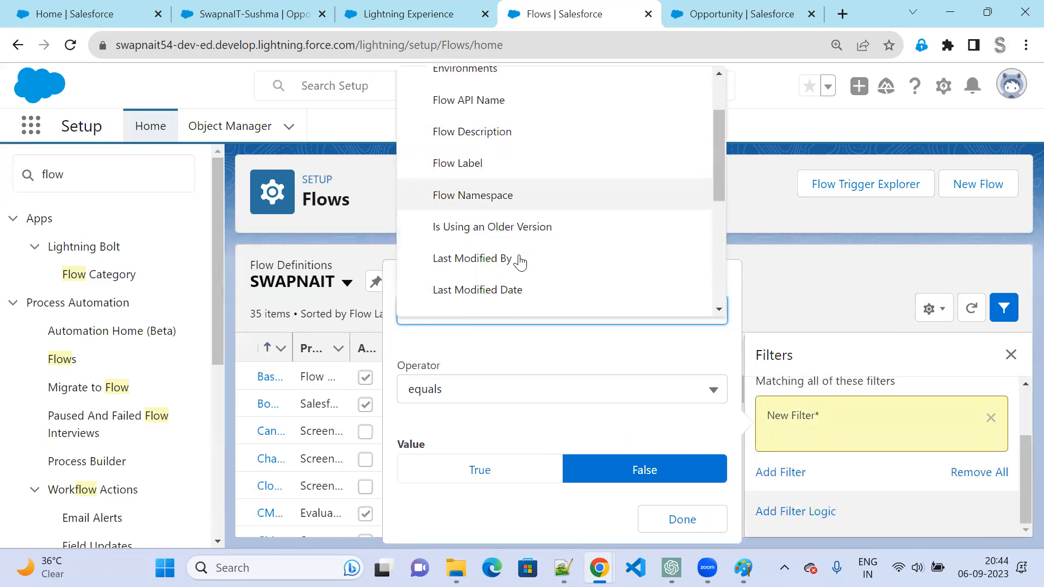
scroll(517, 272, "down", 2)
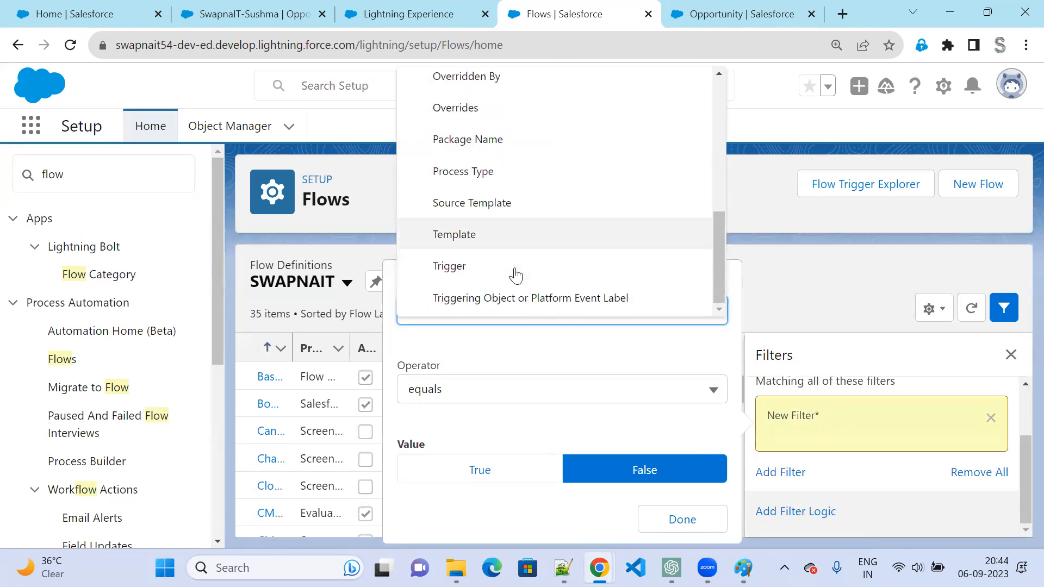
scroll(513, 275, "up", 5)
scroll(511, 283, "up", 3)
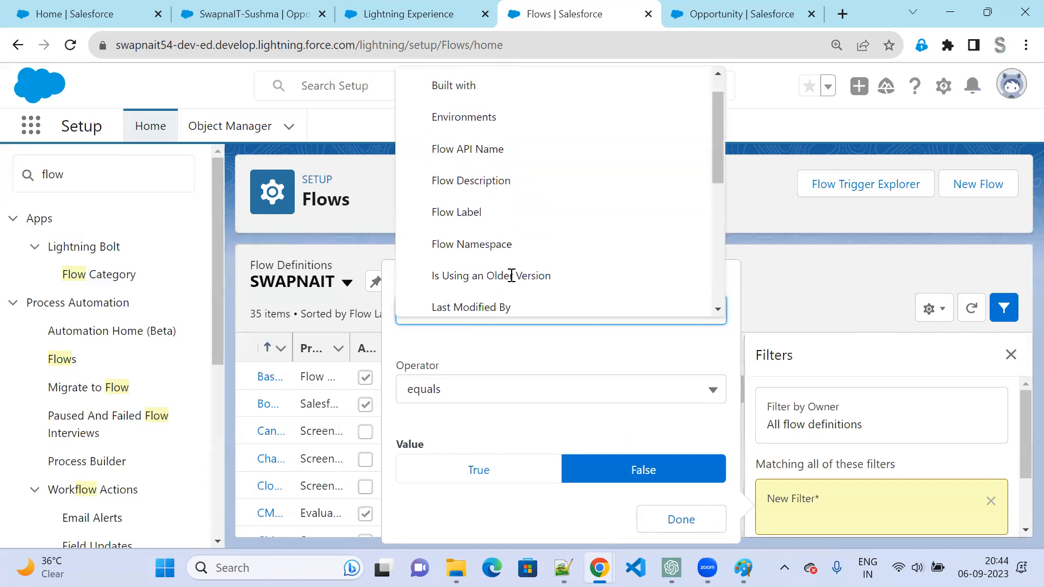
scroll(511, 282, "down", 2)
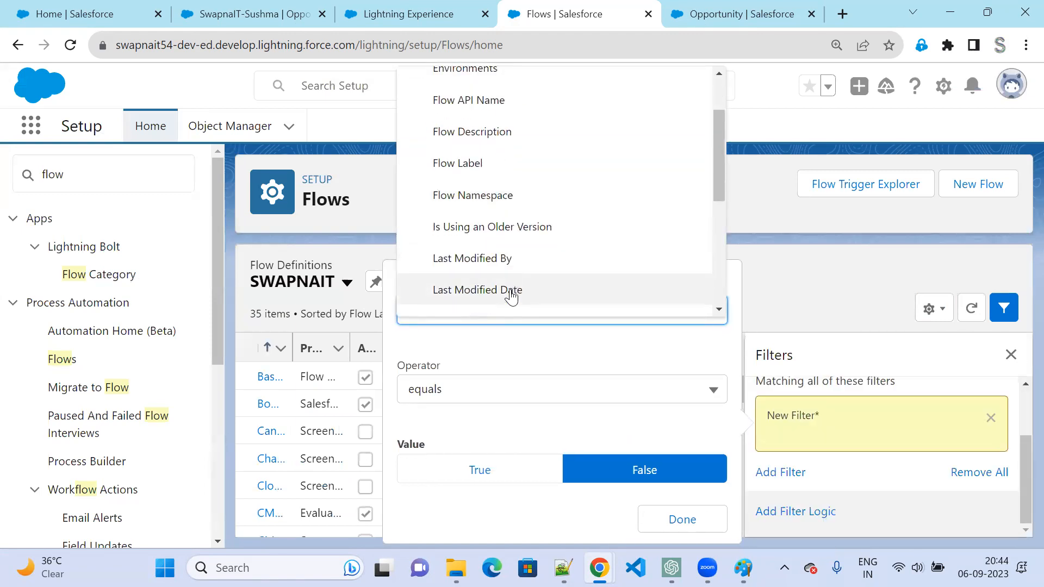
left_click(510, 290)
Set the Last Modified Date filter to equals TODAY and save the list view's filters.
left_click(495, 473)
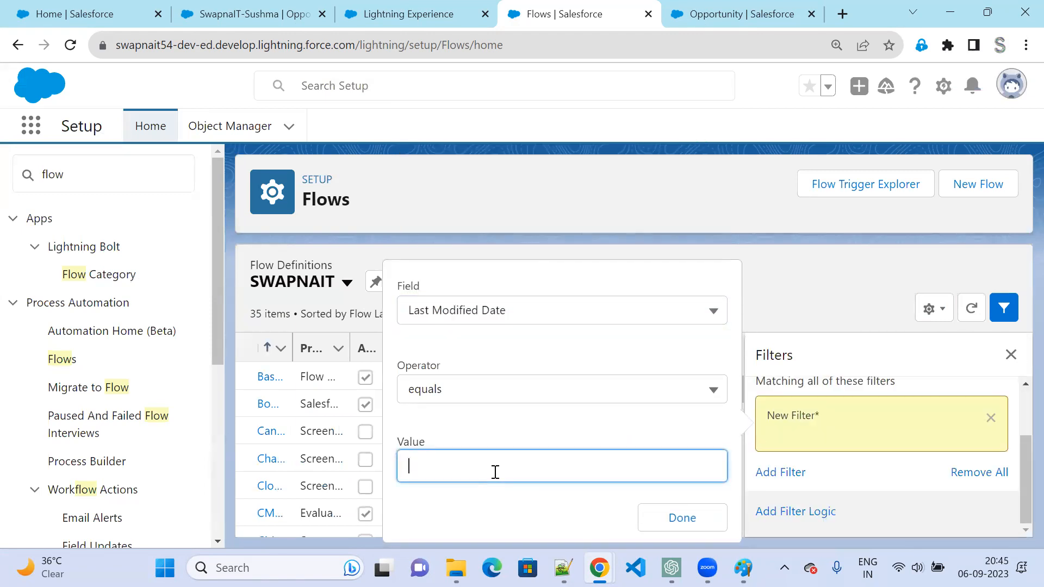
type("TODAY")
left_click(693, 522)
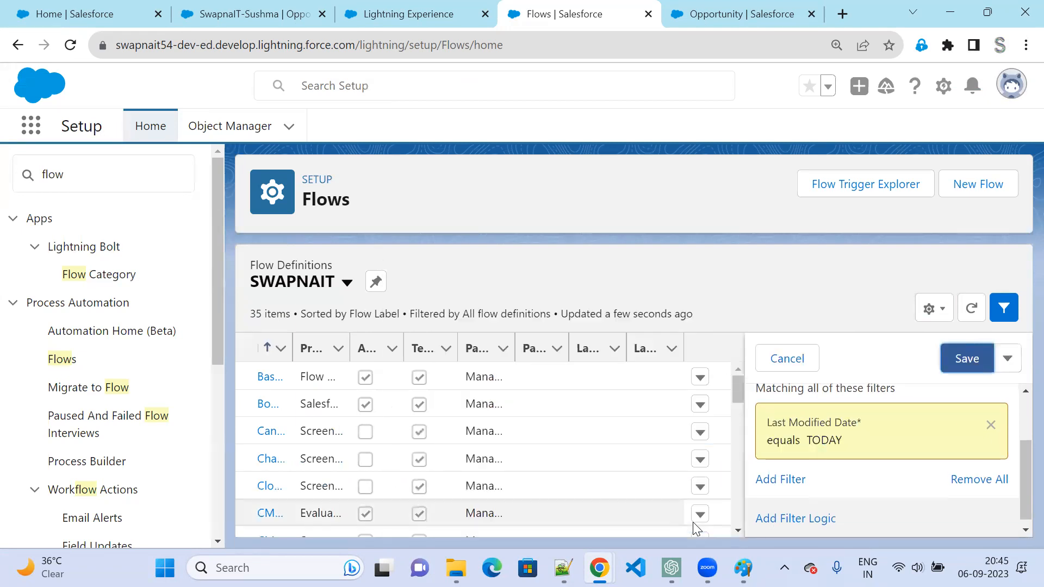
left_click(968, 359)
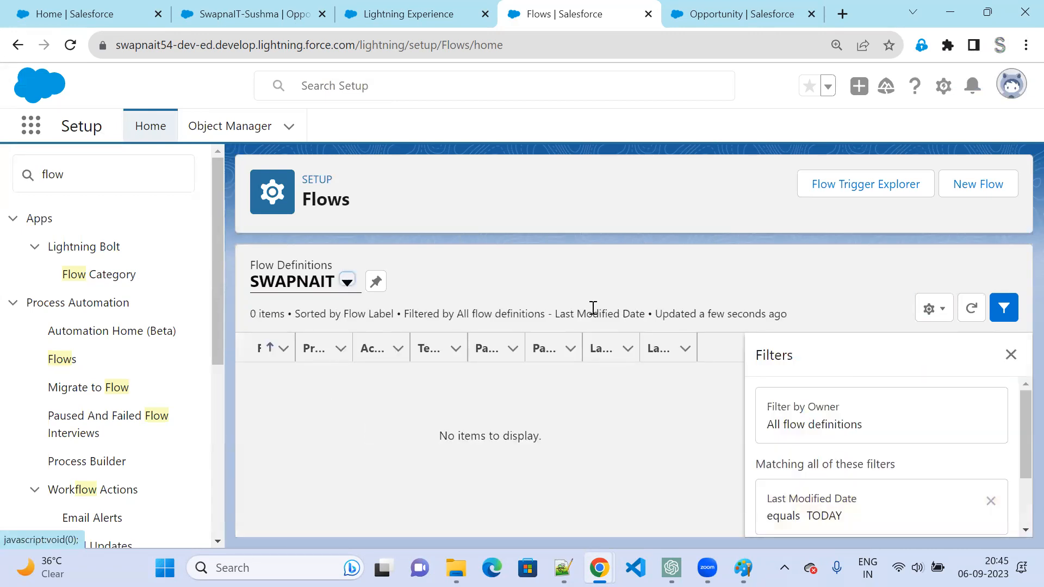
Close the list view's filters and review the Flow Trigger Explorer's Fast Field Updates, Actions and Related Records, and Run Asynchronously sections before returning to Setup.
left_click(1011, 355)
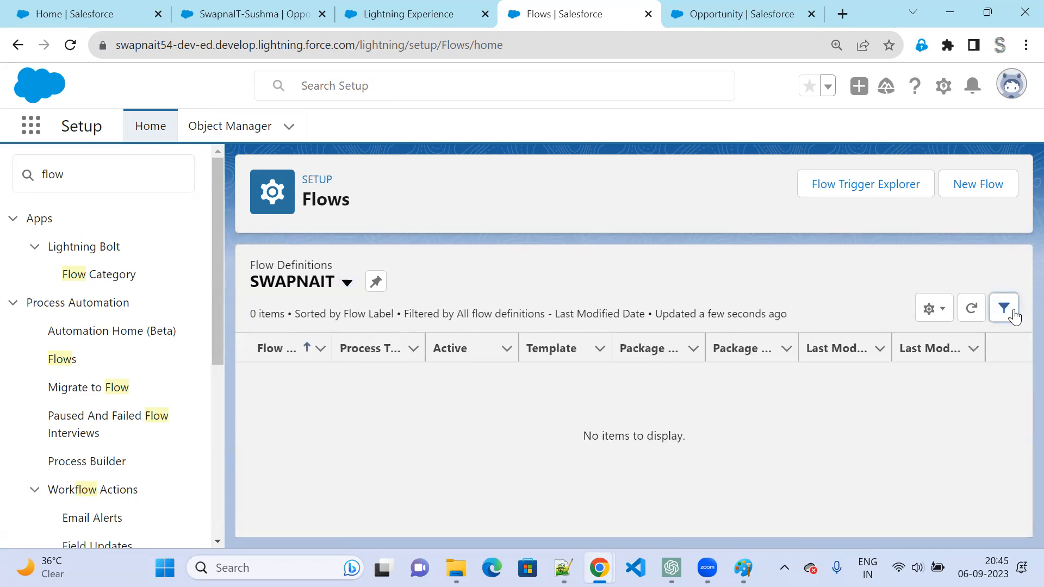
left_click(850, 188)
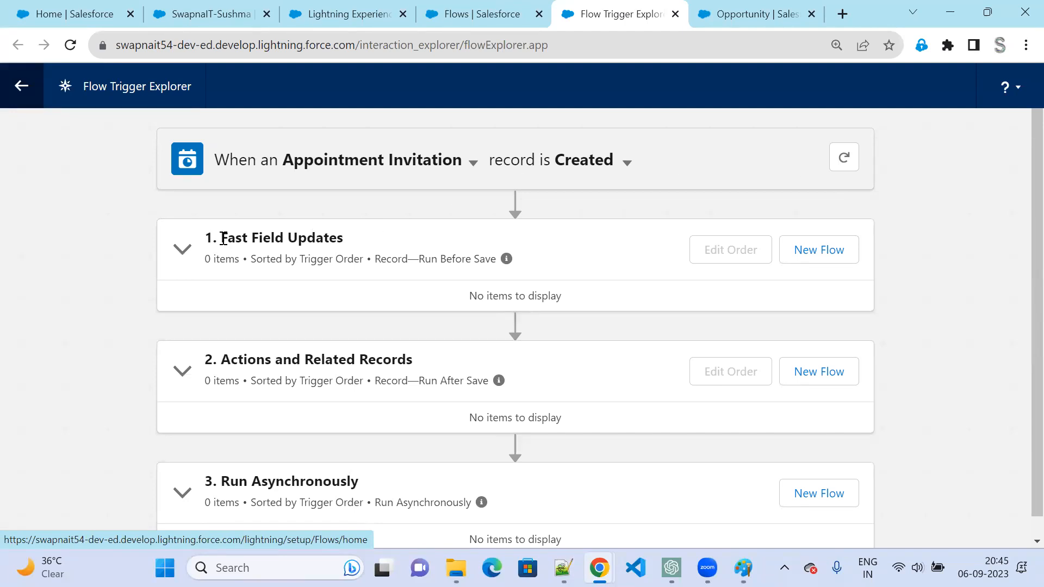
left_click_drag(223, 239, 341, 234)
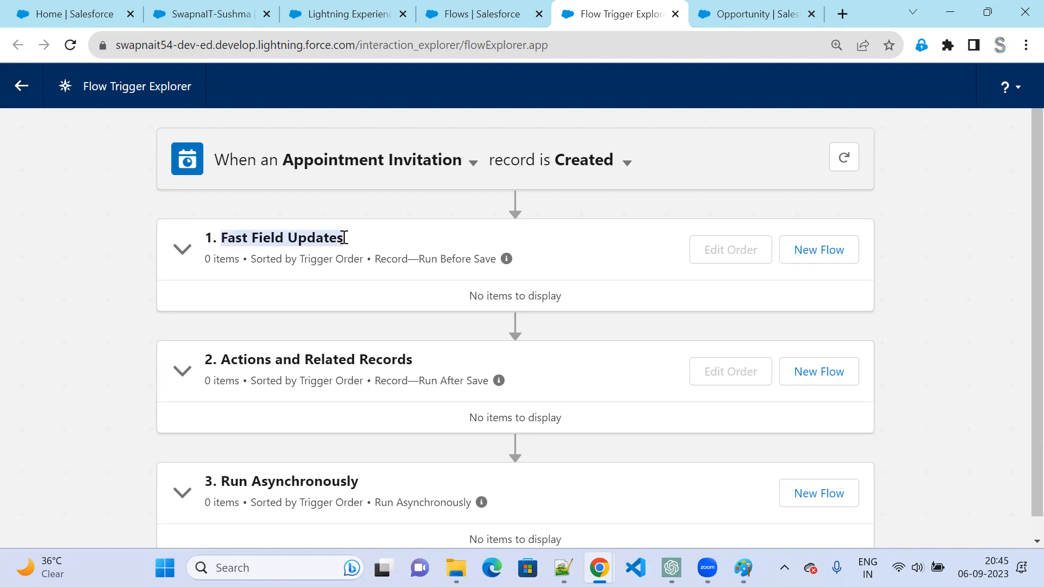
left_click_drag(222, 365, 405, 357)
left_click_drag(217, 476, 417, 484)
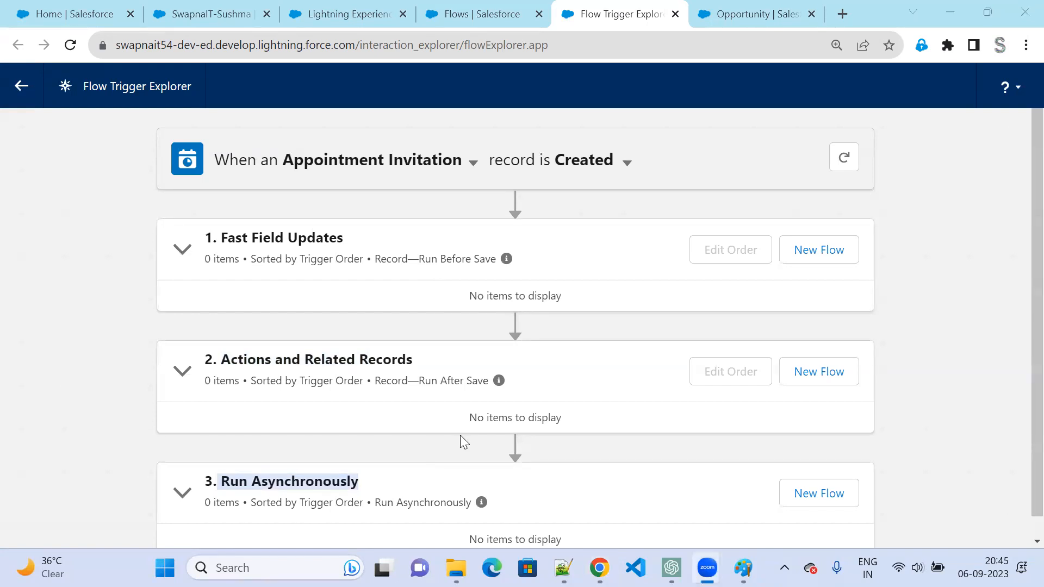
scroll(323, 496, "down", 1)
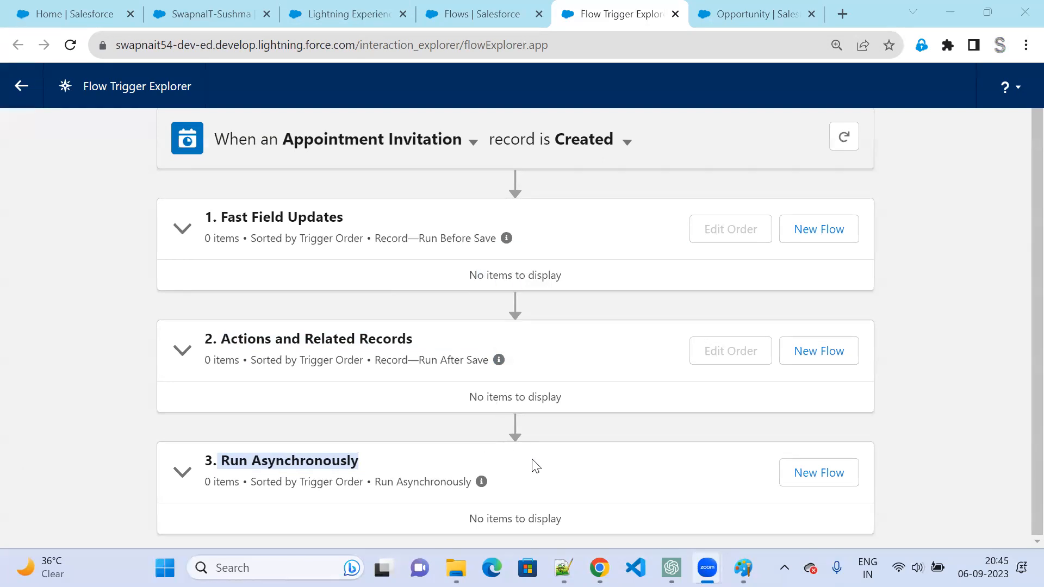
left_click(20, 87)
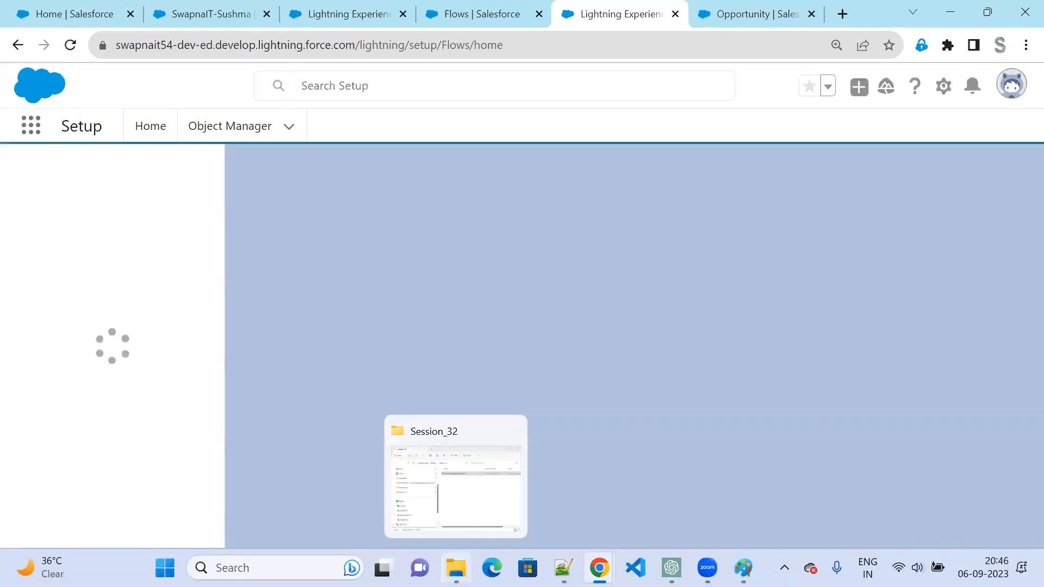
Switch to File Explorer and browse to the Consulting_Admin folder inside Classes, looking through its session folders.
left_click(456, 568)
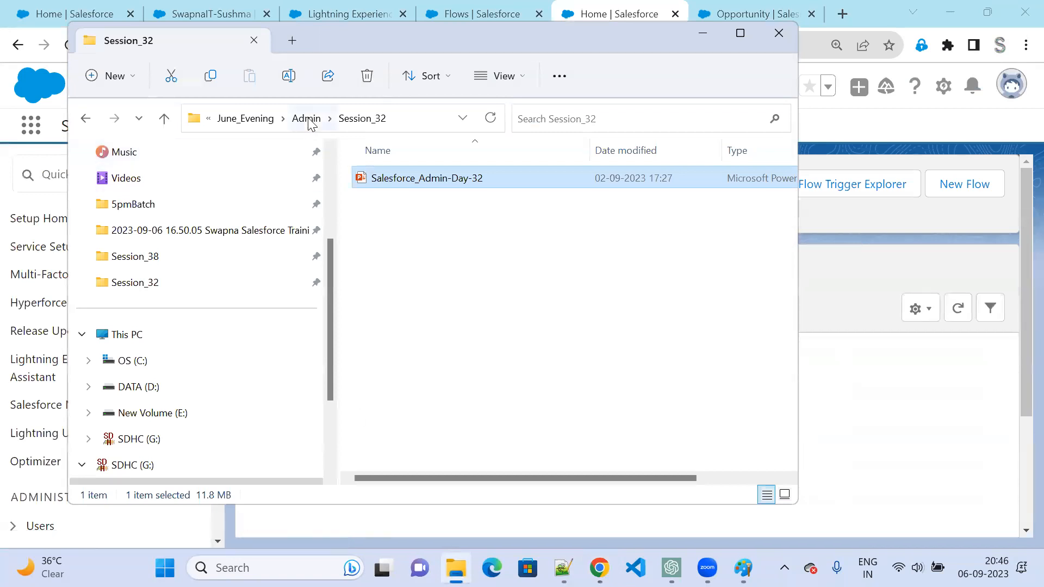
left_click(303, 119)
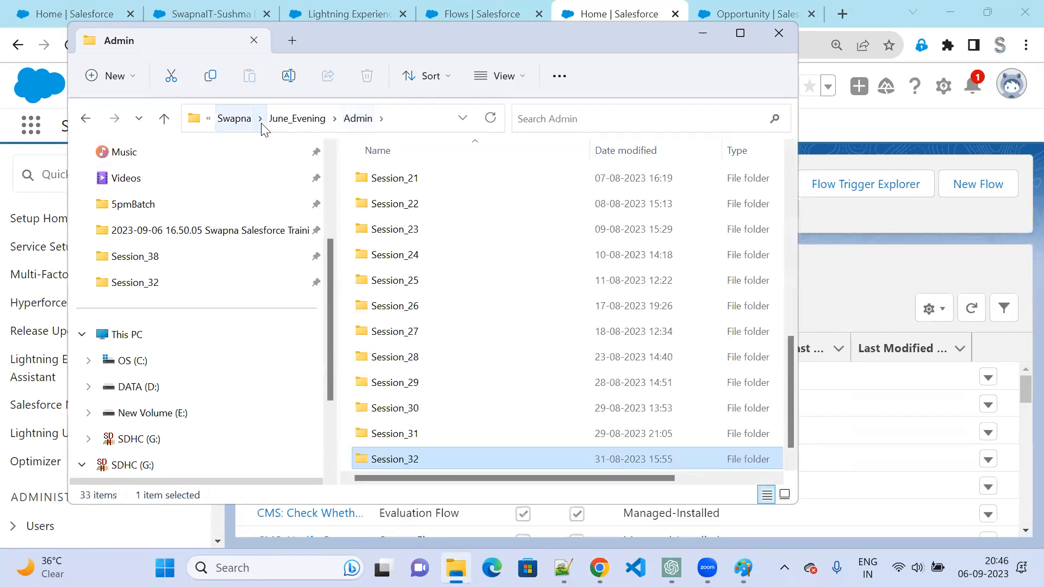
left_click(227, 122)
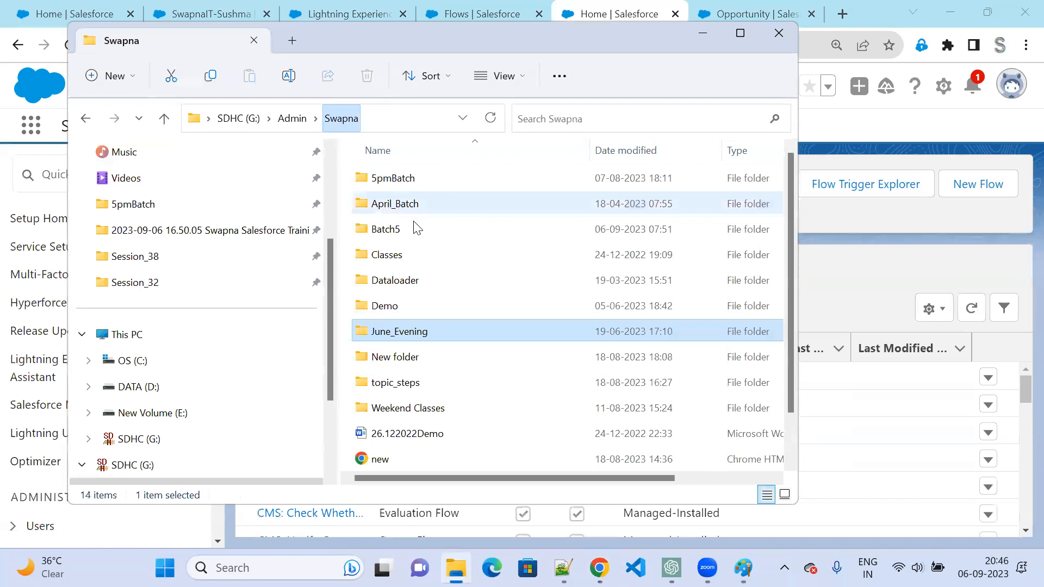
double_click(405, 253)
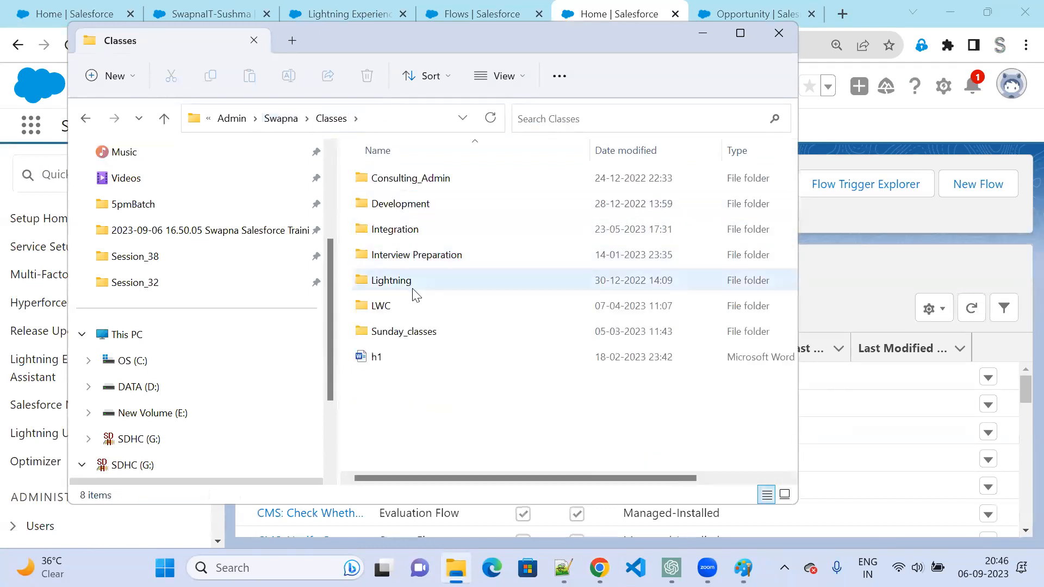
left_click(421, 185)
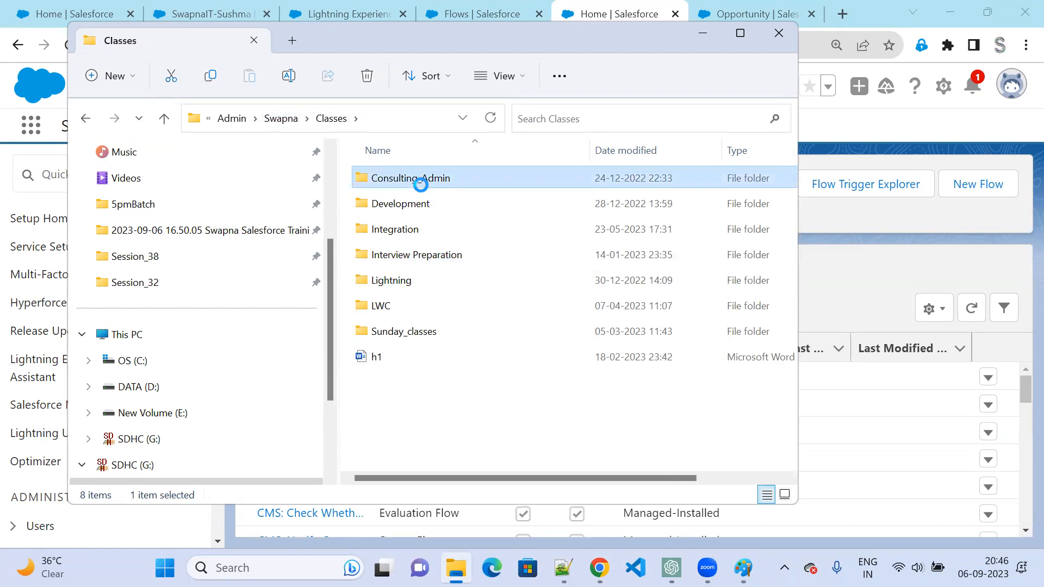
scroll(456, 323, "down", 4)
scroll(454, 321, "up", 3)
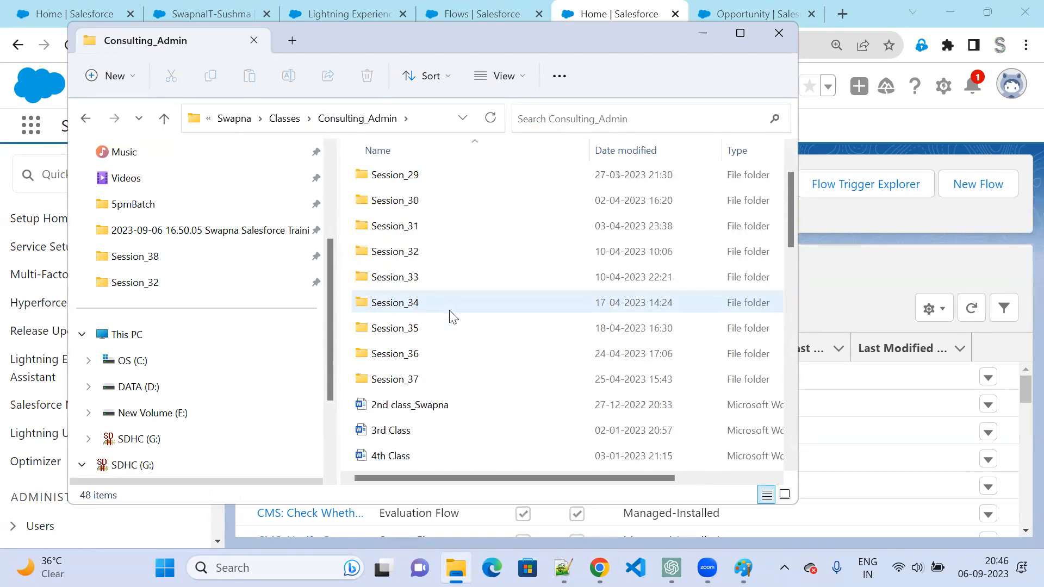
Check the contents of the Session_33 folder, return to Consulting_Admin, and open the Session_32 folder.
double_click(440, 283)
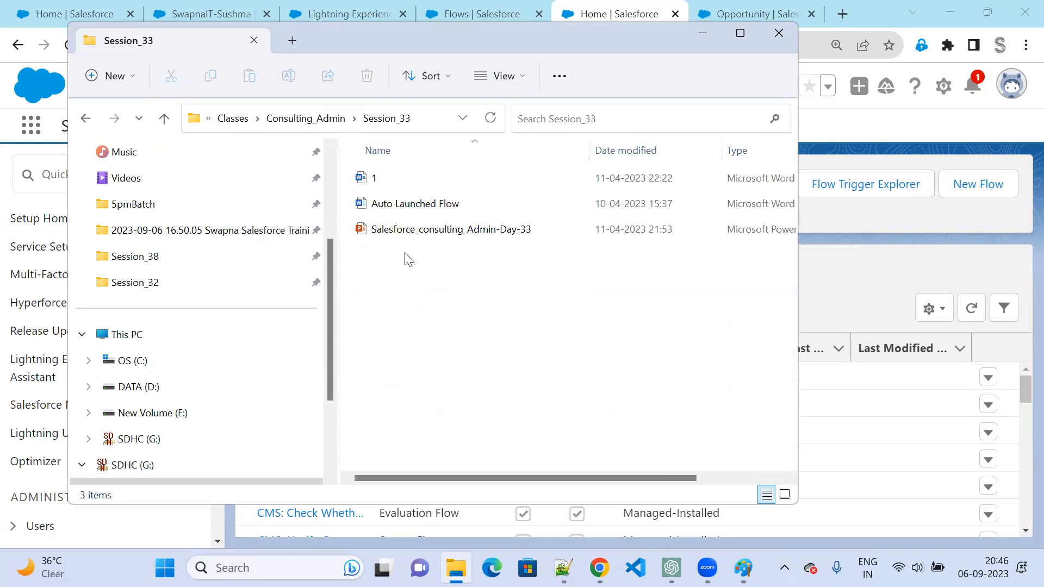
left_click(299, 119)
double_click(426, 332)
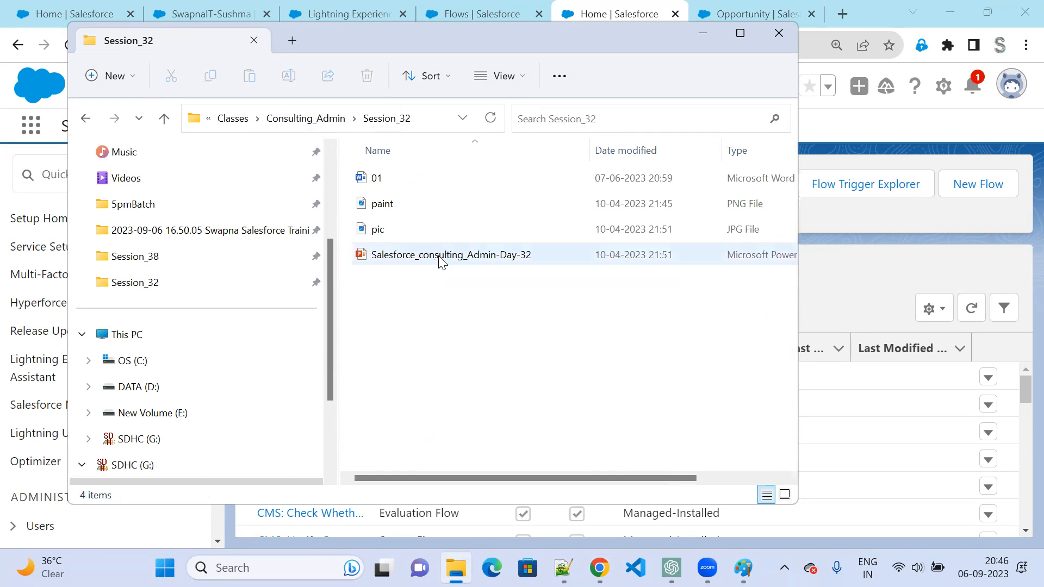
Open the Salesforce_consulting_Admin-Day-32 presentation in PowerPoint, look through slides 2 to 4, and close it.
left_click(440, 262)
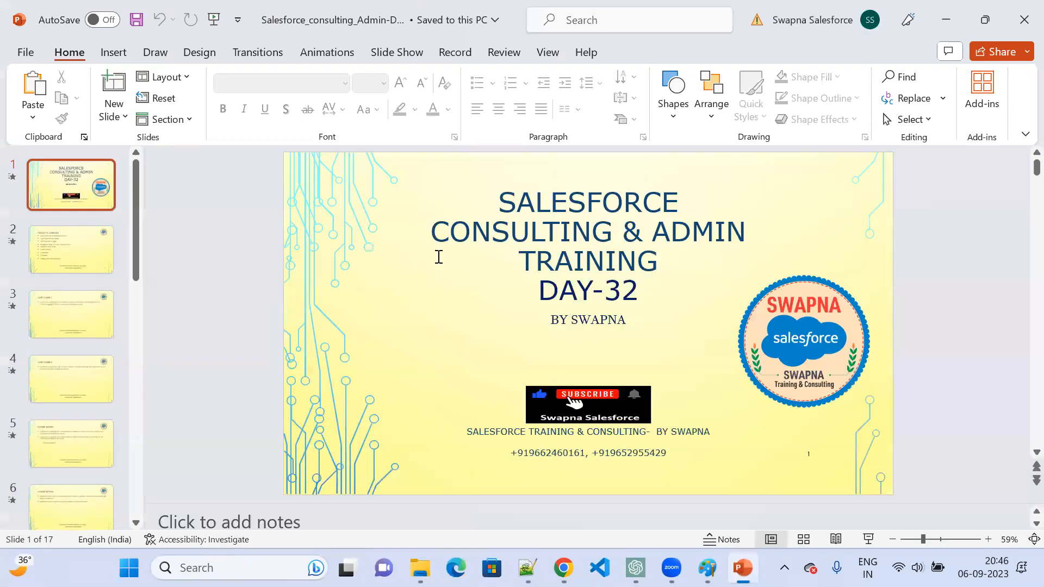
left_click(73, 261)
left_click(69, 299)
left_click(72, 391)
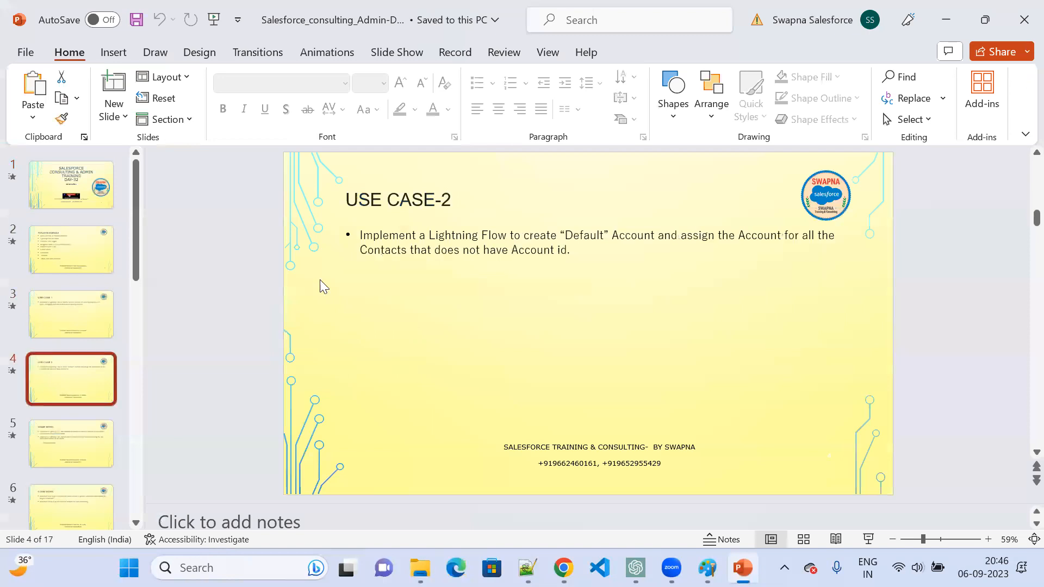
left_click(1023, 20)
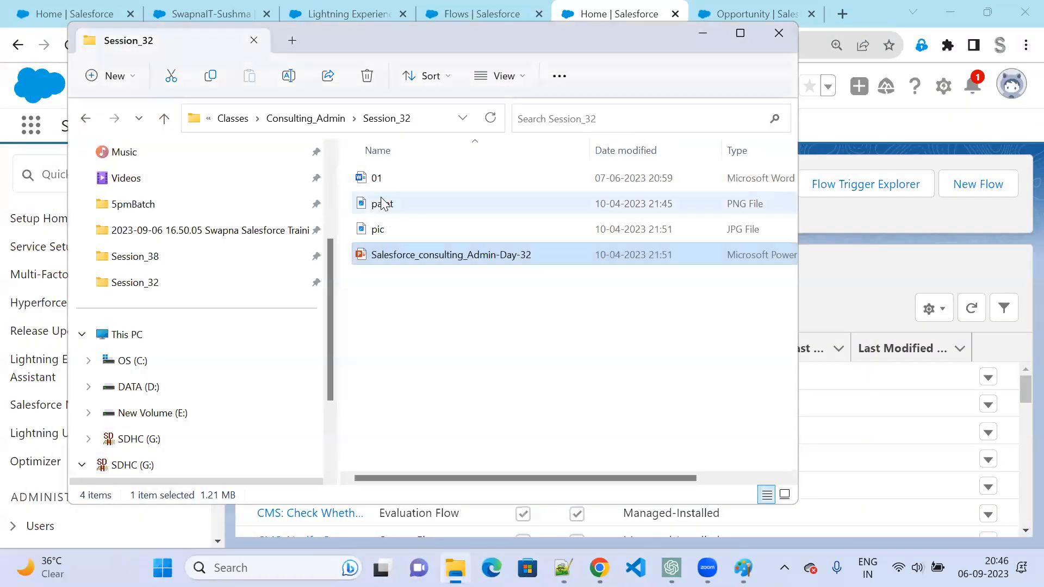
Open the Salesforce_consulting_Admin-Day-31 presentation from Session_31, go to the Lightning Flows (Flows) slide, and switch to Reading View.
double_click(432, 303)
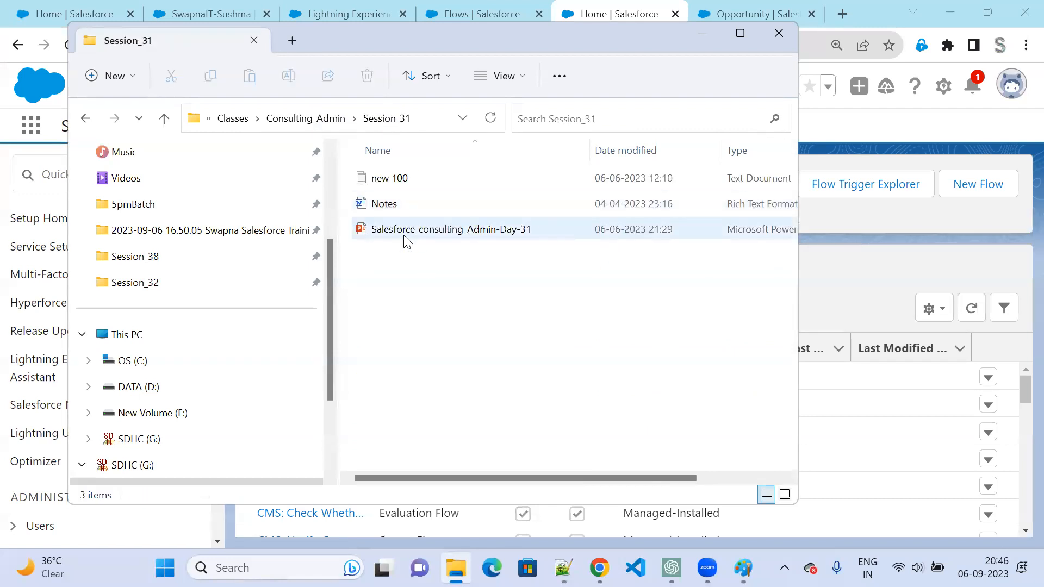
double_click(404, 234)
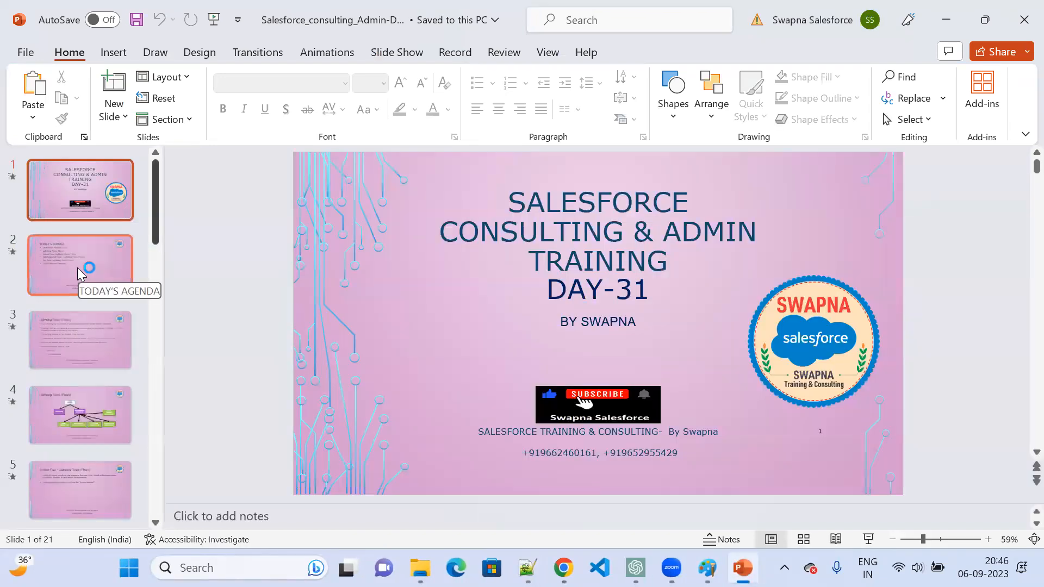
left_click(77, 267)
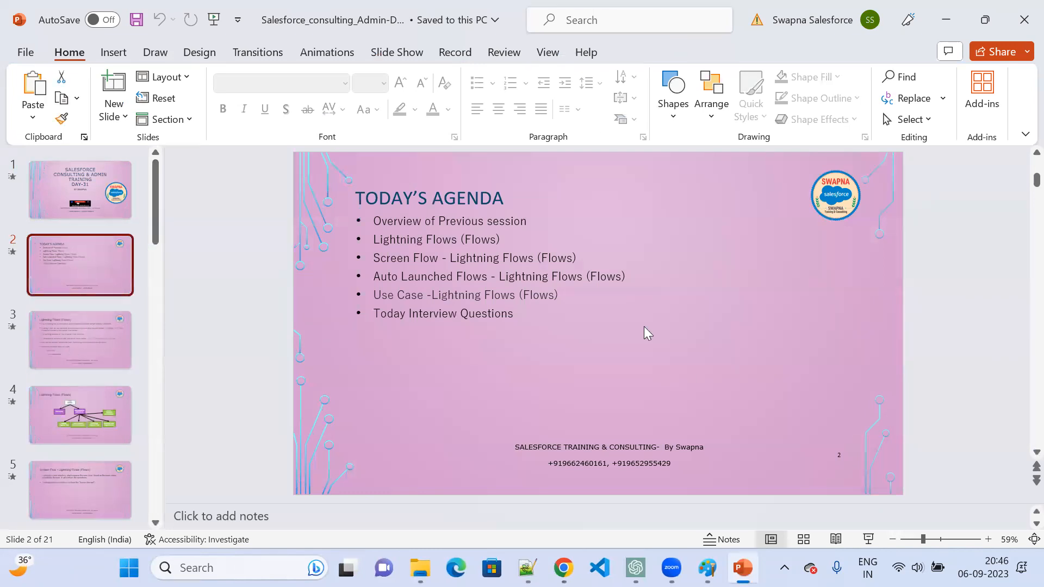
left_click(124, 368)
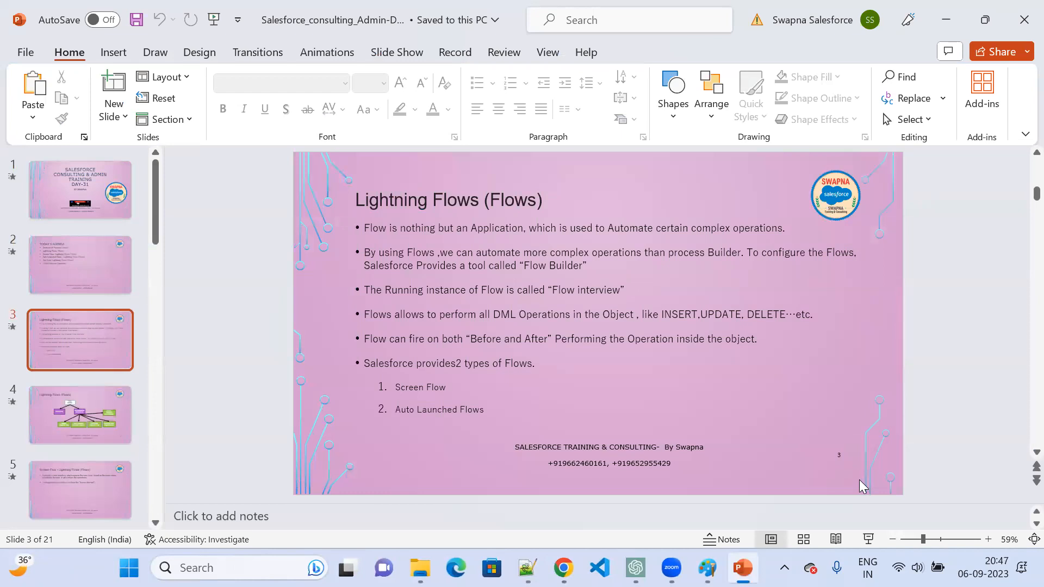
left_click(838, 540)
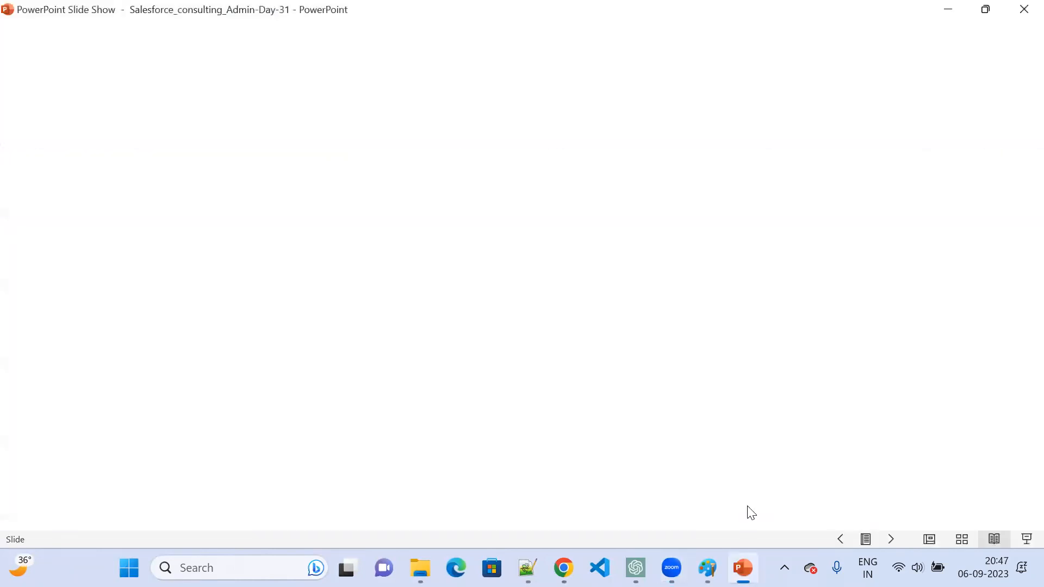